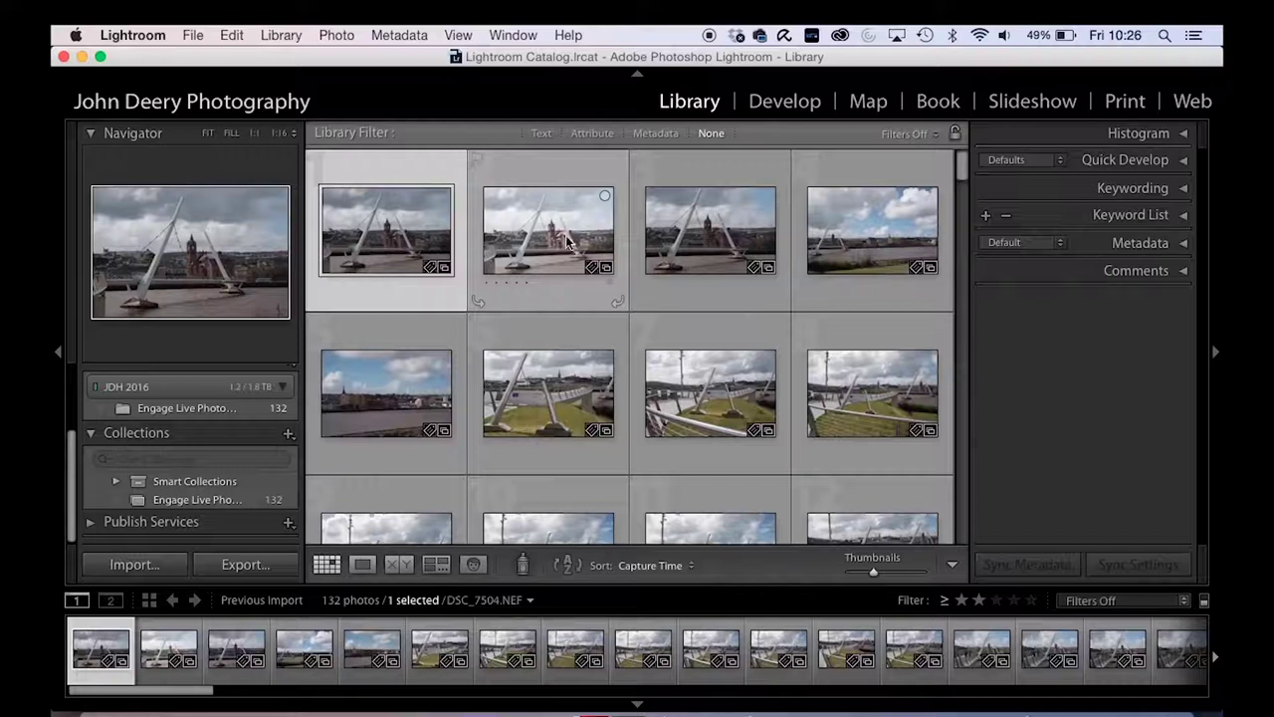
# Open the second photo, DSC_7505.NEF, in the Develop module and collapse the Presets list.
pyautogui.click(546, 237)
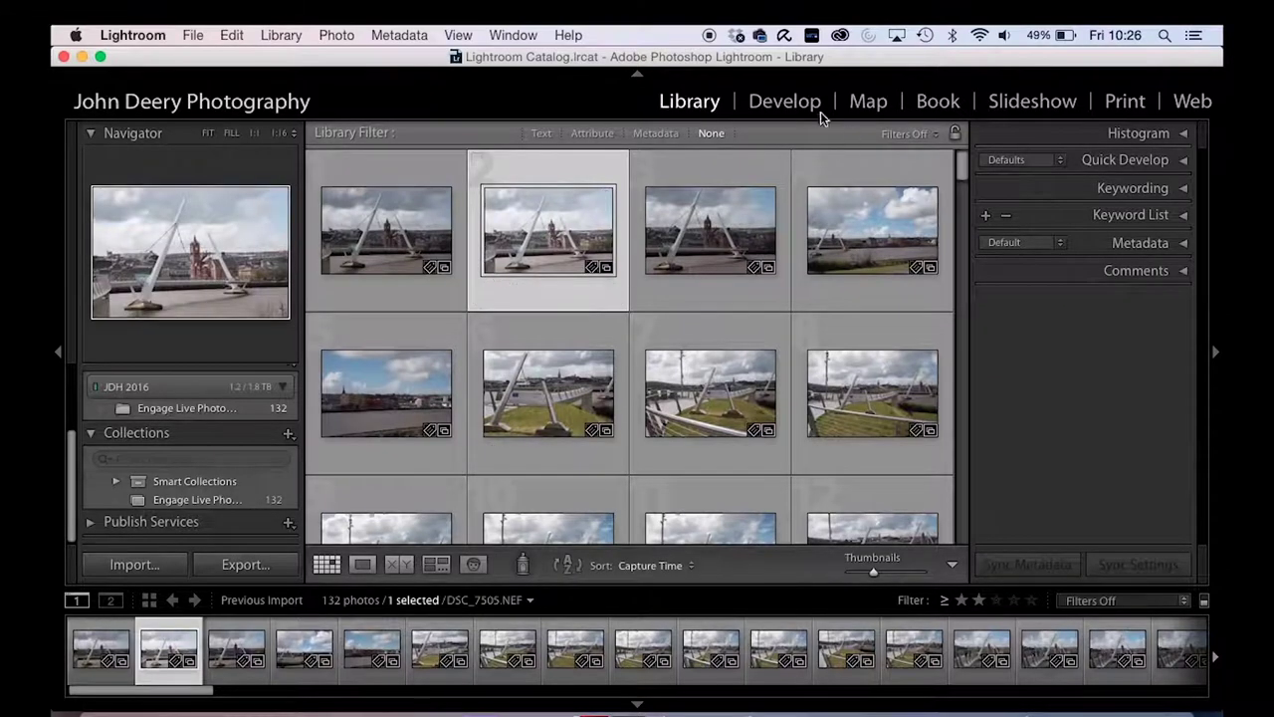
pyautogui.click(782, 102)
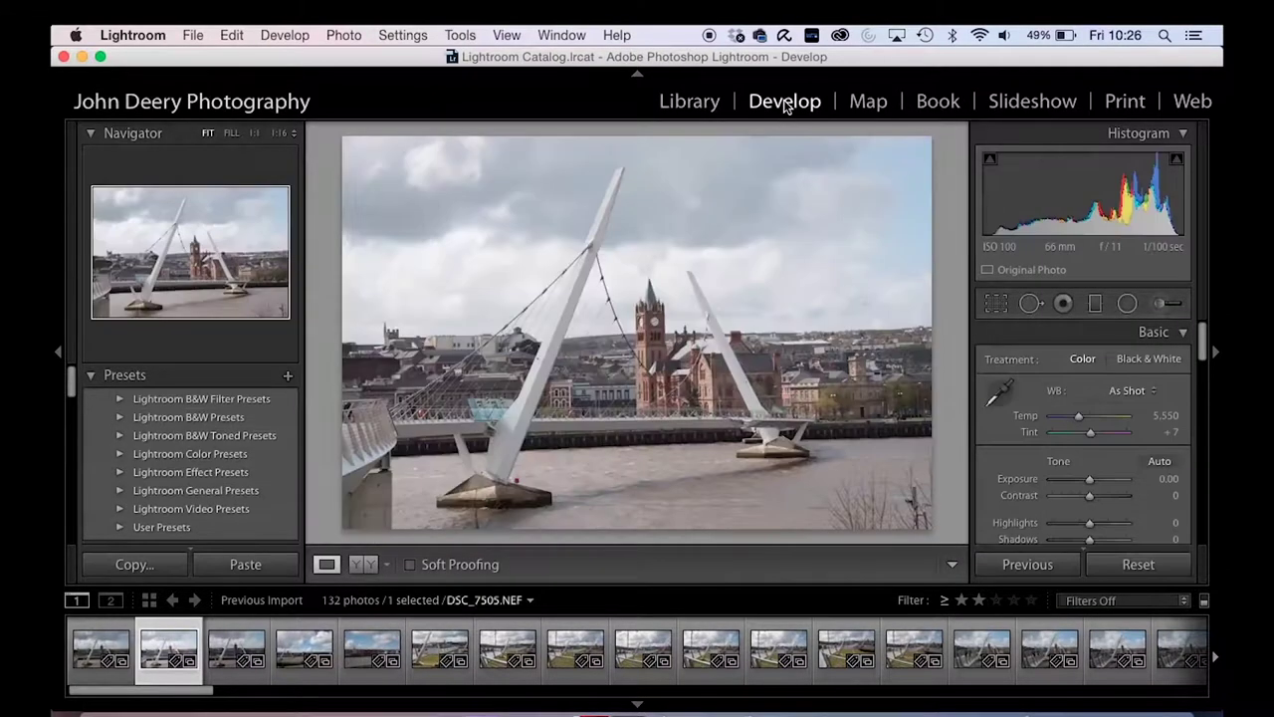
pyautogui.click(90, 375)
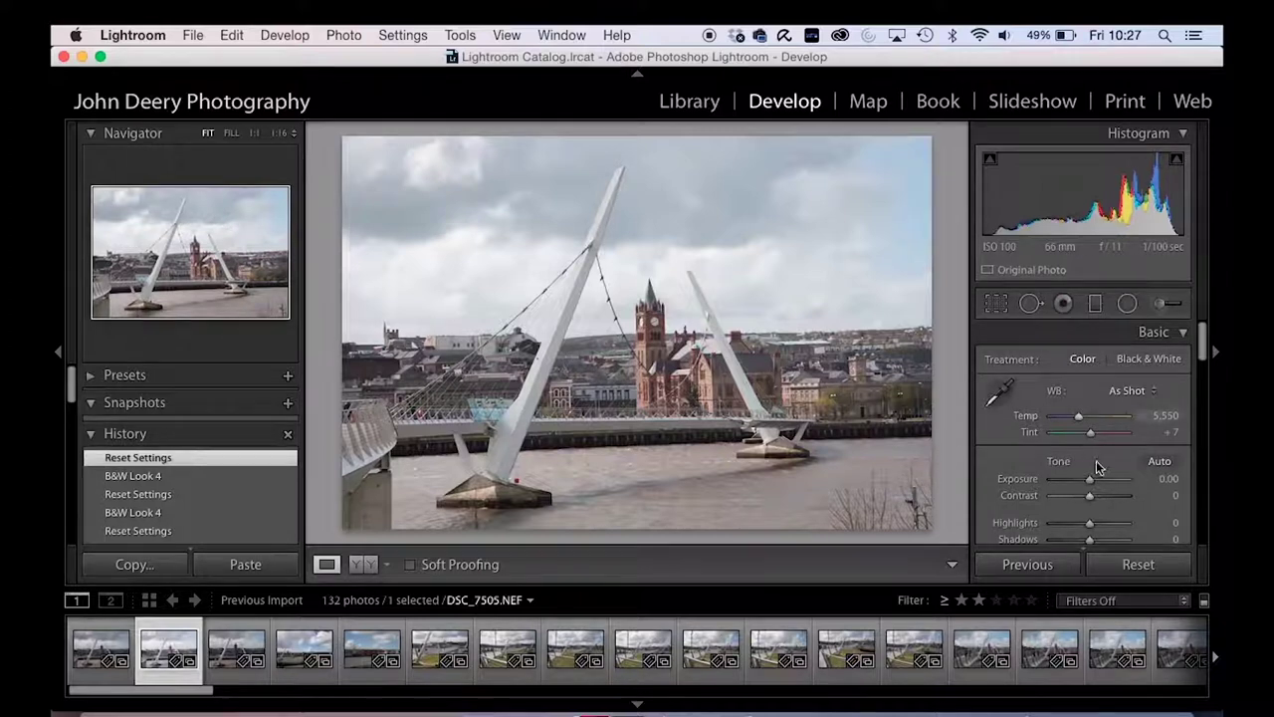
# Look through the available develop adjustments, and inspect the clock tower building and the sky at 1:1 magnification.
pyautogui.scroll(-5, 1100, 497)
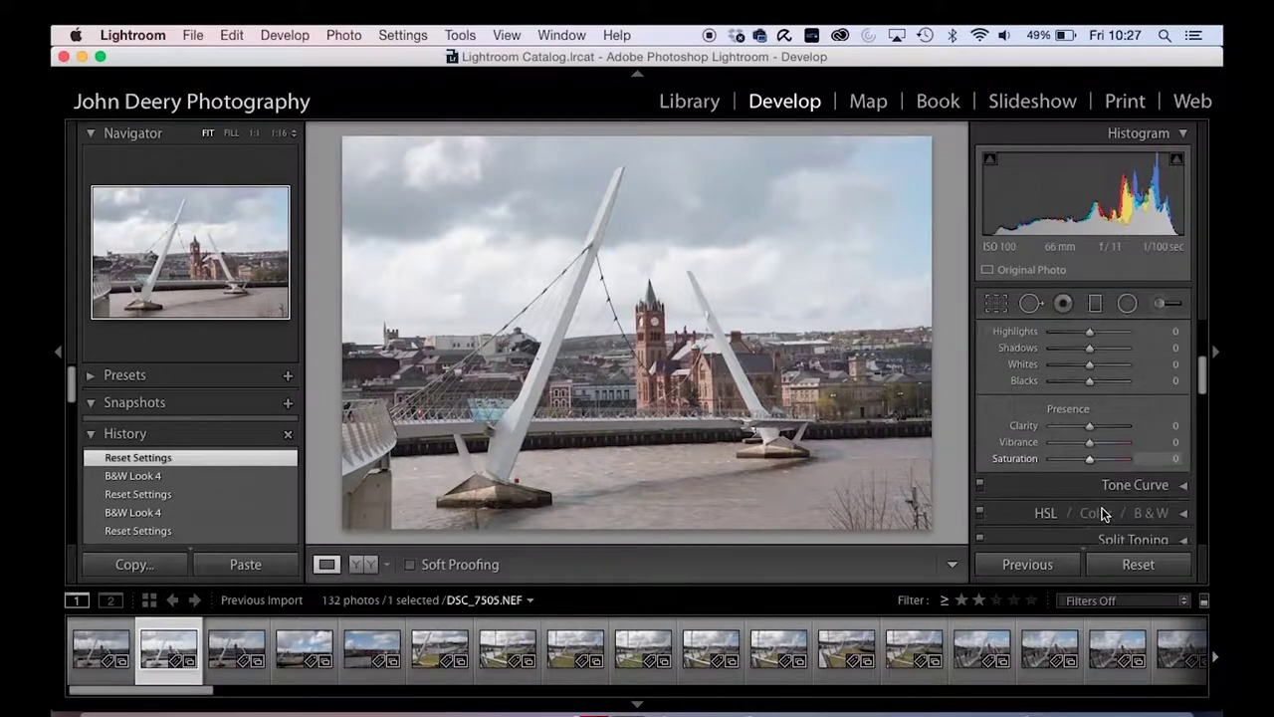
pyautogui.scroll(-10, 1100, 513)
pyautogui.scroll(15, 1102, 513)
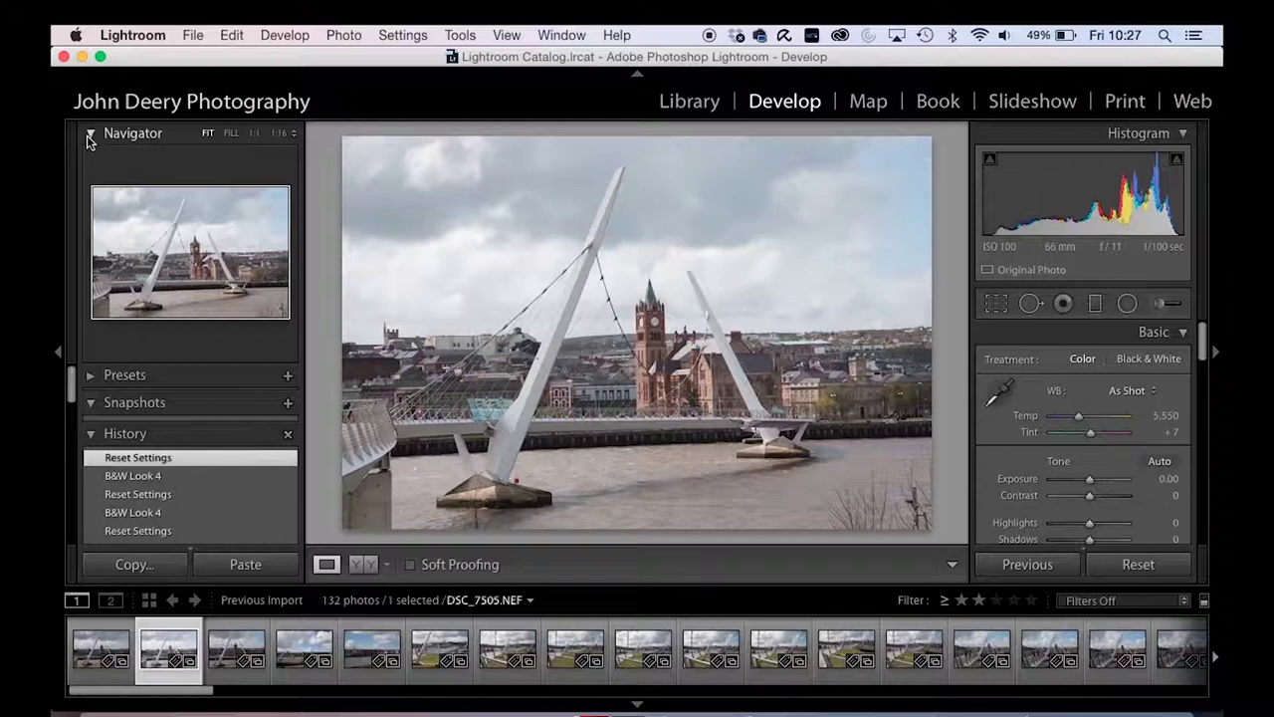
pyautogui.click(655, 366)
pyautogui.click(657, 369)
pyautogui.click(657, 369)
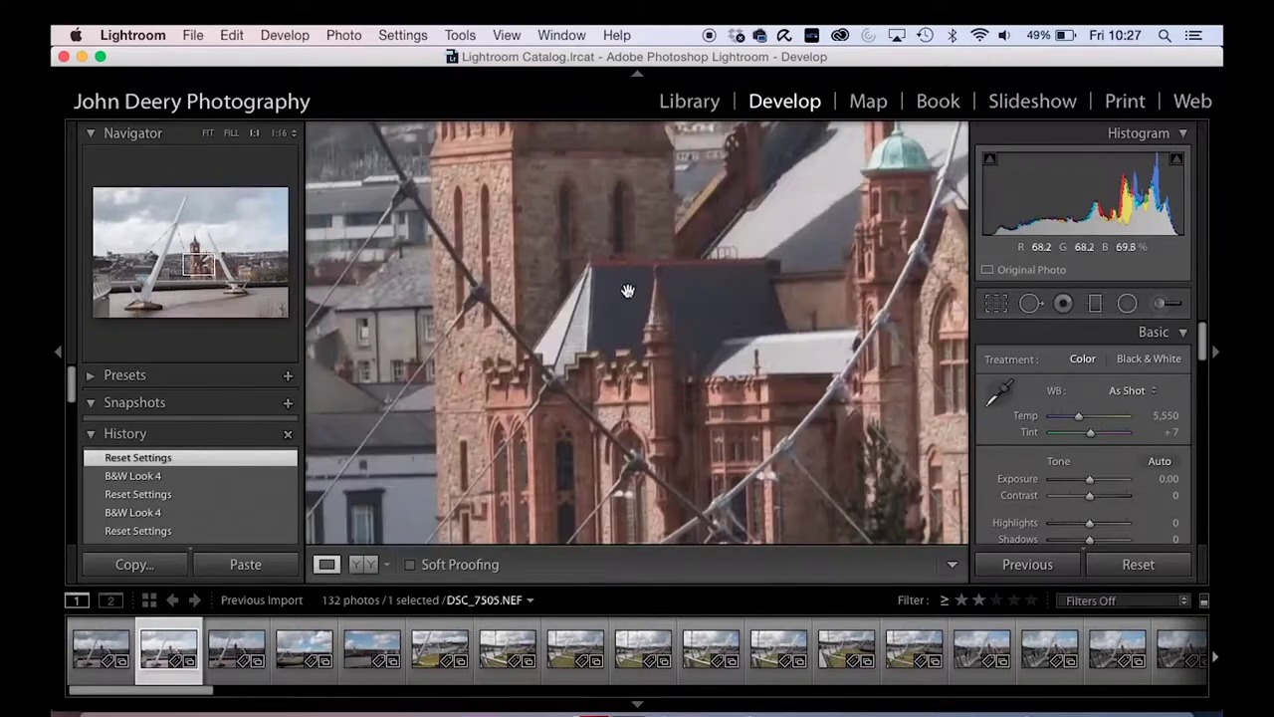
pyautogui.moveTo(198, 265); pyautogui.dragTo(221, 229)
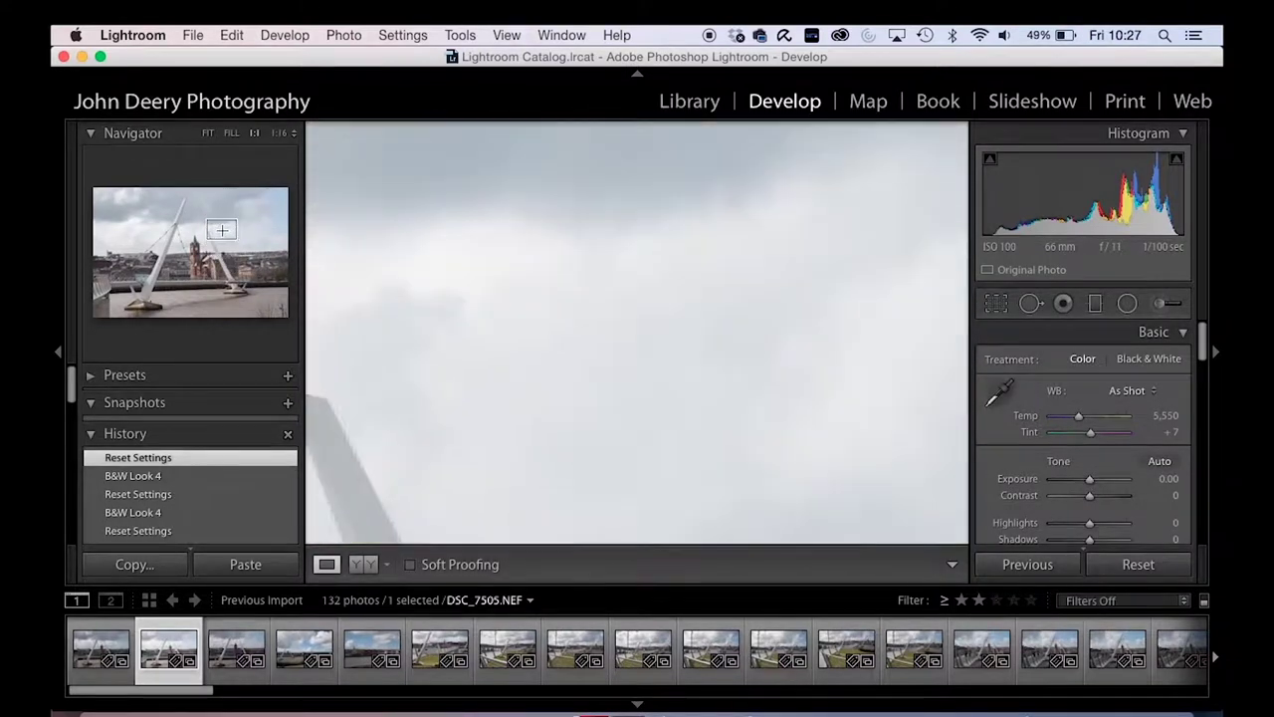
pyautogui.click(583, 339)
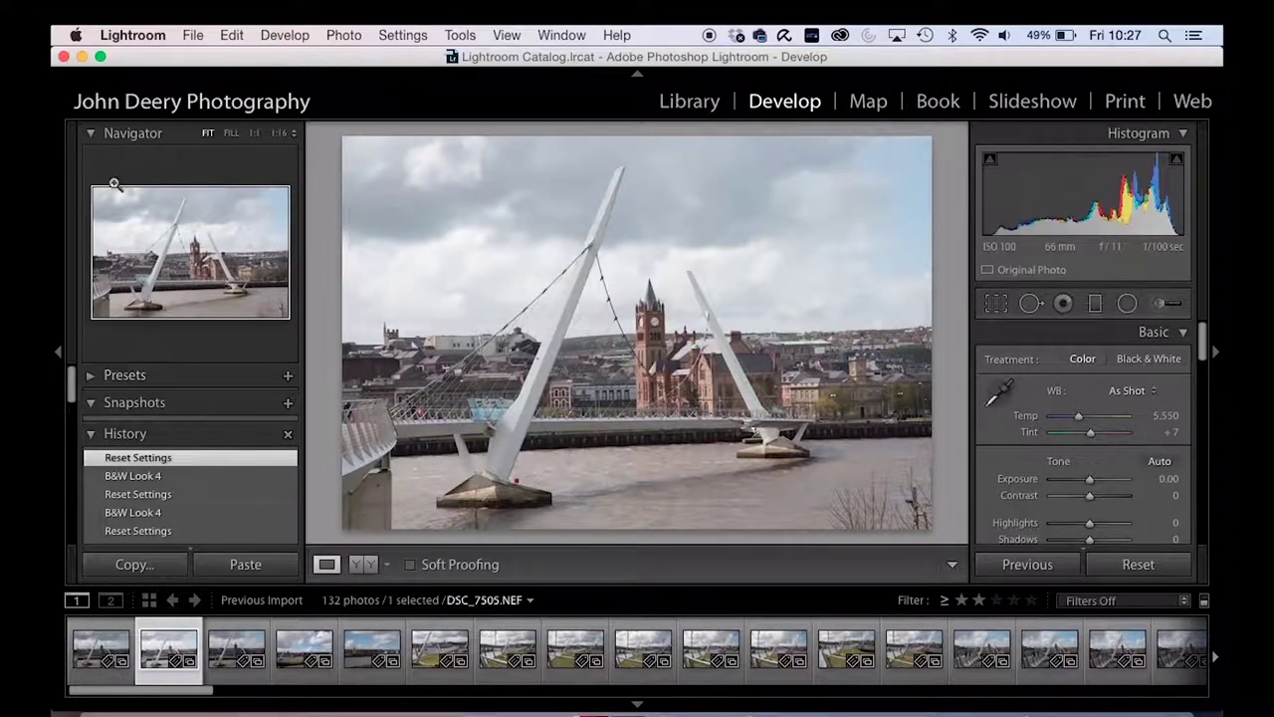
# Collapse the Navigator preview and the Presets list to make room for the edit history.
pyautogui.click(92, 379)
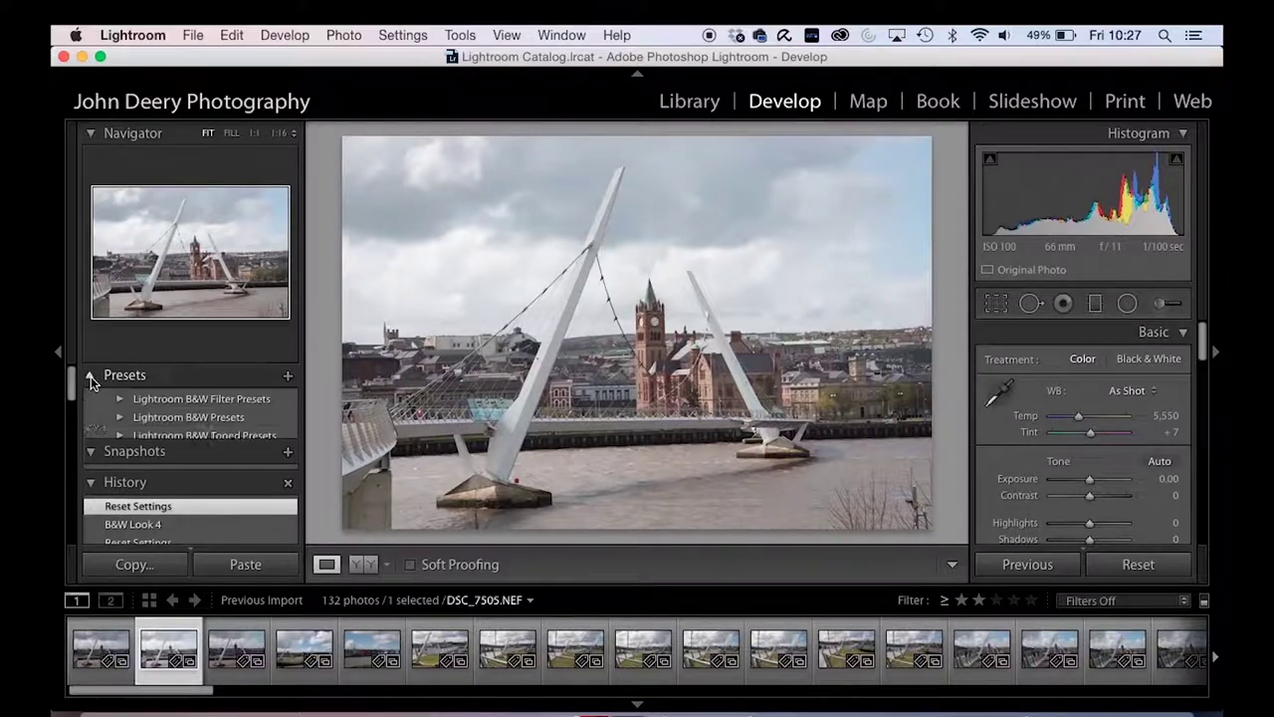
pyautogui.click(92, 132)
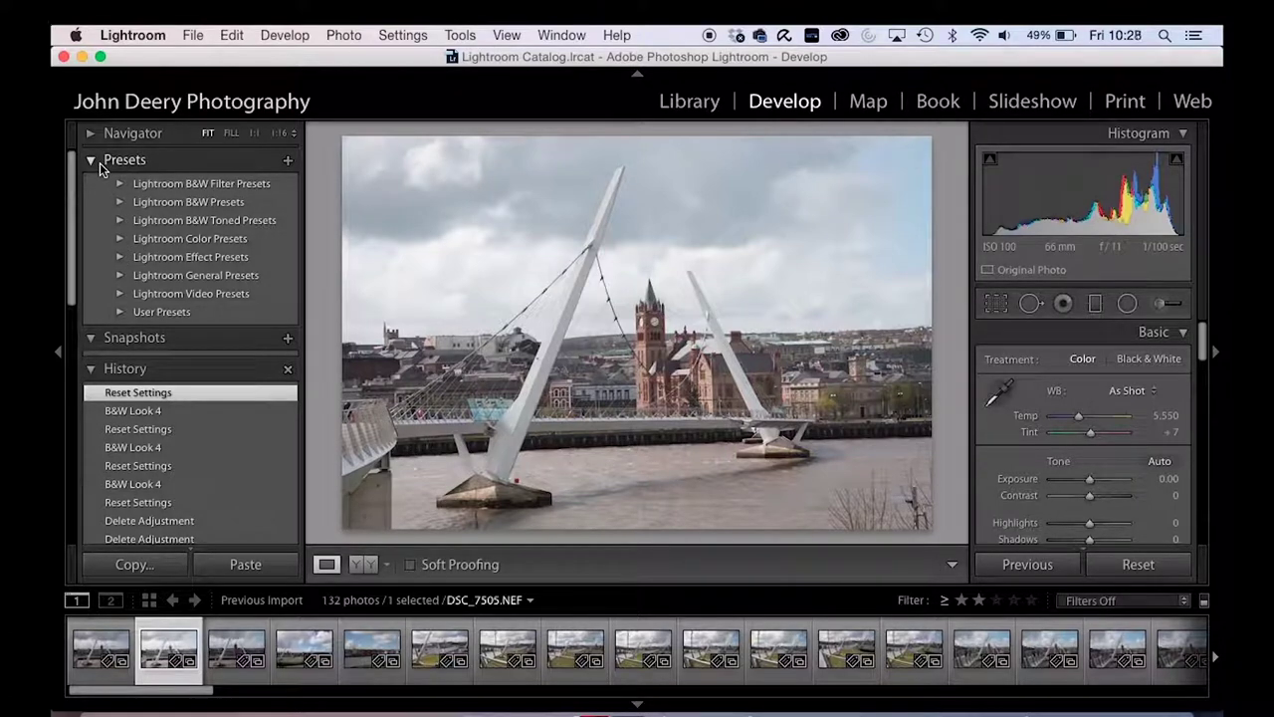
pyautogui.click(100, 162)
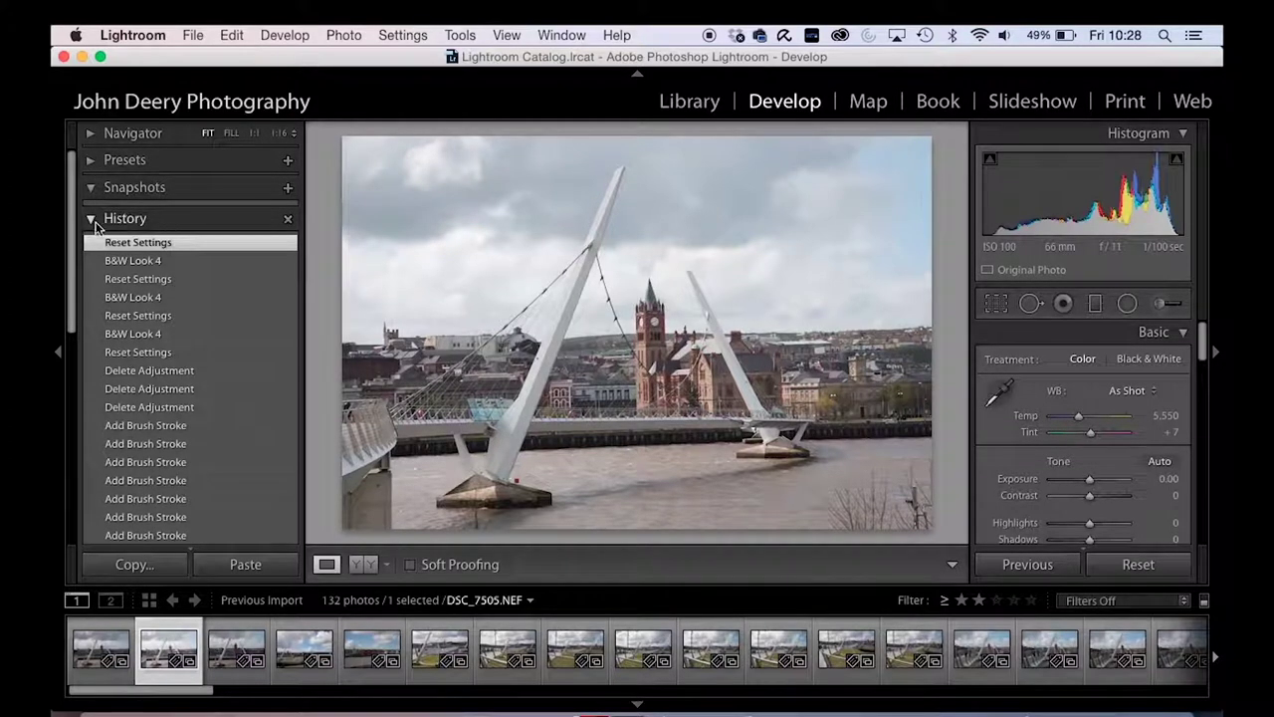
pyautogui.click(90, 133)
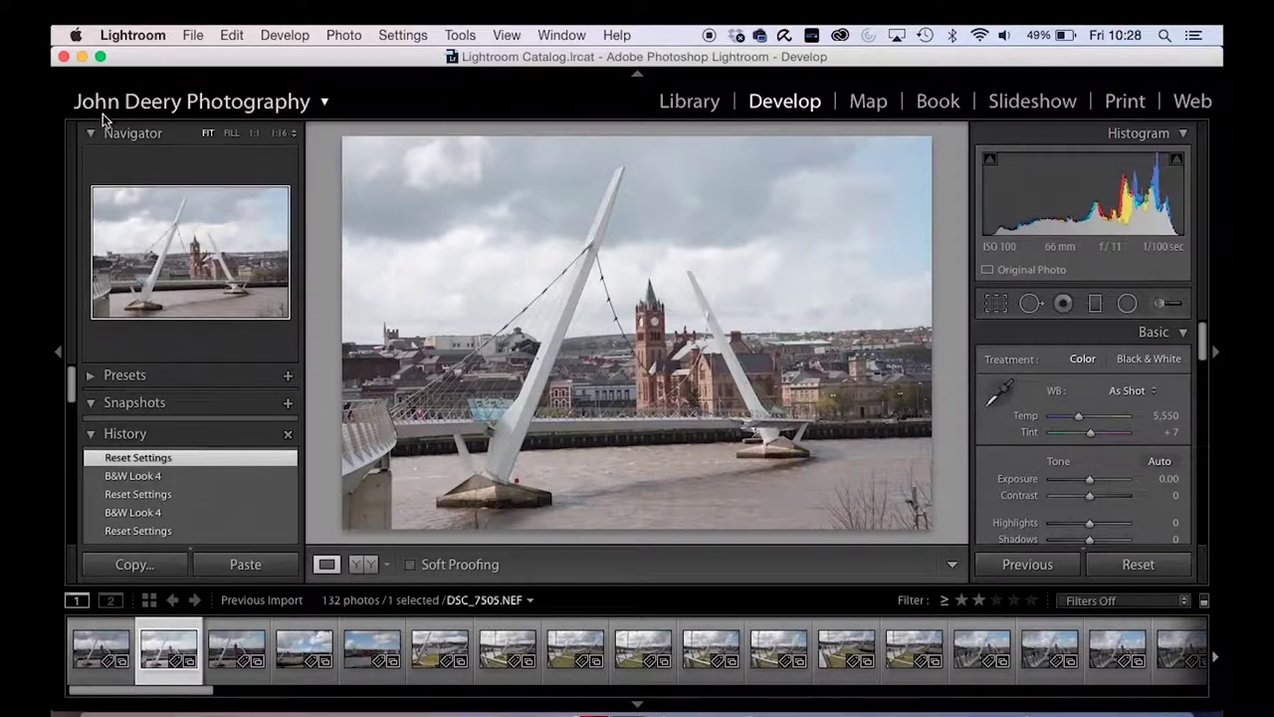
pyautogui.click(90, 133)
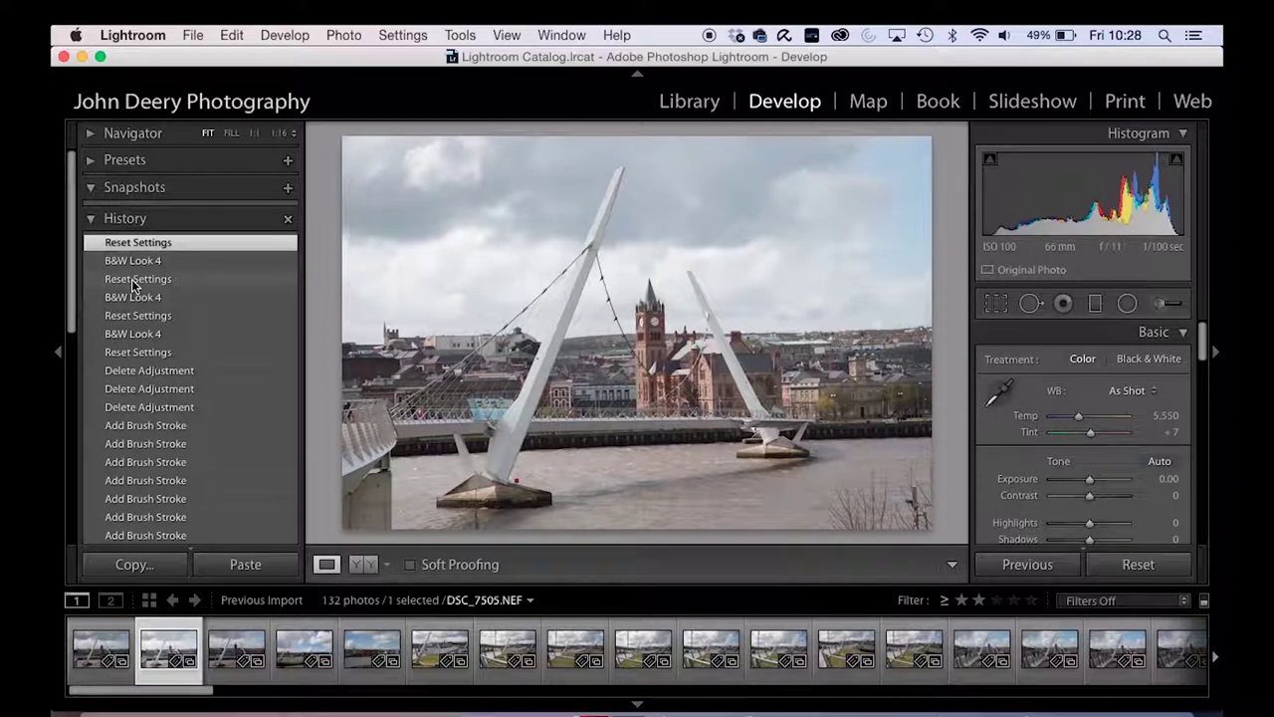
# Review the photo's edit history back to its import entry and collapse the history list.
pyautogui.scroll(-10, 143, 462)
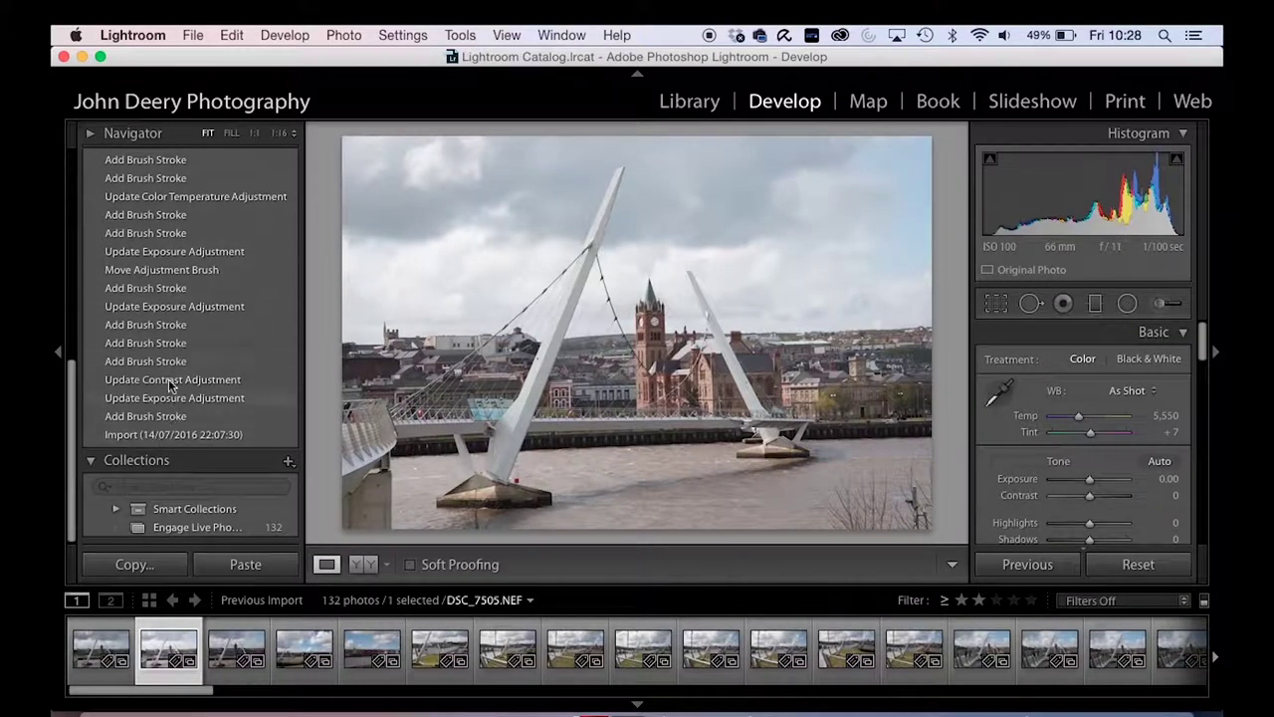
pyautogui.scroll(10, 196, 273)
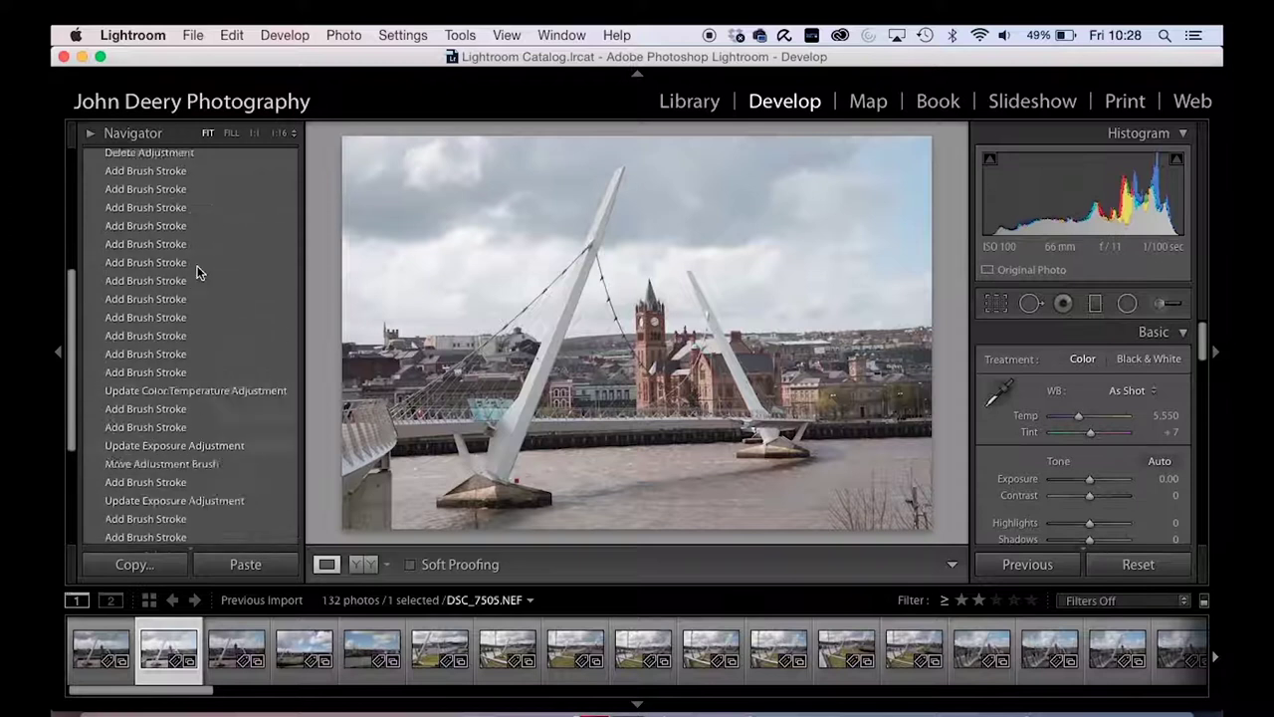
pyautogui.click(90, 220)
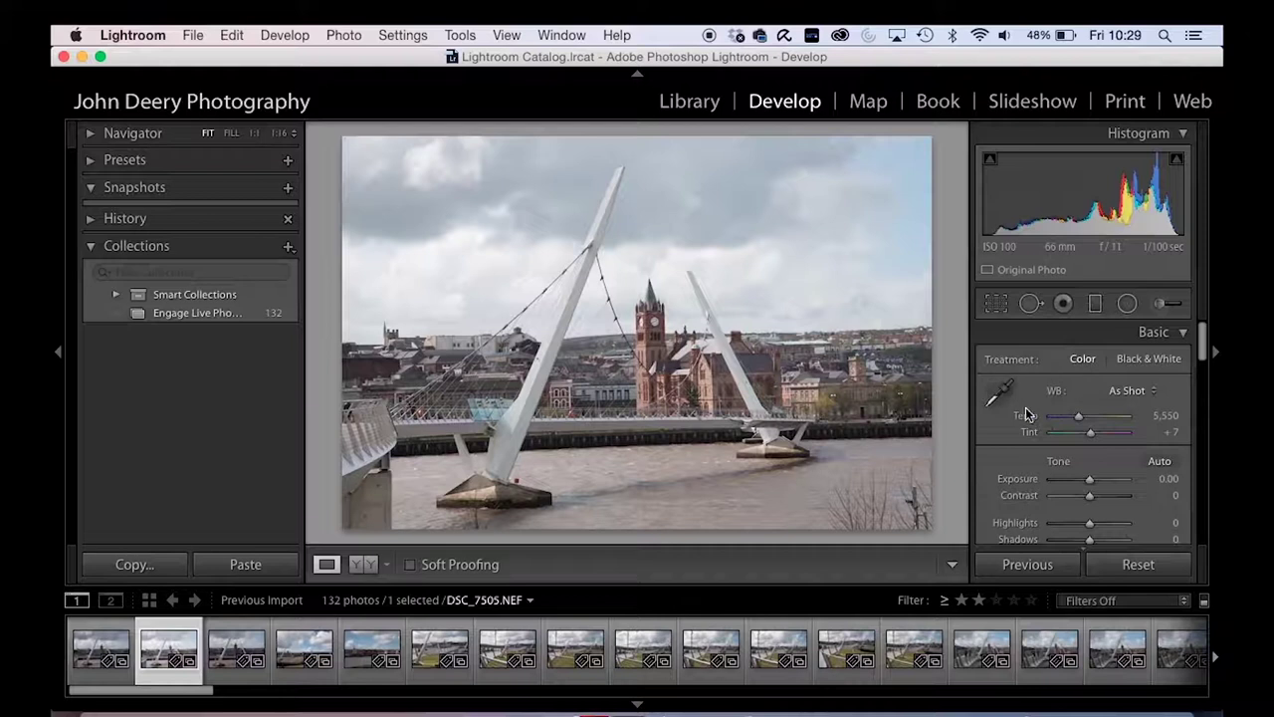
# Try Exposure at +5.00, toggle the highlight clipping overlay on and off, and reset Exposure to 0.00.
pyautogui.click(1090, 482)
pyautogui.moveTo(1090, 481); pyautogui.dragTo(1140, 480)
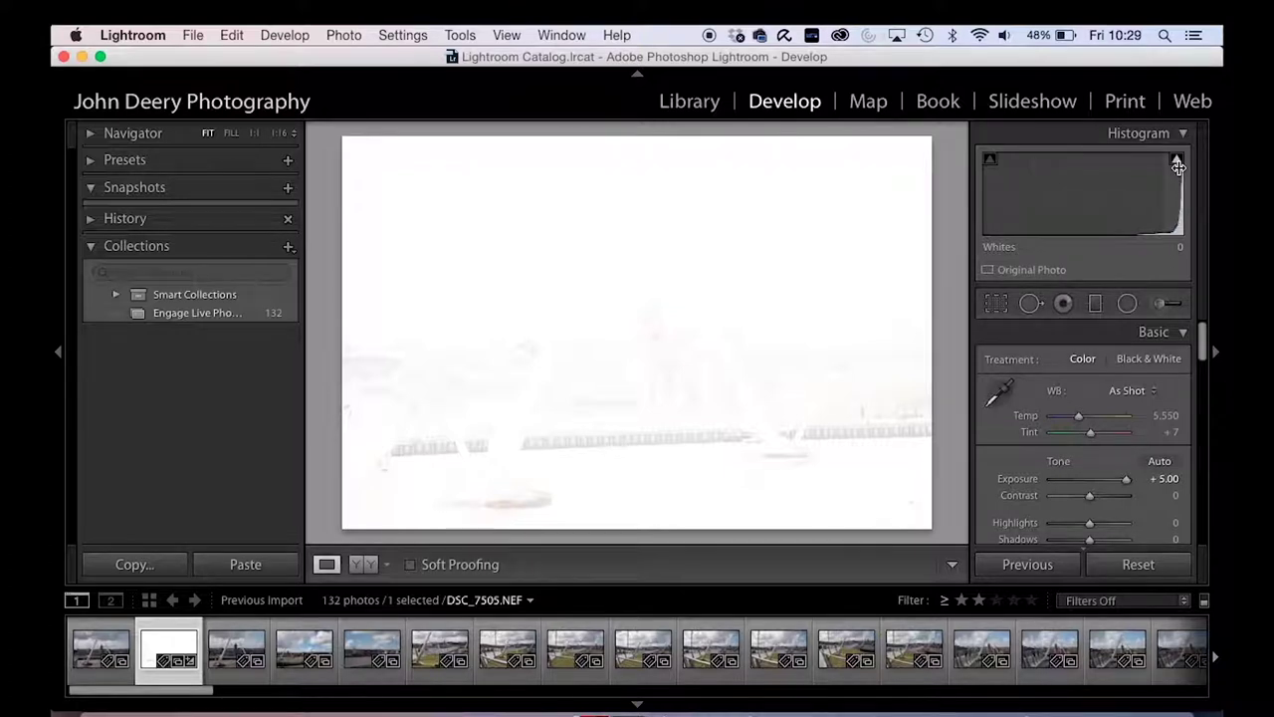
pyautogui.click(1177, 162)
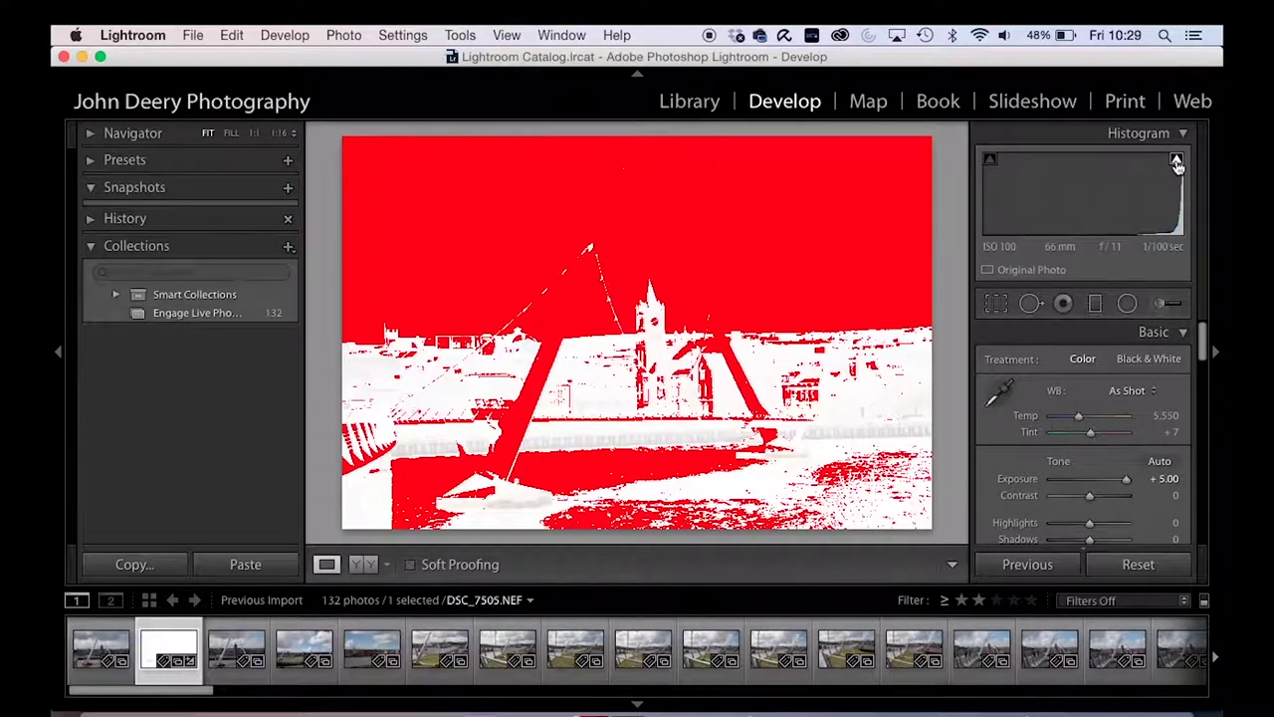
pyautogui.click(1178, 162)
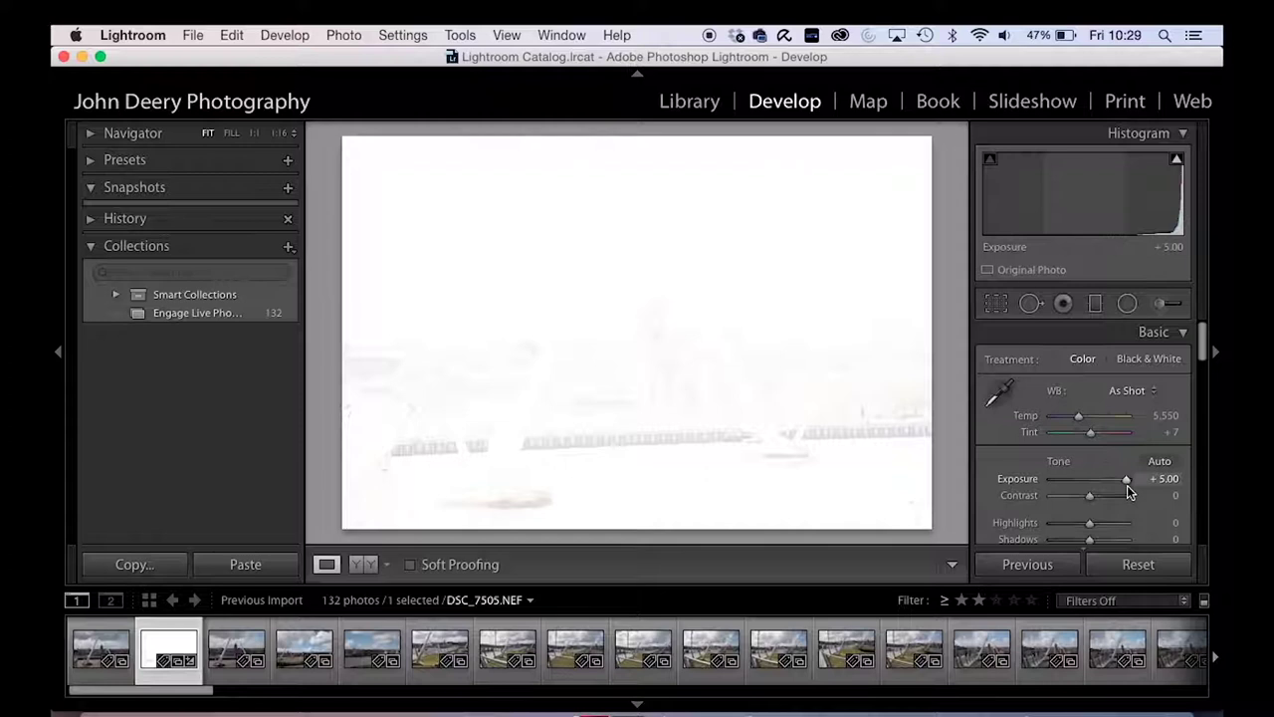
pyautogui.click(1125, 482)
pyautogui.moveTo(1125, 482)
pyautogui.mouseDown()
pyautogui.moveTo(1090, 483)
pyautogui.moveTo(1145, 481)
pyautogui.moveTo(1125, 485)
pyautogui.mouseUp()
pyautogui.doubleClick(1125, 482)
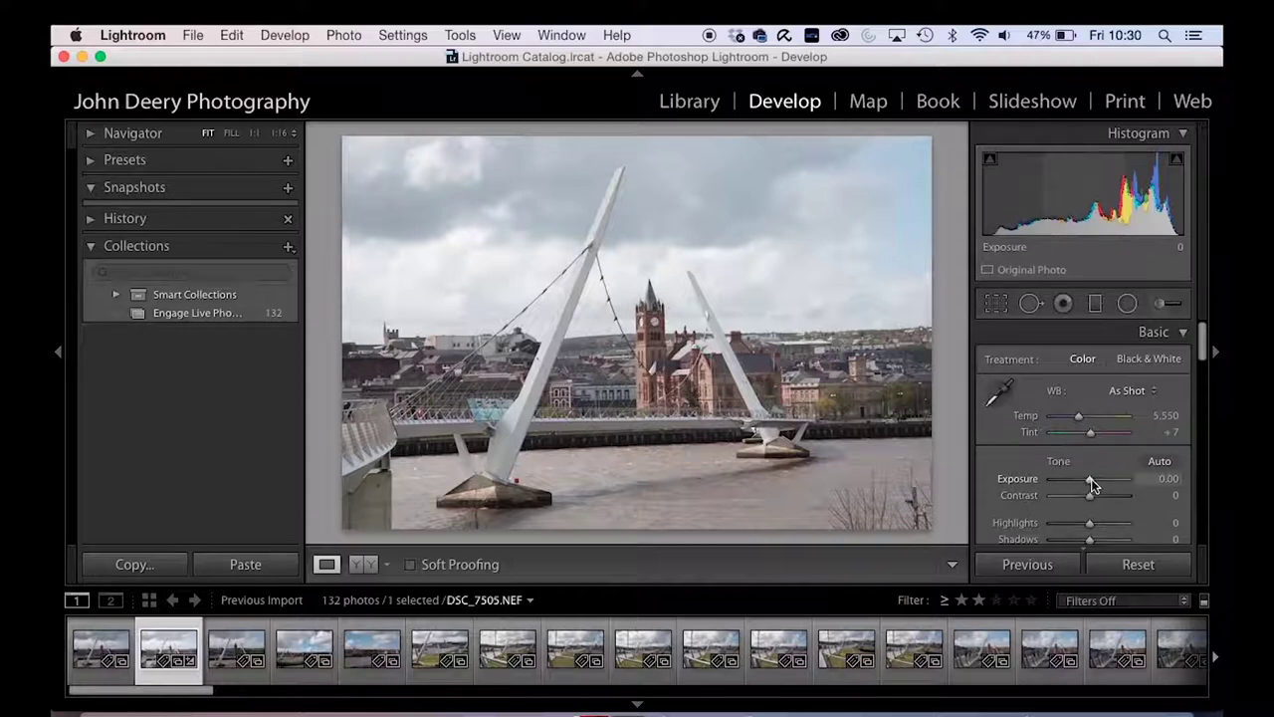
# Try Exposure at −5.00, check the shadow clipping preview, and reset Exposure to 0.00.
pyautogui.click(1092, 485)
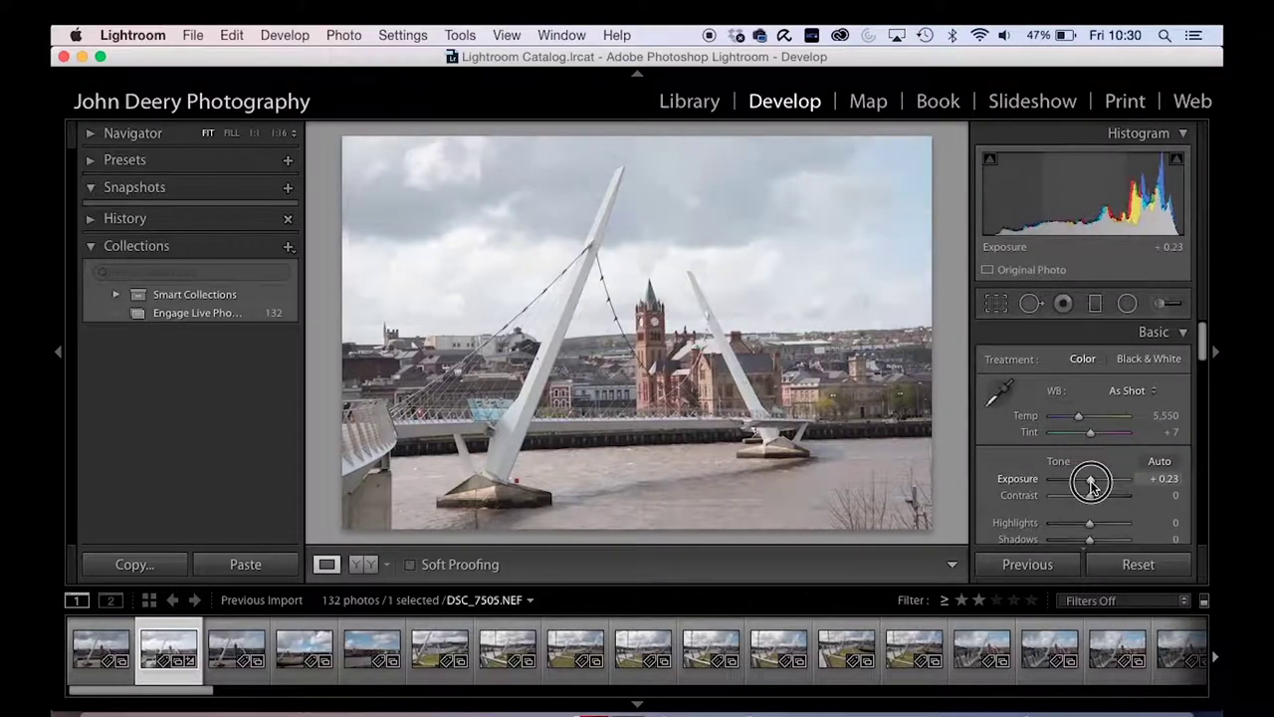
pyautogui.moveTo(1091, 484); pyautogui.dragTo(1033, 482)
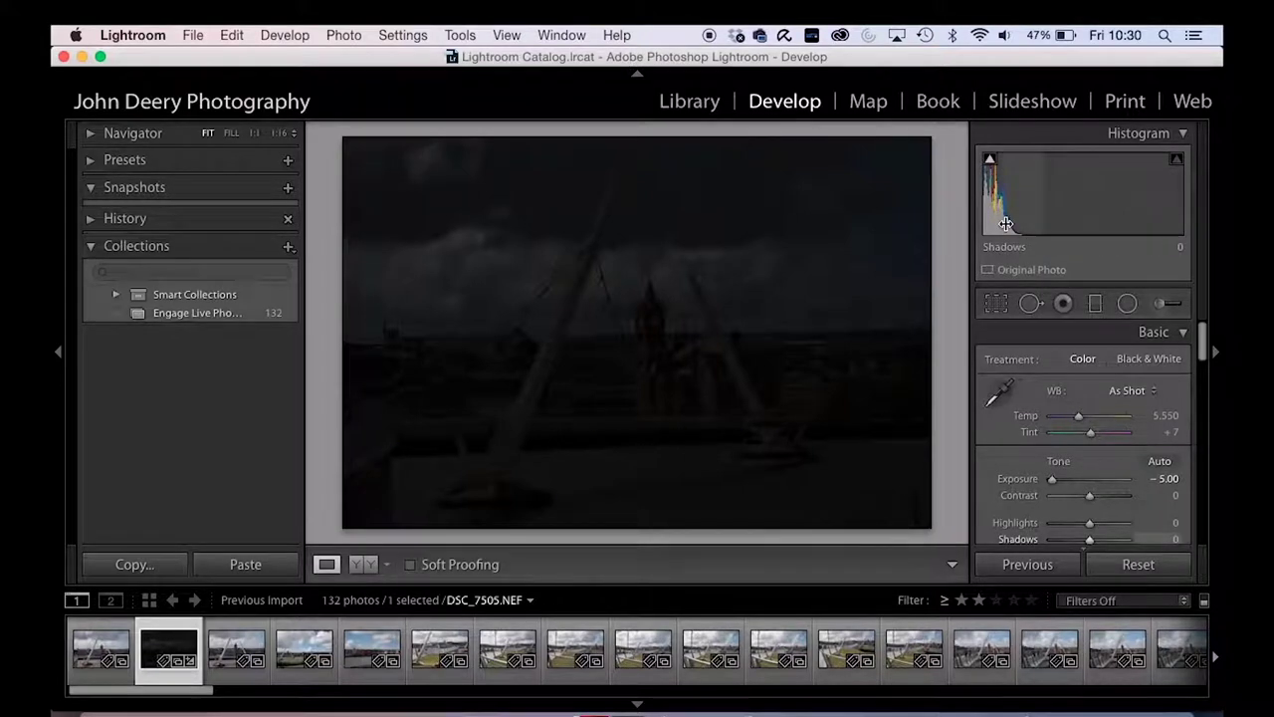
pyautogui.moveTo(990, 162)
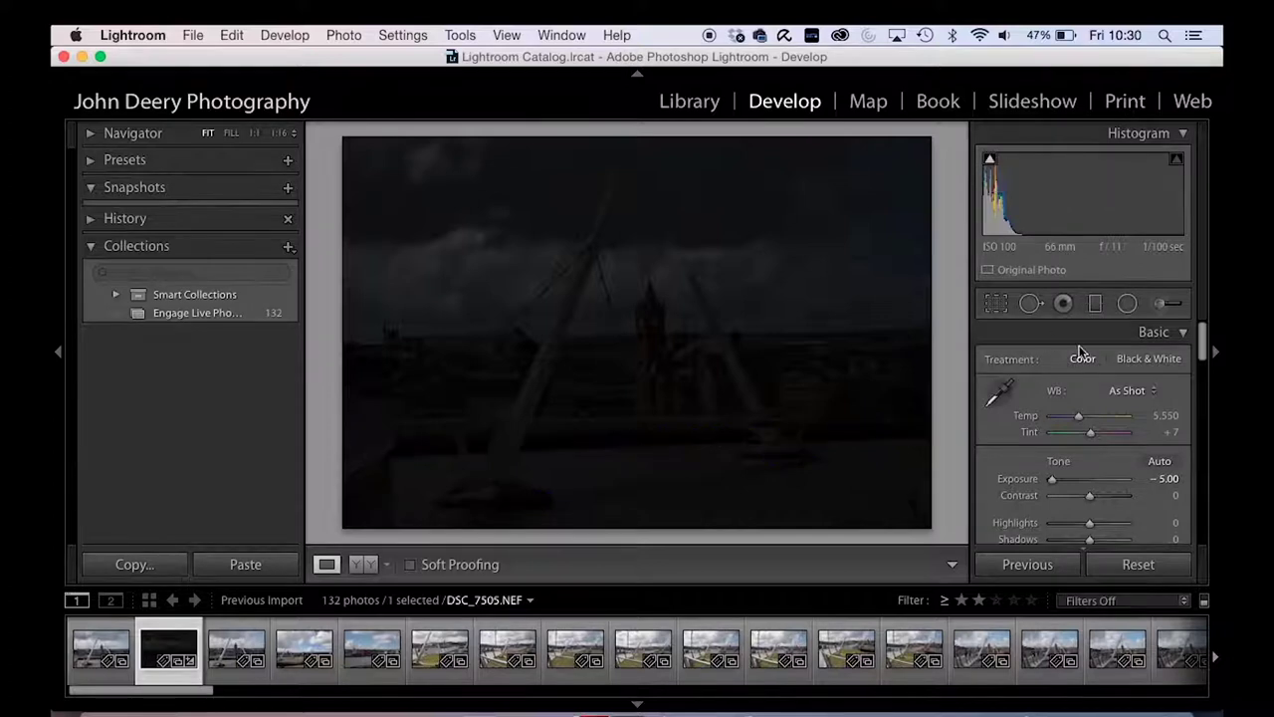
pyautogui.doubleClick(1051, 481)
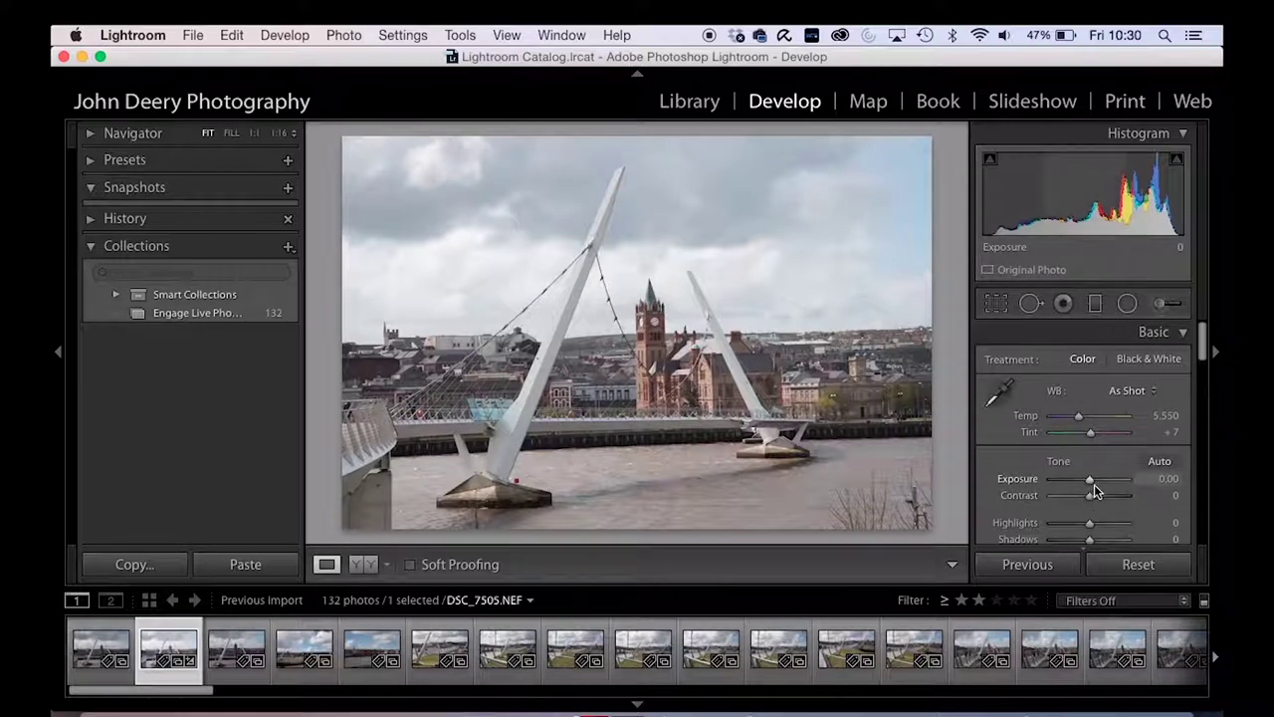
# Try Contrast at +100 and at −100 to compare the histograms, and reset Contrast to 0.
pyautogui.scroll(-3, 1090, 478)
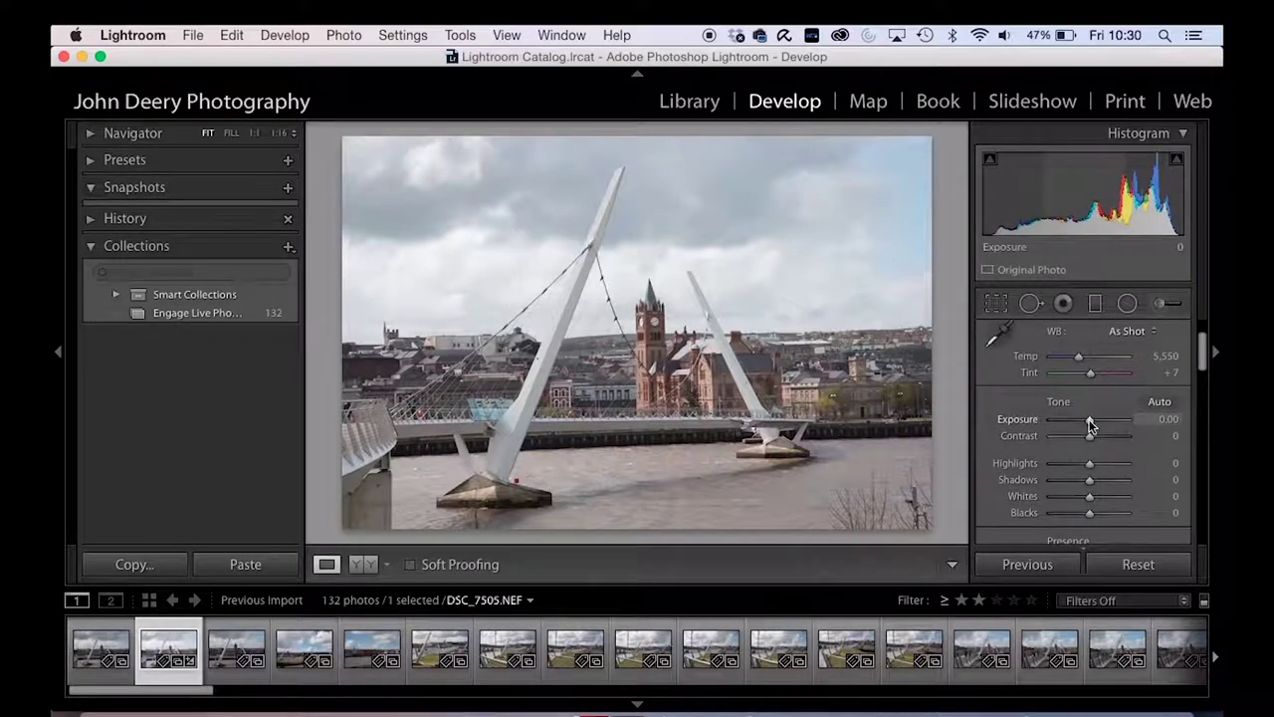
pyautogui.moveTo(1091, 445); pyautogui.dragTo(1155, 444)
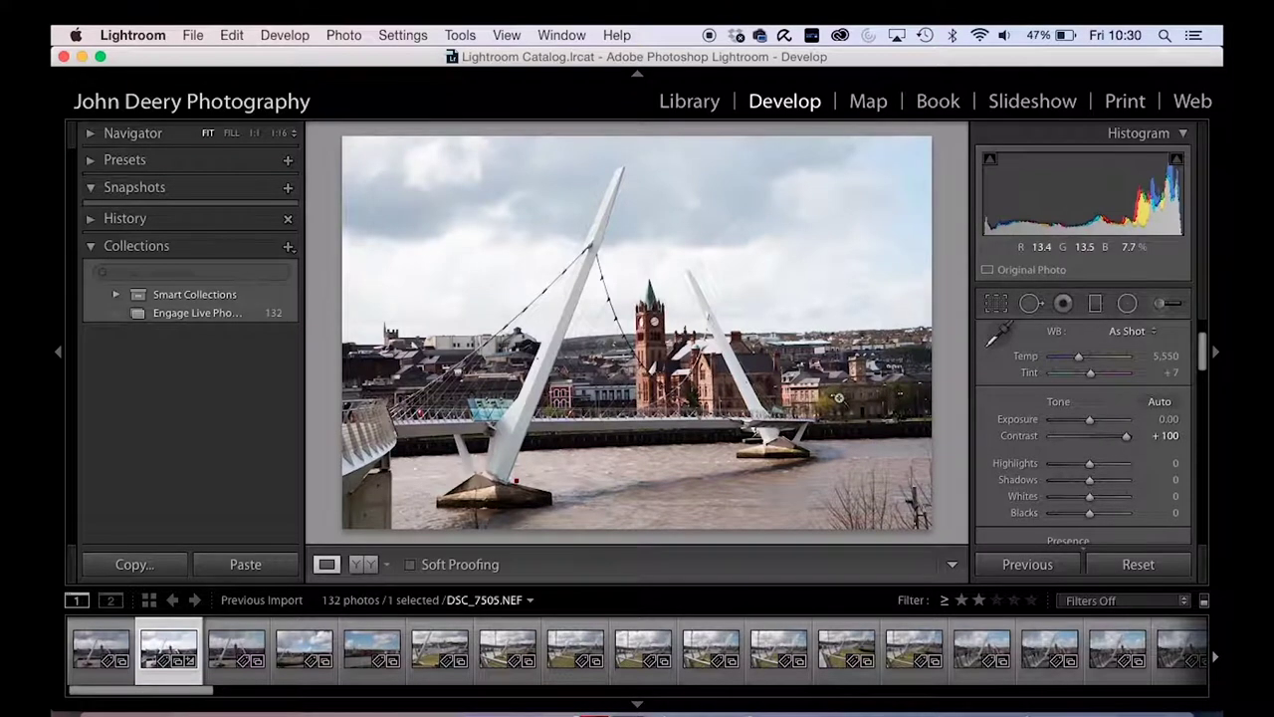
pyautogui.moveTo(1126, 436); pyautogui.dragTo(1155, 436)
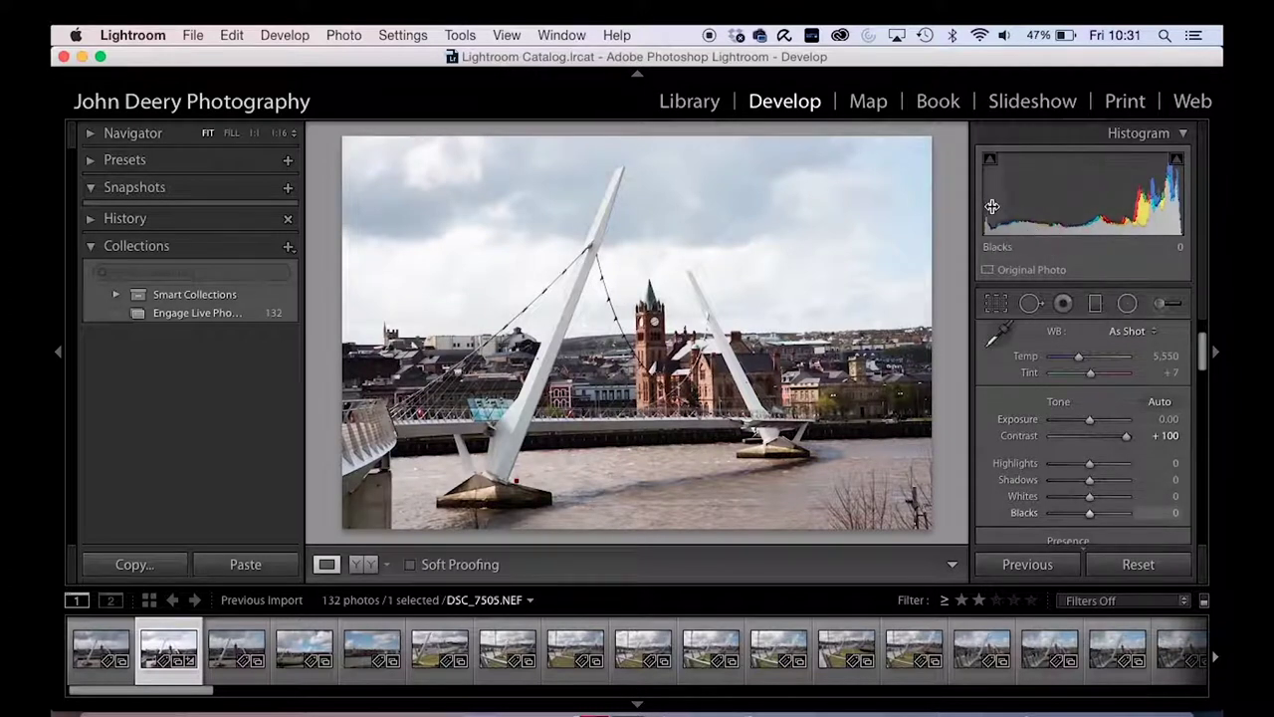
pyautogui.moveTo(1127, 441); pyautogui.dragTo(1017, 440)
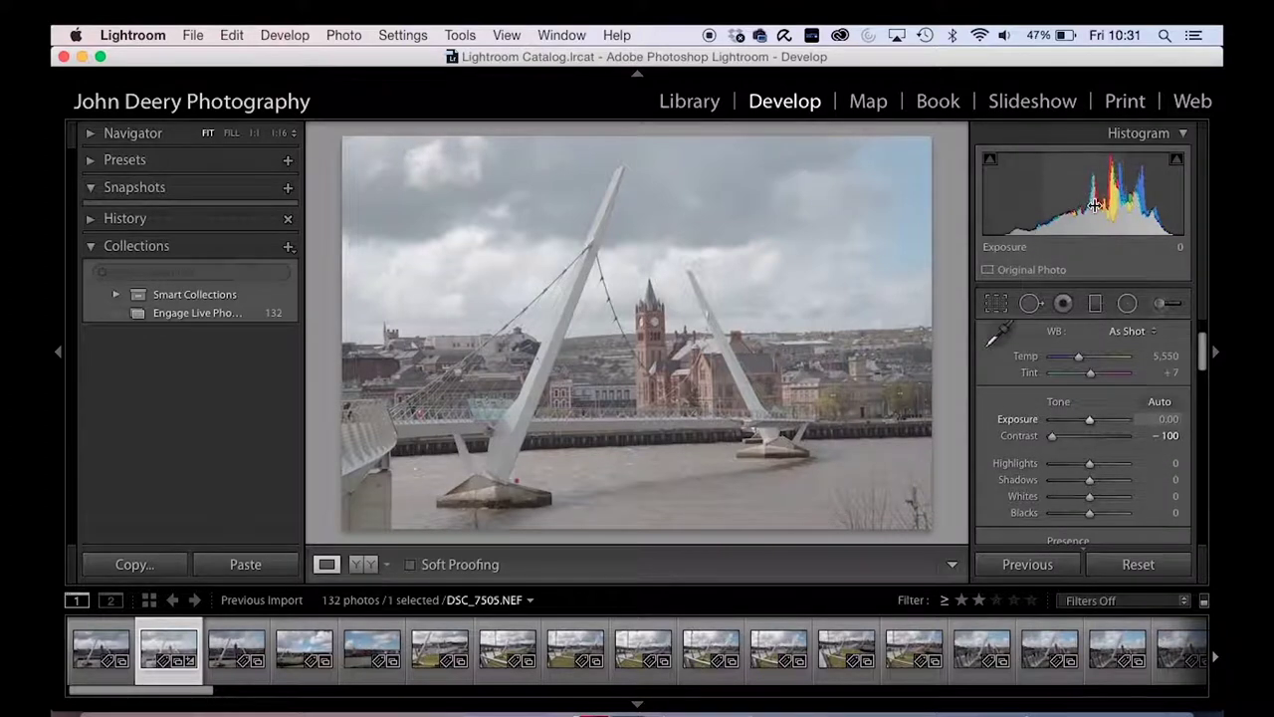
pyautogui.doubleClick(1053, 437)
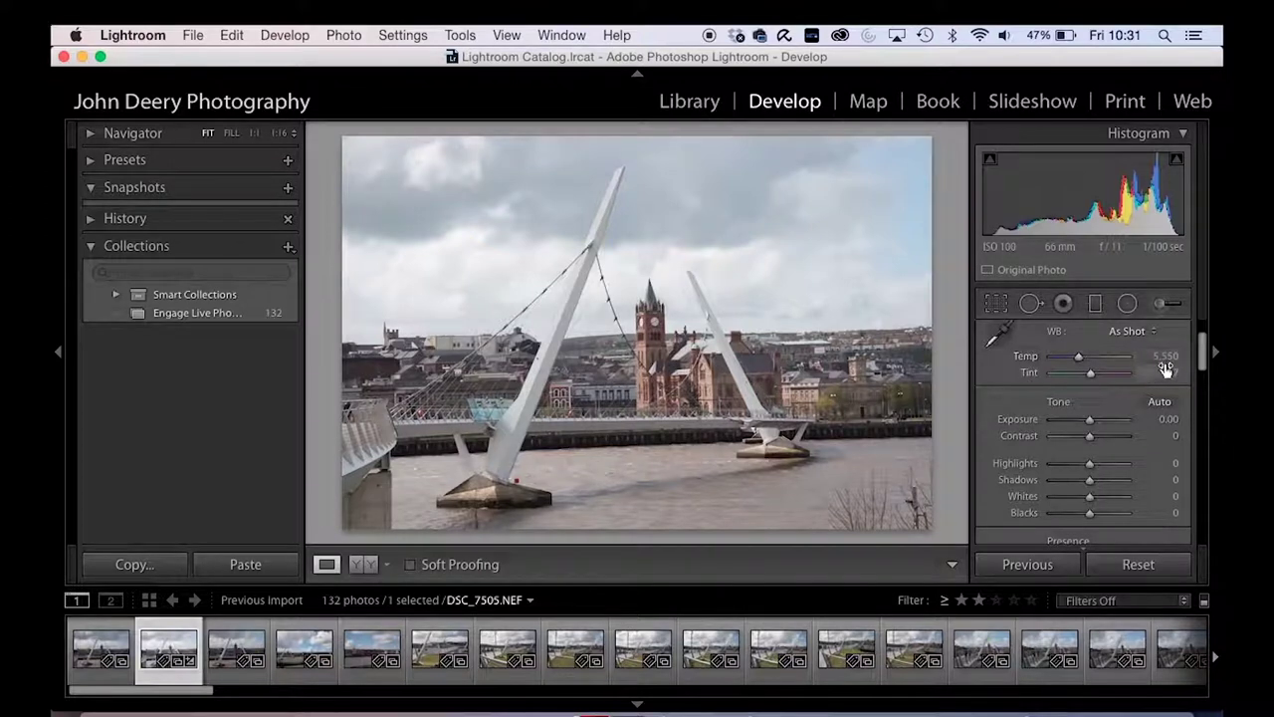
# Try shifting the white balance temperature and return it to 5,550.
pyautogui.click(1078, 358)
pyautogui.moveTo(1079, 359)
pyautogui.mouseDown()
pyautogui.moveTo(1111, 360)
pyautogui.moveTo(1051, 360)
pyautogui.moveTo(1154, 366)
pyautogui.moveTo(1038, 355)
pyautogui.moveTo(1145, 354)
pyautogui.moveTo(1032, 356)
pyautogui.moveTo(1078, 360)
pyautogui.mouseUp()
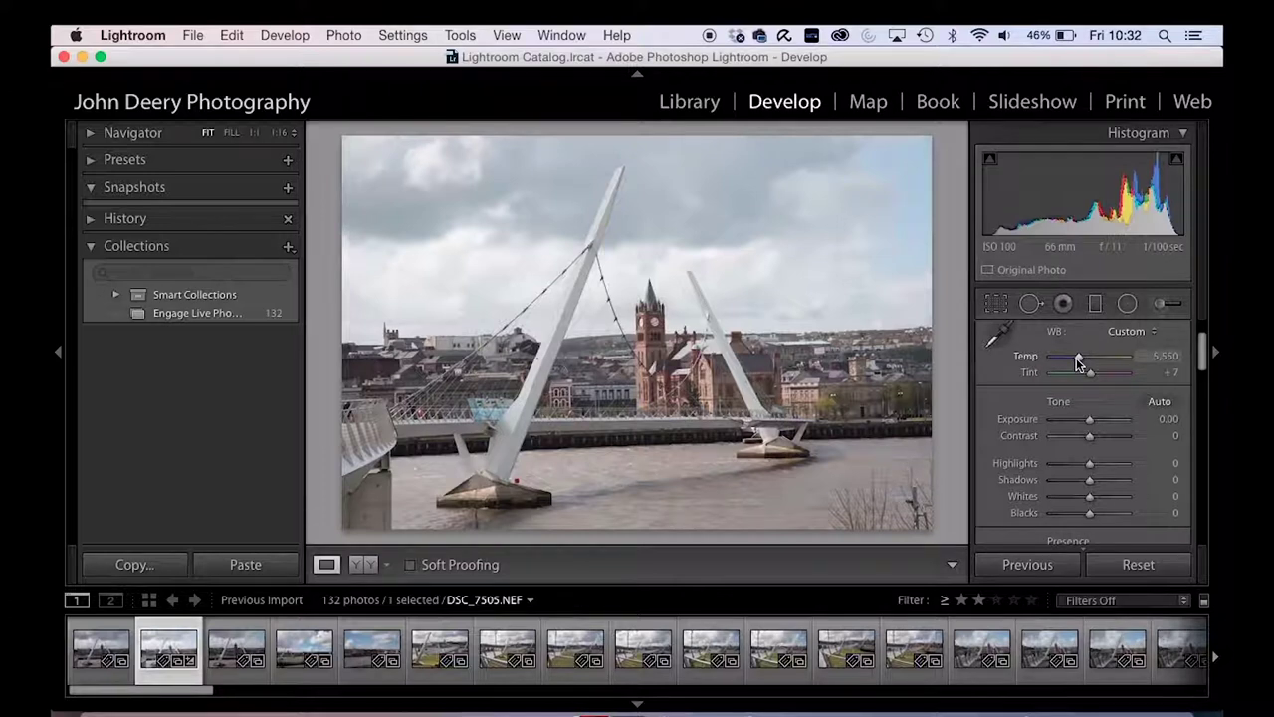
pyautogui.moveTo(1080, 357)
pyautogui.mouseDown()
pyautogui.moveTo(1053, 359)
pyautogui.moveTo(1106, 358)
pyautogui.moveTo(1080, 364)
pyautogui.mouseUp()
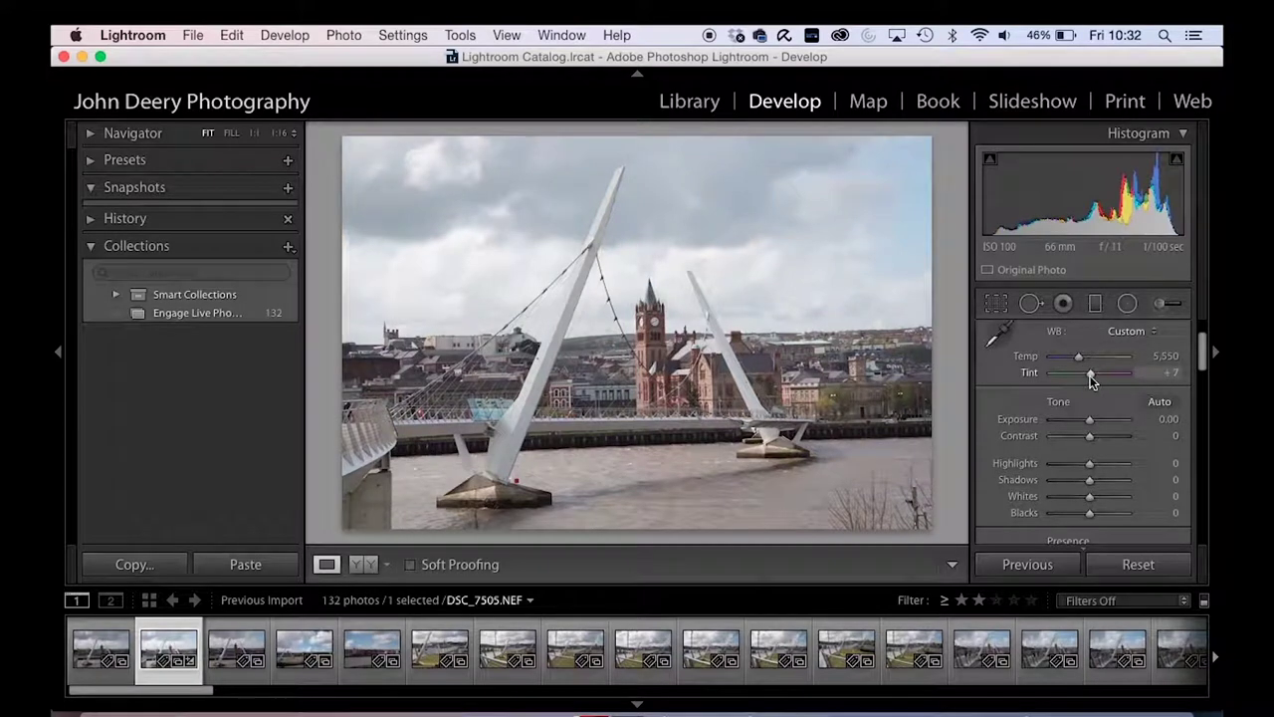
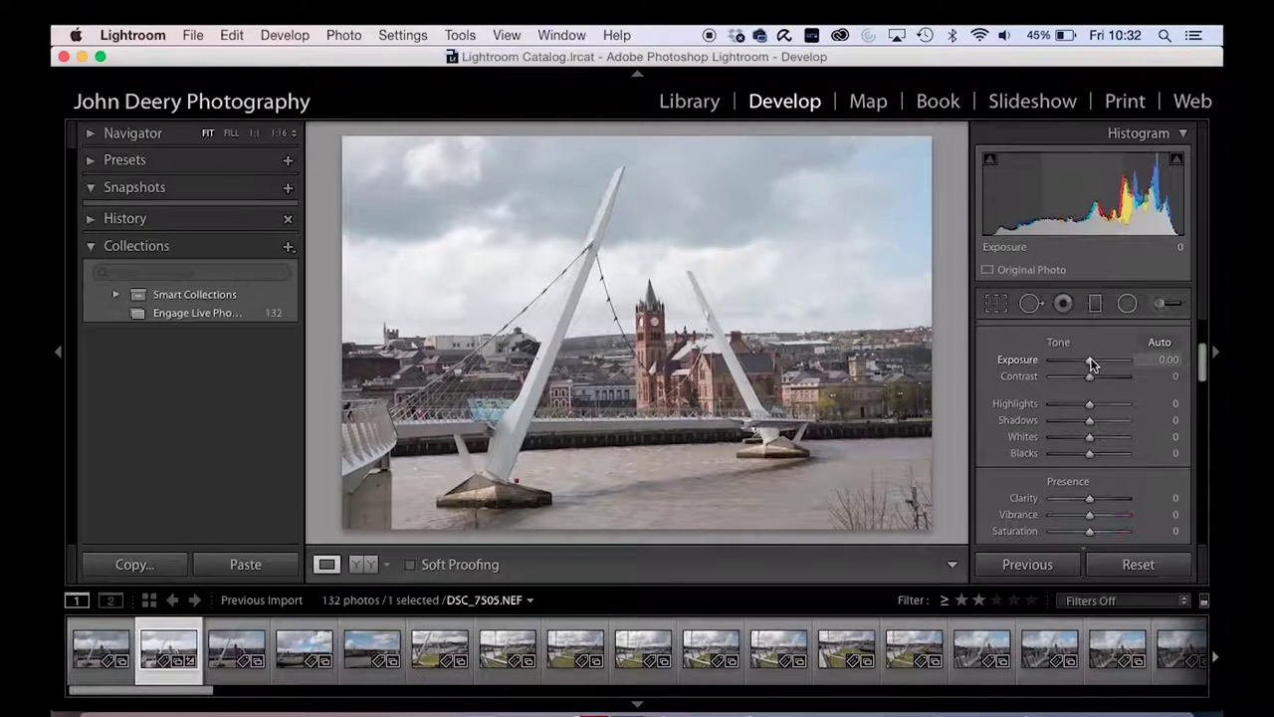
# Set the photo's tone values to Exposure −0.55, Contrast +5 and Highlights −50.
pyautogui.moveTo(1090, 359)
pyautogui.mouseDown()
pyautogui.moveTo(1055, 361)
pyautogui.moveTo(1088, 367)
pyautogui.mouseUp()
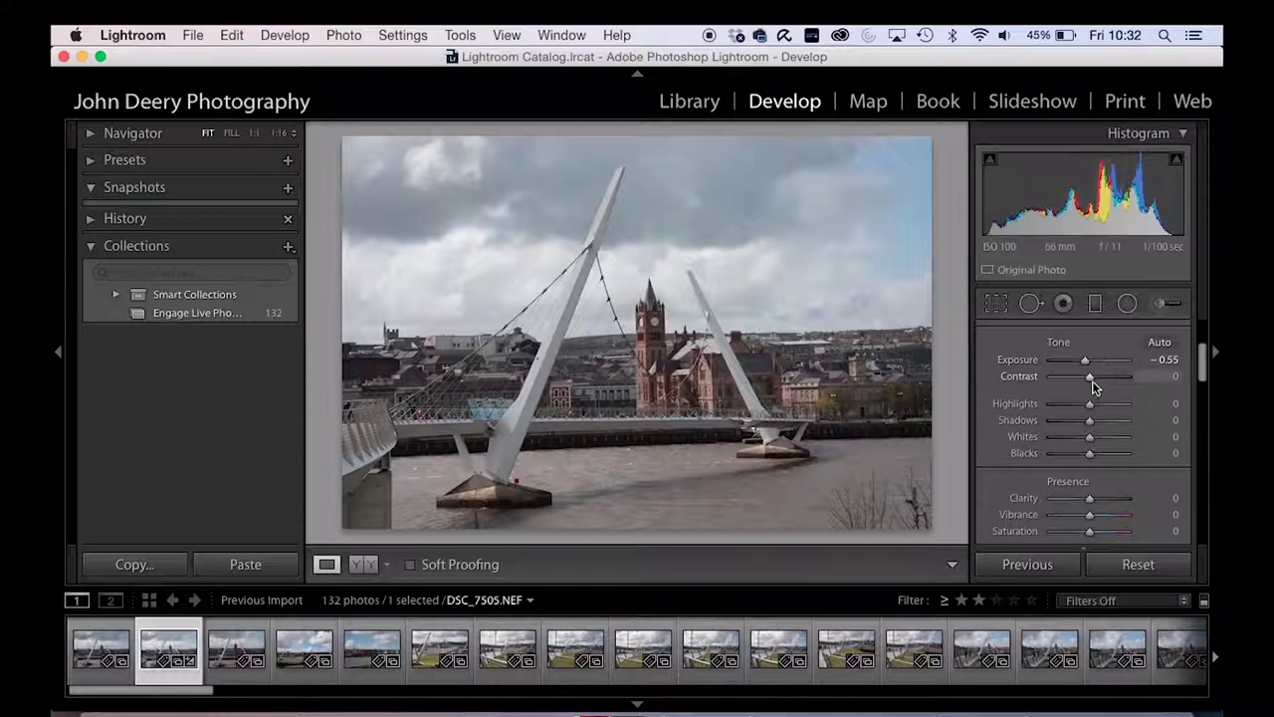
pyautogui.moveTo(1090, 377); pyautogui.dragTo(1092, 384)
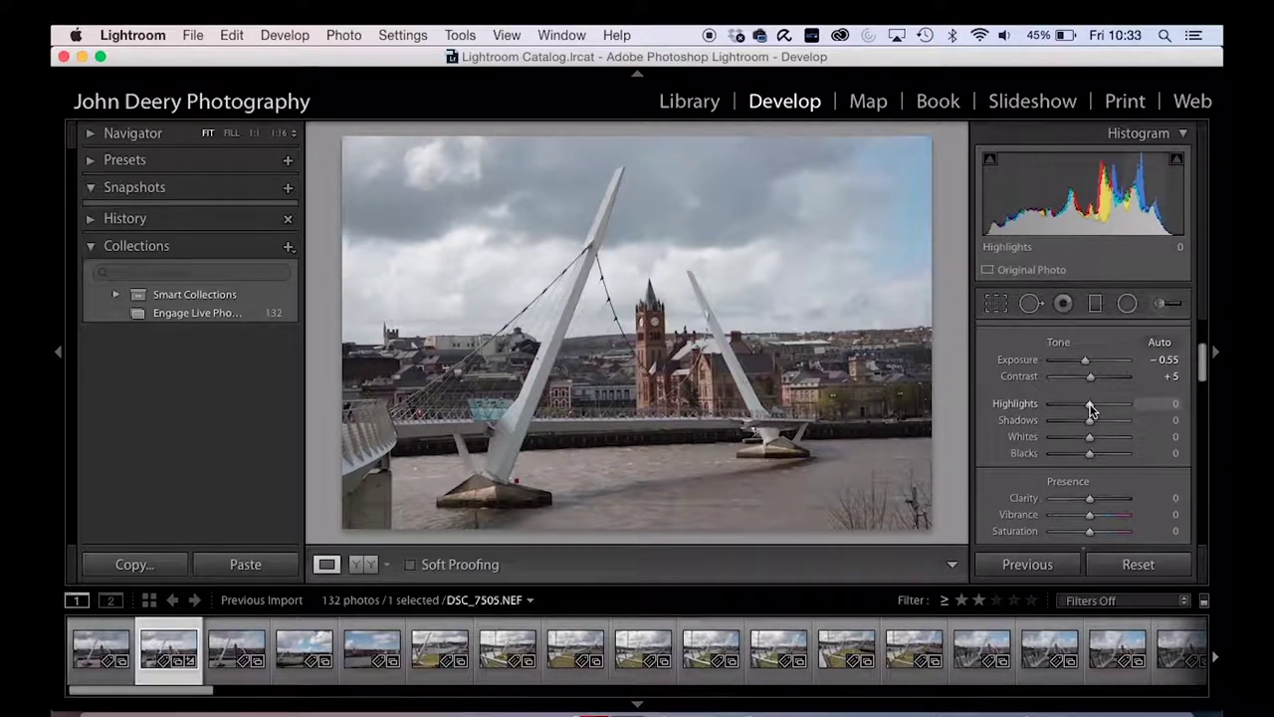
pyautogui.moveTo(1090, 406)
pyautogui.mouseDown()
pyautogui.moveTo(1194, 412)
pyautogui.moveTo(1052, 407)
pyautogui.moveTo(1212, 426)
pyautogui.moveTo(990, 445)
pyautogui.moveTo(1214, 454)
pyautogui.moveTo(952, 460)
pyautogui.moveTo(1214, 443)
pyautogui.moveTo(1022, 447)
pyautogui.moveTo(1095, 438)
pyautogui.moveTo(1063, 435)
pyautogui.moveTo(1205, 389)
pyautogui.moveTo(958, 395)
pyautogui.moveTo(1177, 404)
pyautogui.moveTo(1021, 420)
pyautogui.moveTo(1132, 418)
pyautogui.moveTo(1055, 415)
pyautogui.moveTo(1073, 416)
pyautogui.mouseUp()
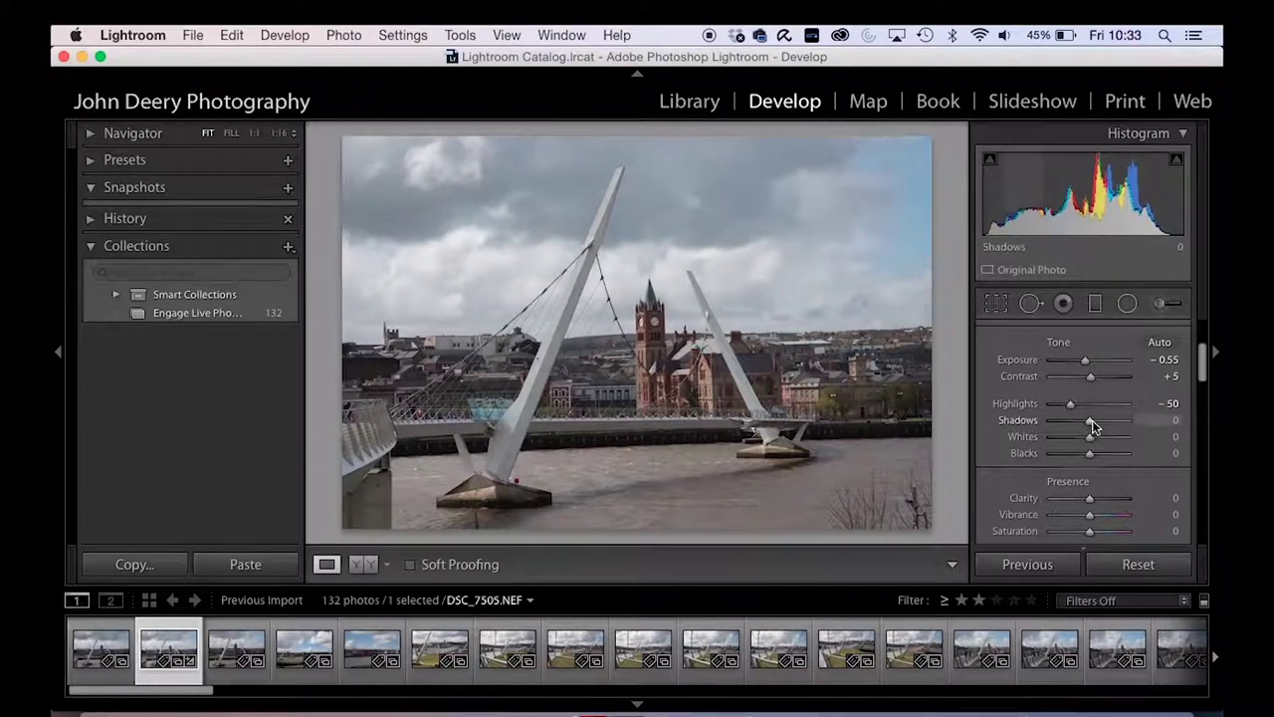
# Set the photo's Highlights to −30, Shadows to +27 and Whites to +41.
pyautogui.moveTo(1090, 425)
pyautogui.mouseDown()
pyautogui.moveTo(1037, 423)
pyautogui.moveTo(1155, 428)
pyautogui.moveTo(1087, 432)
pyautogui.moveTo(1125, 438)
pyautogui.moveTo(1089, 432)
pyautogui.moveTo(1103, 432)
pyautogui.moveTo(1079, 406)
pyautogui.moveTo(1098, 422)
pyautogui.mouseUp()
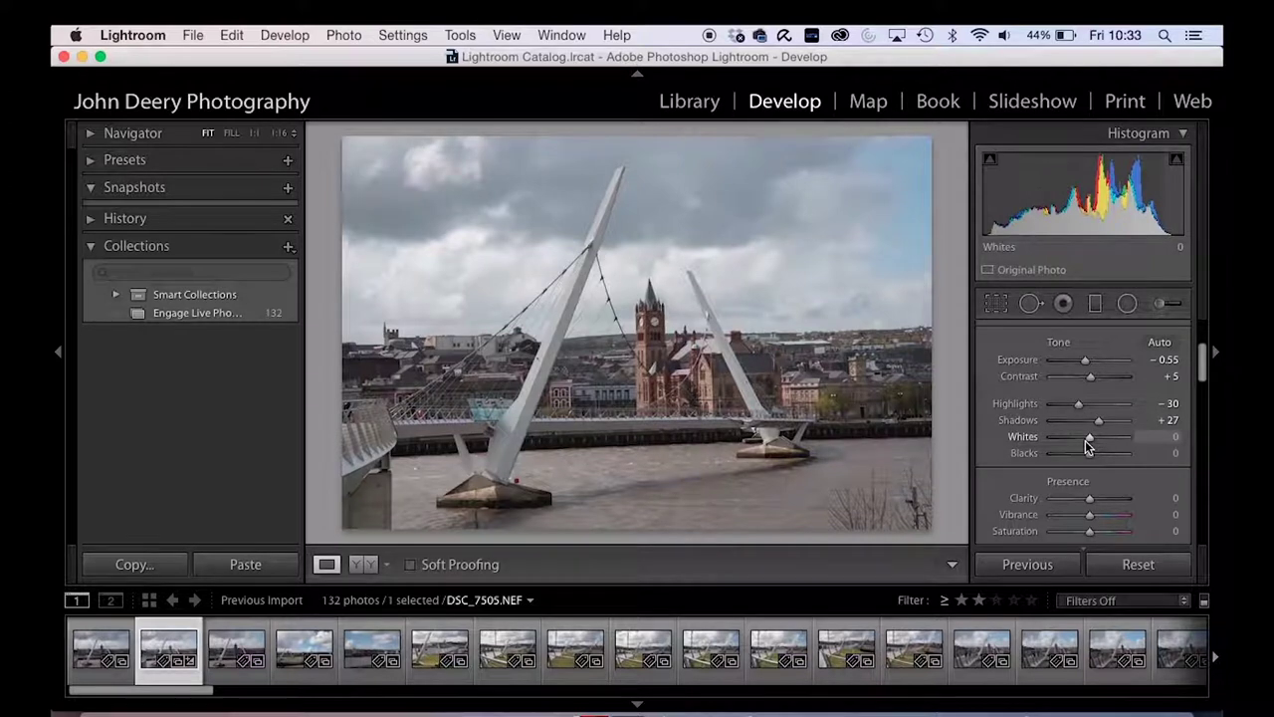
pyautogui.moveTo(1088, 440)
pyautogui.mouseDown()
pyautogui.moveTo(1194, 432)
pyautogui.moveTo(958, 441)
pyautogui.moveTo(1209, 494)
pyautogui.moveTo(1105, 442)
pyautogui.mouseUp()
pyautogui.moveTo(1068, 485); pyautogui.dragTo(1086, 447)
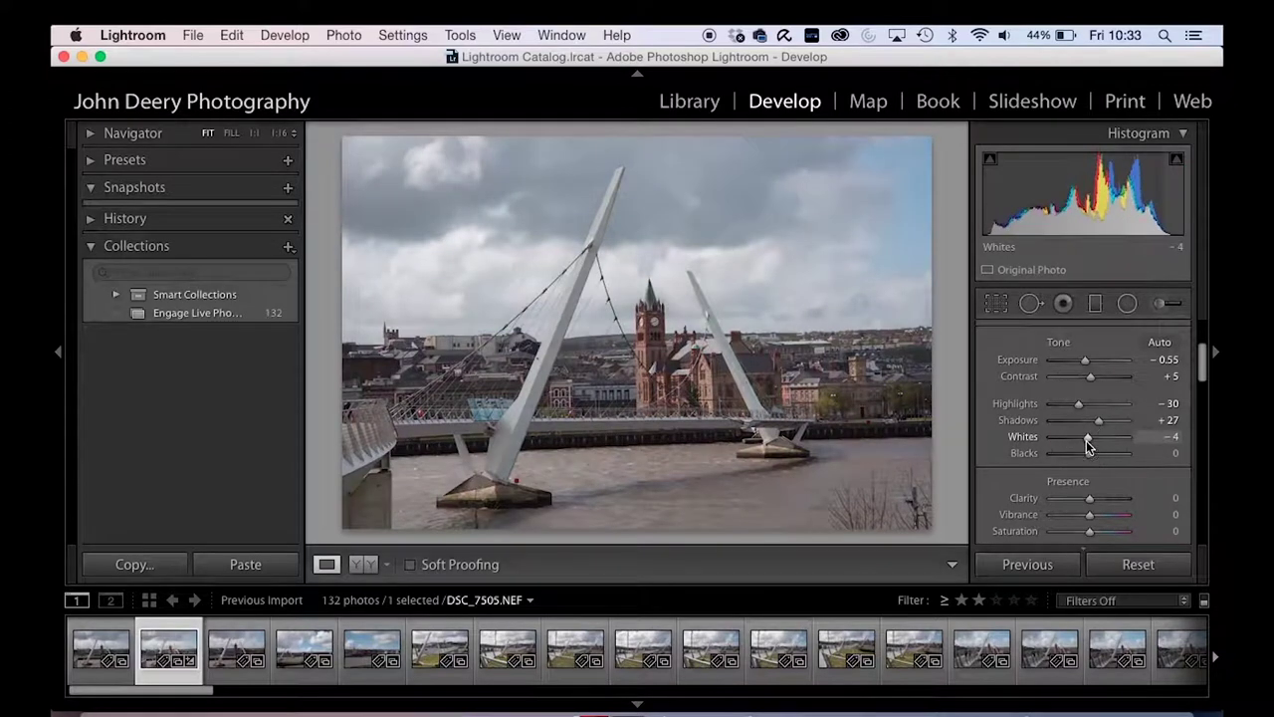
pyautogui.doubleClick(1087, 440)
pyautogui.press('alt')
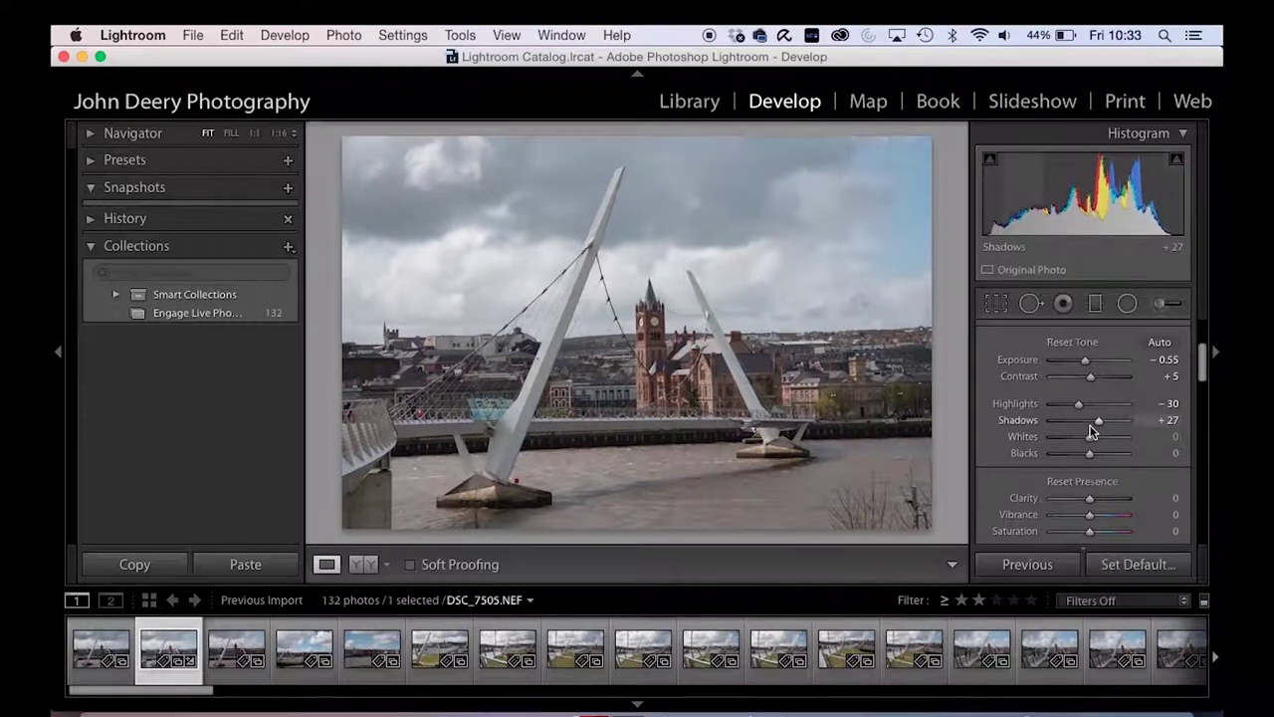
pyautogui.moveTo(1090, 444)
pyautogui.mouseDown()
pyautogui.moveTo(1131, 444)
pyautogui.moveTo(1105, 439)
pyautogui.mouseUp()
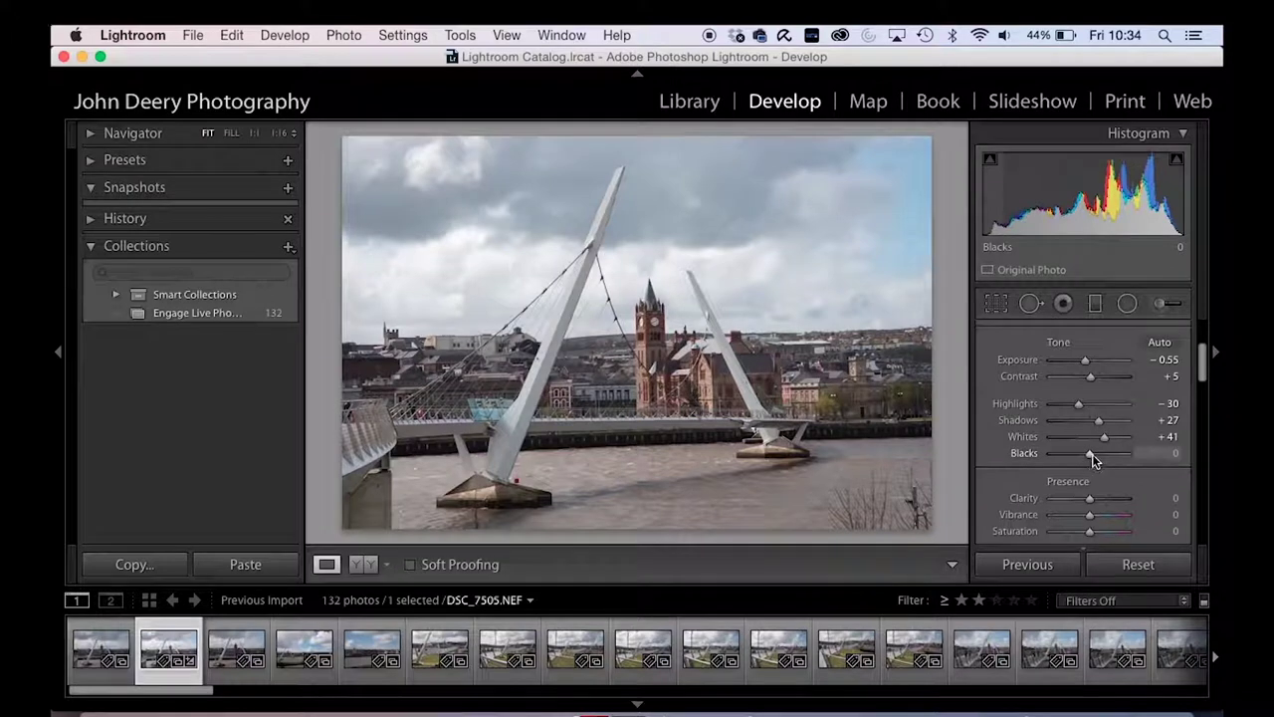
# Check the shadow clipping preview while adjusting the black point, and set Blacks to −24.
pyautogui.moveTo(1090, 456)
pyautogui.mouseDown()
pyautogui.moveTo(1024, 455)
pyautogui.moveTo(1160, 455)
pyautogui.moveTo(1009, 461)
pyautogui.moveTo(1151, 460)
pyautogui.moveTo(1091, 457)
pyautogui.mouseUp()
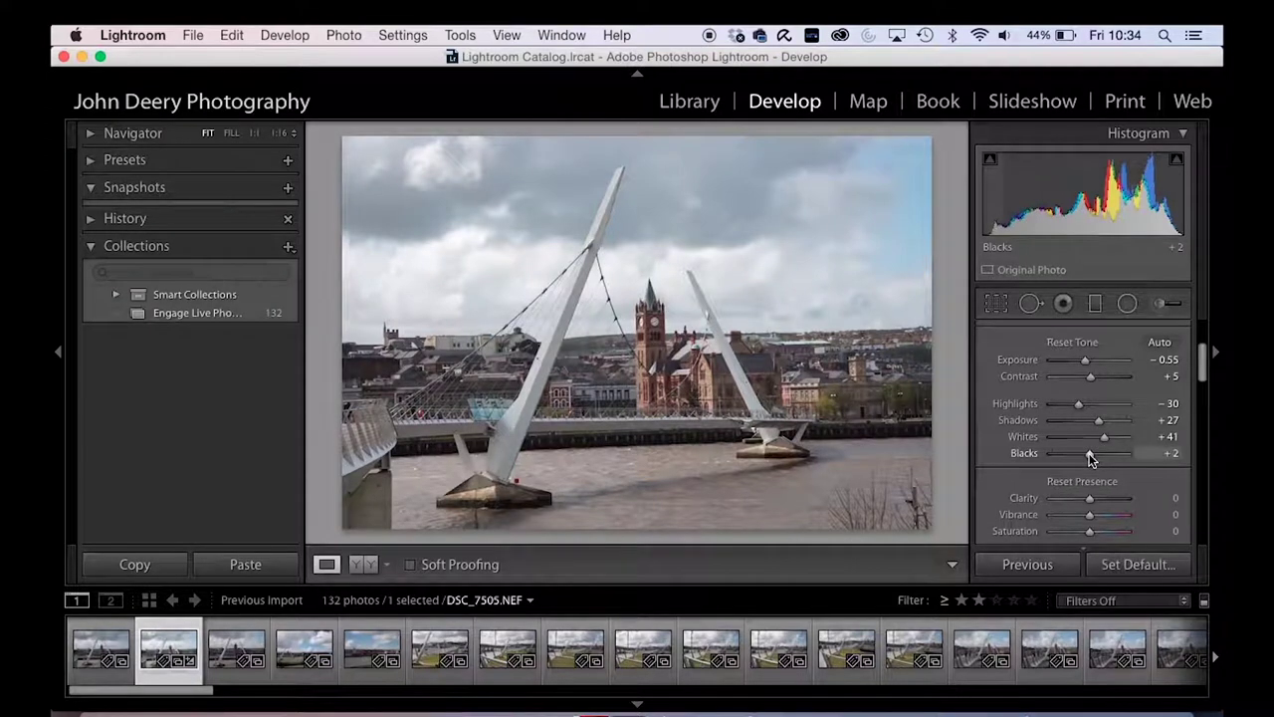
pyautogui.keyDown('alt'); pyautogui.click(1090, 456); pyautogui.keyUp('alt')
pyautogui.moveTo(1090, 456); pyautogui.dragTo(1056, 460)
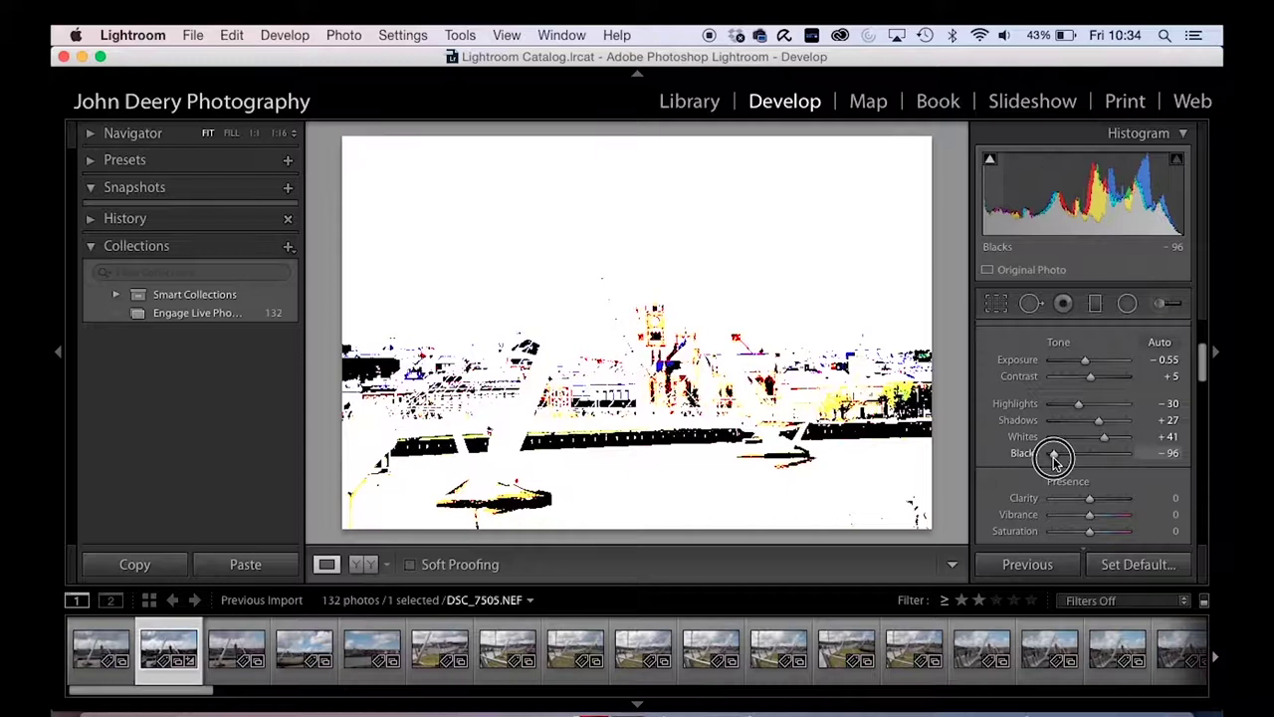
pyautogui.moveTo(1055, 460); pyautogui.dragTo(1081, 454)
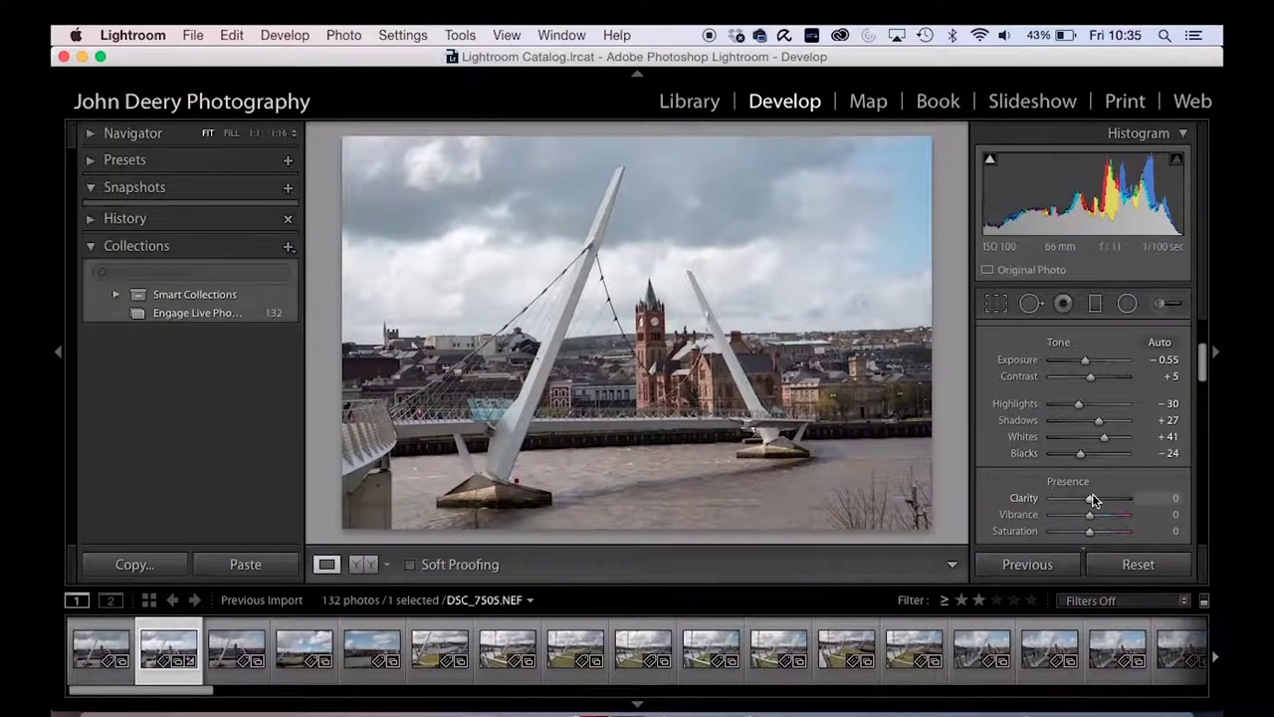
# Try Clarity at +100 with a close look at the clock tower, compare it with −100, and reset Clarity to 0.
pyautogui.moveTo(1095, 499); pyautogui.dragTo(1174, 502)
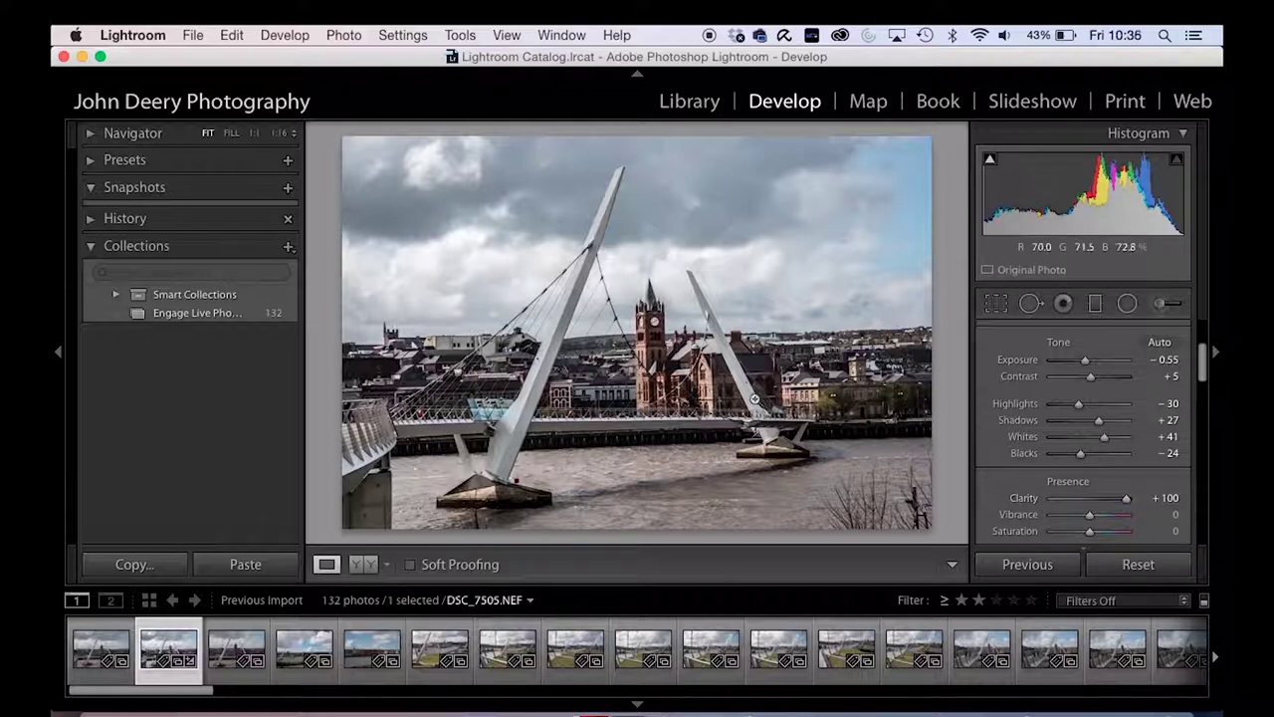
pyautogui.click(648, 322)
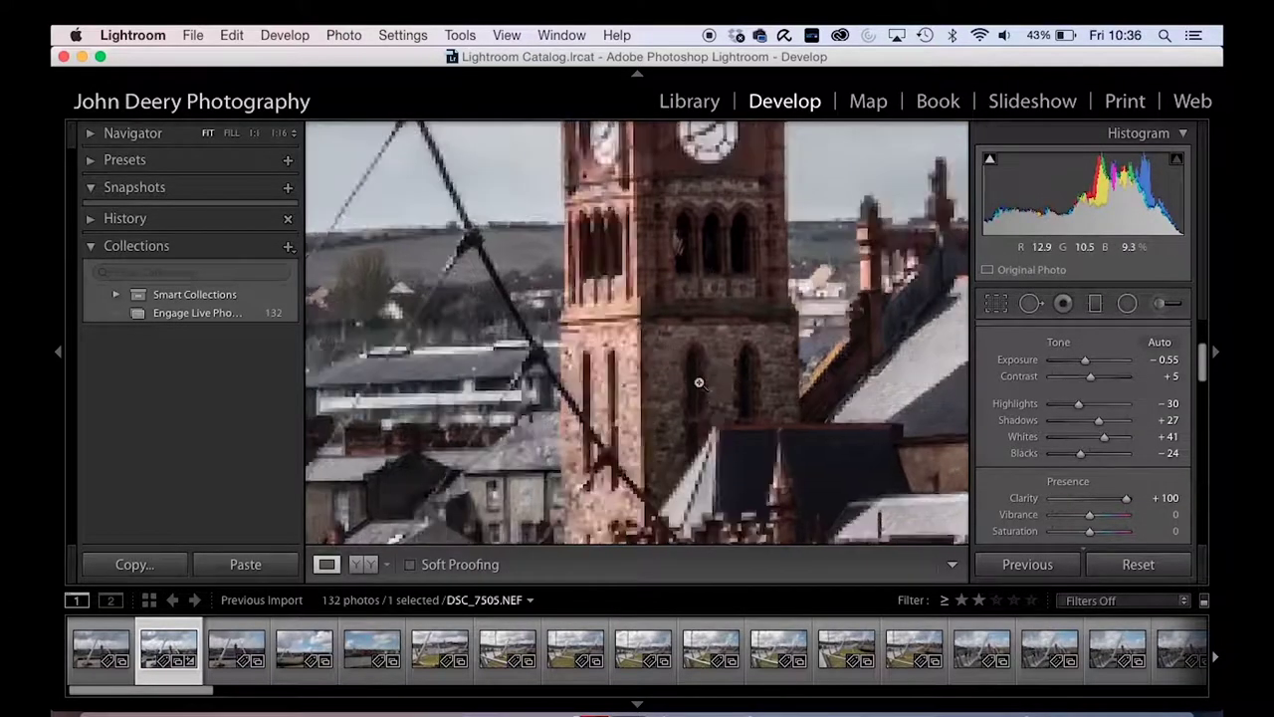
pyautogui.click(697, 381)
pyautogui.click(1126, 500)
pyautogui.moveTo(1127, 500); pyautogui.dragTo(1082, 502)
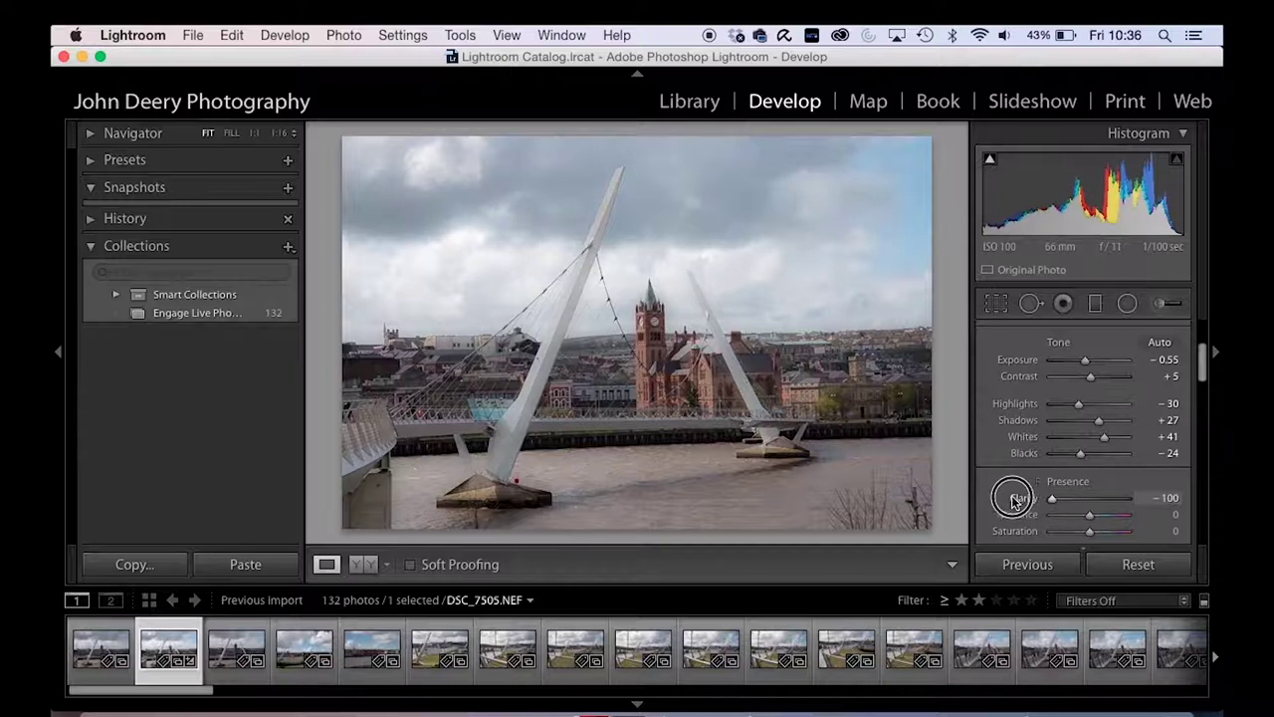
pyautogui.moveTo(738, 366); pyautogui.dragTo(765, 344)
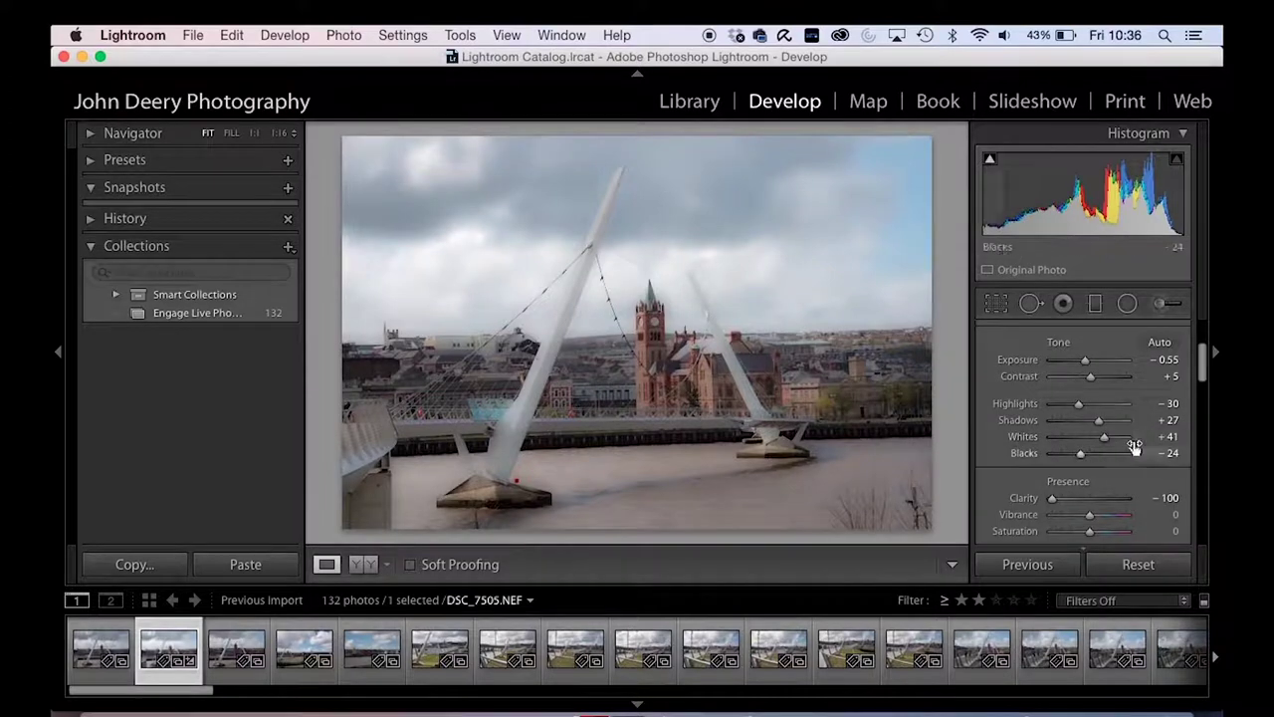
pyautogui.doubleClick(1052, 501)
# Set the photo's Clarity to +4.
pyautogui.click(1090, 502)
pyautogui.moveTo(1089, 502); pyautogui.dragTo(1091, 503)
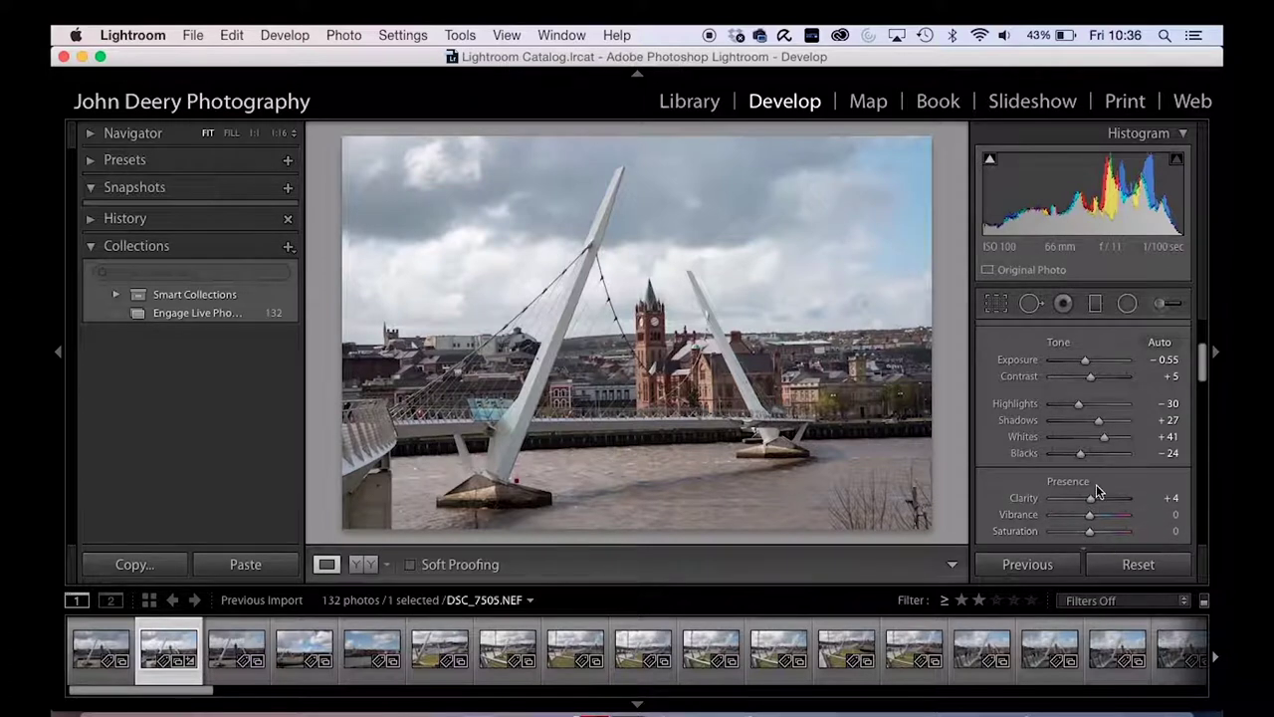
# Try Saturation at −100 and at +100 to compare the colours, and reset Saturation to 0.
pyautogui.scroll(-3, 1096, 488)
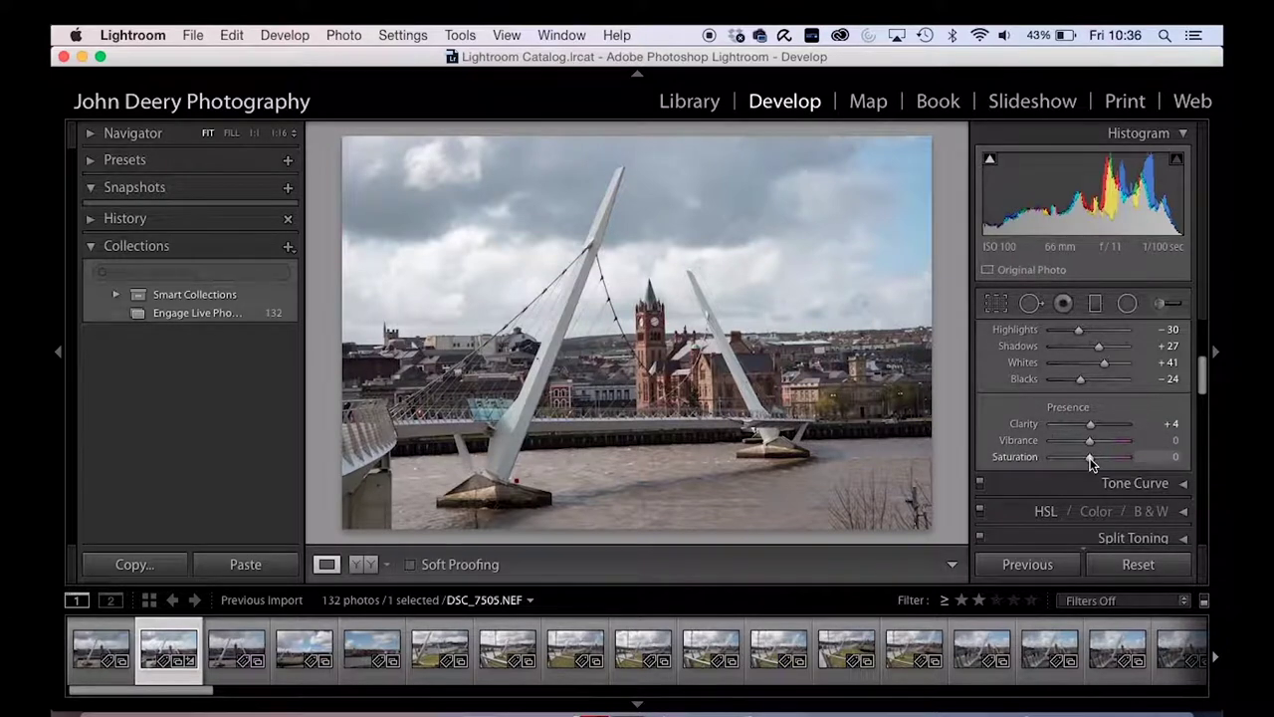
pyautogui.click(1091, 459)
pyautogui.moveTo(1091, 459); pyautogui.dragTo(1033, 463)
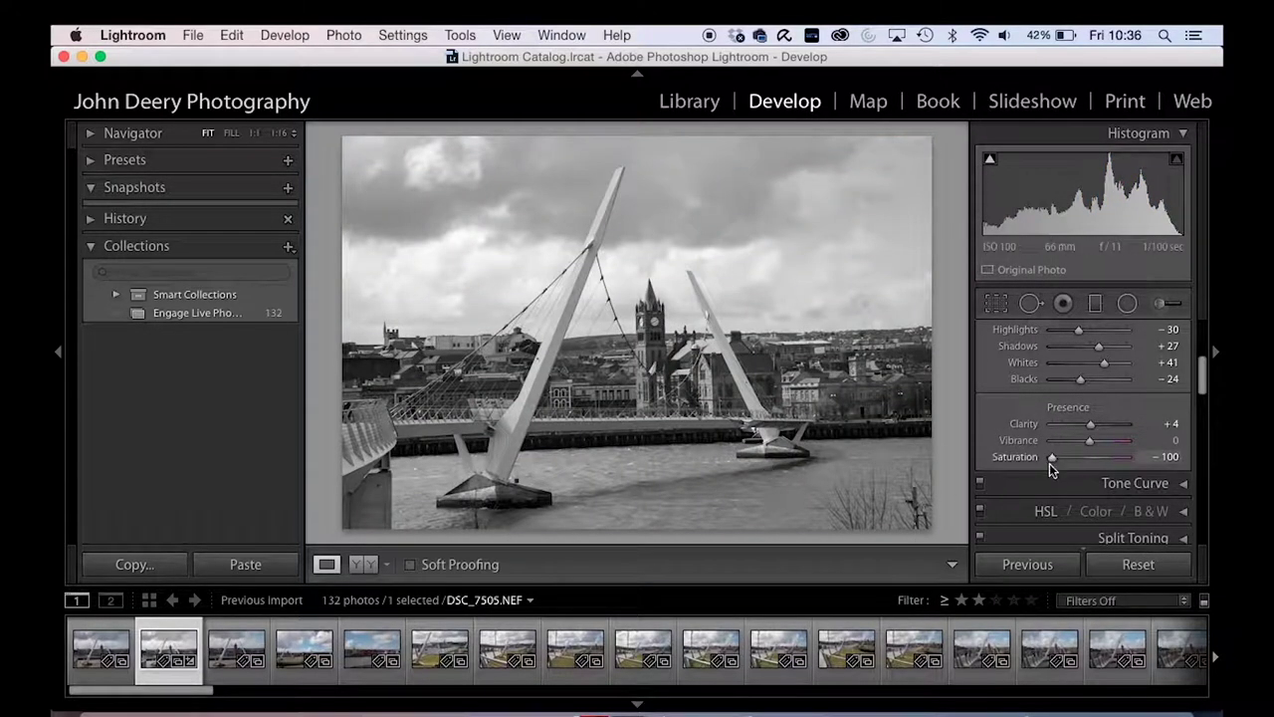
pyautogui.moveTo(1050, 458); pyautogui.dragTo(1151, 460)
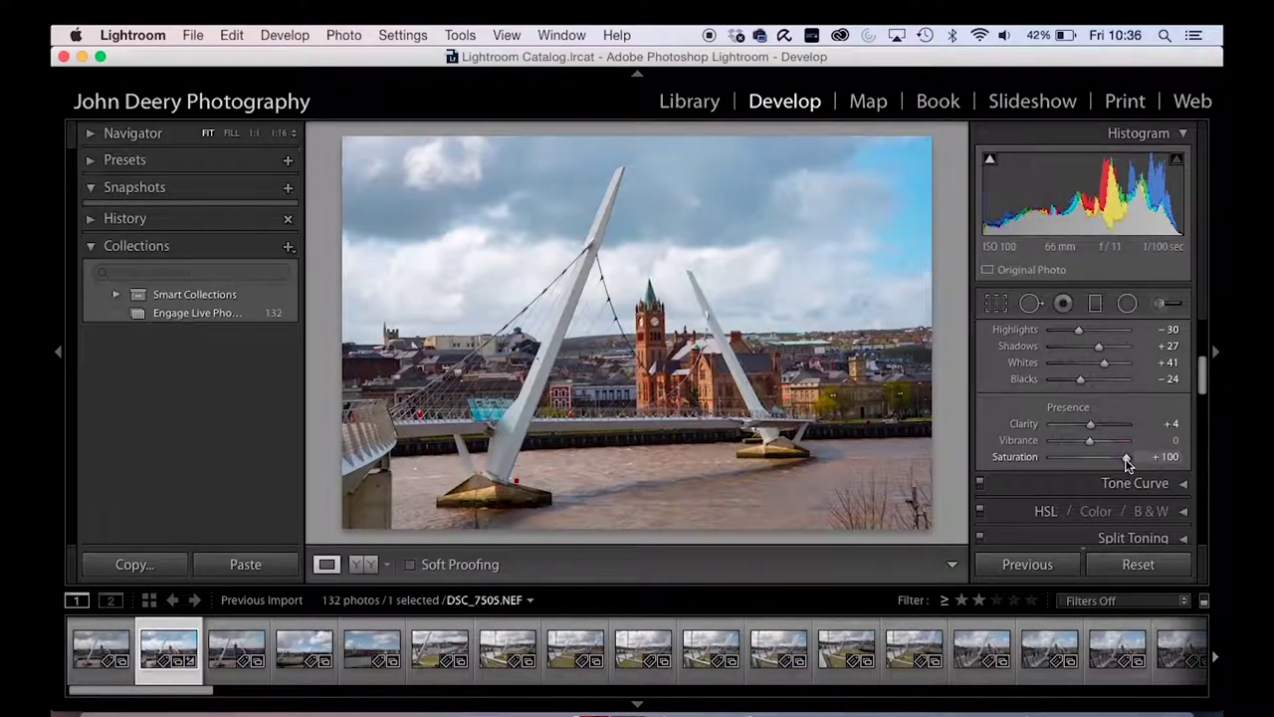
pyautogui.doubleClick(1126, 463)
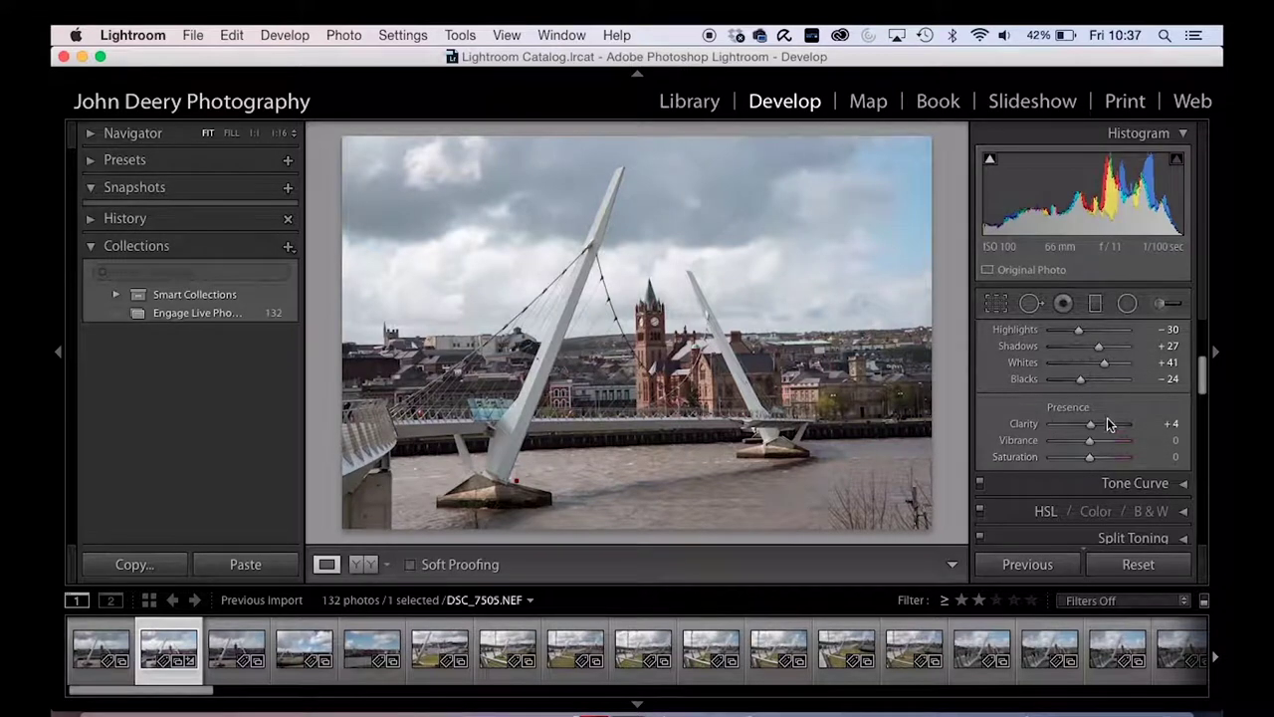
# Try raising Vibrance and then Saturation slightly to compare their effects, resetting each to 0.
pyautogui.scroll(2, 1109, 416)
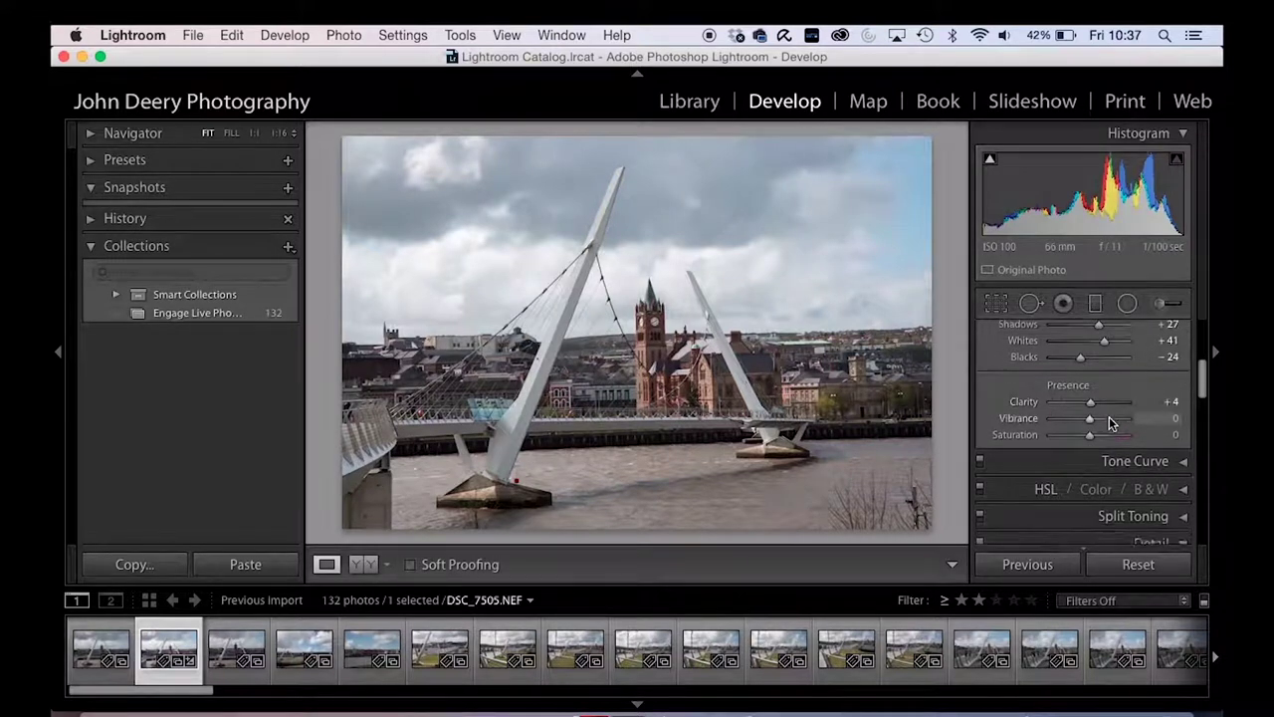
pyautogui.scroll(-2, 1109, 416)
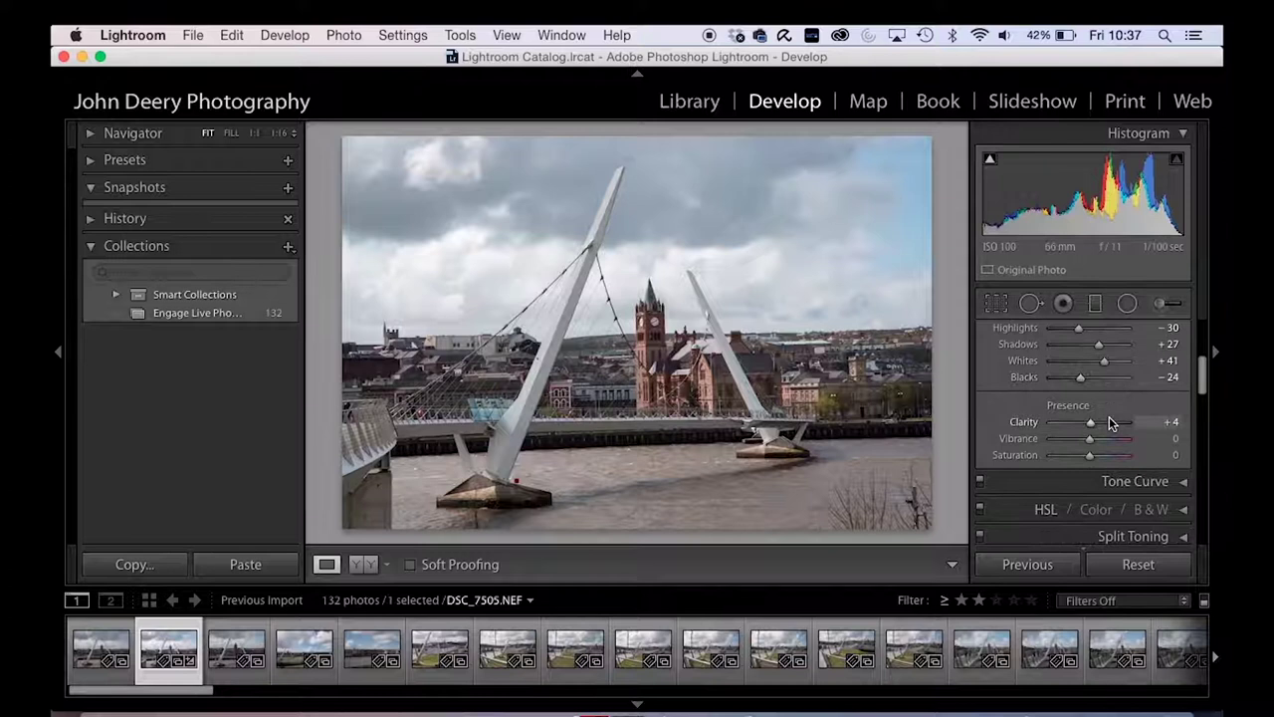
pyautogui.scroll(-2, 1109, 422)
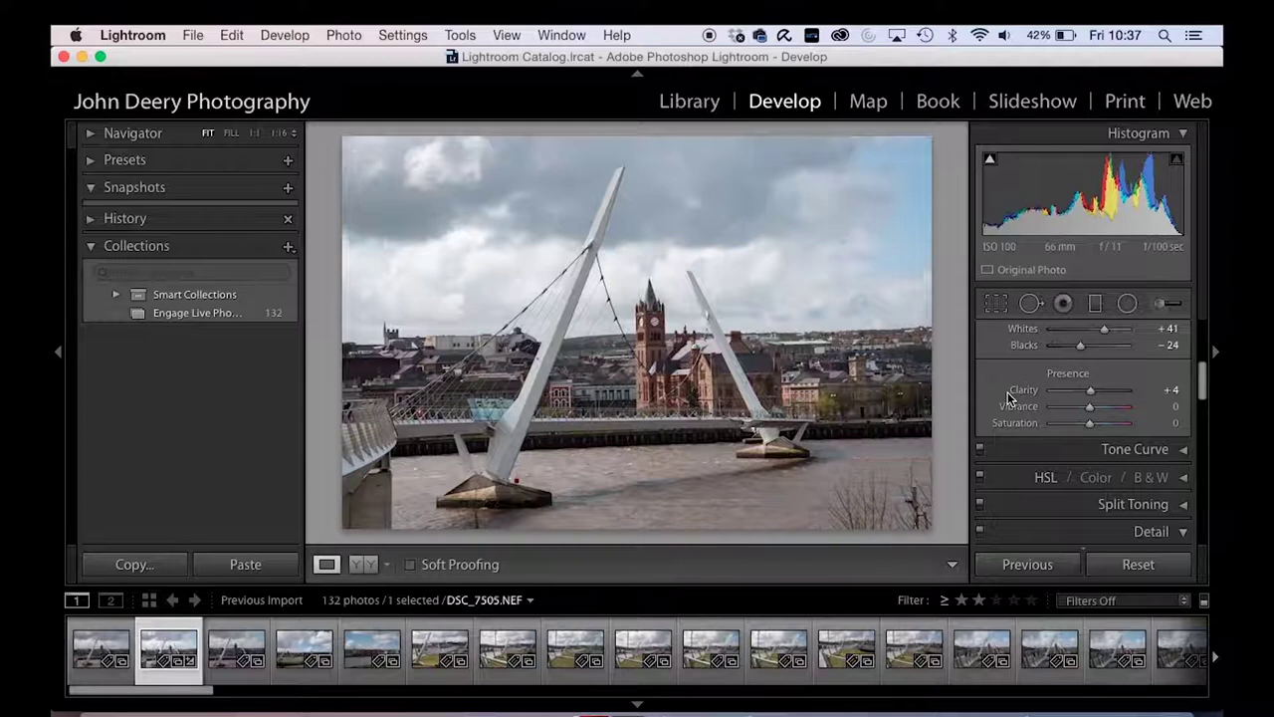
pyautogui.click(1091, 410)
pyautogui.moveTo(1091, 410)
pyautogui.mouseDown()
pyautogui.moveTo(1115, 407)
pyautogui.moveTo(1038, 418)
pyautogui.moveTo(1138, 411)
pyautogui.moveTo(1081, 408)
pyautogui.moveTo(1103, 410)
pyautogui.mouseUp()
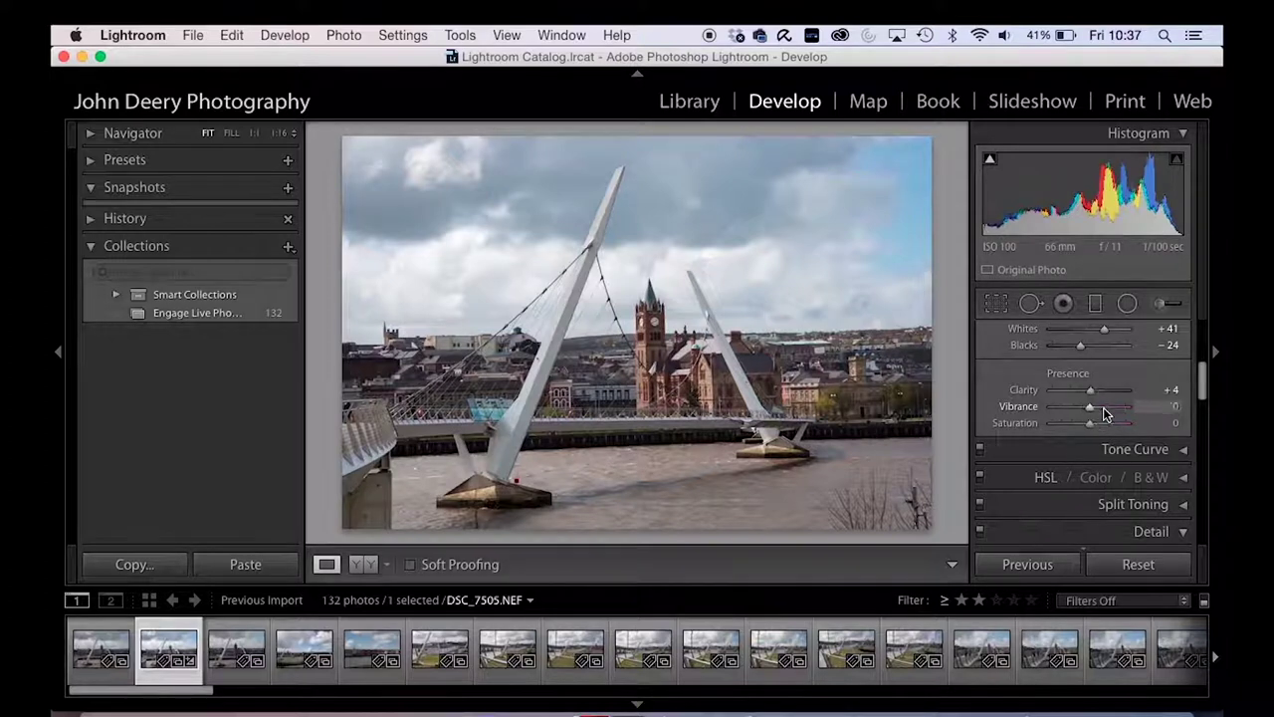
pyautogui.doubleClick(1103, 407)
pyautogui.moveTo(1090, 426)
pyautogui.mouseDown()
pyautogui.moveTo(1104, 427)
pyautogui.moveTo(1097, 408)
pyautogui.mouseUp()
pyautogui.doubleClick(1104, 423)
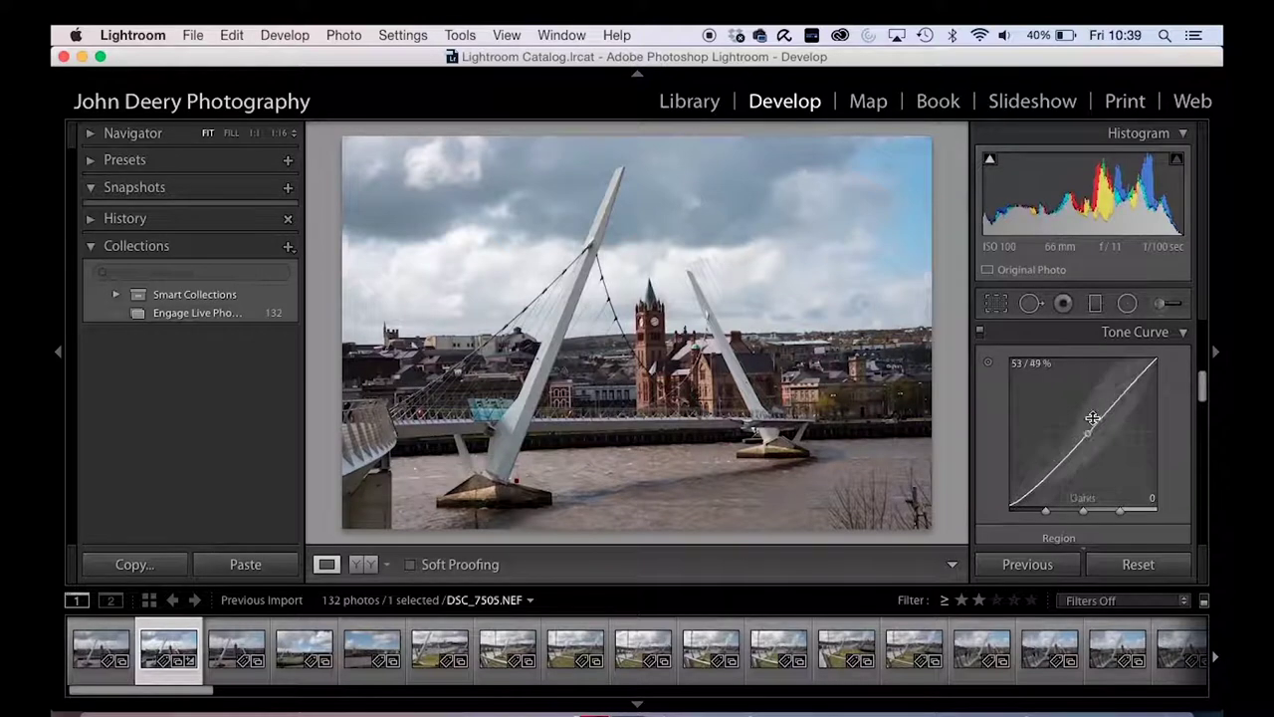
# Try raising the highlight end of the tone curve, then undo all tone curve changes and collapse its settings.
pyautogui.moveTo(1130, 388); pyautogui.dragTo(1129, 379)
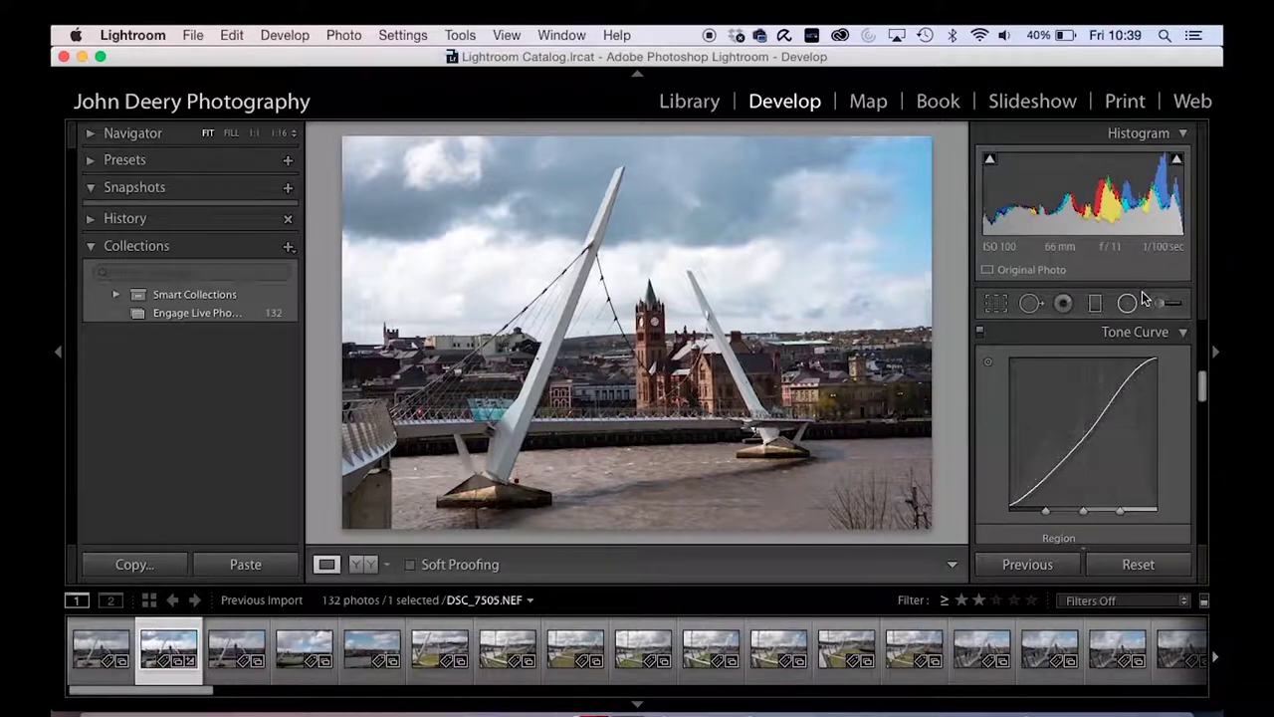
pyautogui.press('super+z')
pyautogui.press('super+z')
pyautogui.press('super+z')
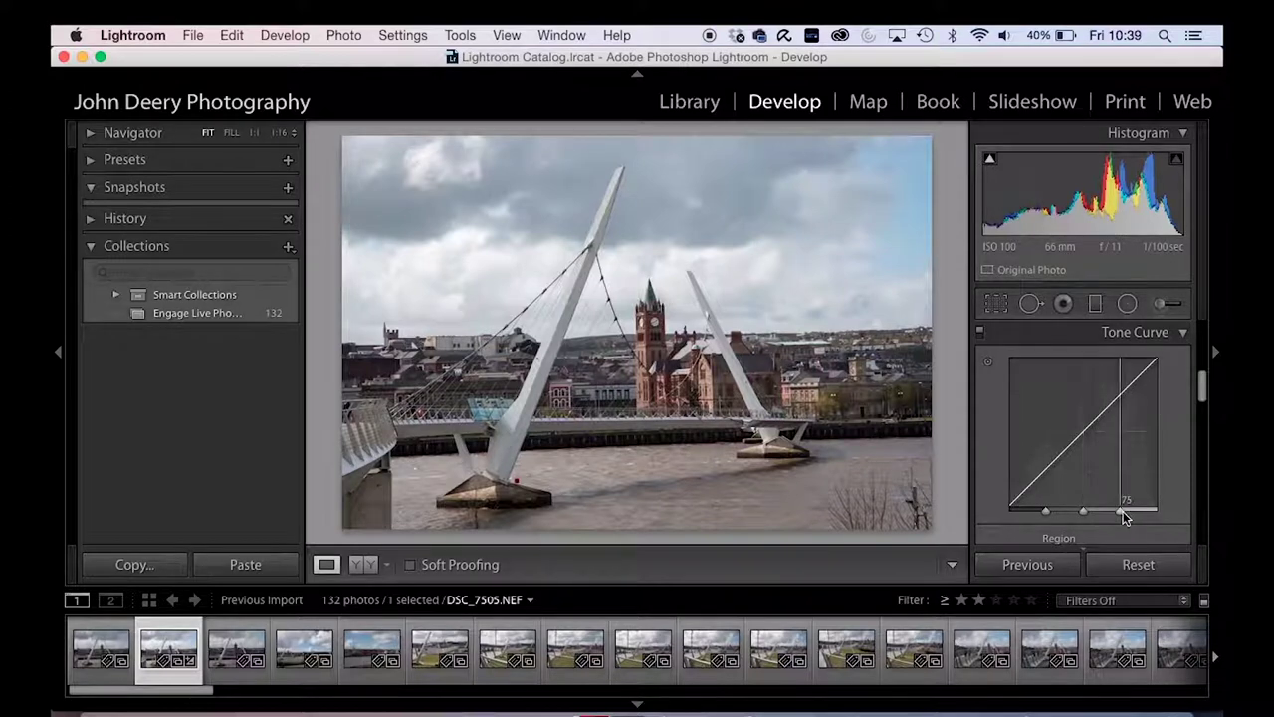
pyautogui.click(1185, 335)
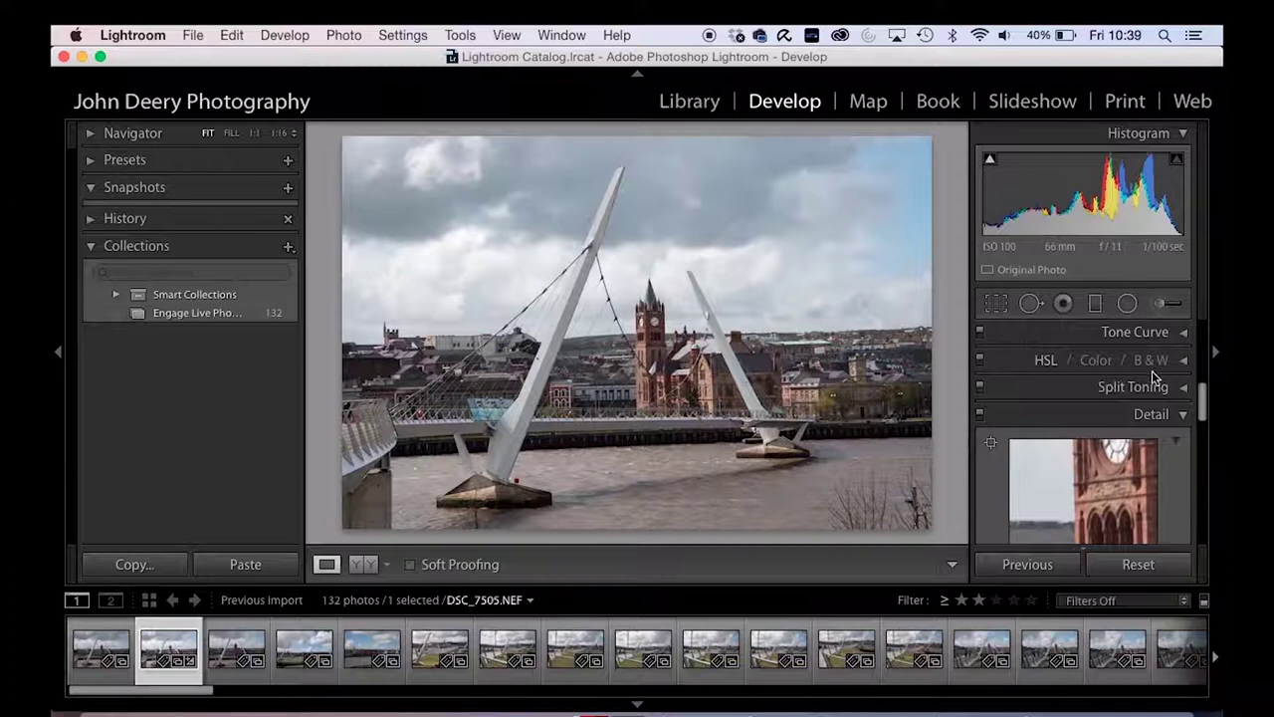
# Try the Red and Orange hues at −100 in the HSL settings, and reset both to 0.
pyautogui.click(1184, 362)
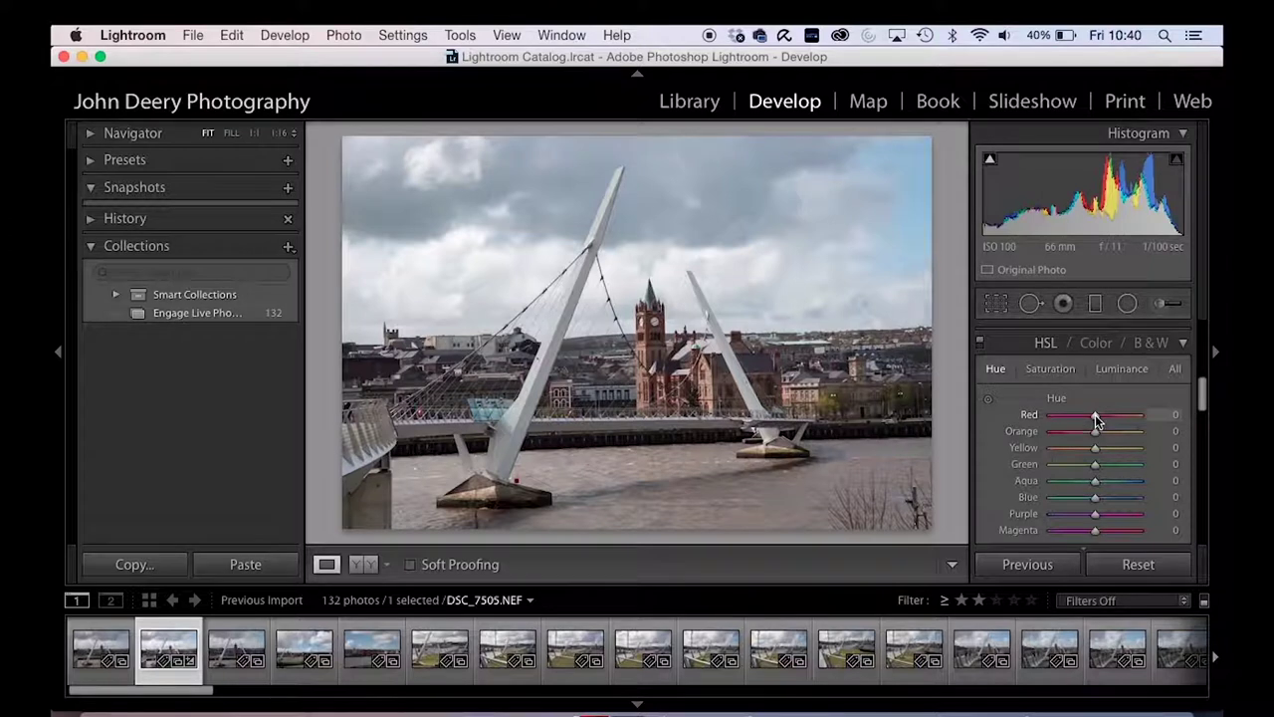
pyautogui.moveTo(1094, 416); pyautogui.dragTo(1022, 433)
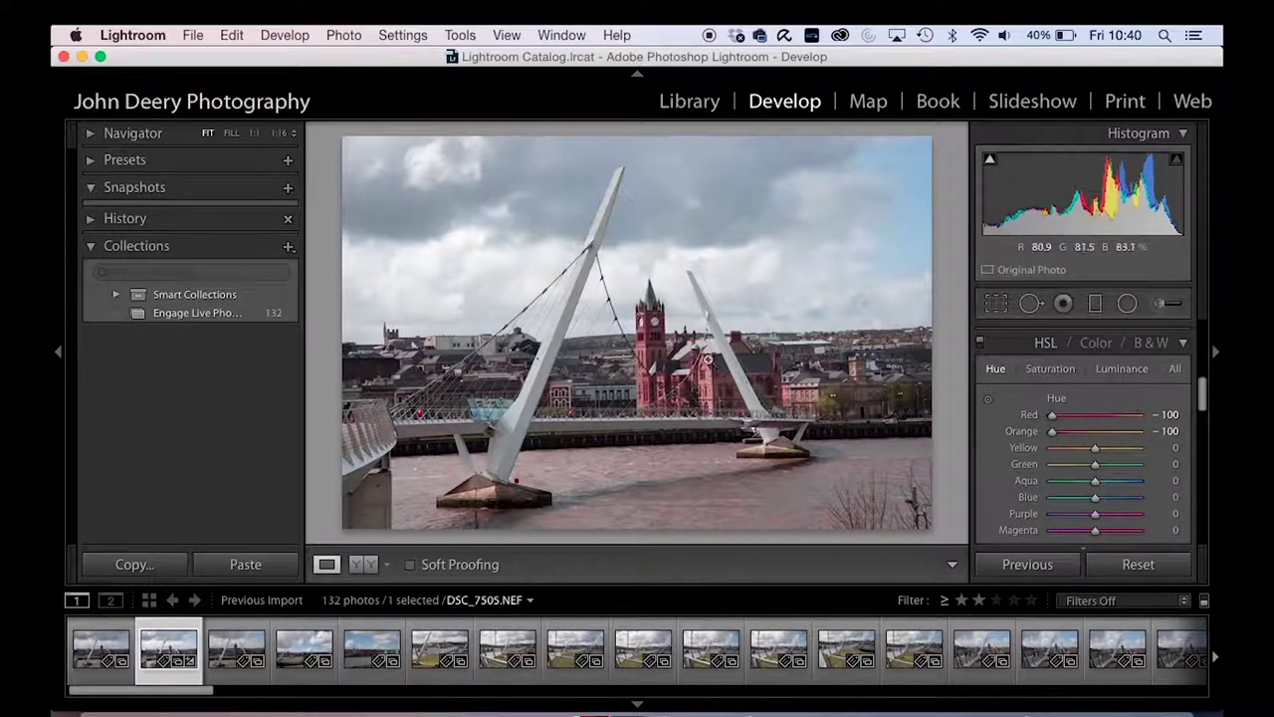
pyautogui.moveTo(1052, 416); pyautogui.dragTo(1094, 438)
pyautogui.doubleClick(1056, 417)
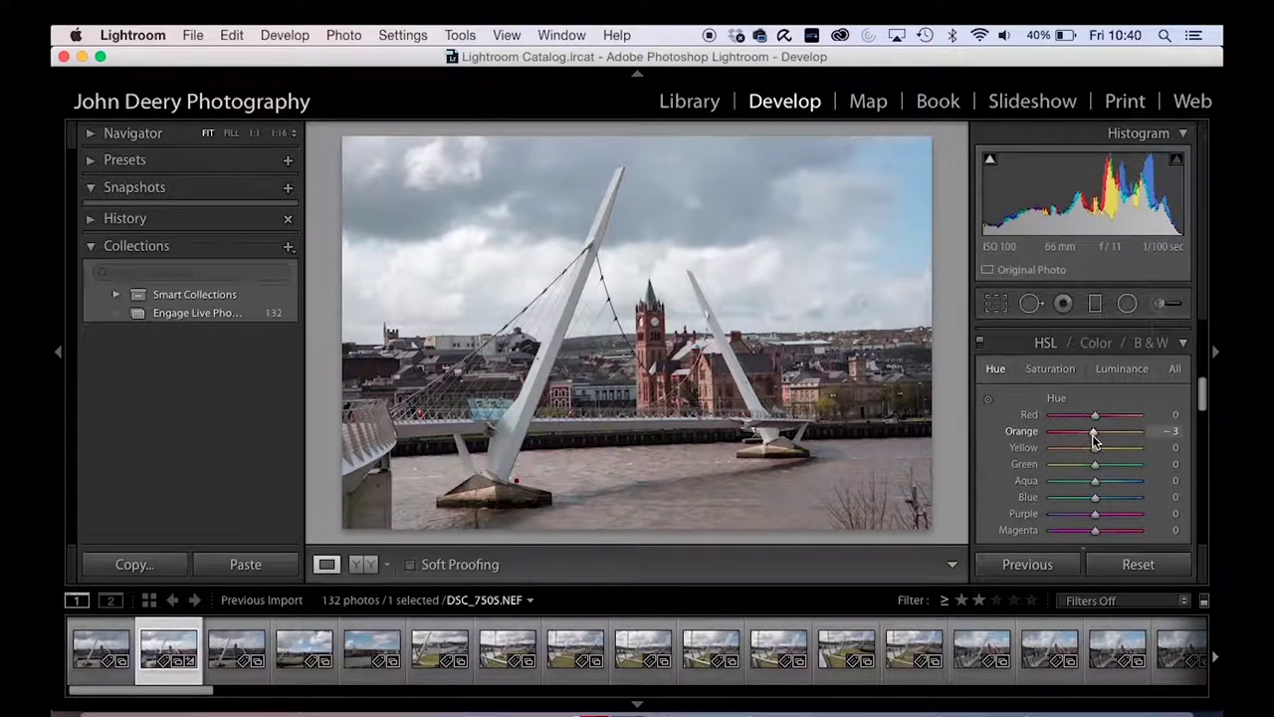
pyautogui.doubleClick(1047, 430)
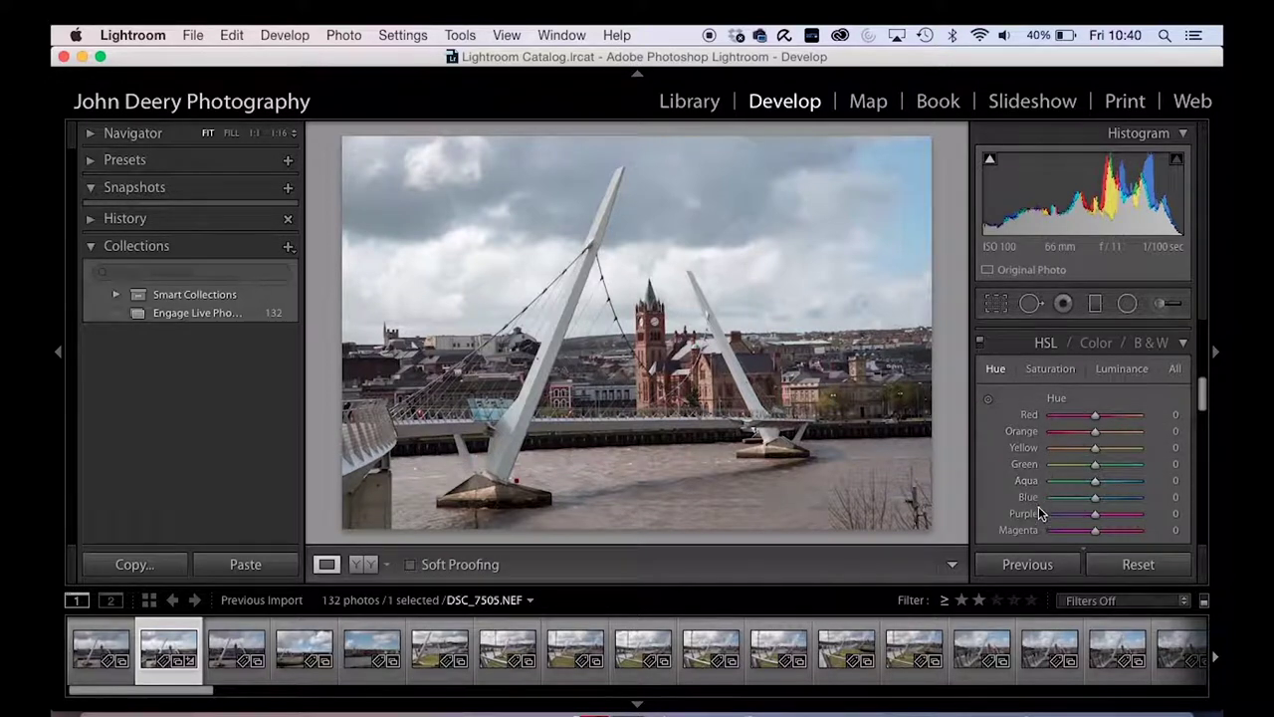
# Try the Blue hue at −100 and at +100 to shift the sky's colour, and reset it to 0.
pyautogui.scroll(-2, 1041, 534)
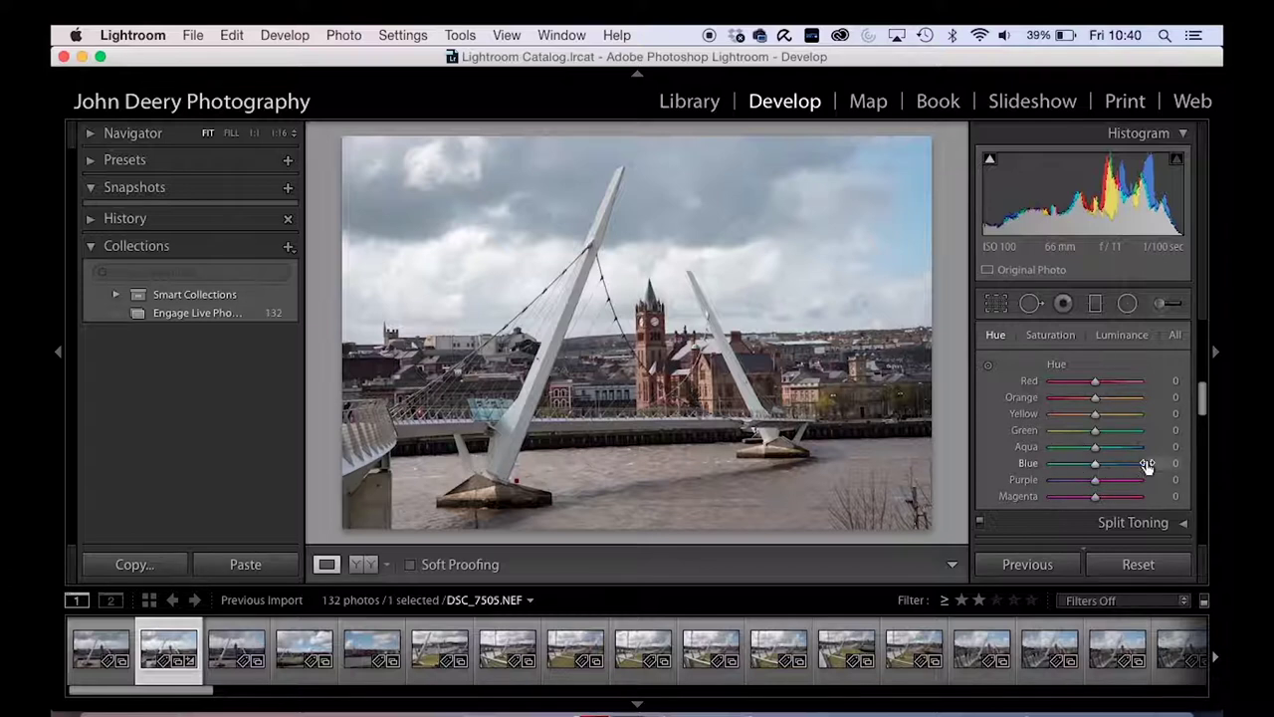
pyautogui.moveTo(1094, 402)
pyautogui.mouseDown()
pyautogui.moveTo(1058, 401)
pyautogui.moveTo(1140, 408)
pyautogui.moveTo(1094, 401)
pyautogui.mouseUp()
pyautogui.moveTo(1097, 467); pyautogui.dragTo(1053, 470)
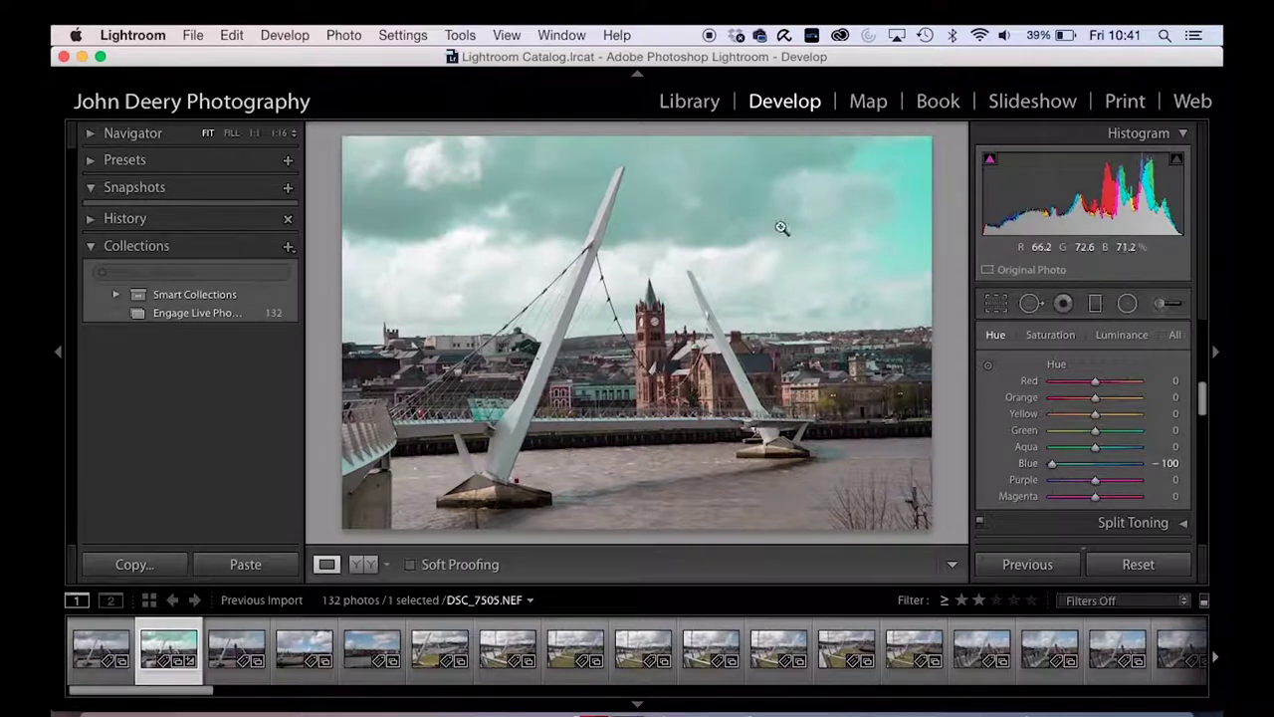
pyautogui.moveTo(1053, 468); pyautogui.dragTo(1155, 467)
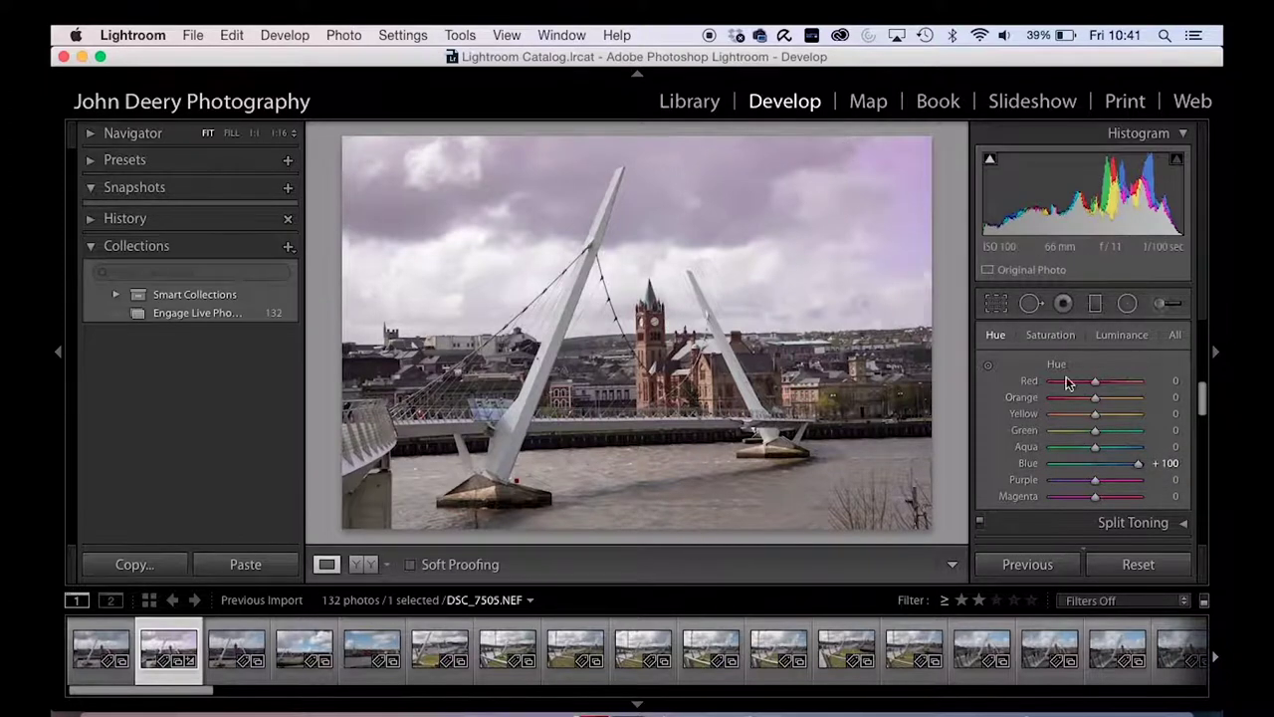
pyautogui.doubleClick(1137, 465)
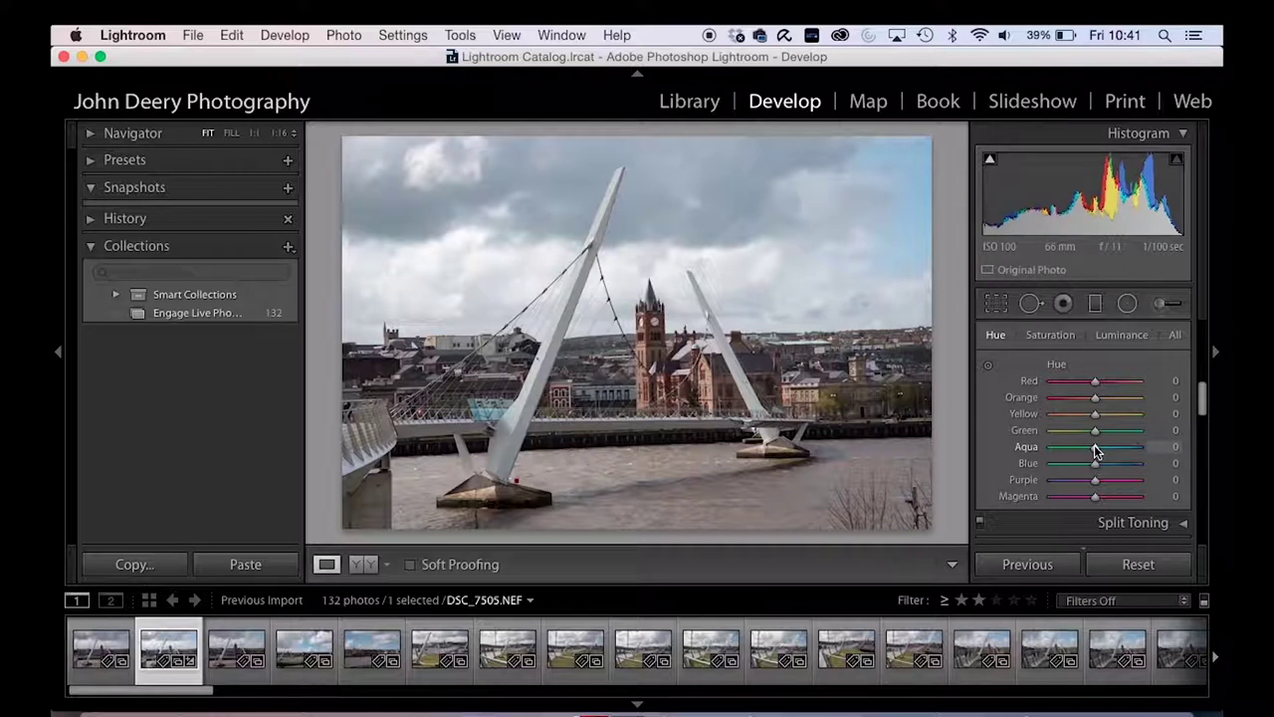
# Set the Aqua, Blue and Orange hues to −100, try Red at +100, and reset Red to 0.
pyautogui.moveTo(1093, 445); pyautogui.dragTo(1051, 464)
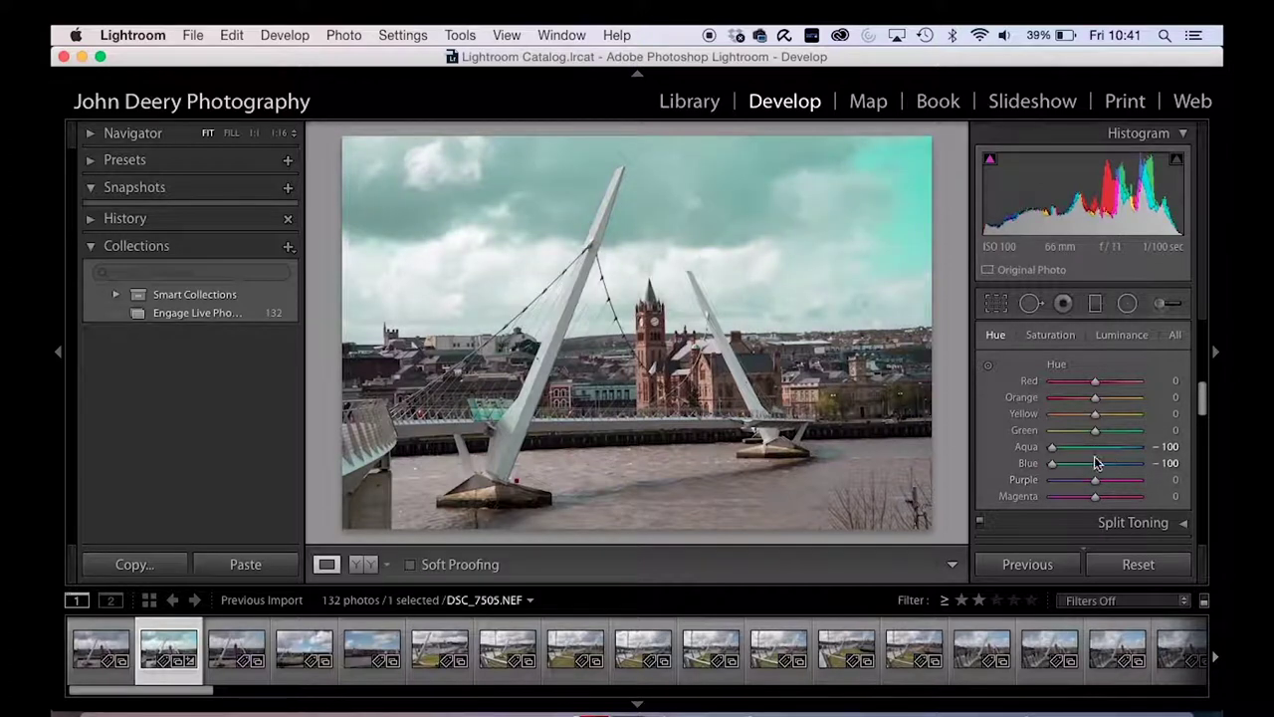
pyautogui.moveTo(1095, 398); pyautogui.dragTo(1015, 398)
pyautogui.moveTo(1095, 383); pyautogui.dragTo(1169, 381)
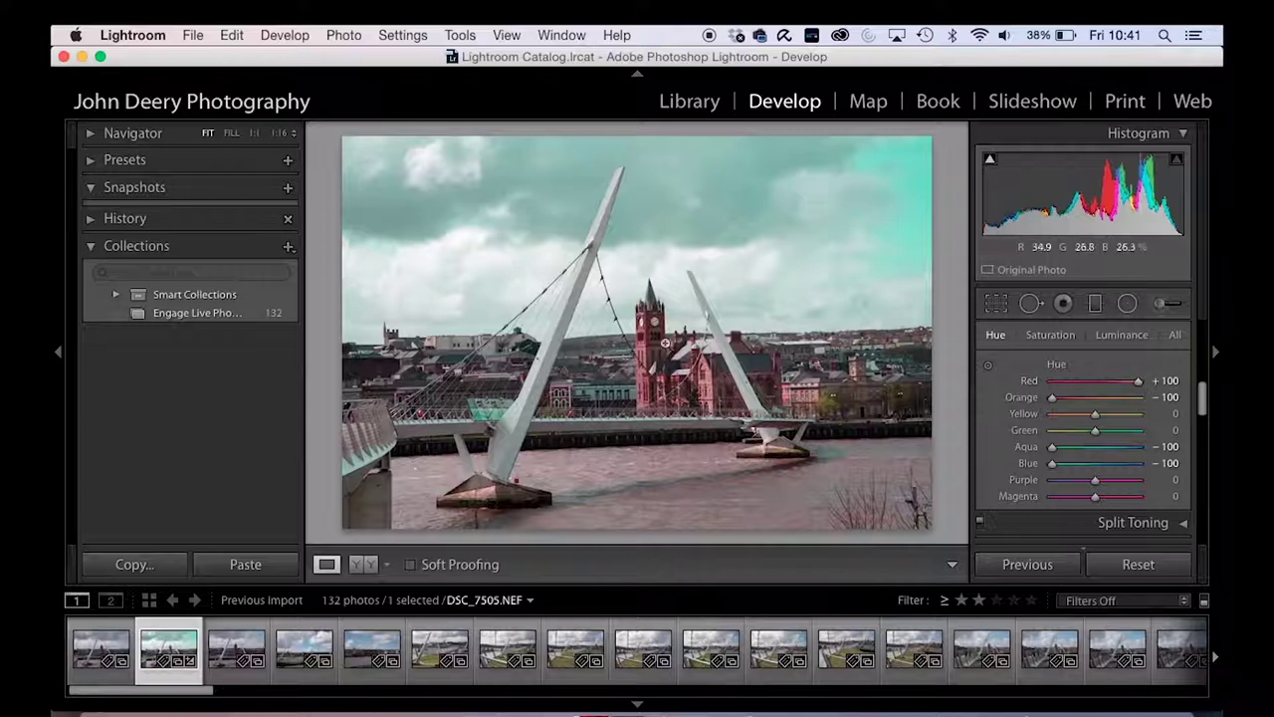
pyautogui.doubleClick(1138, 383)
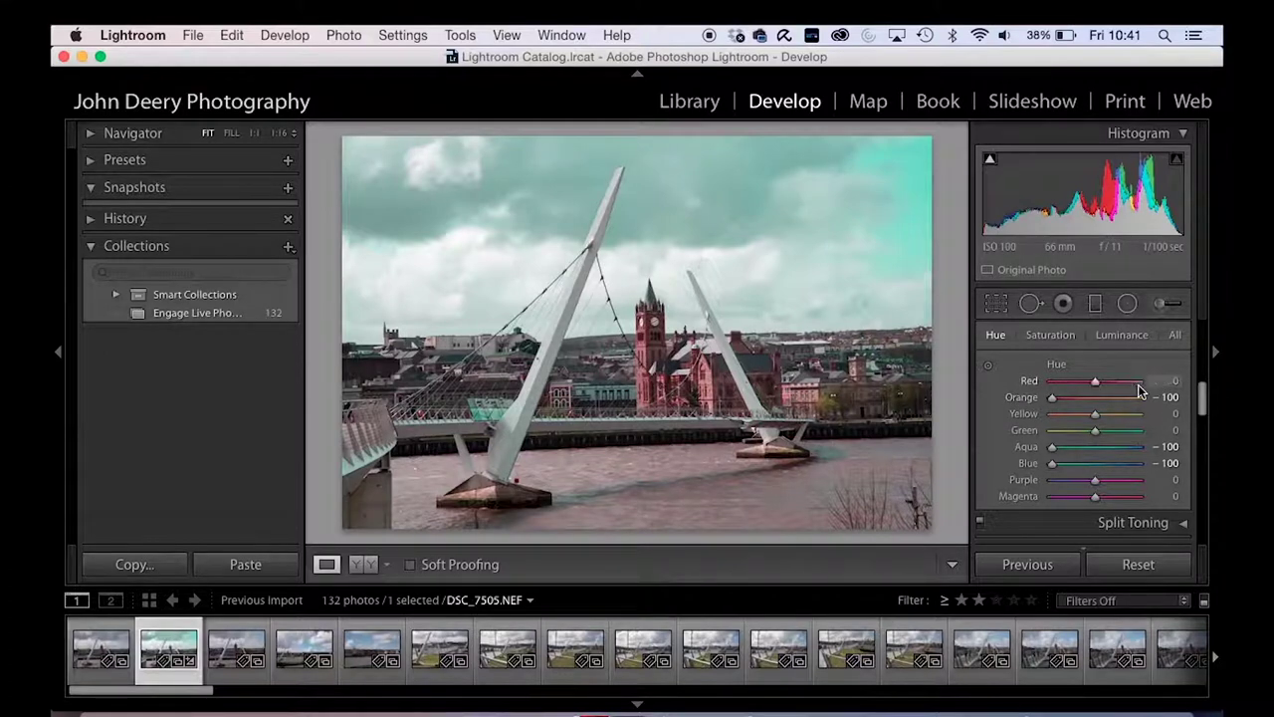
# Reset the Orange, Aqua and Blue hues to 0 in the HSL settings.
pyautogui.doubleClick(1052, 397)
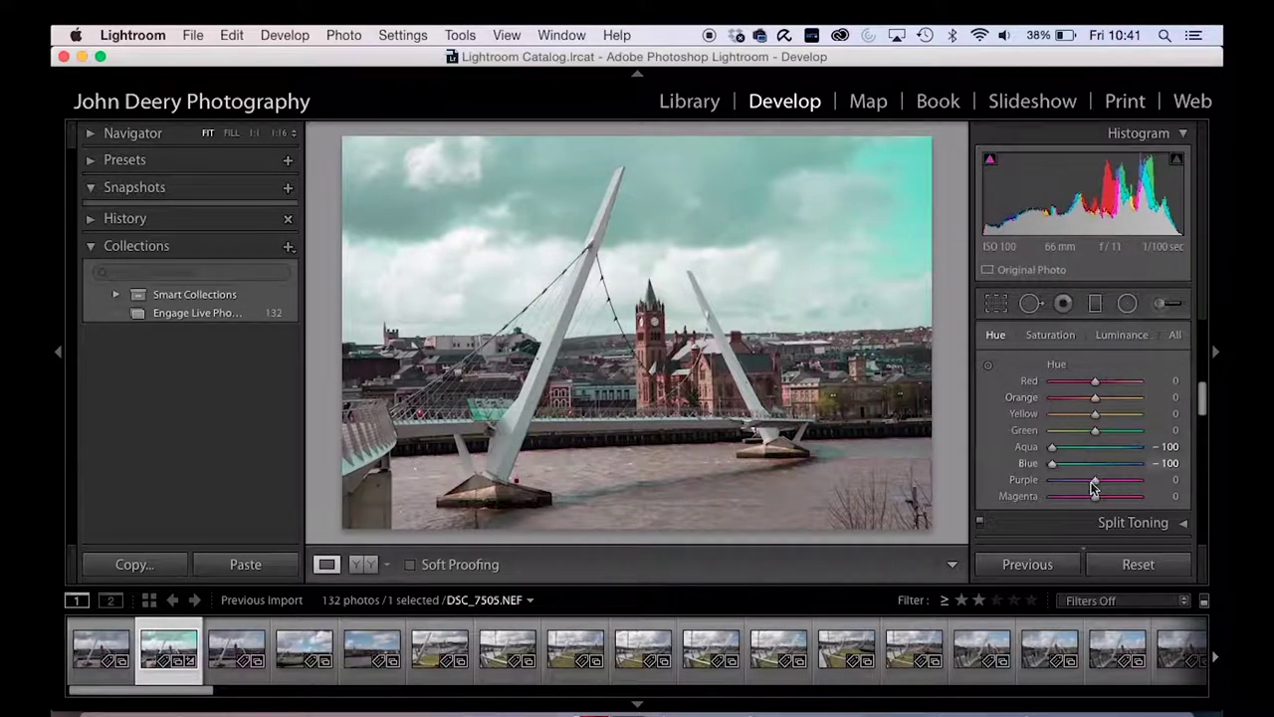
pyautogui.doubleClick(1051, 447)
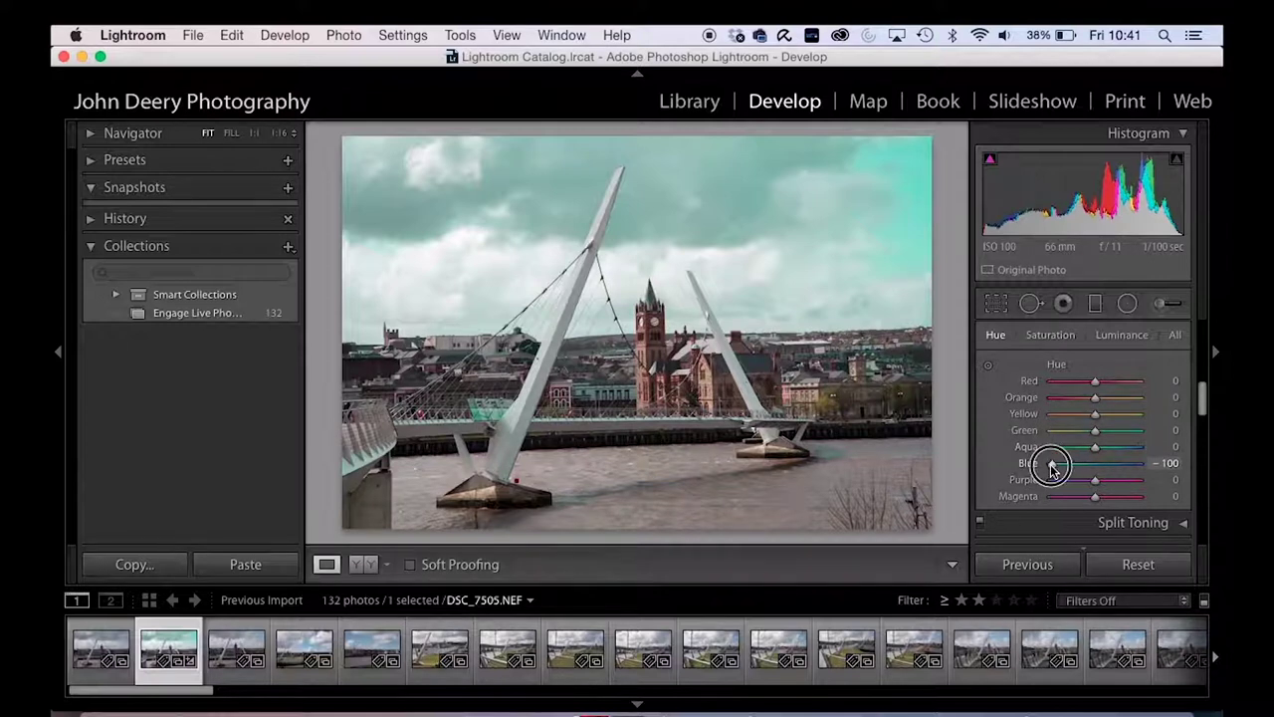
pyautogui.doubleClick(1052, 464)
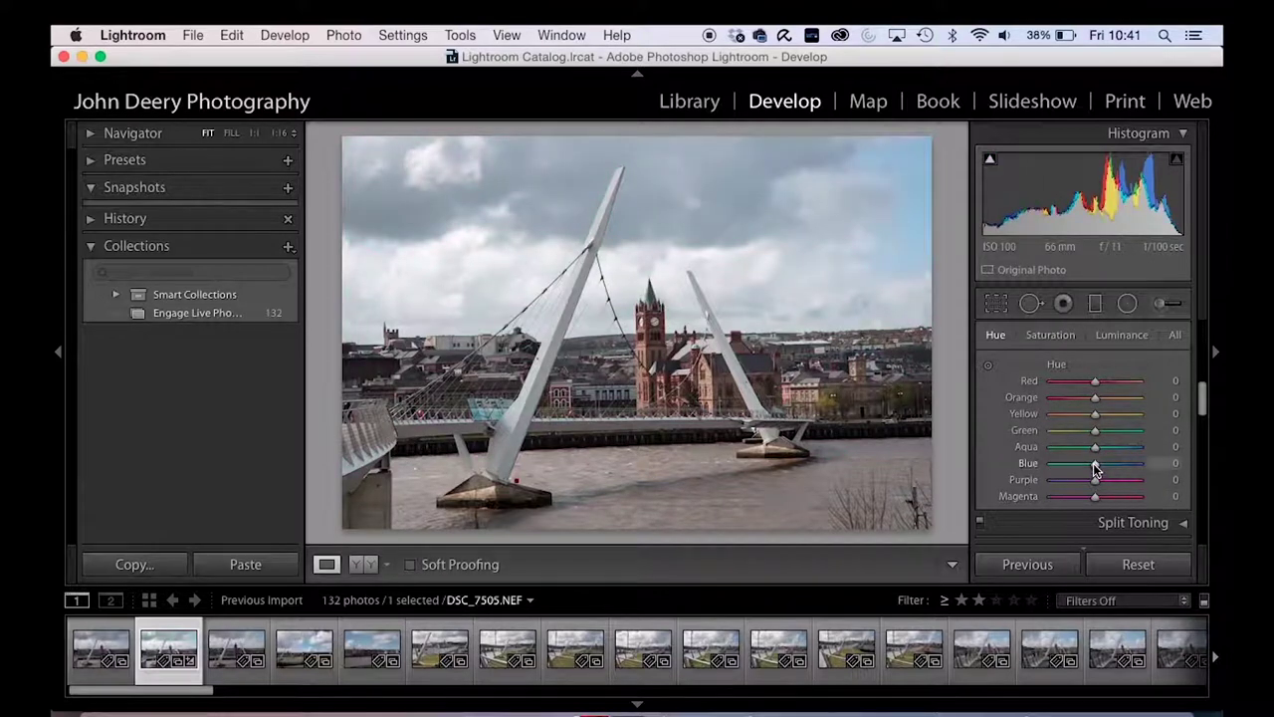
# Try a subtle shift of the Blue hue to −6 and the Orange hue to −10, and reset both to 0.
pyautogui.moveTo(1095, 468); pyautogui.dragTo(1093, 471)
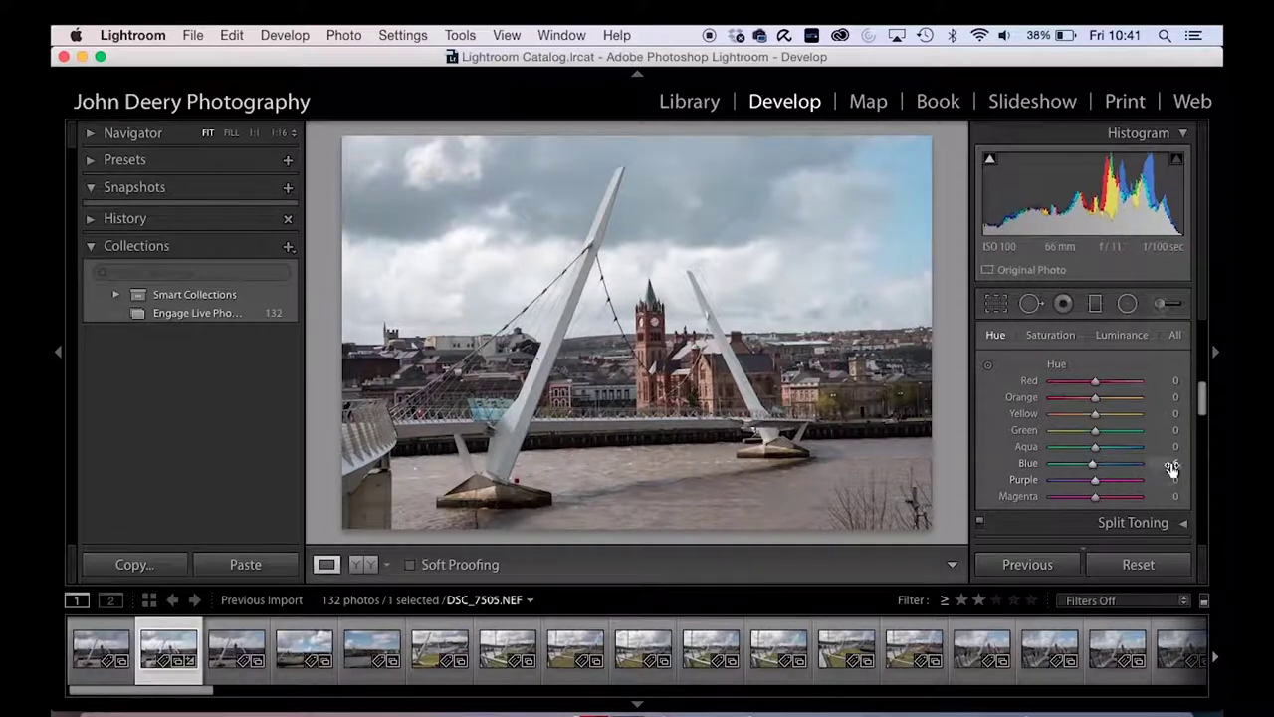
pyautogui.moveTo(1098, 397); pyautogui.dragTo(1093, 400)
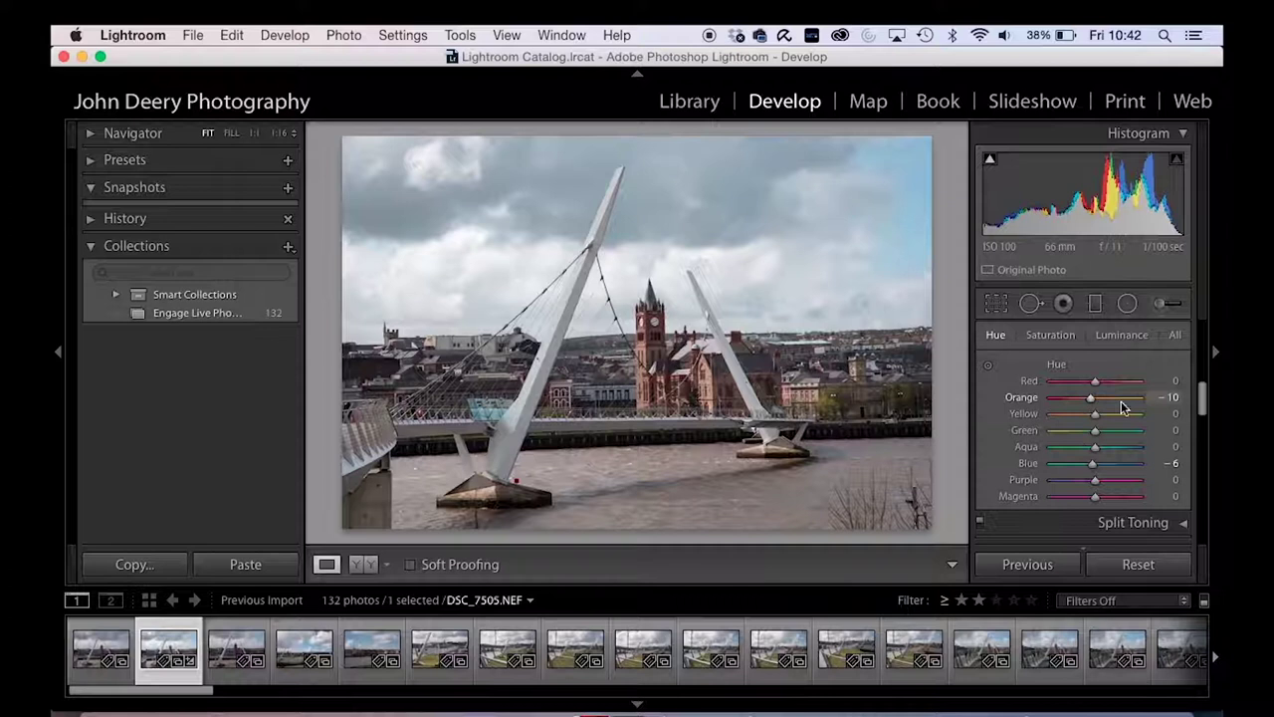
pyautogui.moveTo(1089, 400); pyautogui.dragTo(1095, 402)
pyautogui.doubleClick(1097, 399)
pyautogui.doubleClick(1093, 461)
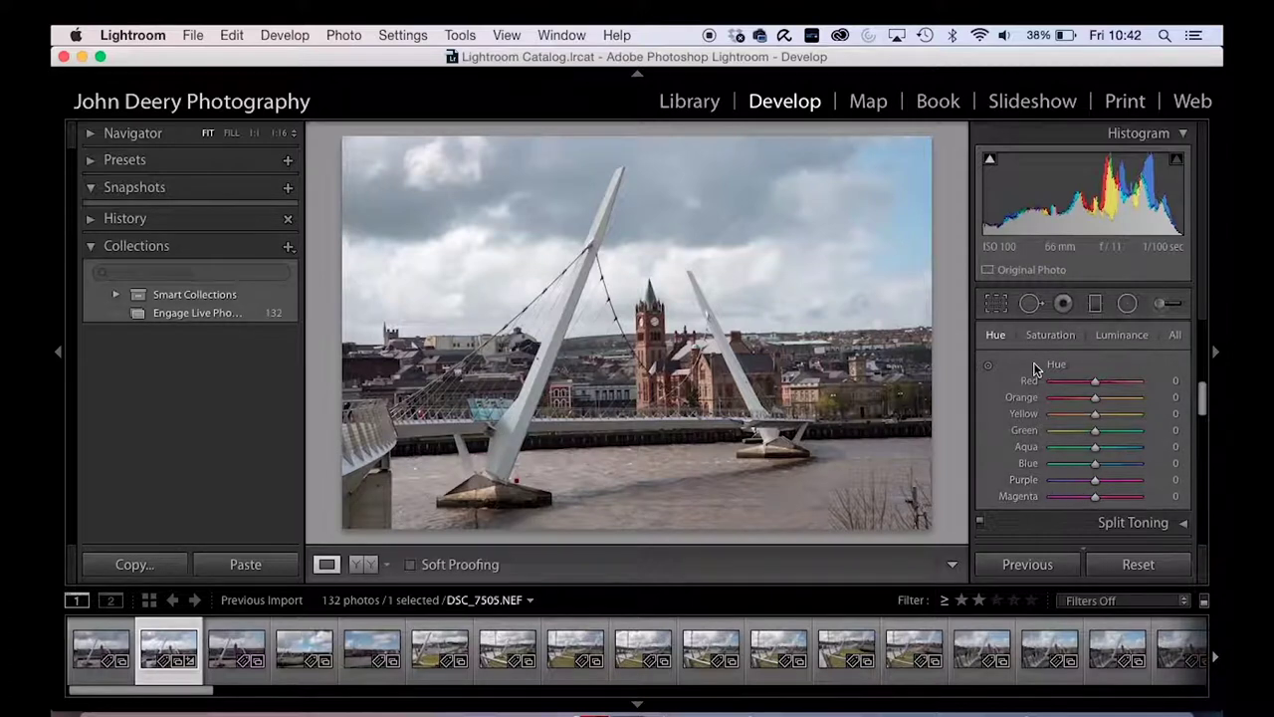
# In the HSL saturation settings, set every colour except Orange to −100 to keep only the brick tones coloured.
pyautogui.click(1048, 336)
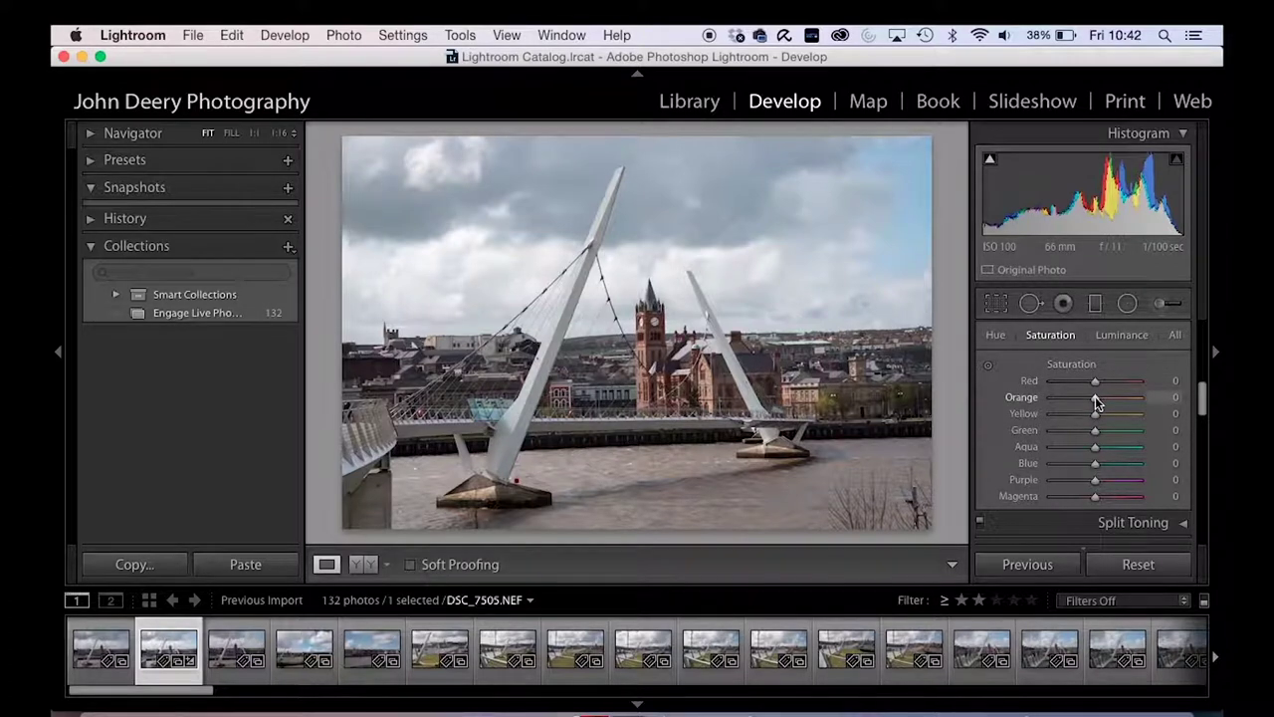
pyautogui.moveTo(1095, 400)
pyautogui.mouseDown()
pyautogui.moveTo(1145, 396)
pyautogui.moveTo(1084, 398)
pyautogui.moveTo(1128, 403)
pyautogui.moveTo(1103, 410)
pyautogui.moveTo(1115, 398)
pyautogui.moveTo(1160, 403)
pyautogui.moveTo(1093, 398)
pyautogui.mouseUp()
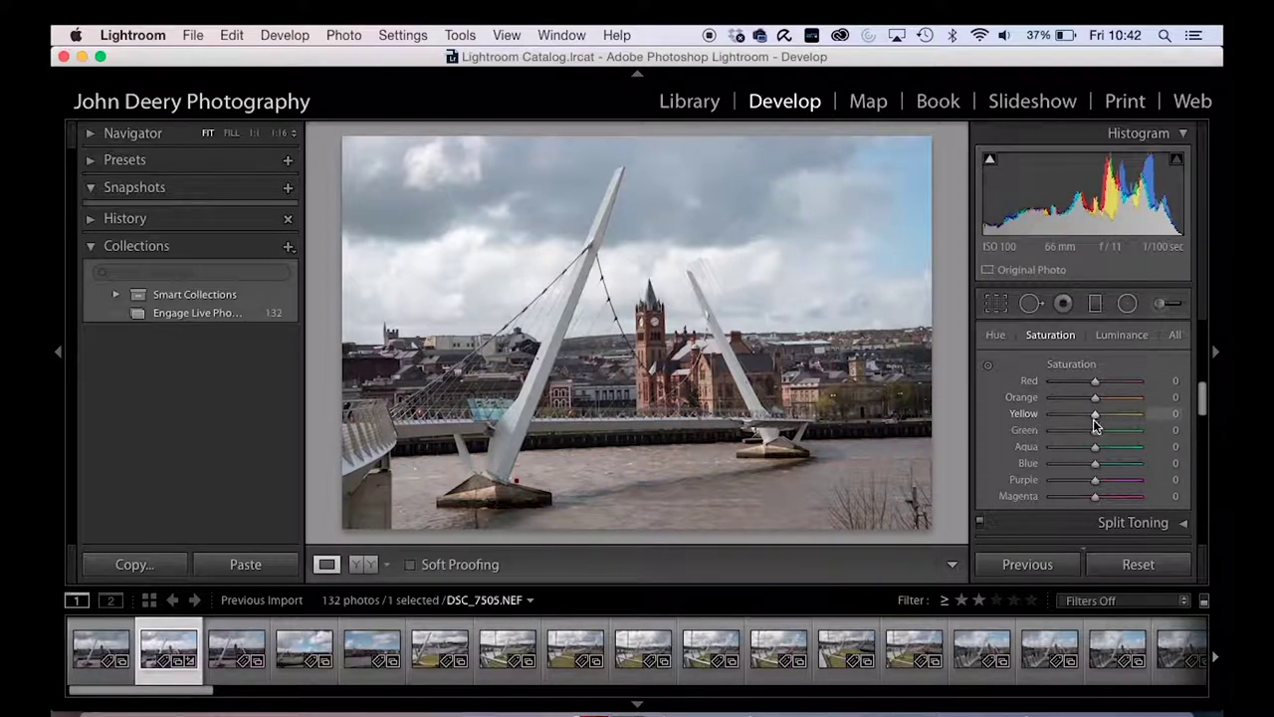
pyautogui.moveTo(1095, 415); pyautogui.dragTo(970, 433)
pyautogui.moveTo(1094, 464); pyautogui.dragTo(926, 463)
pyautogui.moveTo(1094, 480); pyautogui.dragTo(1015, 486)
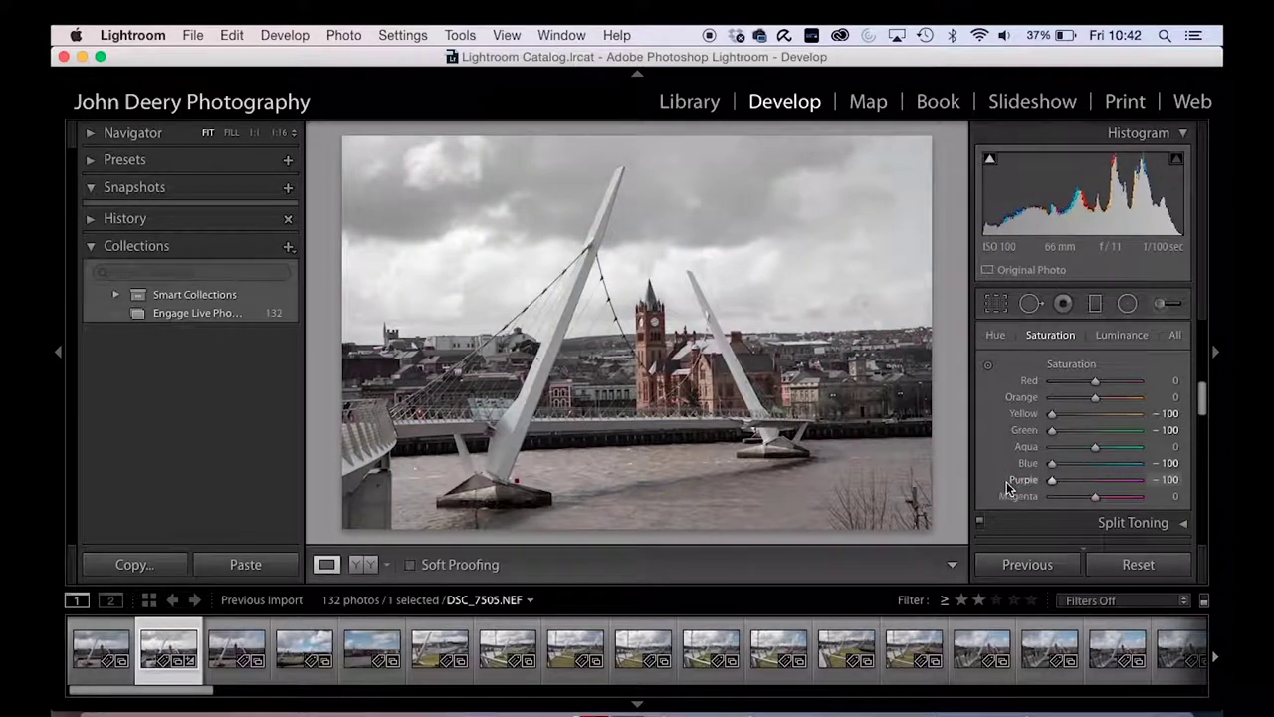
pyautogui.moveTo(1093, 494); pyautogui.dragTo(1005, 497)
pyautogui.moveTo(1095, 446); pyautogui.dragTo(1004, 447)
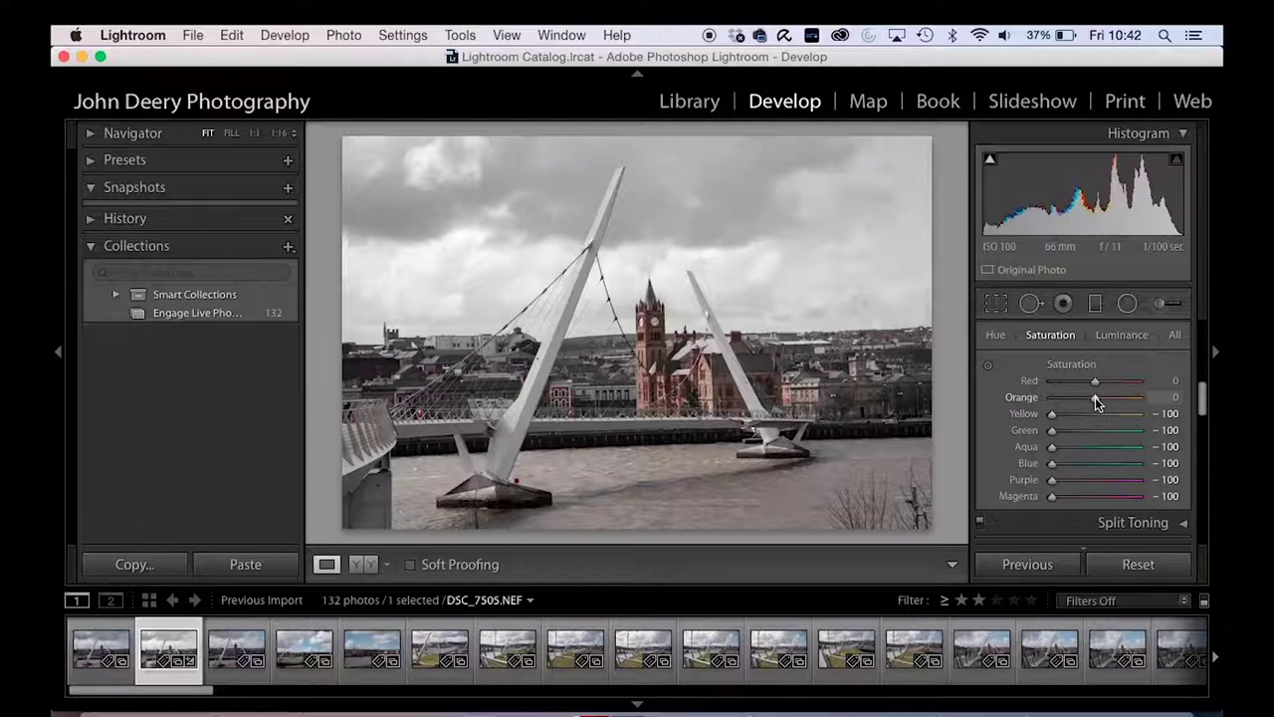
pyautogui.moveTo(1095, 381); pyautogui.dragTo(935, 383)
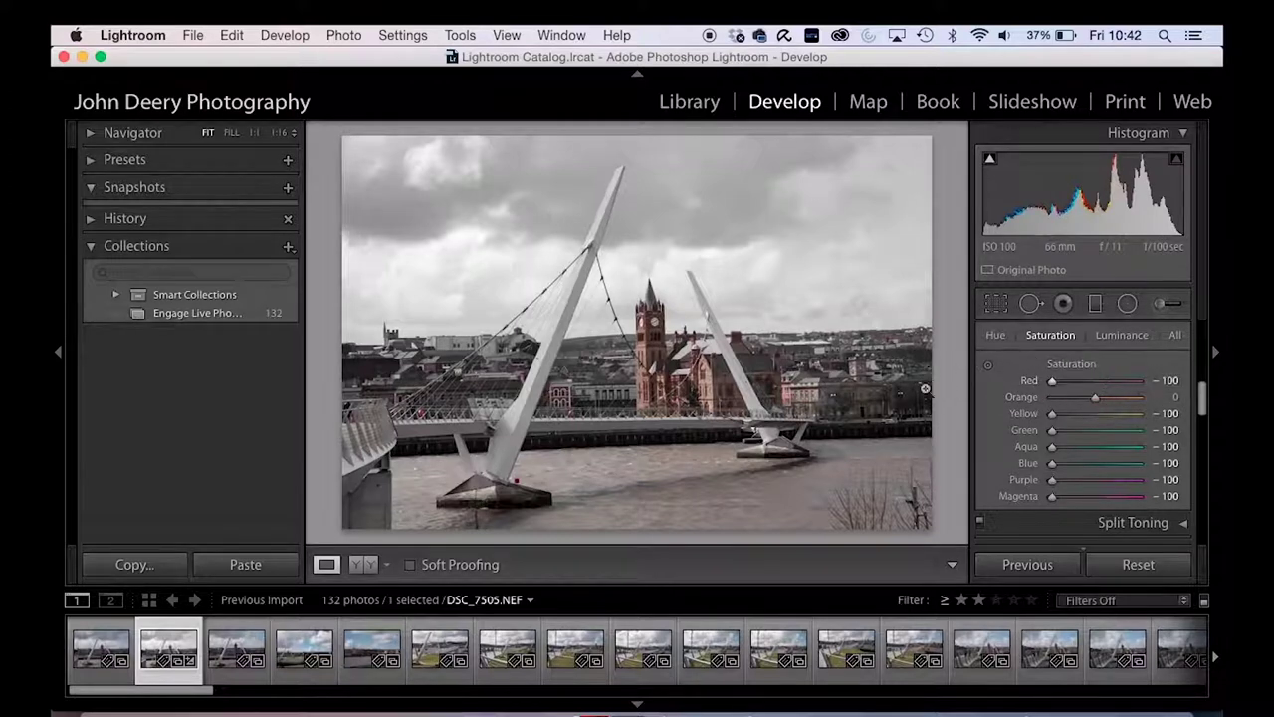
# Try shifting the Orange saturation, reset it to 0, and turn off the targeted adjustment tool.
pyautogui.moveTo(1096, 396)
pyautogui.mouseDown()
pyautogui.moveTo(1160, 396)
pyautogui.moveTo(1109, 403)
pyautogui.mouseUp()
pyautogui.doubleClick(1109, 396)
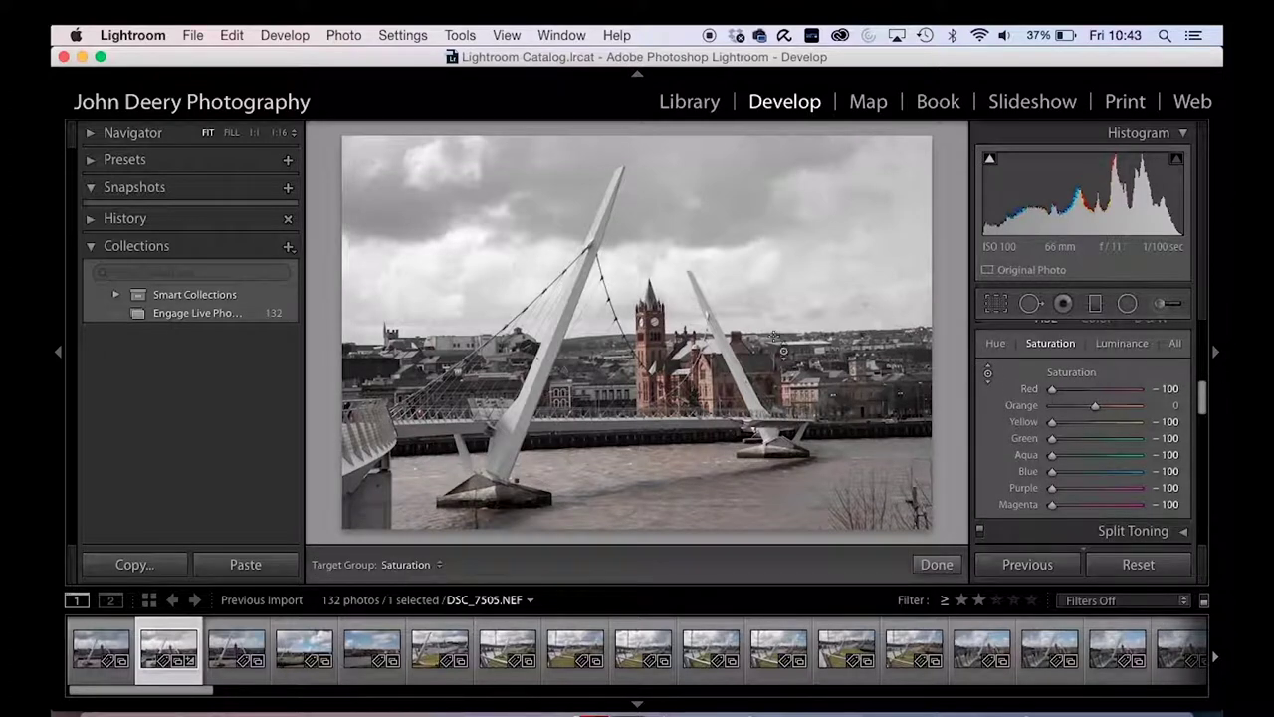
pyautogui.click(989, 375)
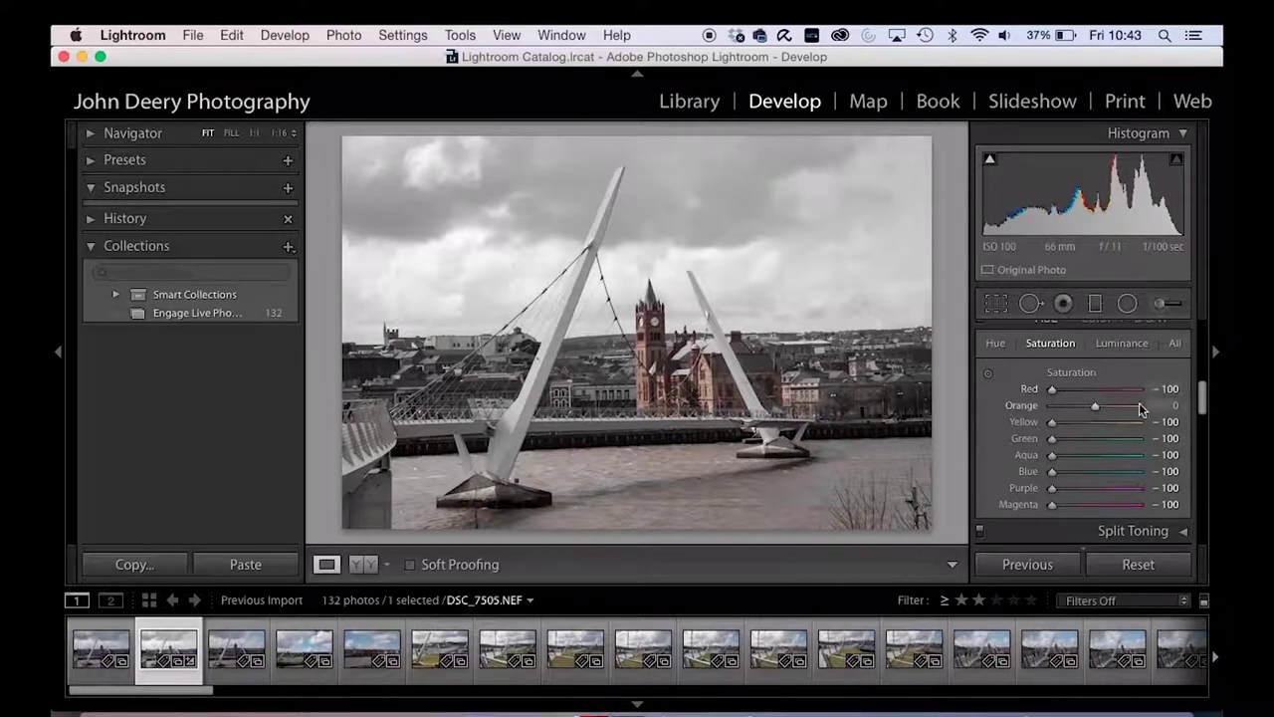
# Reset the Red, Yellow, Green, Aqua, Blue and Purple saturations to 0.
pyautogui.doubleClick(1053, 390)
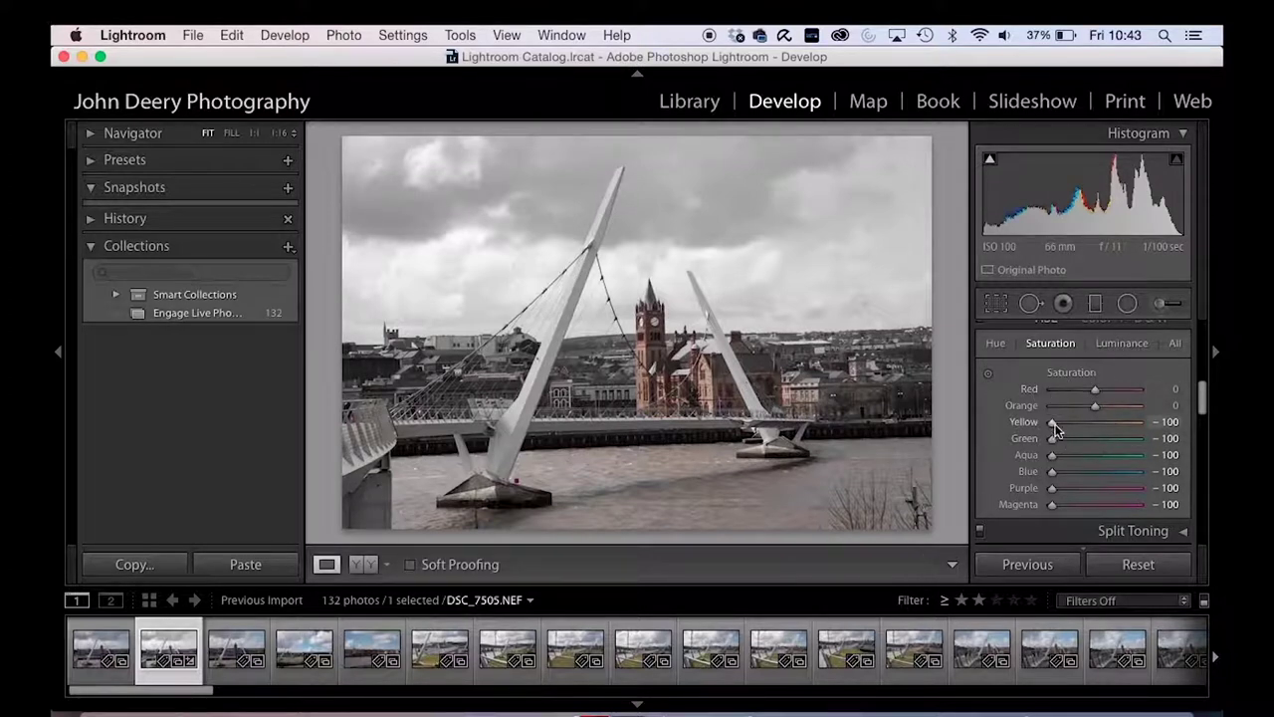
pyautogui.doubleClick(1053, 422)
pyautogui.doubleClick(1053, 439)
pyautogui.doubleClick(1053, 454)
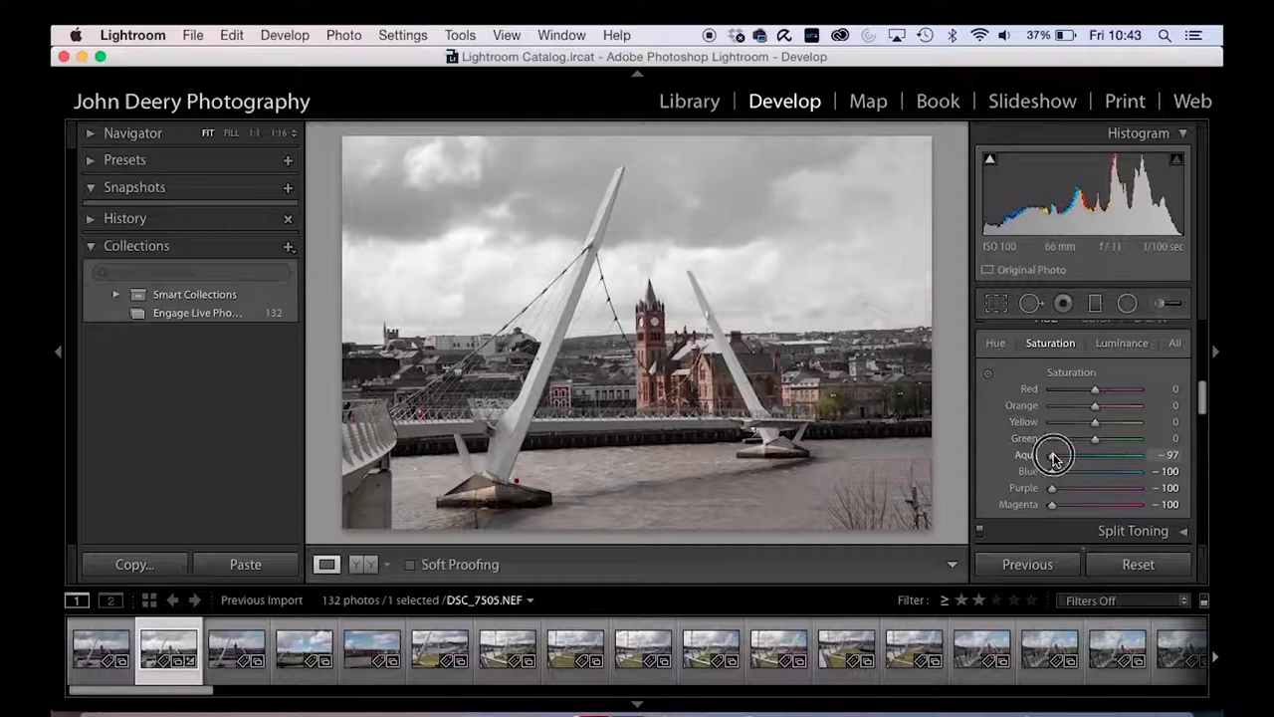
pyautogui.doubleClick(1053, 471)
pyautogui.doubleClick(1053, 488)
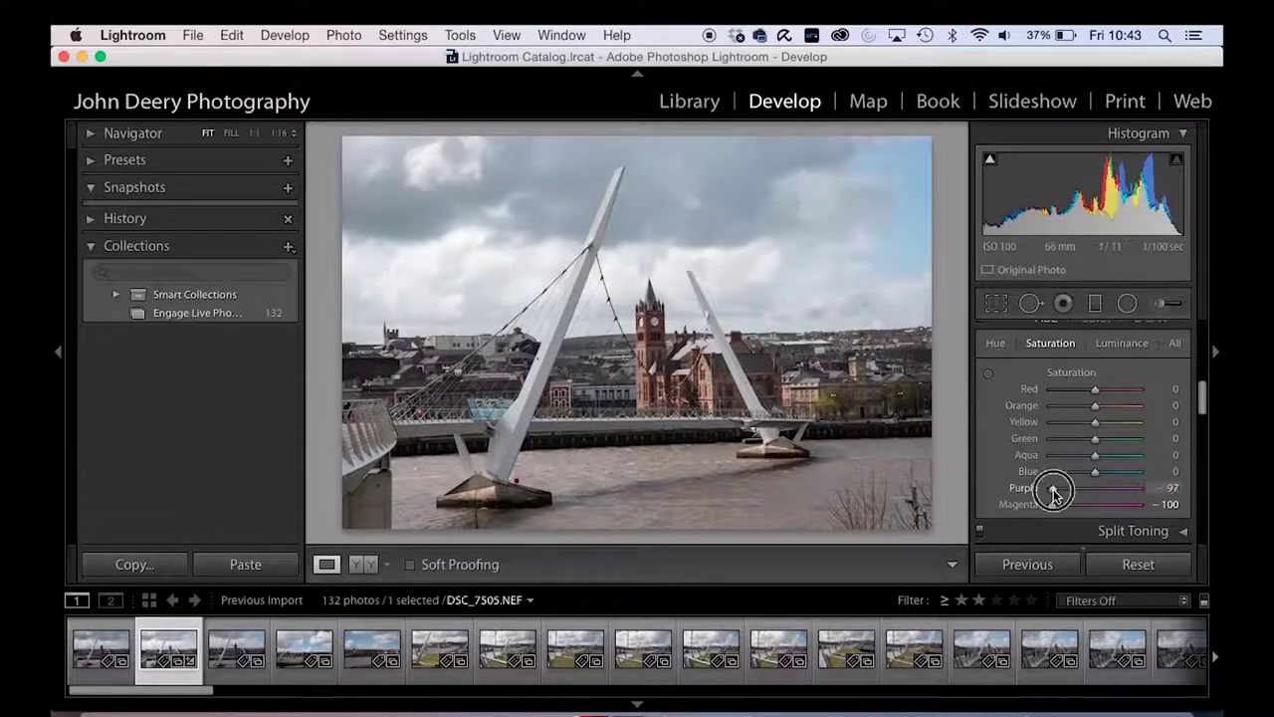
# In the HSL luminance settings, try Orange at +100 and Blue at −100.
pyautogui.click(1121, 343)
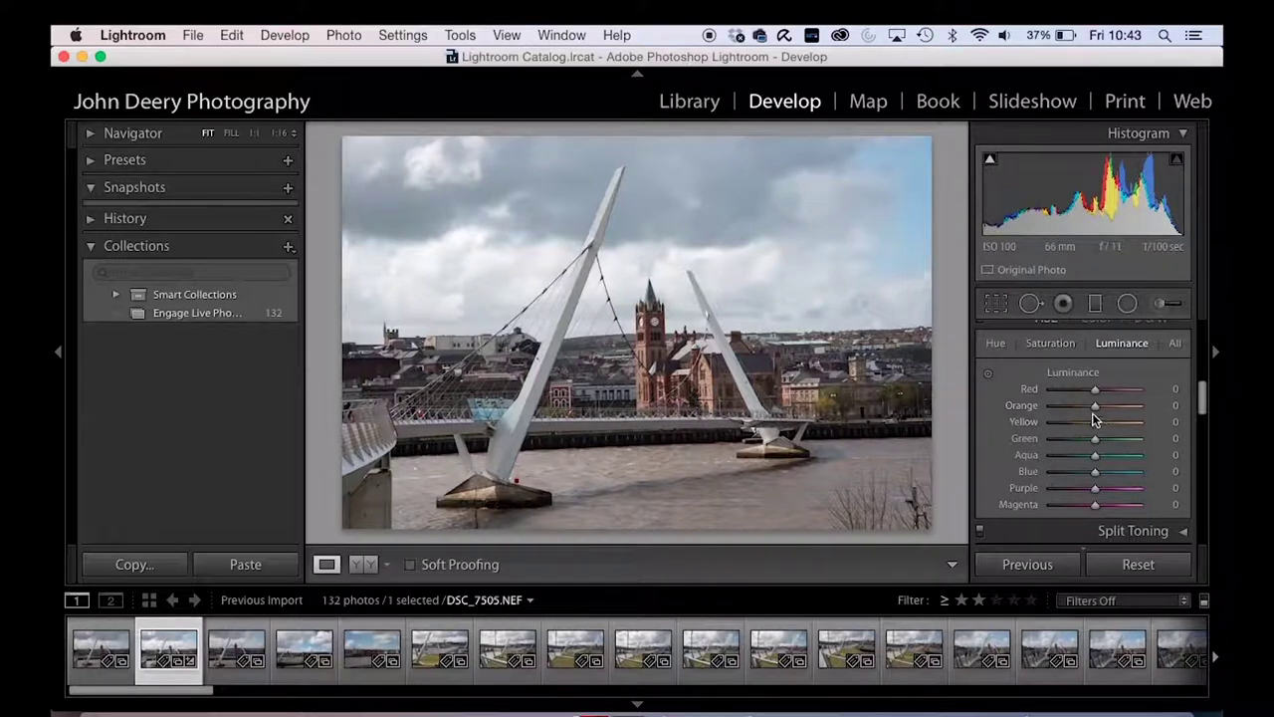
pyautogui.moveTo(1094, 404); pyautogui.dragTo(1150, 416)
pyautogui.moveTo(1094, 472); pyautogui.dragTo(898, 472)
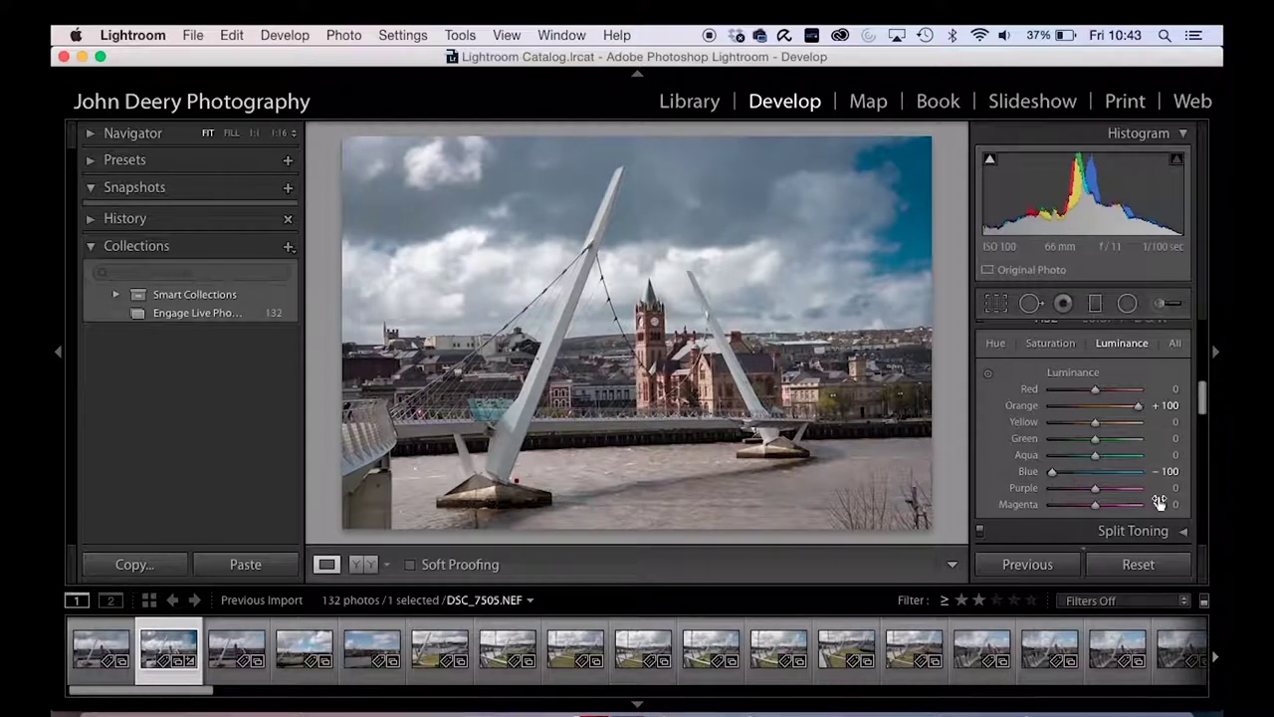
# Moderate the luminance changes by setting Orange to −23 and Blue to −19.
pyautogui.moveTo(1050, 472); pyautogui.dragTo(1076, 474)
pyautogui.moveTo(1140, 411); pyautogui.dragTo(1086, 411)
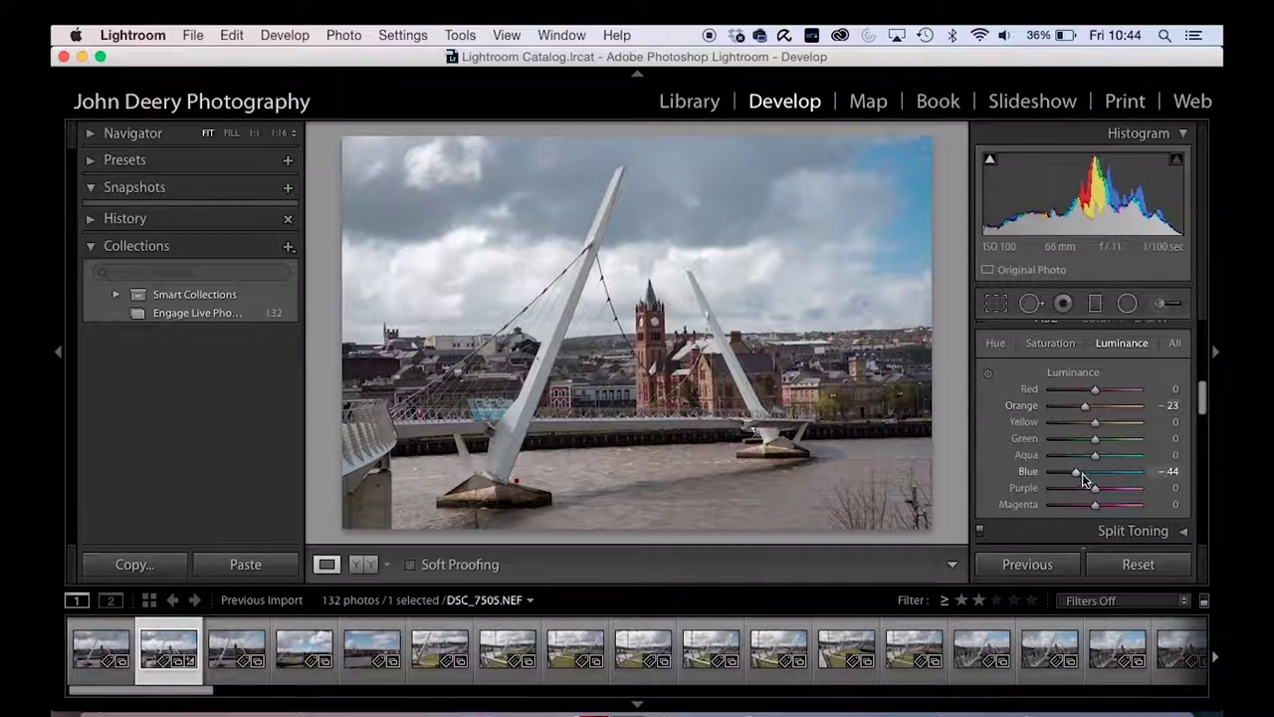
pyautogui.moveTo(1075, 471); pyautogui.dragTo(1086, 474)
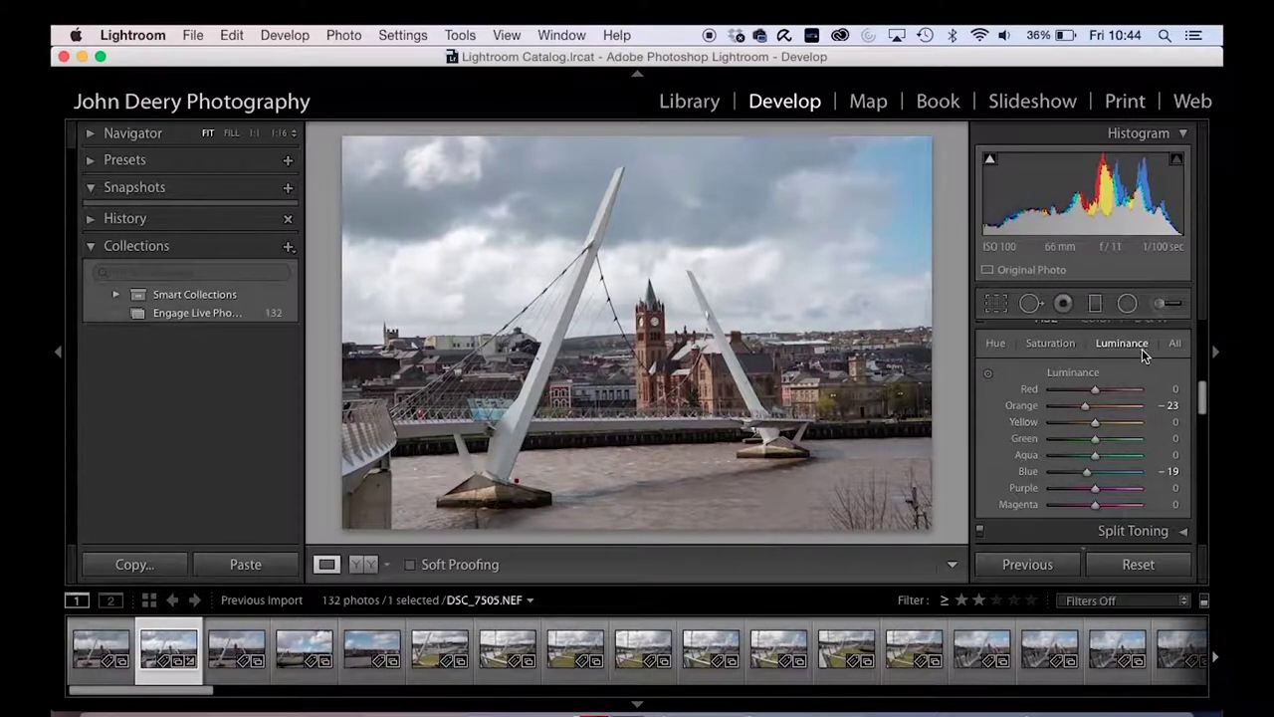
# Show all HSL settings together and look through the hue, saturation and luminance groups.
pyautogui.click(1175, 344)
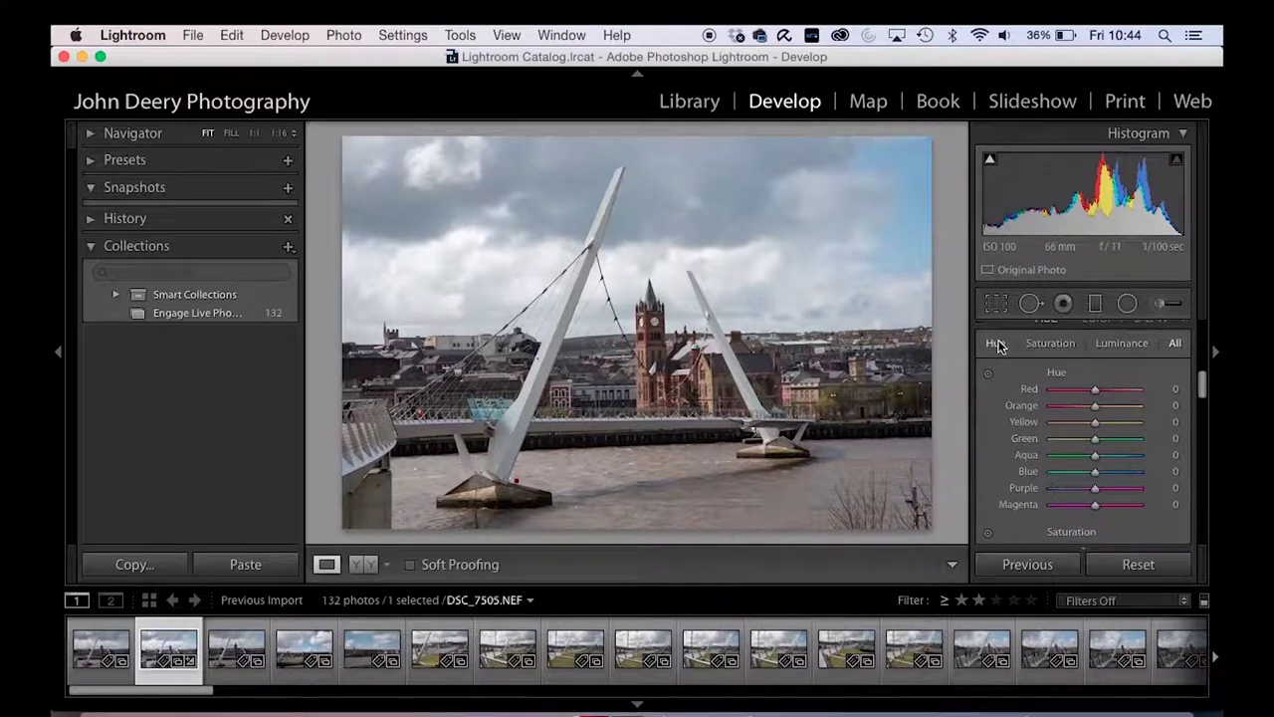
pyautogui.scroll(-15, 1124, 430)
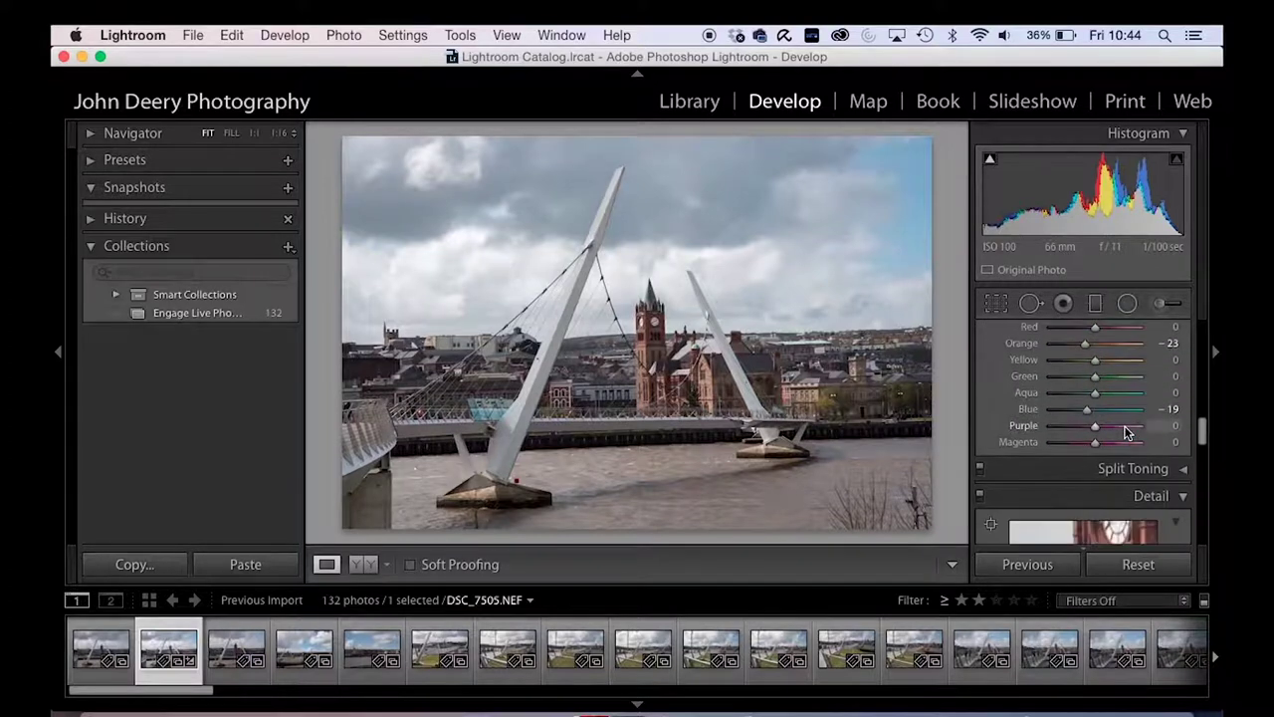
pyautogui.scroll(15, 1124, 430)
pyautogui.scroll(-15, 1125, 429)
pyautogui.scroll(12, 1124, 430)
pyautogui.scroll(-8, 1124, 430)
pyautogui.scroll(8, 1125, 430)
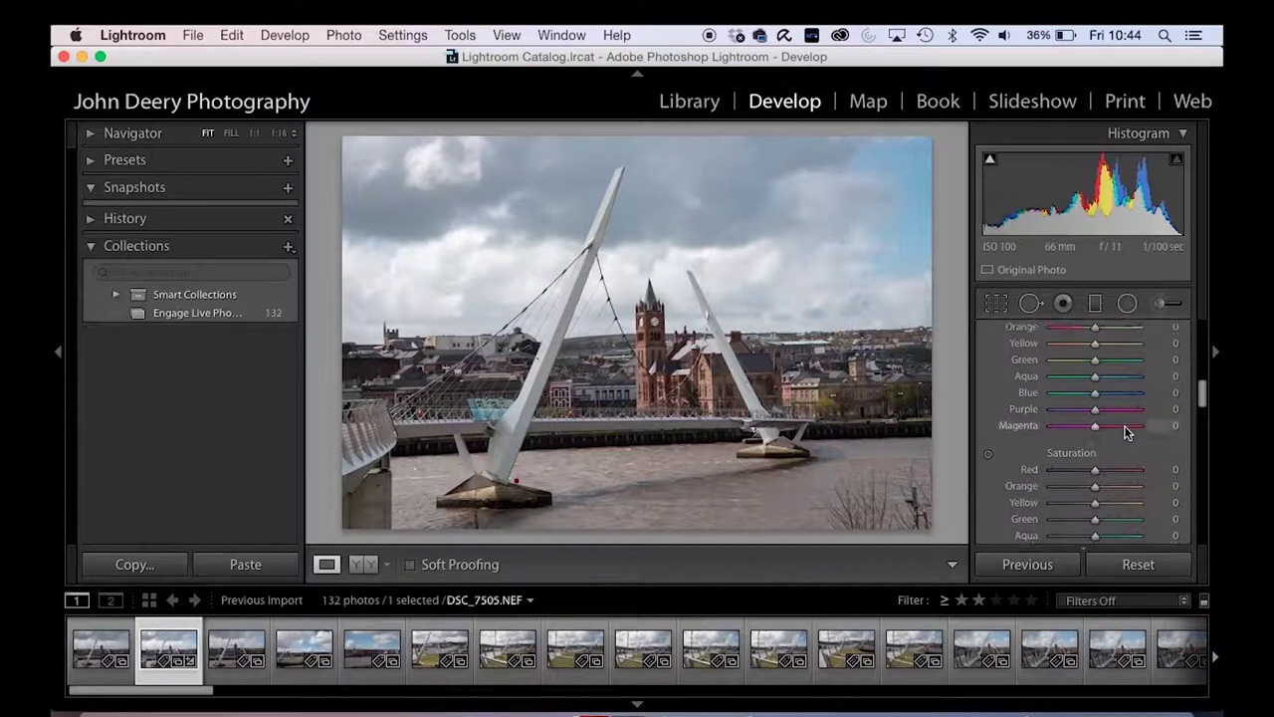
pyautogui.scroll(3, 1127, 432)
# Reset the Blue and Orange luminance to 0 and return to the hue settings.
pyautogui.click(1124, 351)
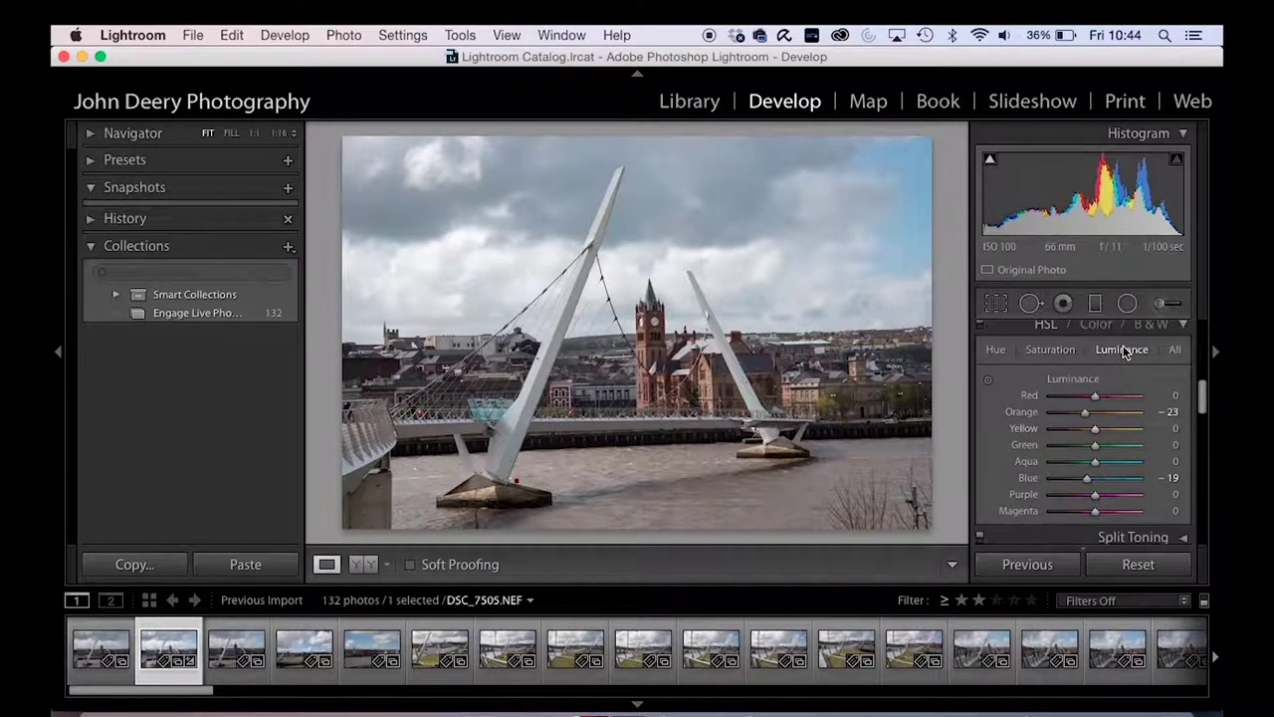
pyautogui.doubleClick(1089, 479)
pyautogui.click(1086, 413)
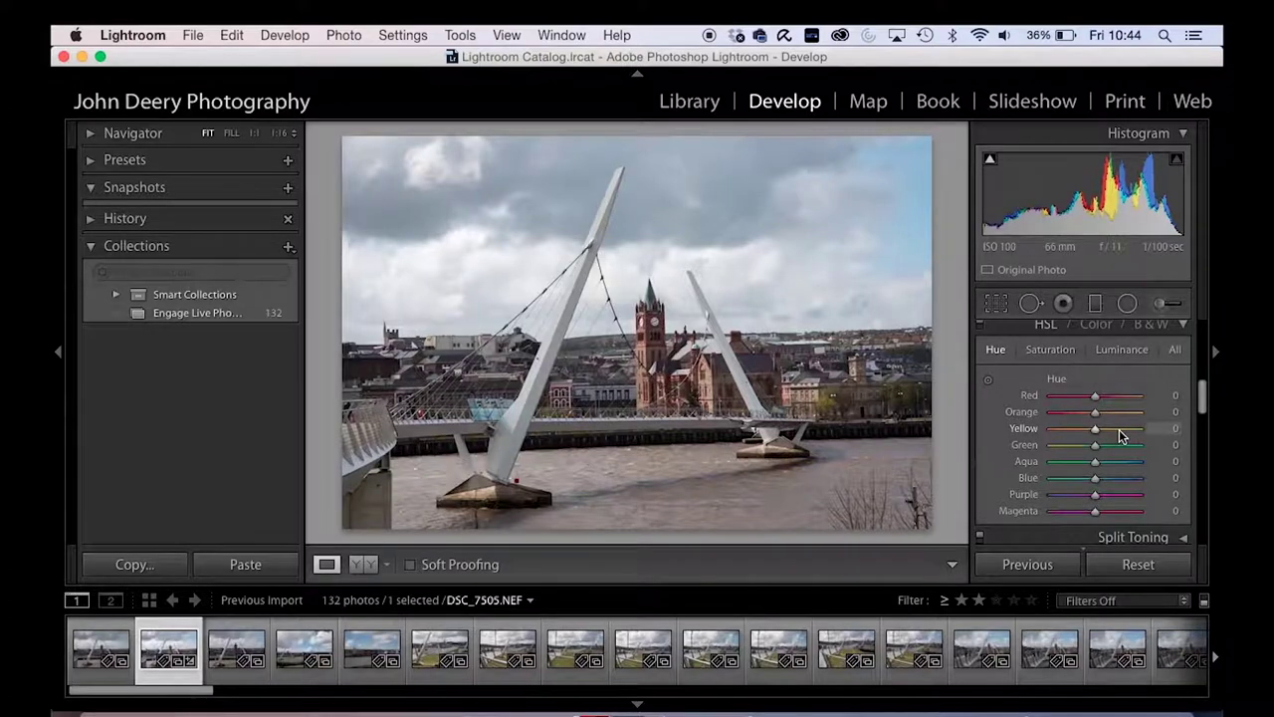
# Expand Split Toning and tint the highlights yellow with hue 59 and saturation 79.
pyautogui.scroll(-4, 1105, 428)
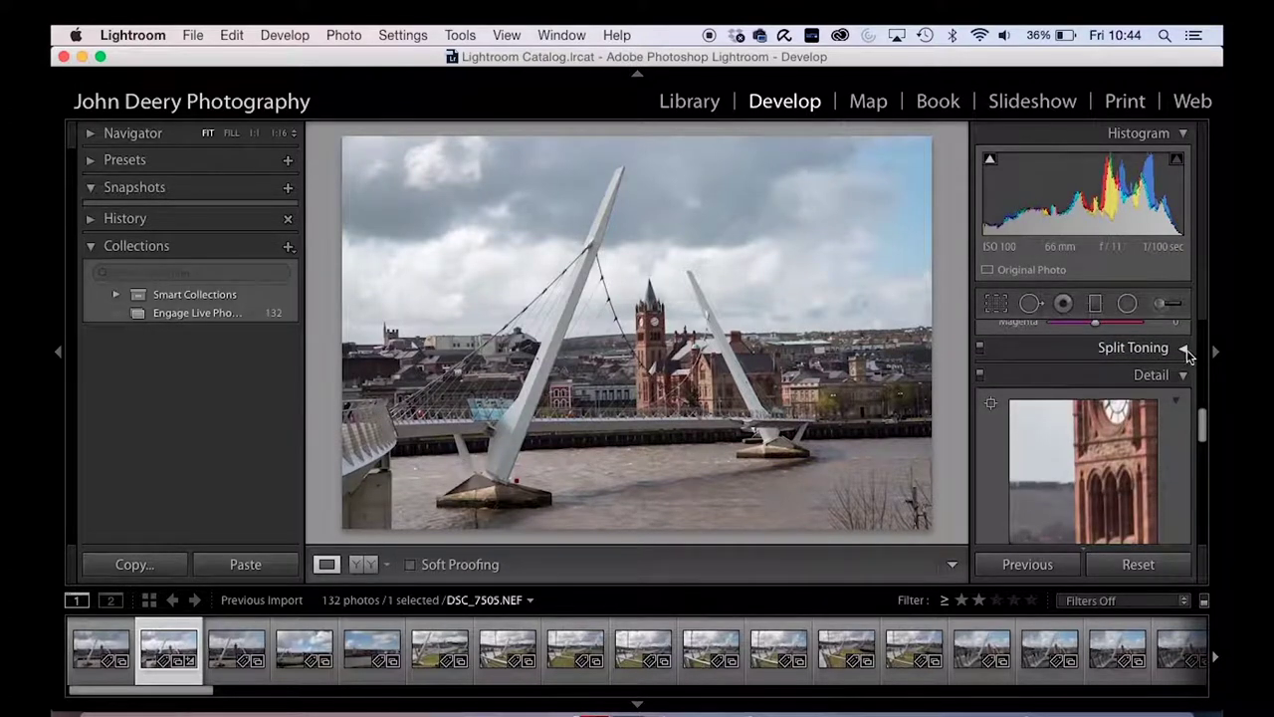
pyautogui.click(1183, 348)
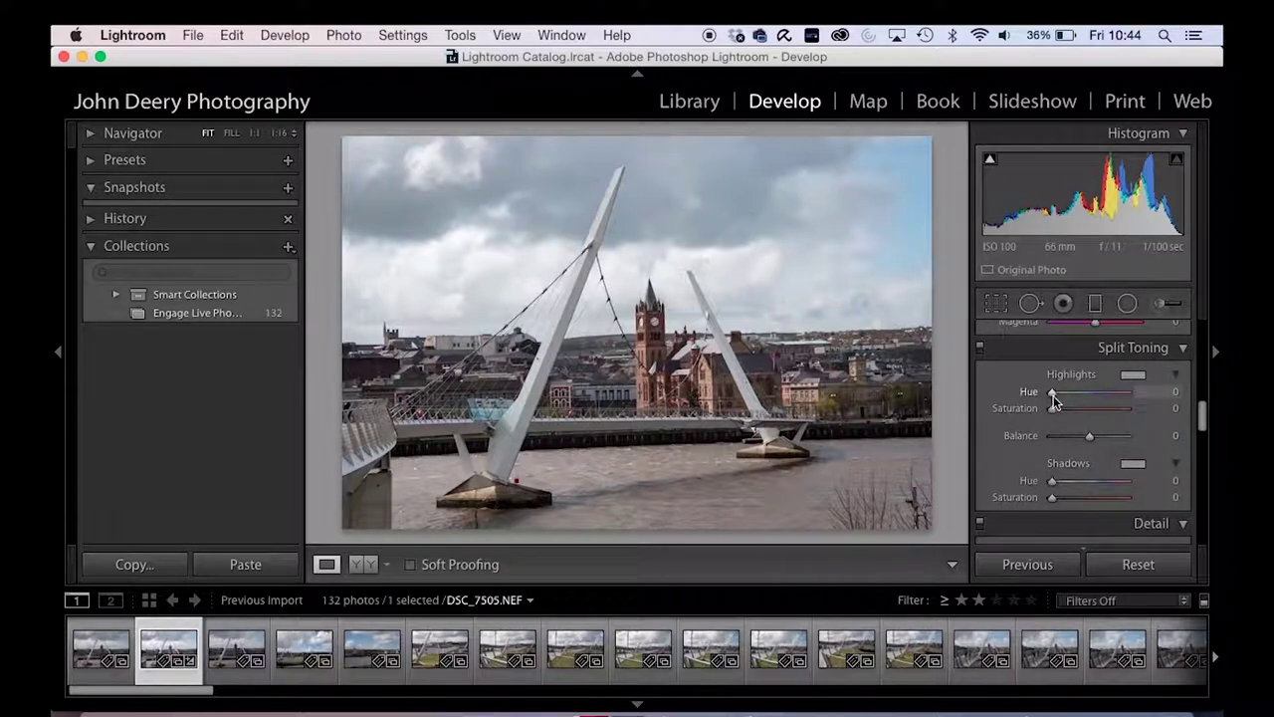
pyautogui.click(1133, 376)
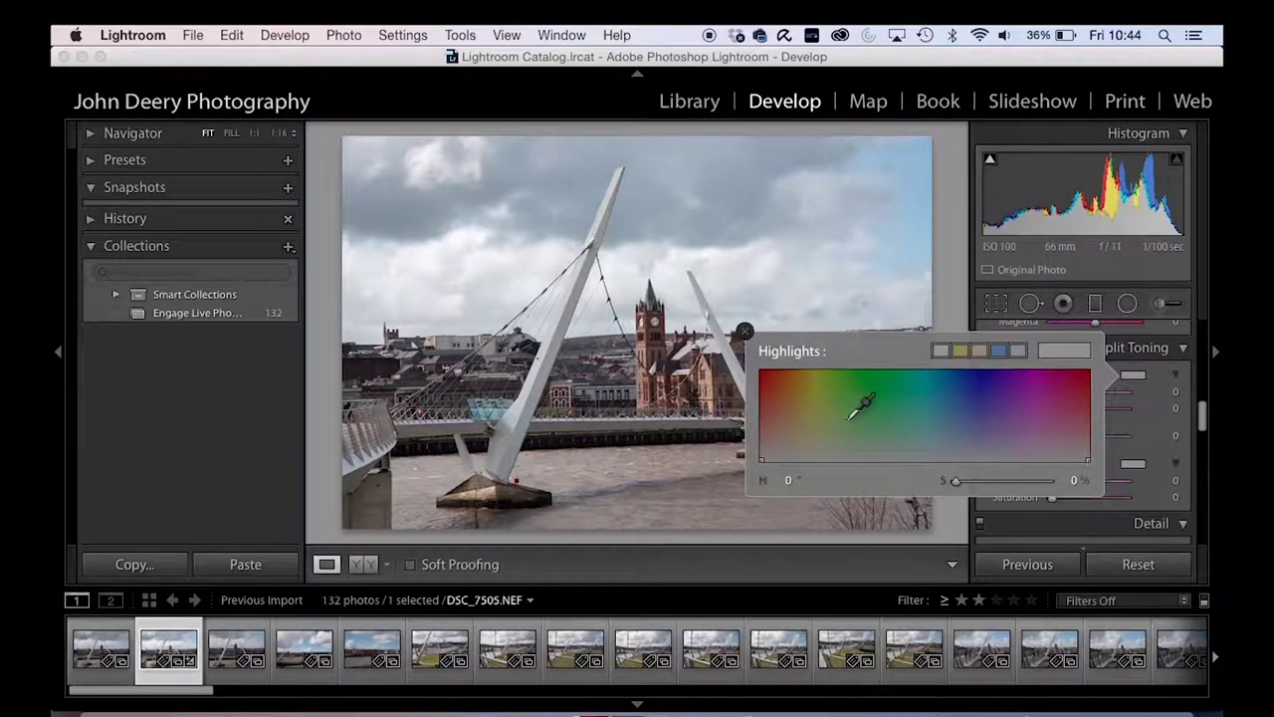
pyautogui.click(827, 398)
pyautogui.moveTo(827, 398)
pyautogui.mouseDown()
pyautogui.moveTo(796, 370)
pyautogui.moveTo(820, 371)
pyautogui.moveTo(814, 388)
pyautogui.mouseUp()
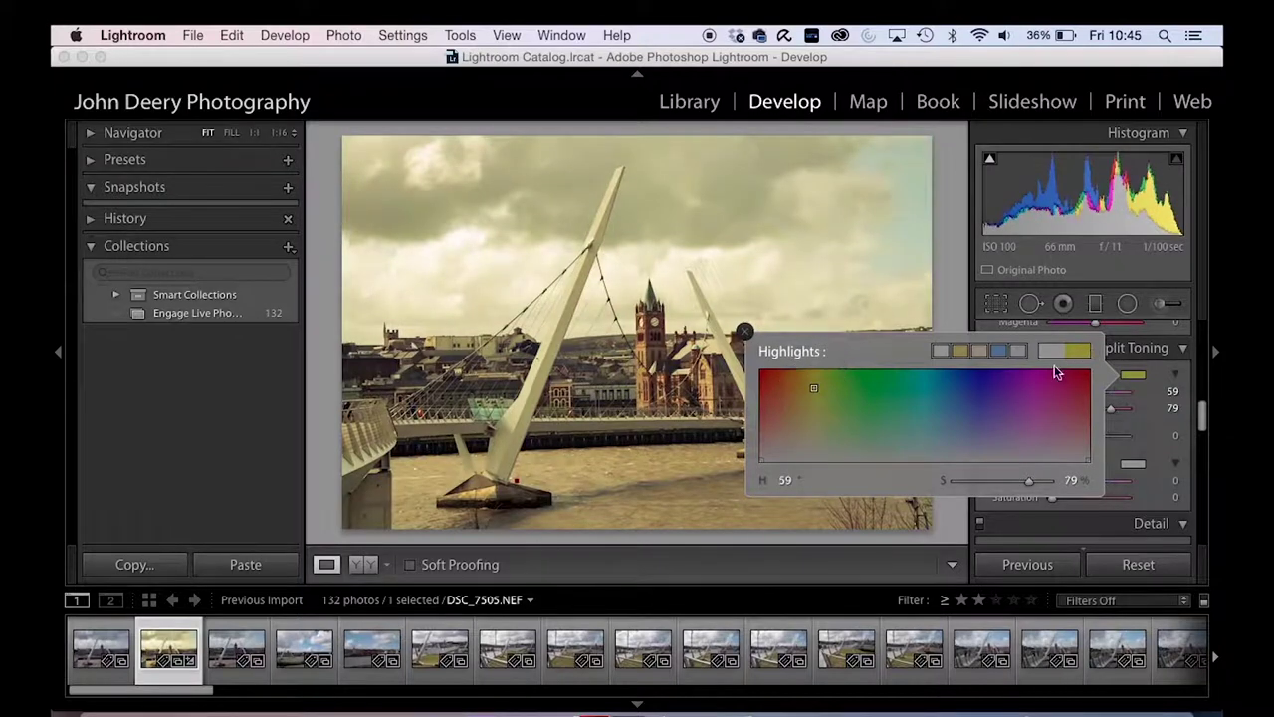
pyautogui.click(1140, 380)
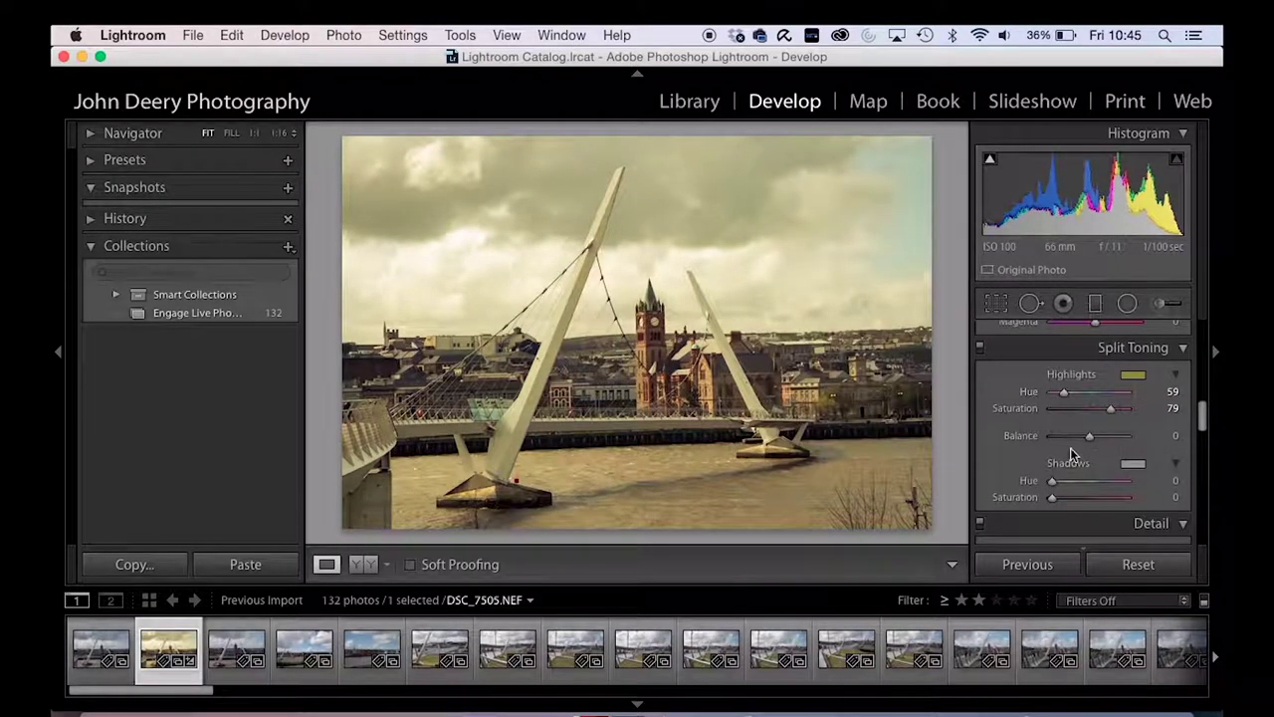
# Tint the split toning shadows blue with hue 226 and saturation 55.
pyautogui.click(1135, 465)
pyautogui.moveTo(958, 487); pyautogui.dragTo(966, 499)
pyautogui.click(1130, 474)
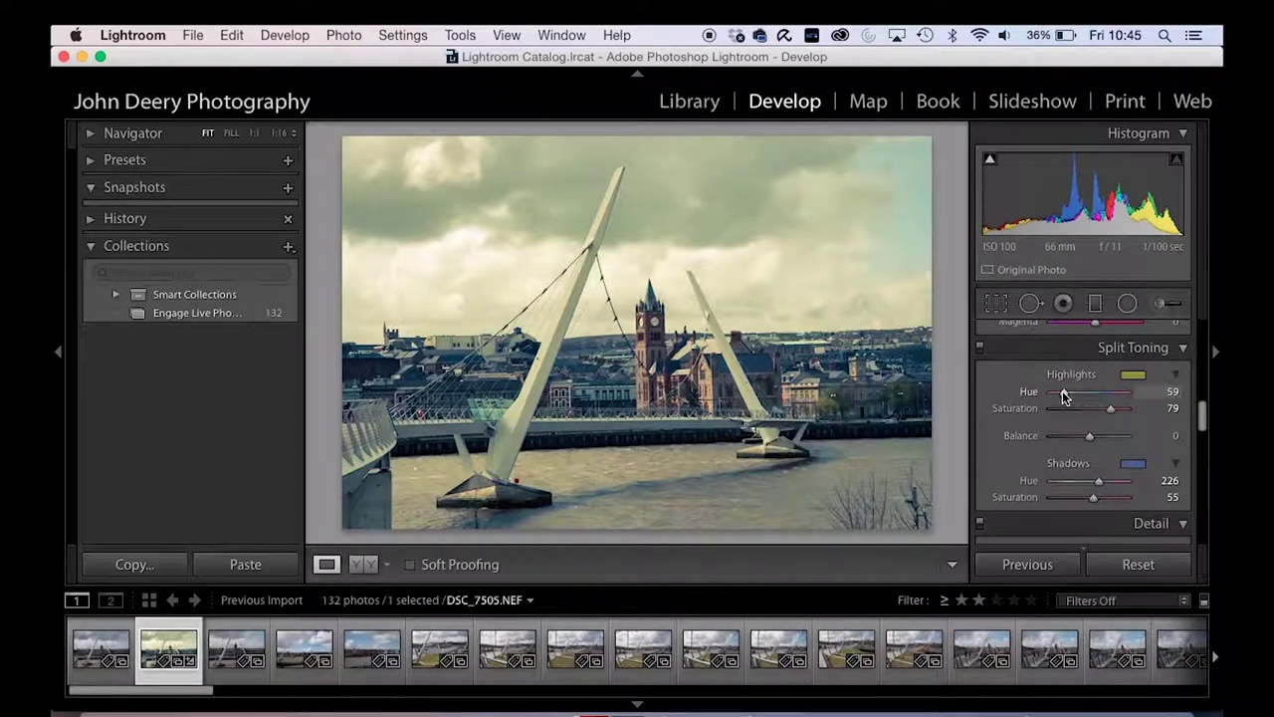
# Try split toning with highlights at saturation 54 and hue 301, shadows at hue 116, and the balance at −4.
pyautogui.moveTo(1112, 413); pyautogui.dragTo(1096, 440)
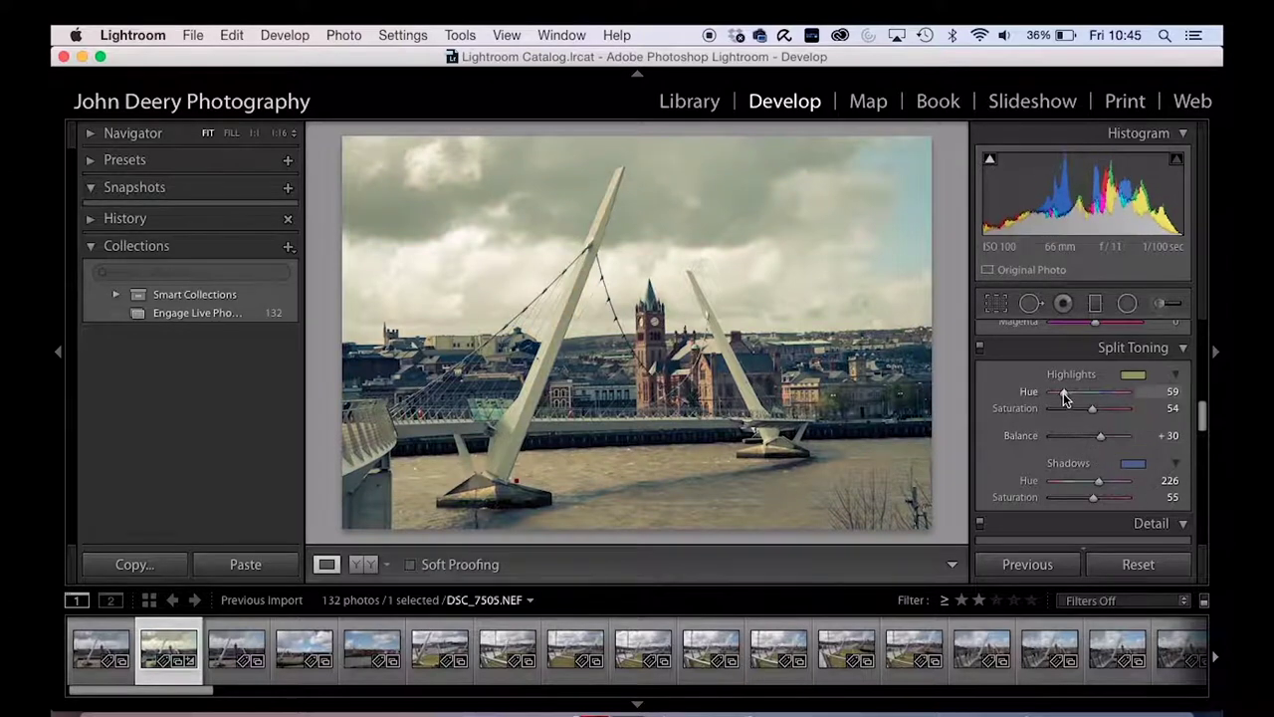
pyautogui.moveTo(1063, 391); pyautogui.dragTo(1114, 393)
pyautogui.moveTo(1098, 488); pyautogui.dragTo(1075, 485)
pyautogui.moveTo(1098, 436)
pyautogui.mouseDown()
pyautogui.moveTo(1075, 442)
pyautogui.moveTo(1087, 445)
pyautogui.mouseUp()
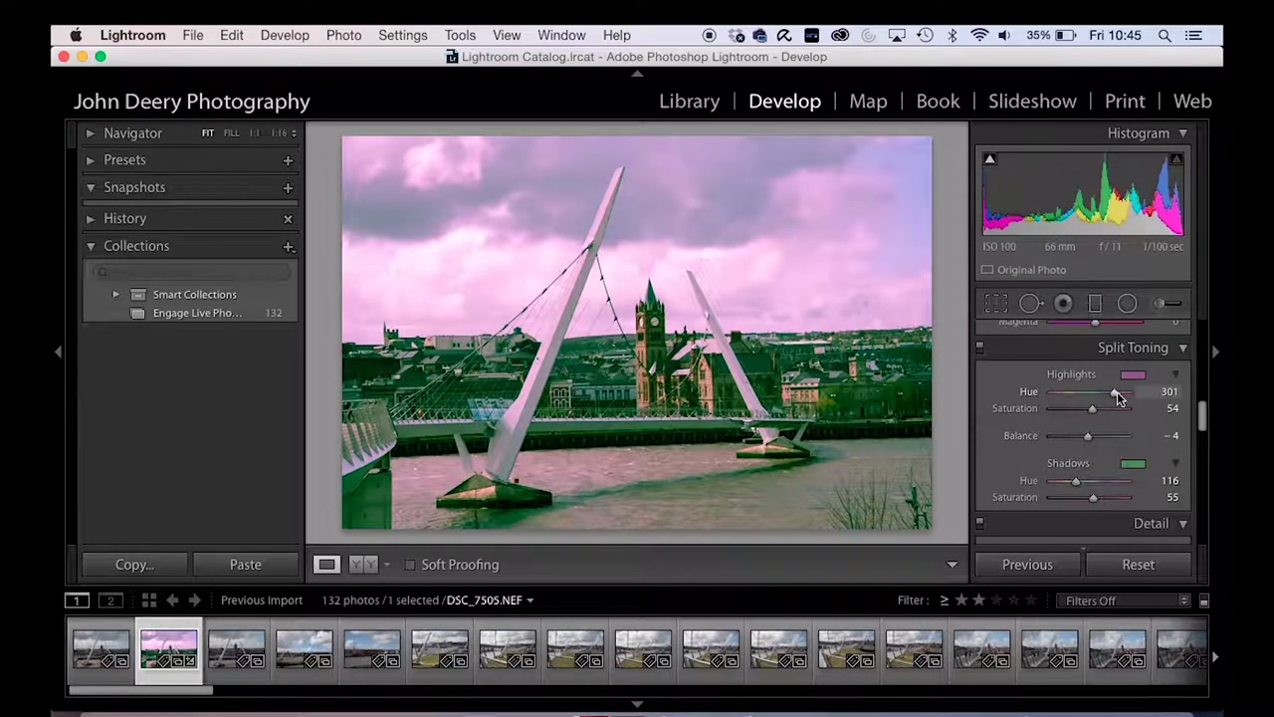
# Try a highlights hue of 75, shift the shadows hue back to blue, and raise the split toning balance.
pyautogui.click(1068, 392)
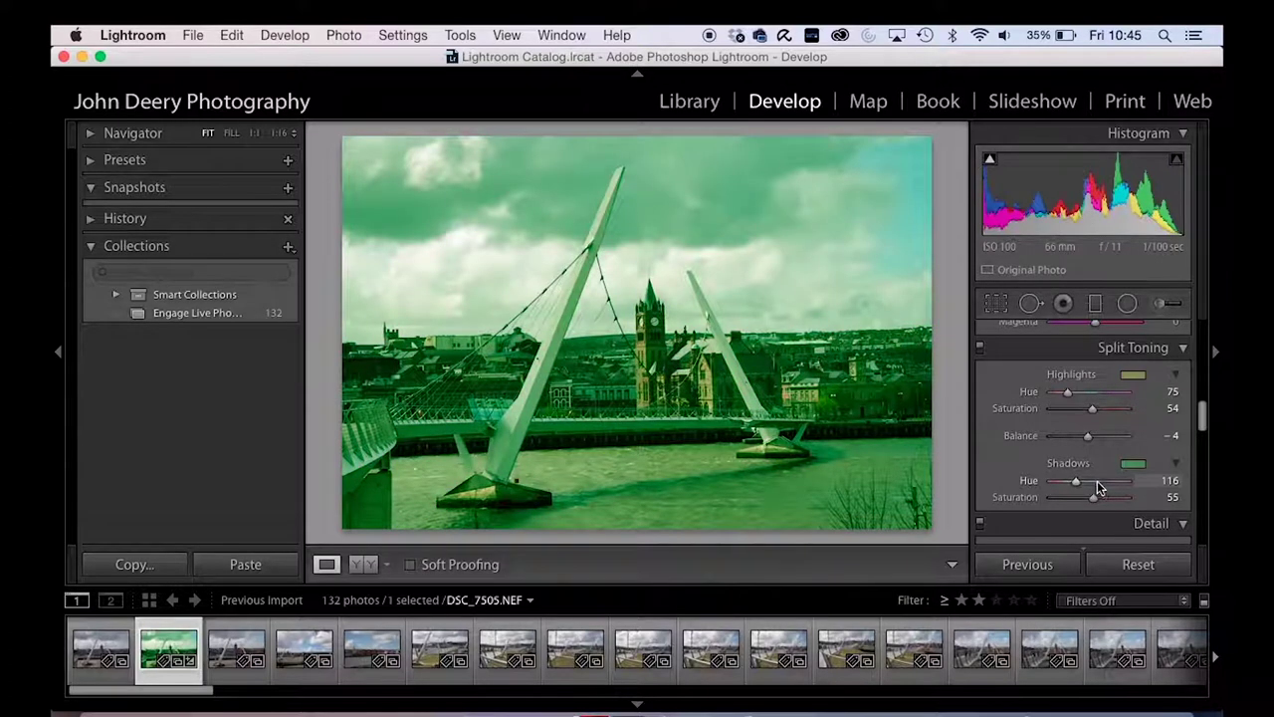
pyautogui.click(1097, 481)
pyautogui.click(1065, 393)
pyautogui.moveTo(1065, 394); pyautogui.dragTo(1066, 393)
pyautogui.moveTo(1090, 436); pyautogui.dragTo(1107, 438)
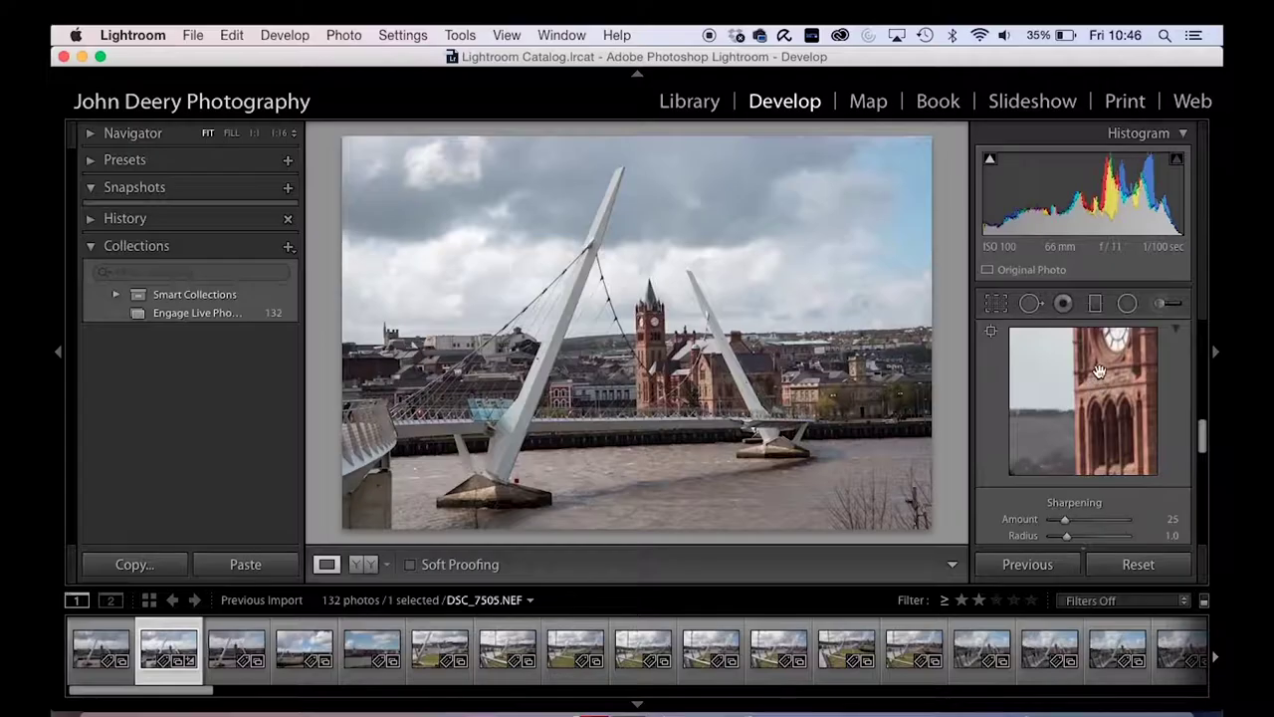
# Try the sharpening amount at 76 and then at the maximum of 150, checking the tower in the Detail preview.
pyautogui.click(1045, 434)
pyautogui.scroll(-3, 1183, 403)
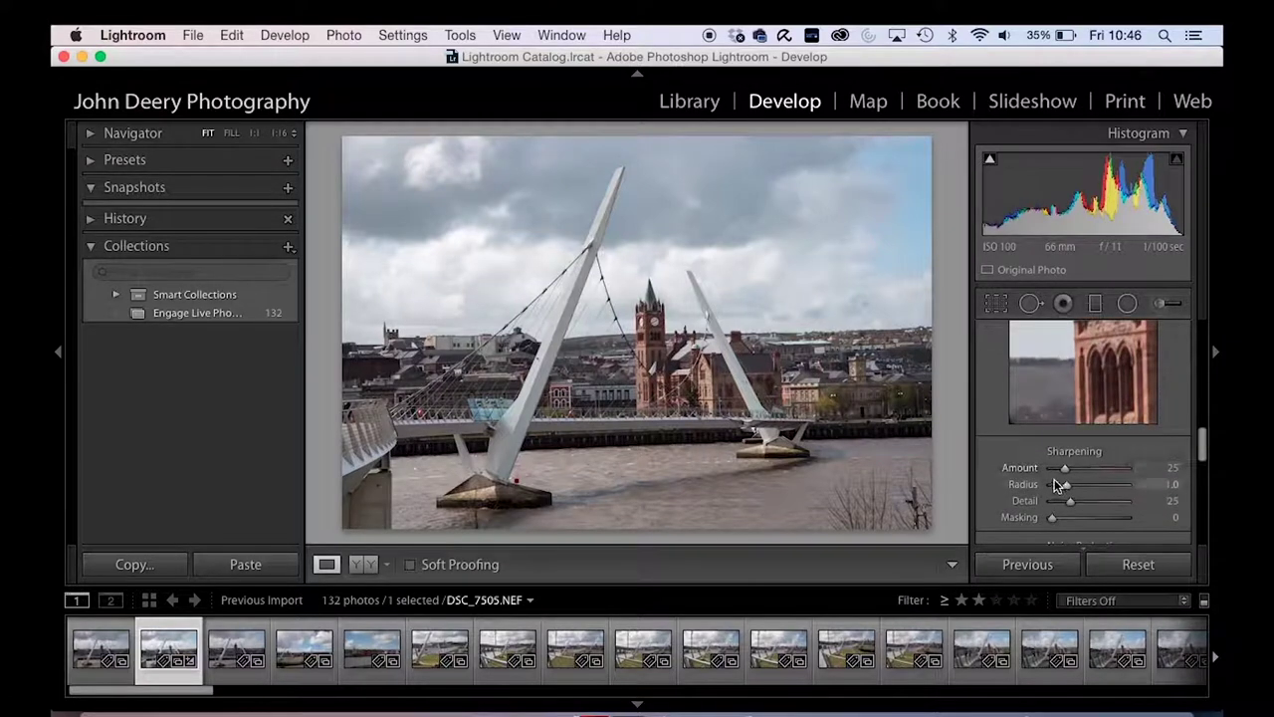
pyautogui.moveTo(1067, 476); pyautogui.dragTo(1097, 476)
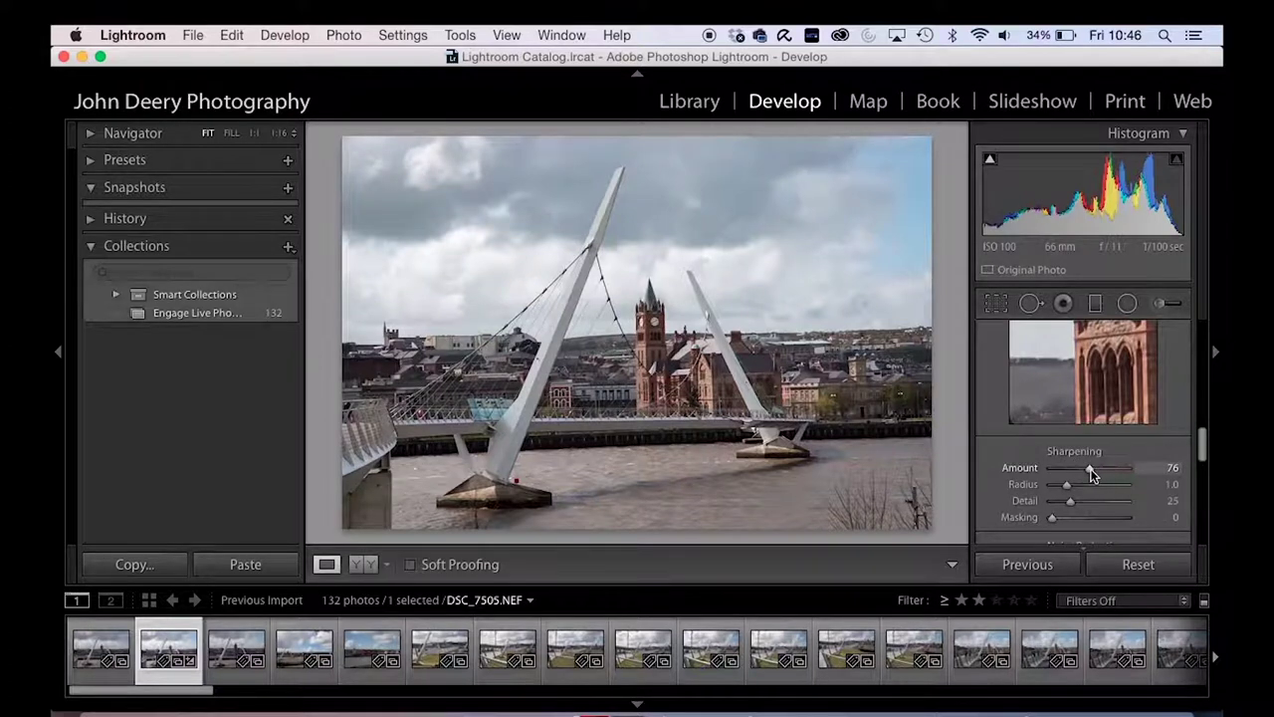
pyautogui.moveTo(1090, 476); pyautogui.dragTo(1157, 477)
pyautogui.scroll(3, 1167, 386)
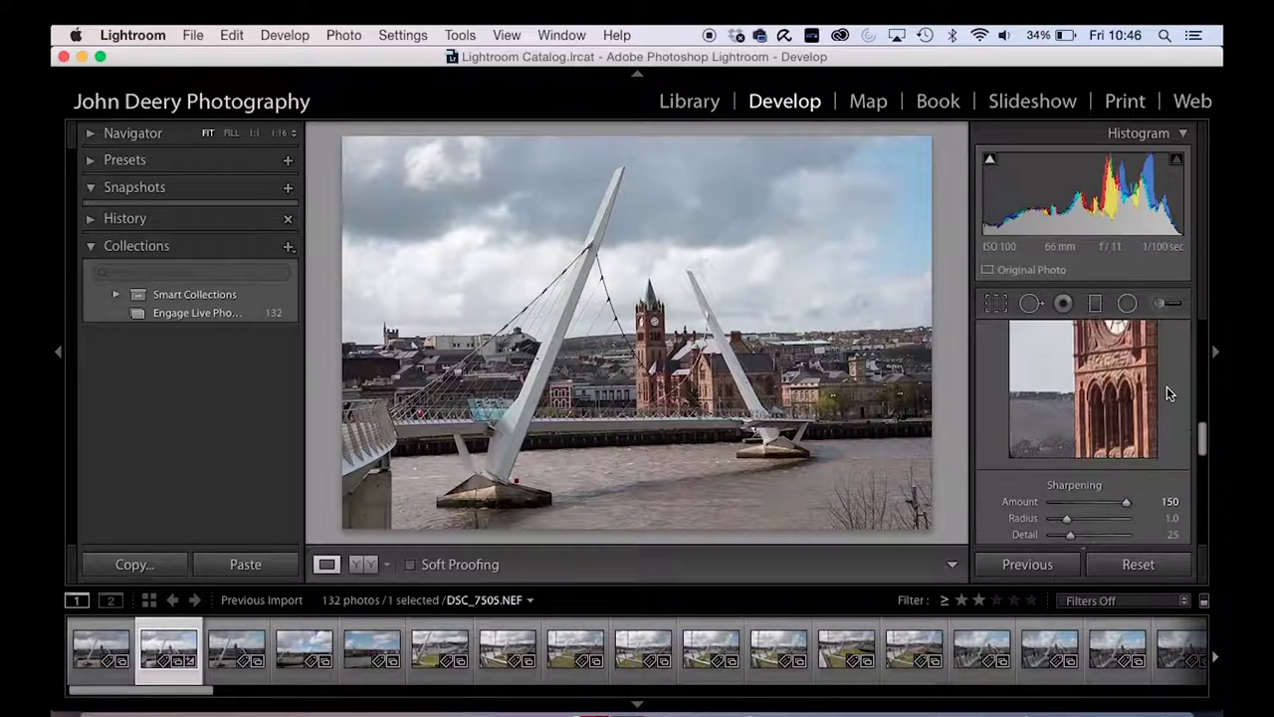
pyautogui.scroll(-2, 1166, 387)
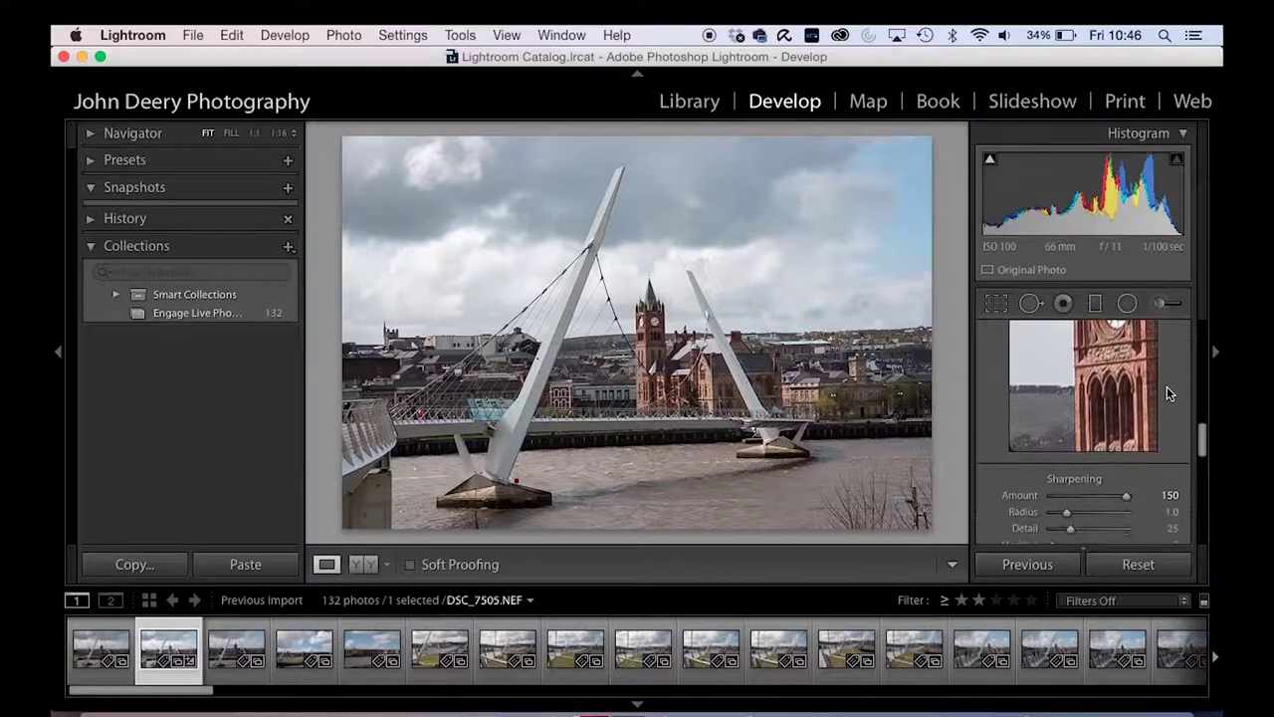
# Try the sharpening amount at 0, then set the amount to 67 and the sharpening detail to 26.
pyautogui.click(1055, 519)
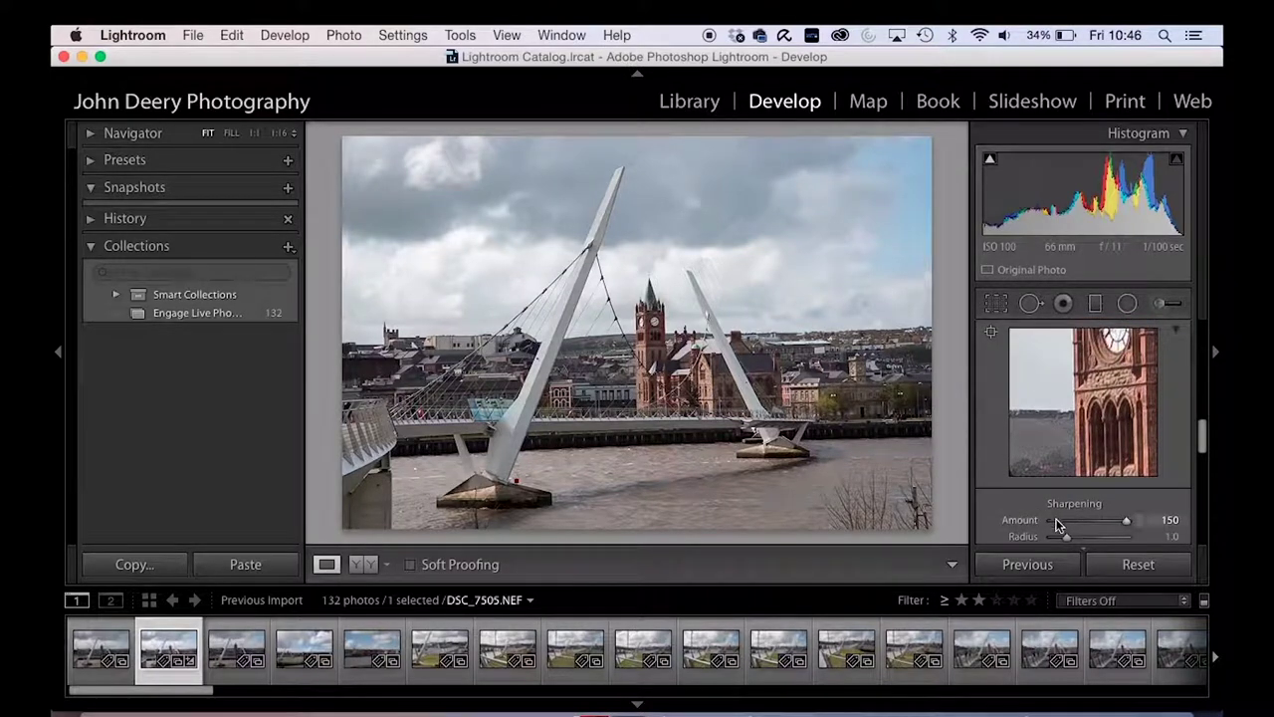
pyautogui.moveTo(1057, 523)
pyautogui.mouseDown()
pyautogui.moveTo(1010, 521)
pyautogui.moveTo(1052, 519)
pyautogui.mouseUp()
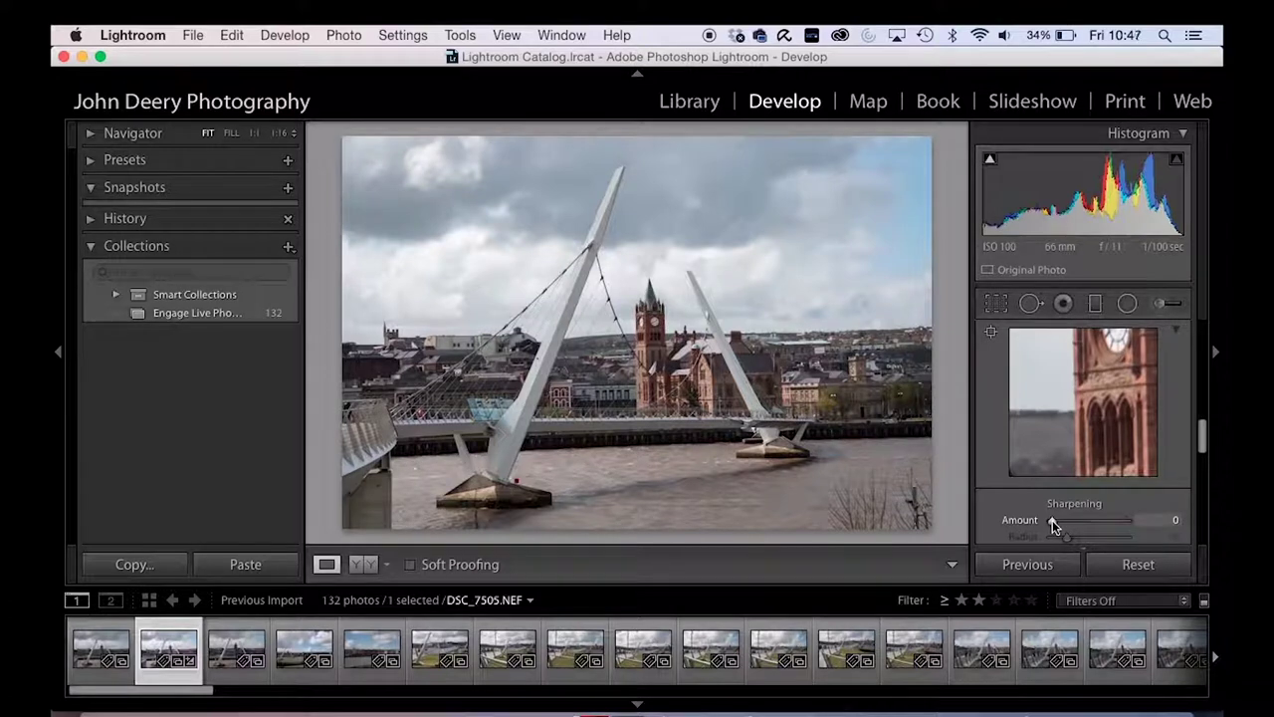
pyautogui.moveTo(1053, 522); pyautogui.dragTo(1085, 522)
pyautogui.scroll(-3, 1083, 488)
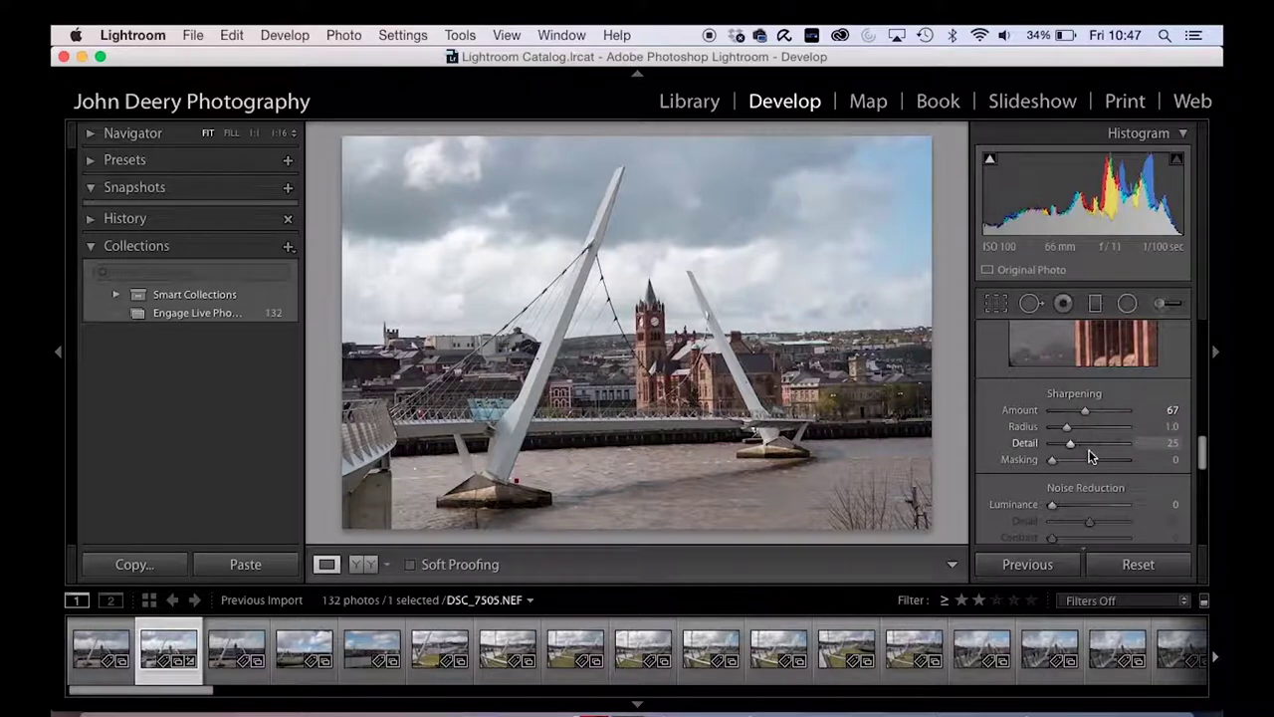
pyautogui.moveTo(1069, 445); pyautogui.dragTo(1070, 446)
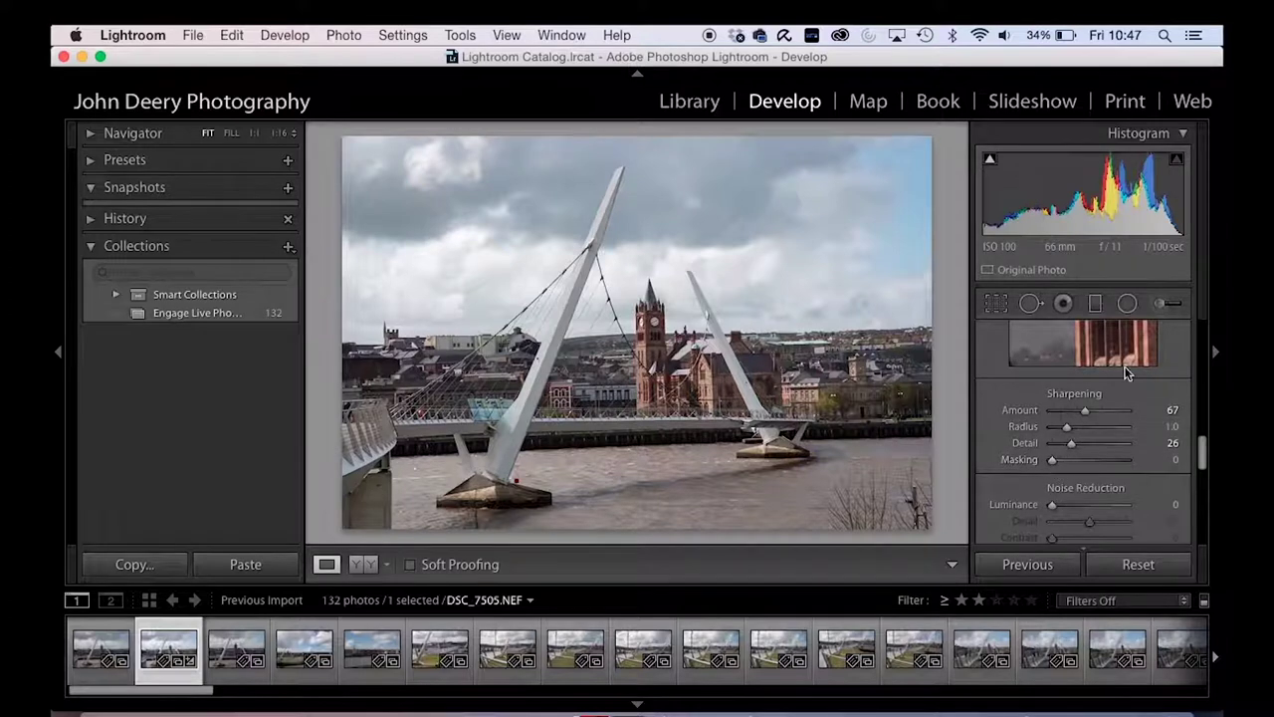
pyautogui.scroll(2, 1092, 346)
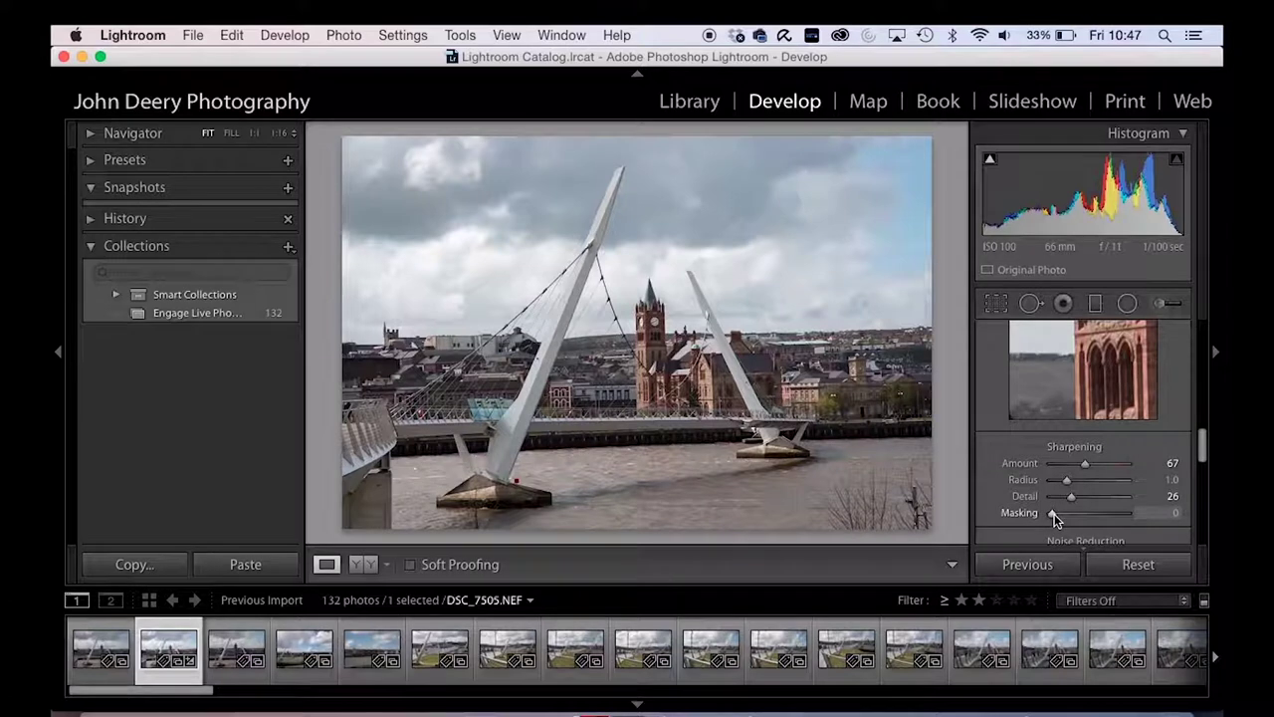
# Preview the sharpening mask in black and white, try masking values up to 100, and settle on 71.
pyautogui.moveTo(1054, 514); pyautogui.dragTo(1020, 520)
pyautogui.press('alt')
pyautogui.moveTo(1055, 517); pyautogui.dragTo(1055, 516)
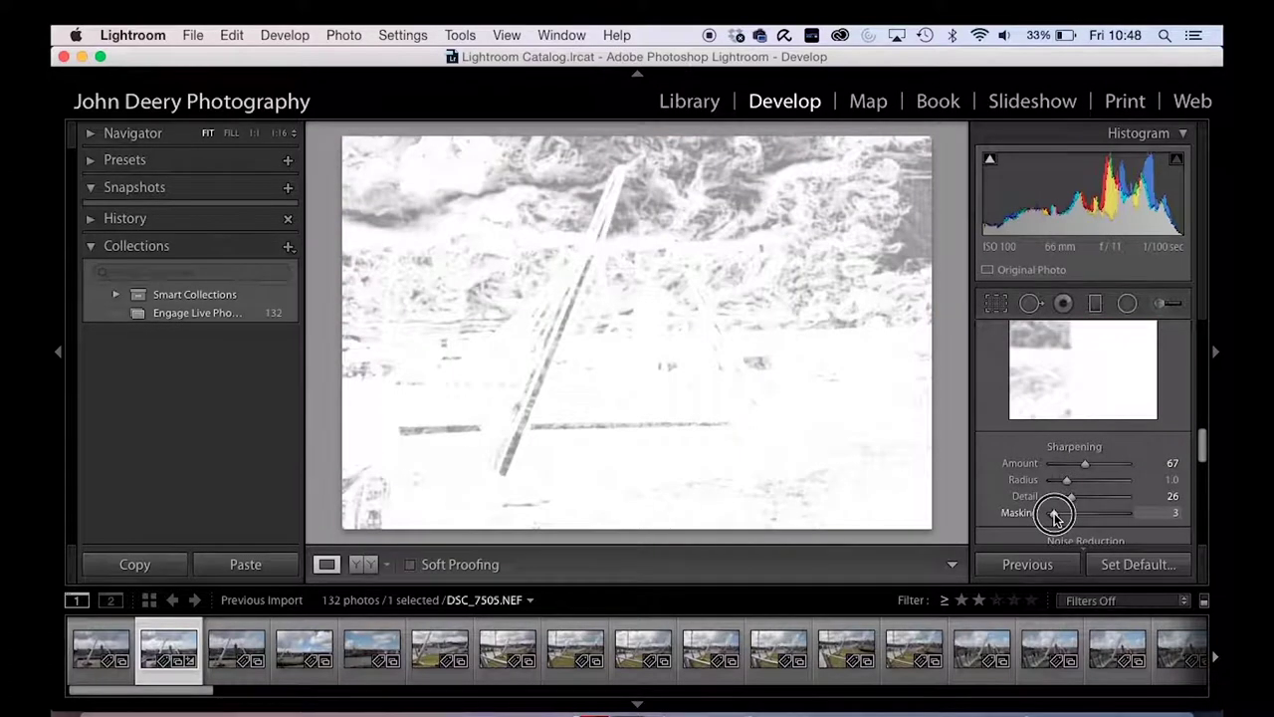
pyautogui.moveTo(1055, 516); pyautogui.dragTo(1083, 518)
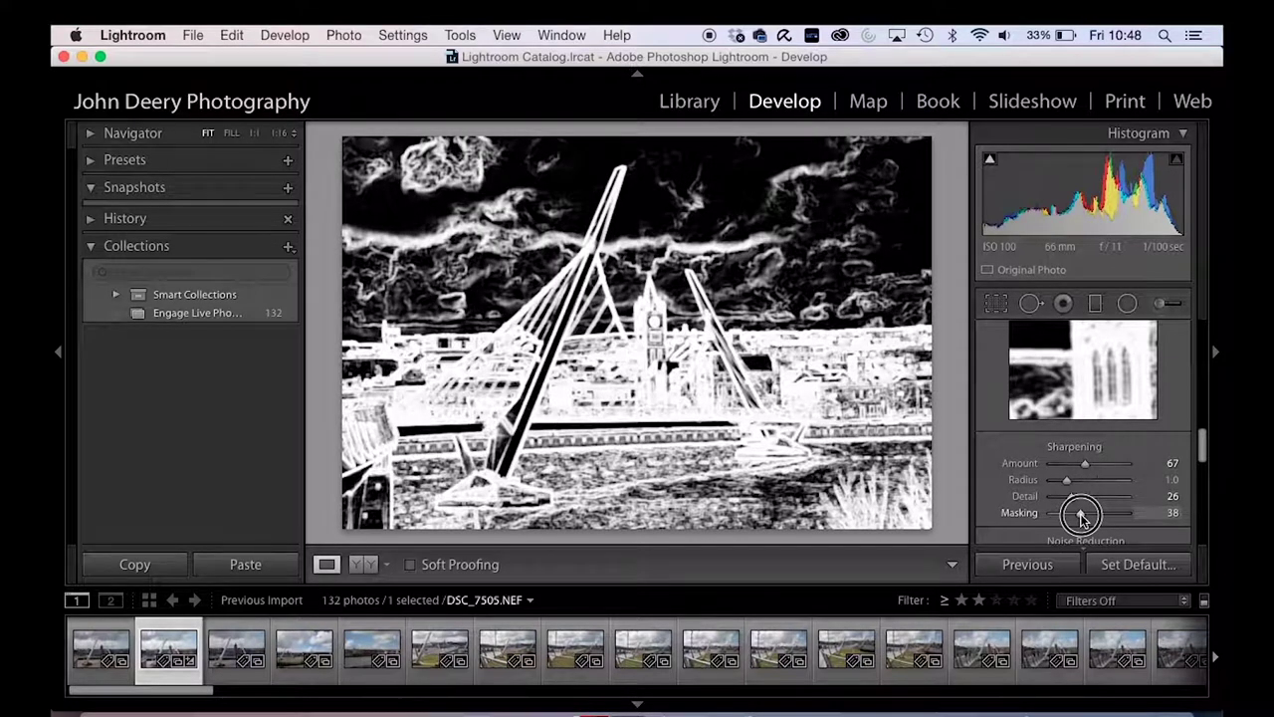
pyautogui.moveTo(1082, 517); pyautogui.dragTo(1090, 517)
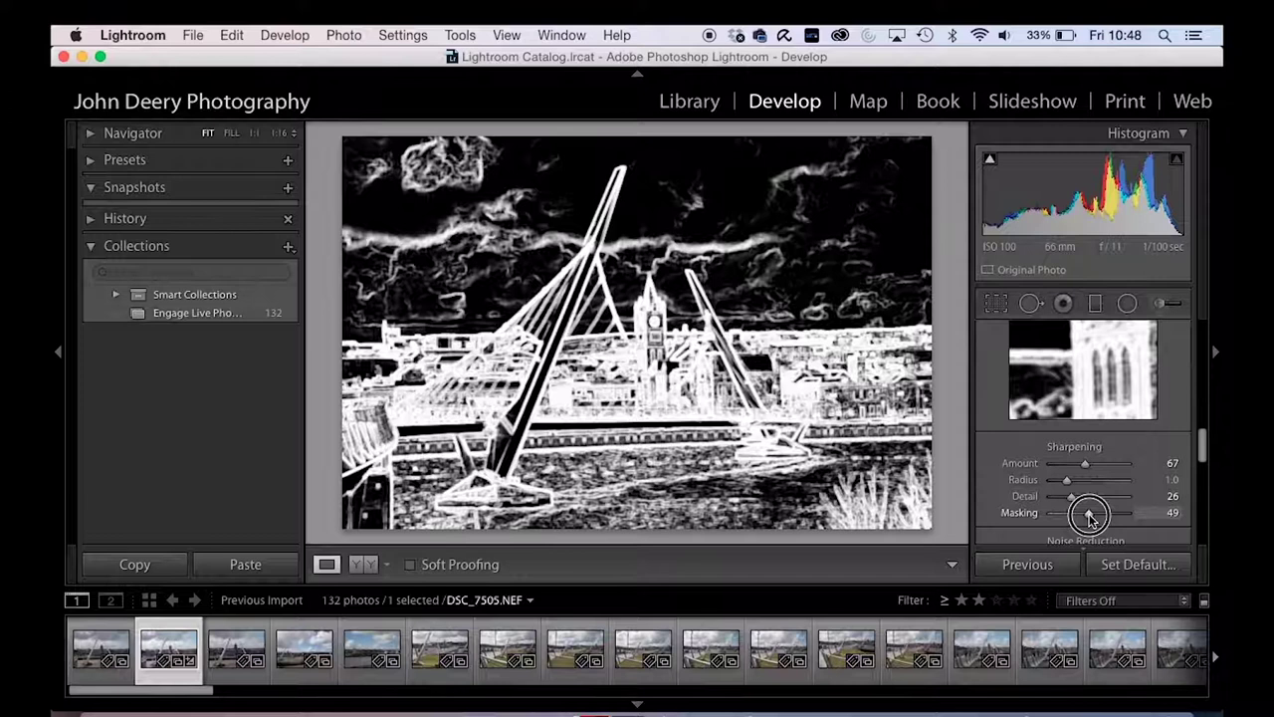
pyautogui.moveTo(1089, 516); pyautogui.dragTo(1101, 515)
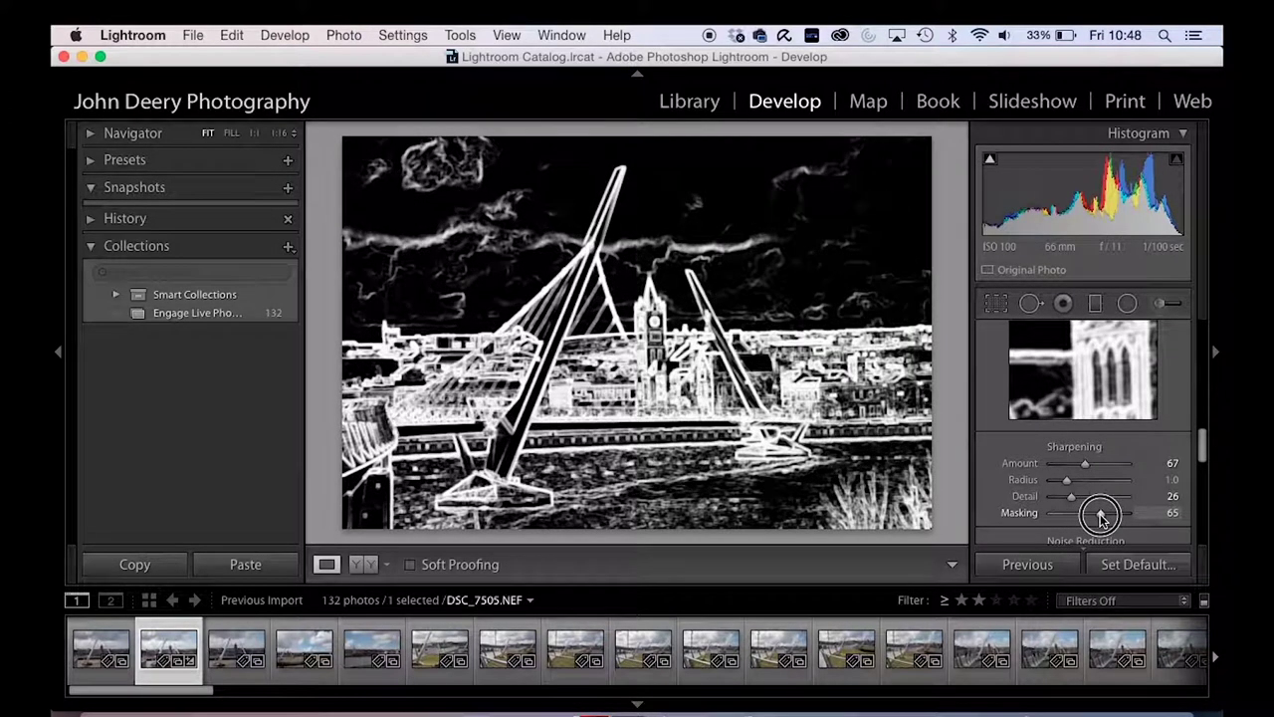
pyautogui.moveTo(1101, 515); pyautogui.dragTo(1117, 516)
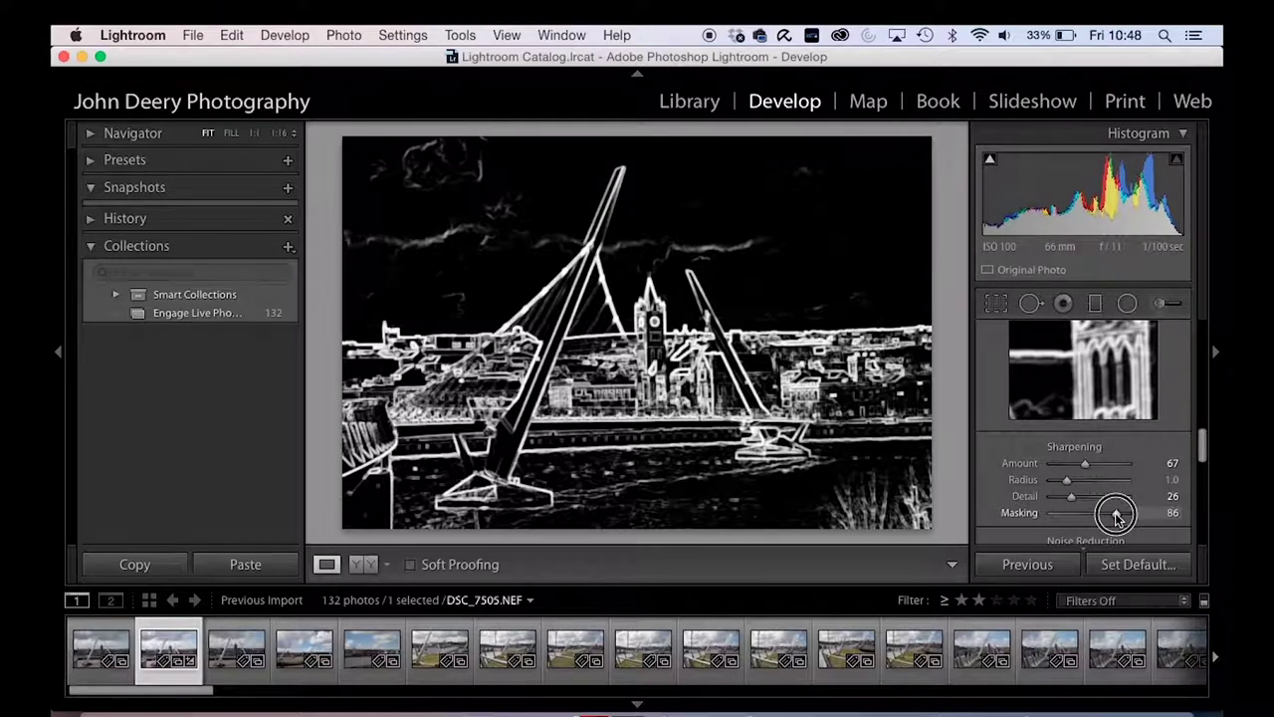
pyautogui.moveTo(1116, 516); pyautogui.dragTo(1140, 518)
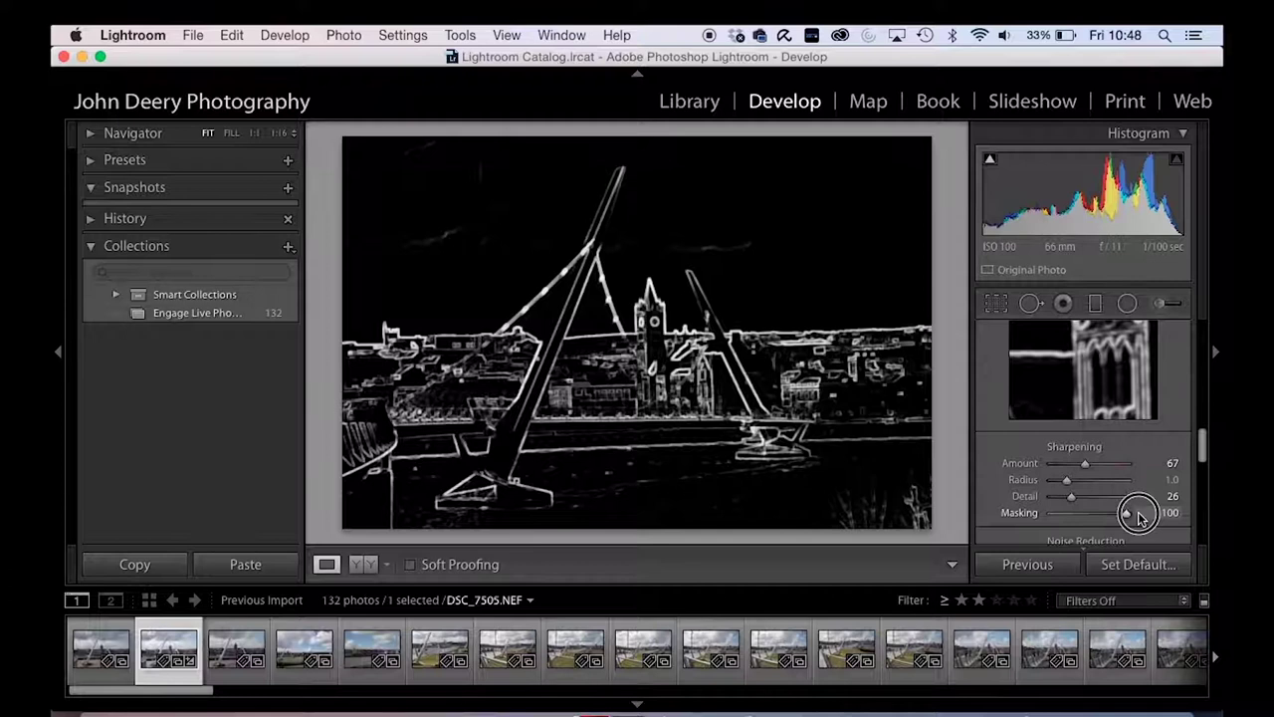
pyautogui.moveTo(1139, 516); pyautogui.dragTo(1104, 516)
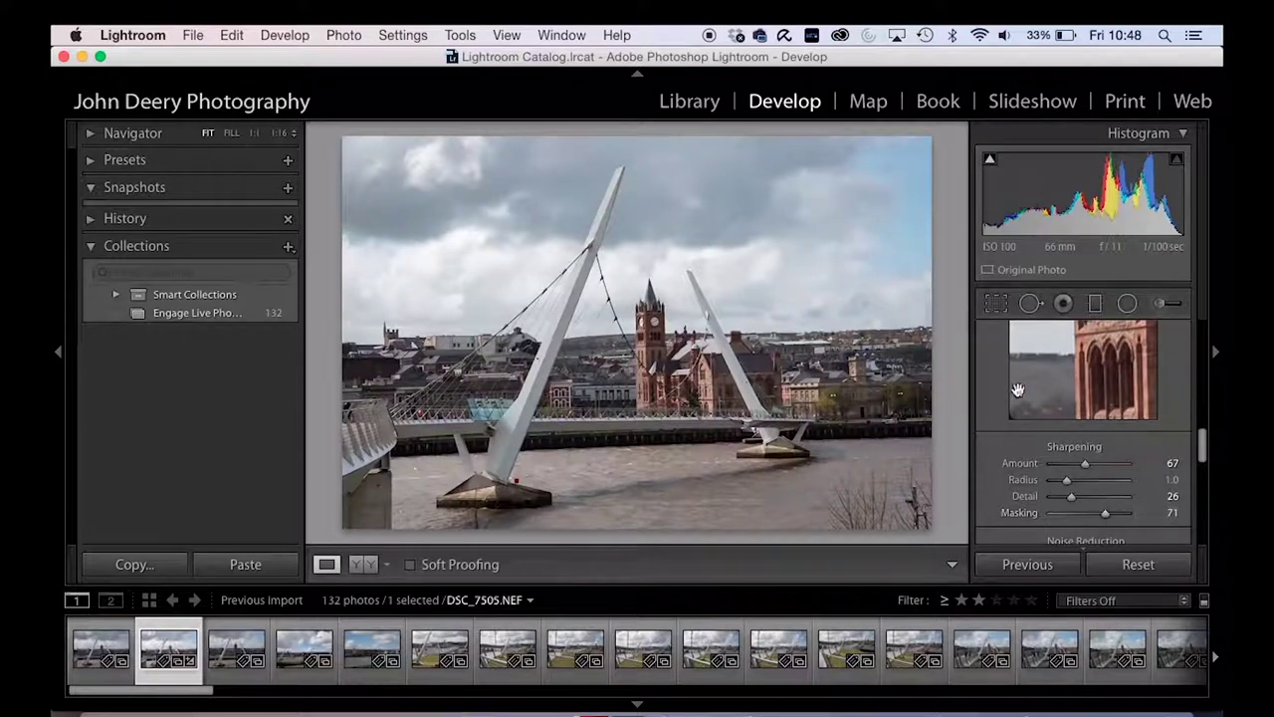
# Inspect the sharpening at 1:1 on the clock tower and rooftops, and return to the fitted view.
pyautogui.click(692, 358)
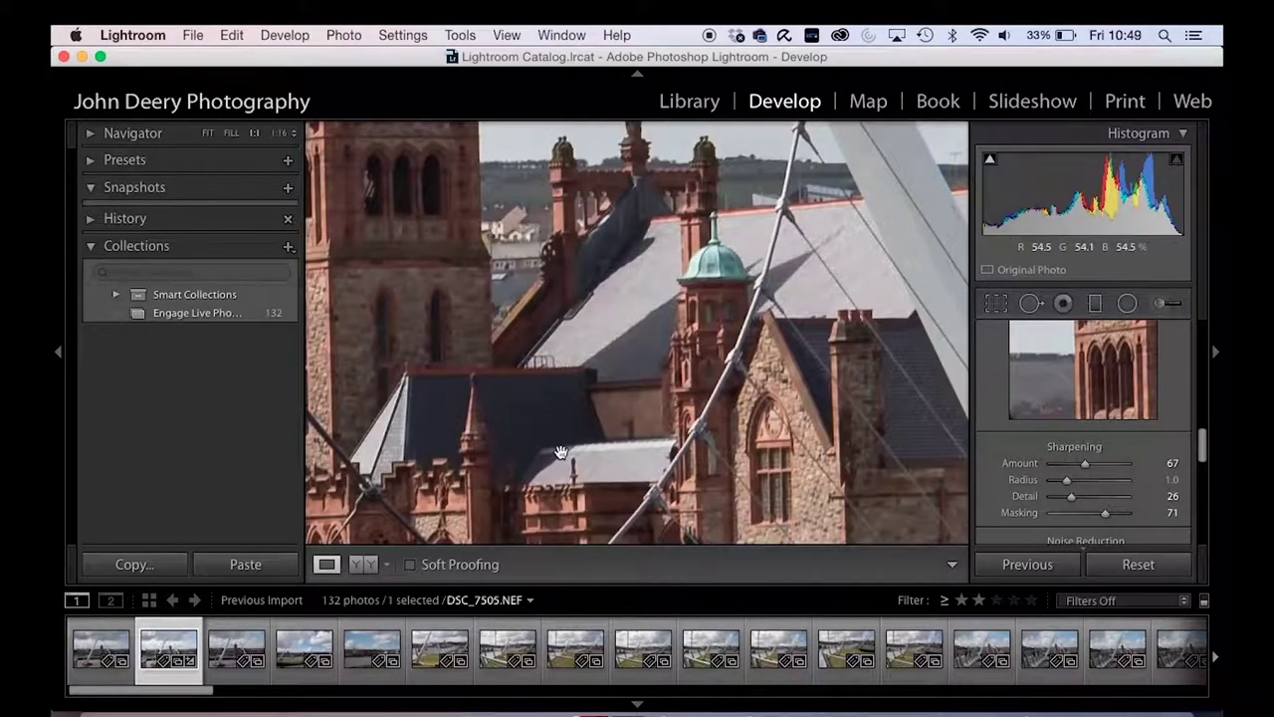
pyautogui.scroll(5, 561, 452)
pyautogui.hscroll(-5, 561, 452)
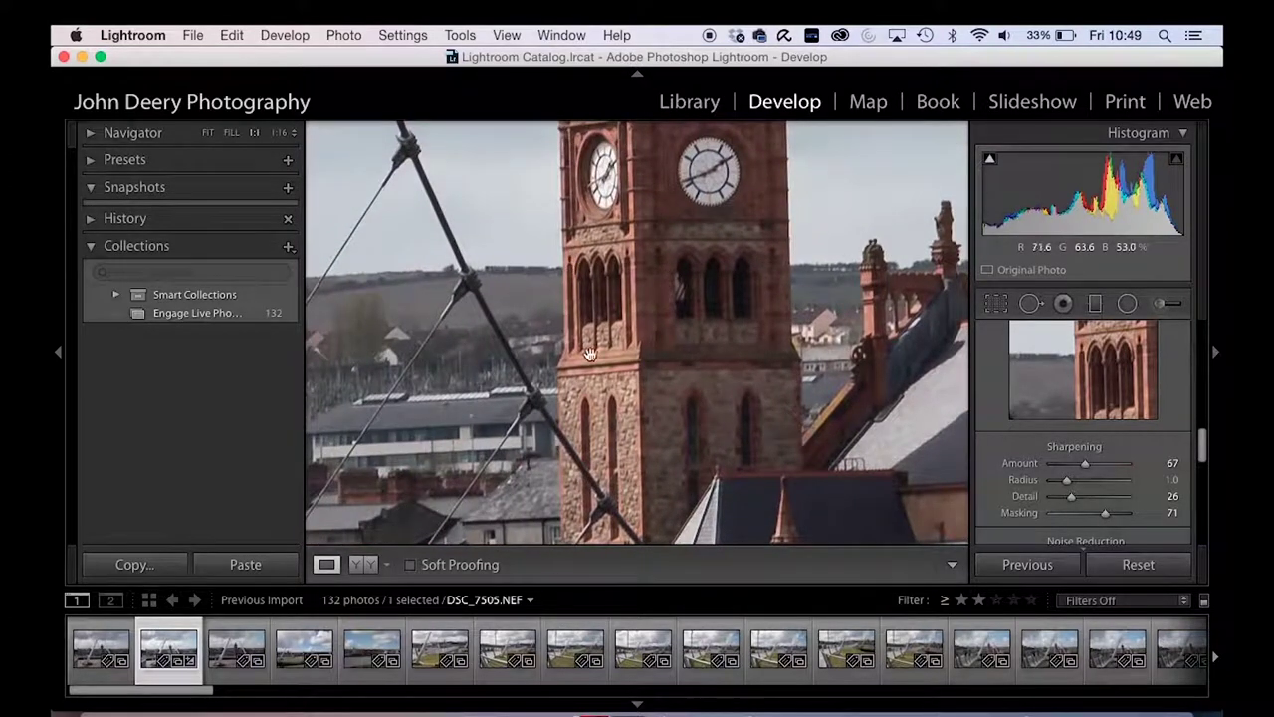
pyautogui.hscroll(5, 730, 392)
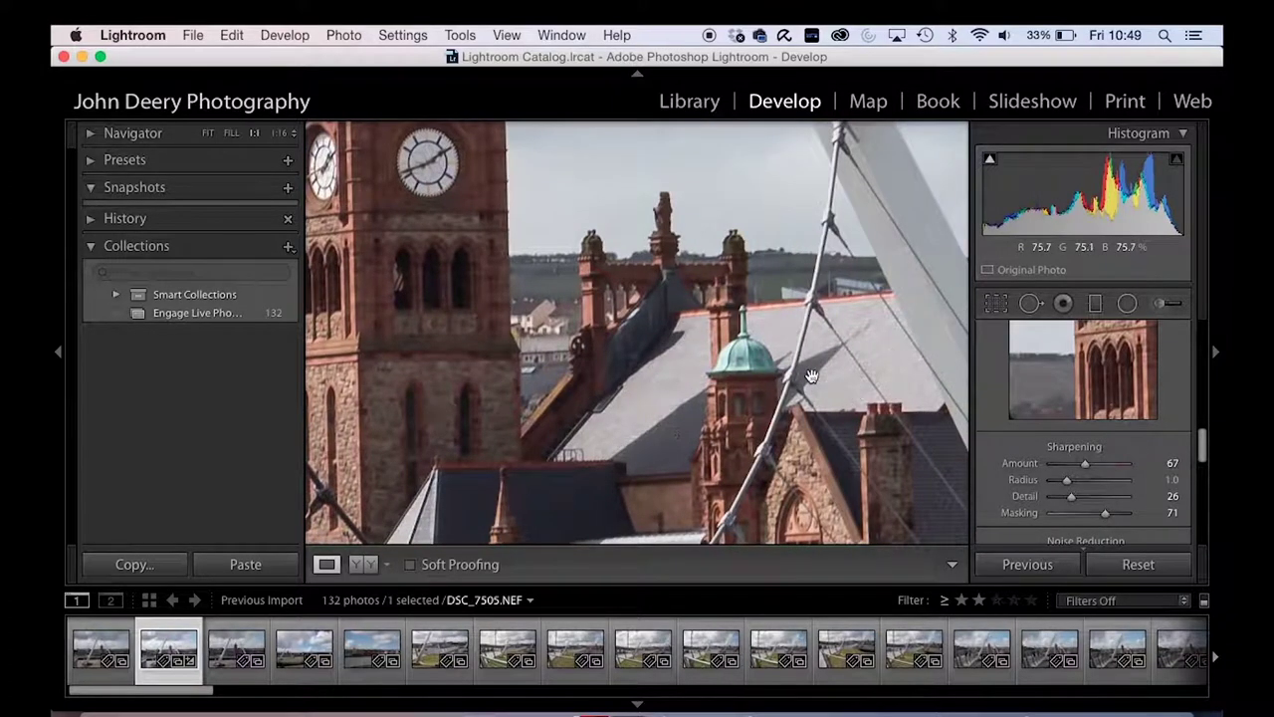
pyautogui.hscroll(6, 812, 376)
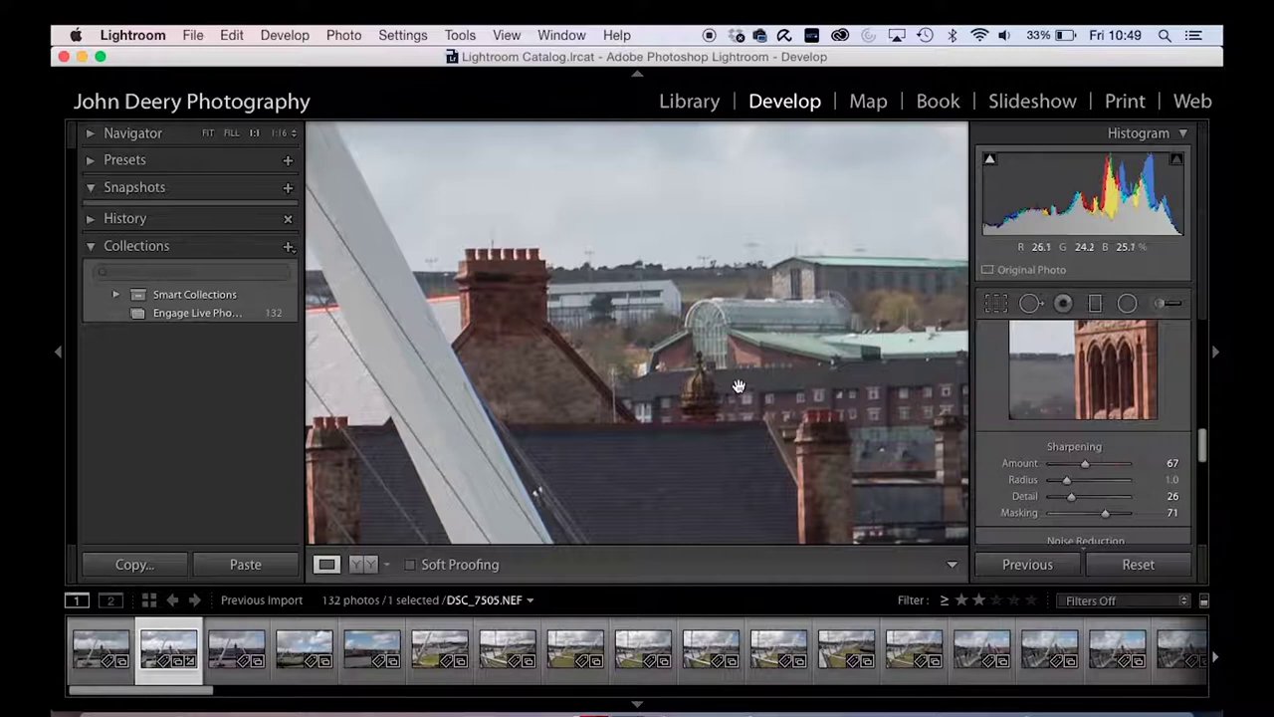
pyautogui.click(787, 394)
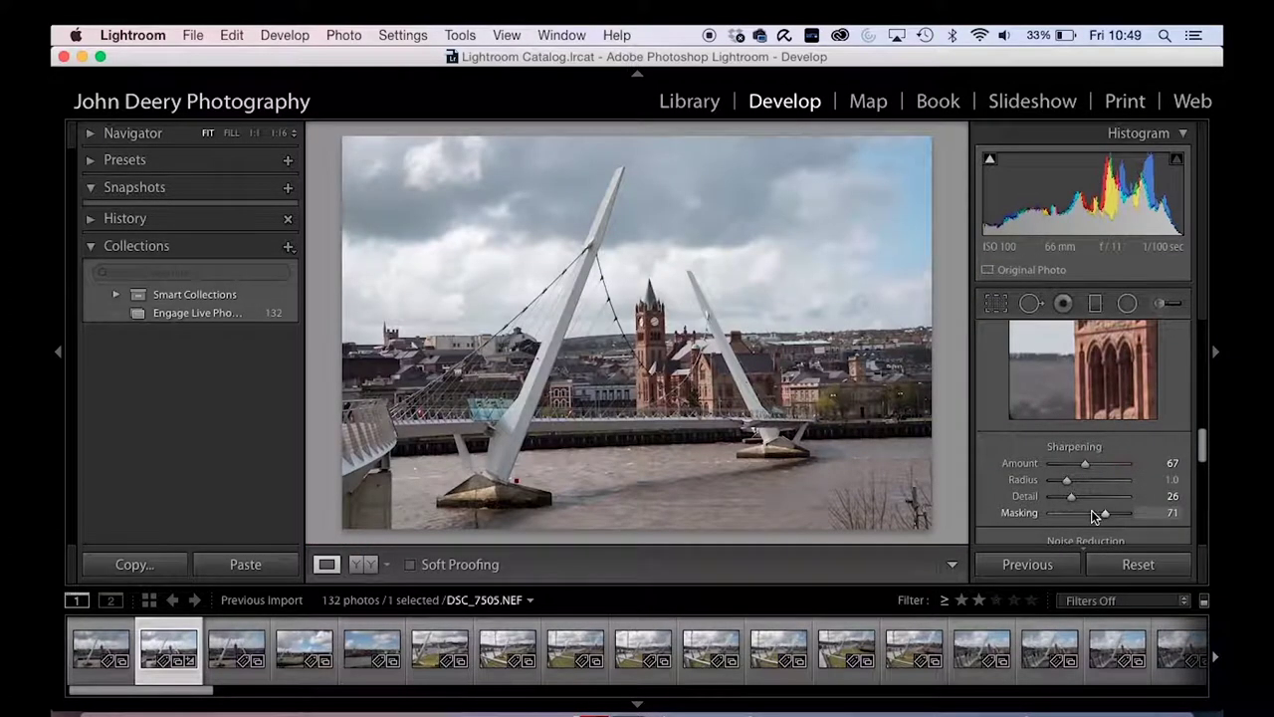
# Set masking to 0 and the sharpening amount to 150, and check the rooftops and sky at 1:1.
pyautogui.scroll(-3, 1091, 510)
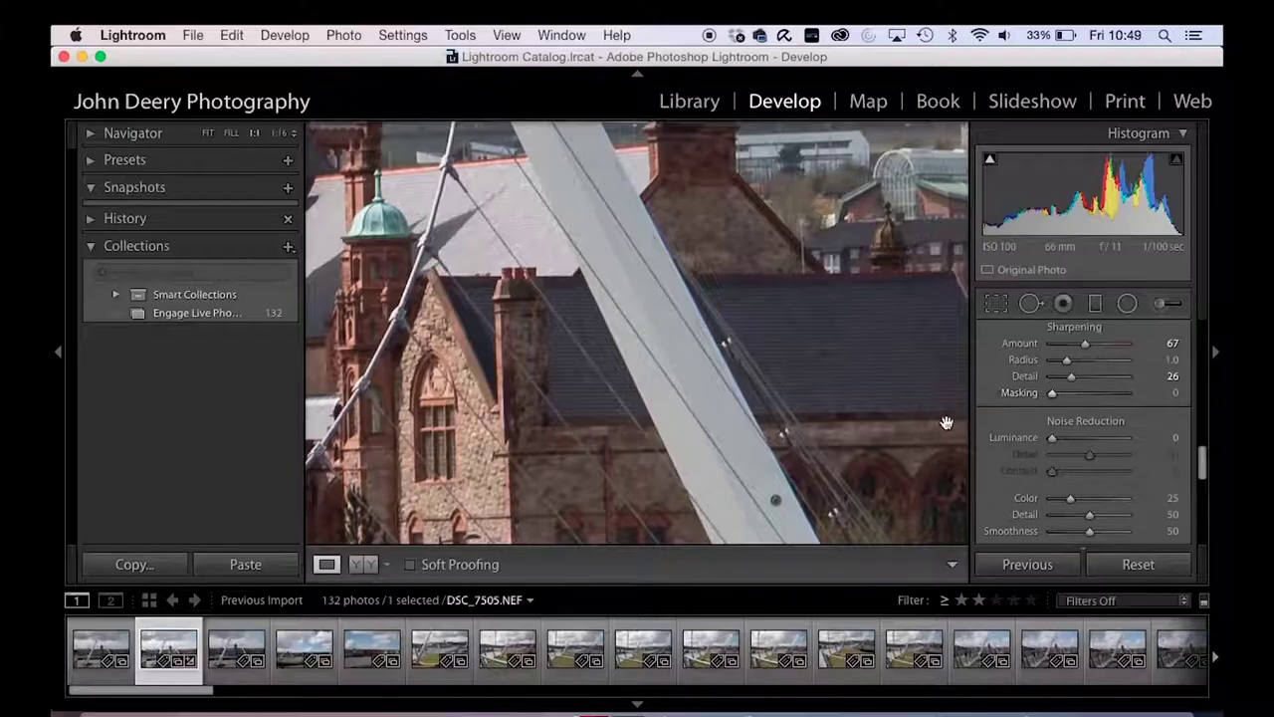
pyautogui.moveTo(1091, 344); pyautogui.dragTo(1212, 348)
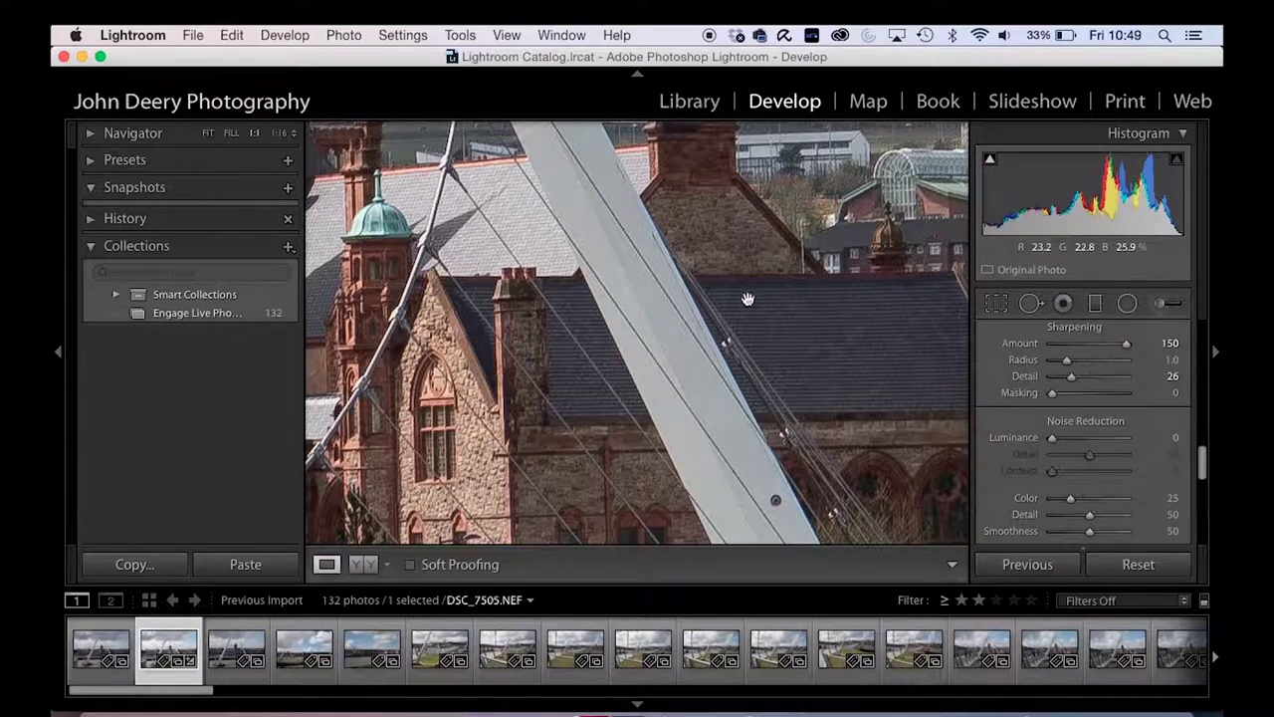
pyautogui.moveTo(794, 284); pyautogui.dragTo(709, 423)
pyautogui.moveTo(764, 323); pyautogui.dragTo(705, 371)
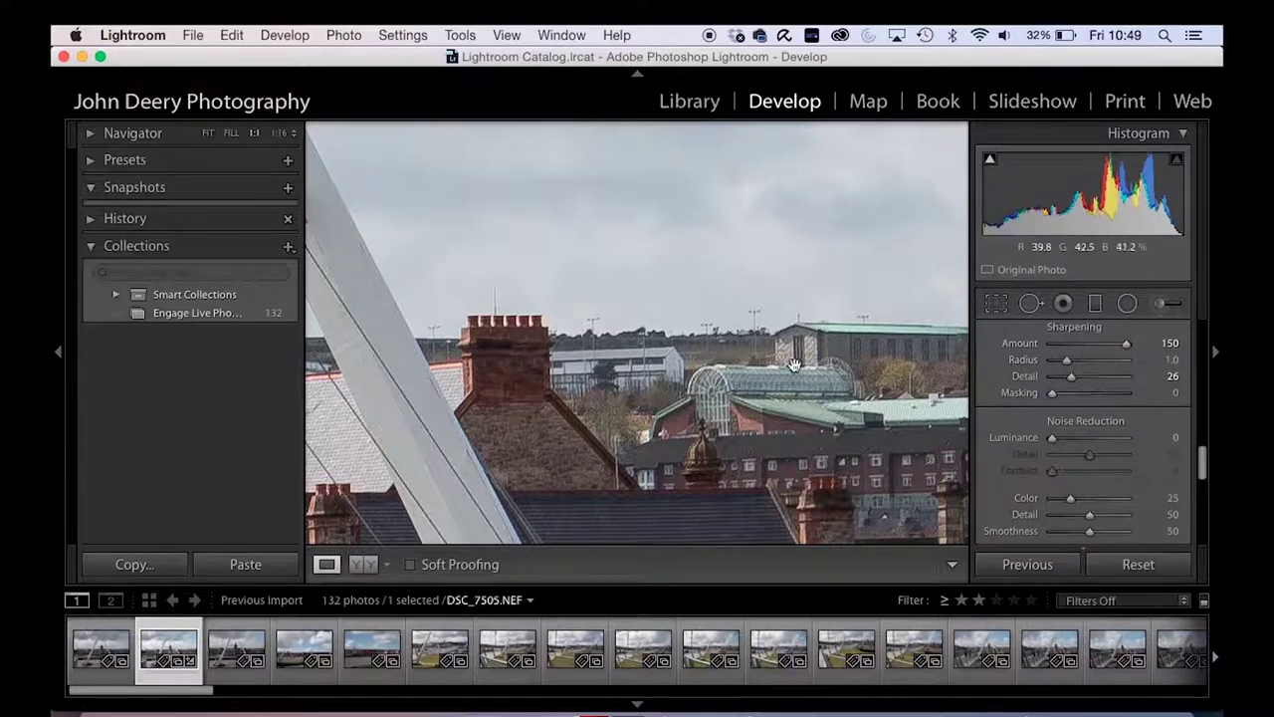
# Try luminance noise reduction at 87, then lower the sharpening amount to 74 and return luminance to 0.
pyautogui.click(1052, 440)
pyautogui.moveTo(1052, 440); pyautogui.dragTo(1115, 450)
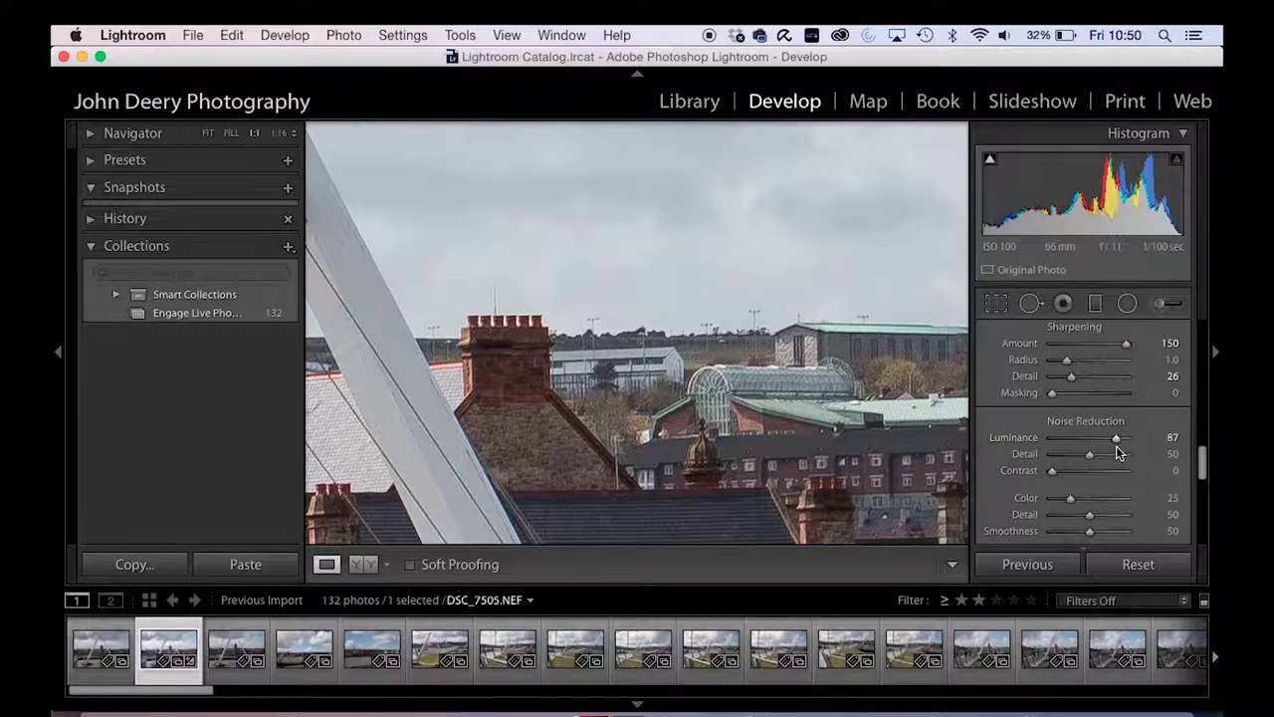
pyautogui.moveTo(1121, 441); pyautogui.dragTo(1130, 441)
pyautogui.moveTo(1098, 348); pyautogui.dragTo(1086, 348)
pyautogui.moveTo(1098, 348); pyautogui.dragTo(1090, 353)
pyautogui.moveTo(1115, 439); pyautogui.dragTo(1038, 442)
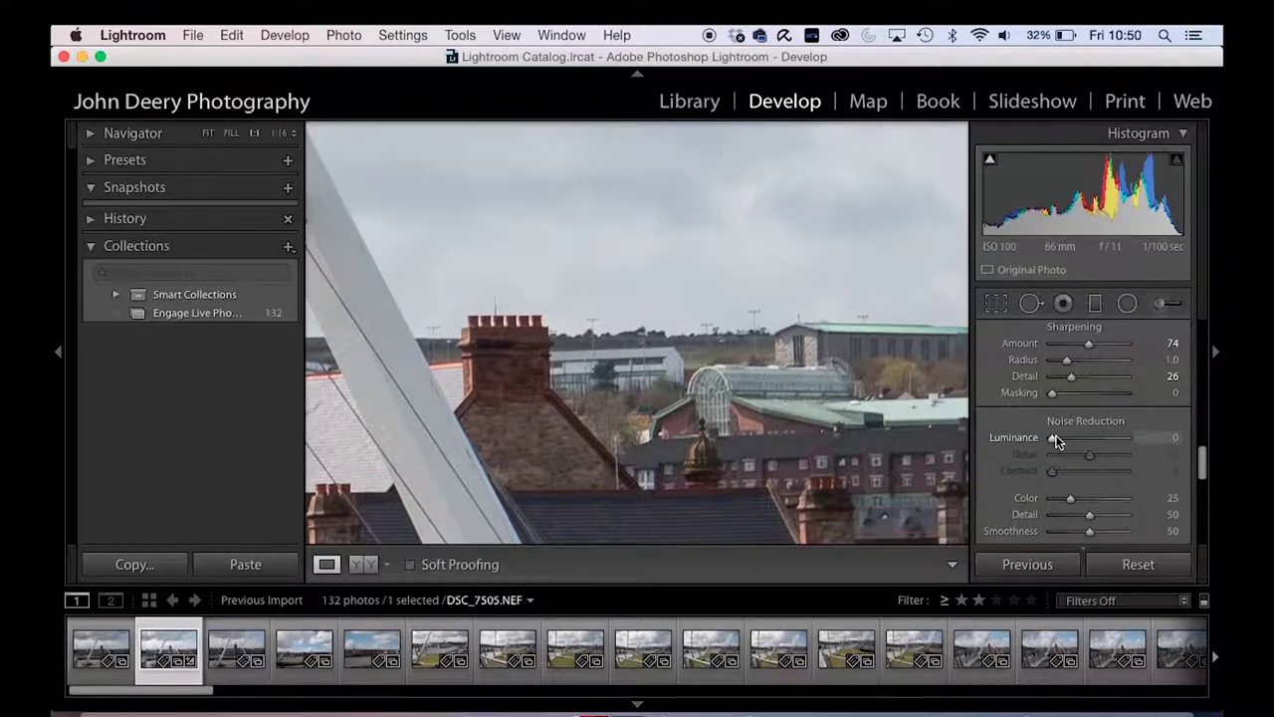
# Try luminance noise reduction at 44 with contrast 9, then reset both and set luminance to 33.
pyautogui.moveTo(1053, 440); pyautogui.dragTo(1085, 440)
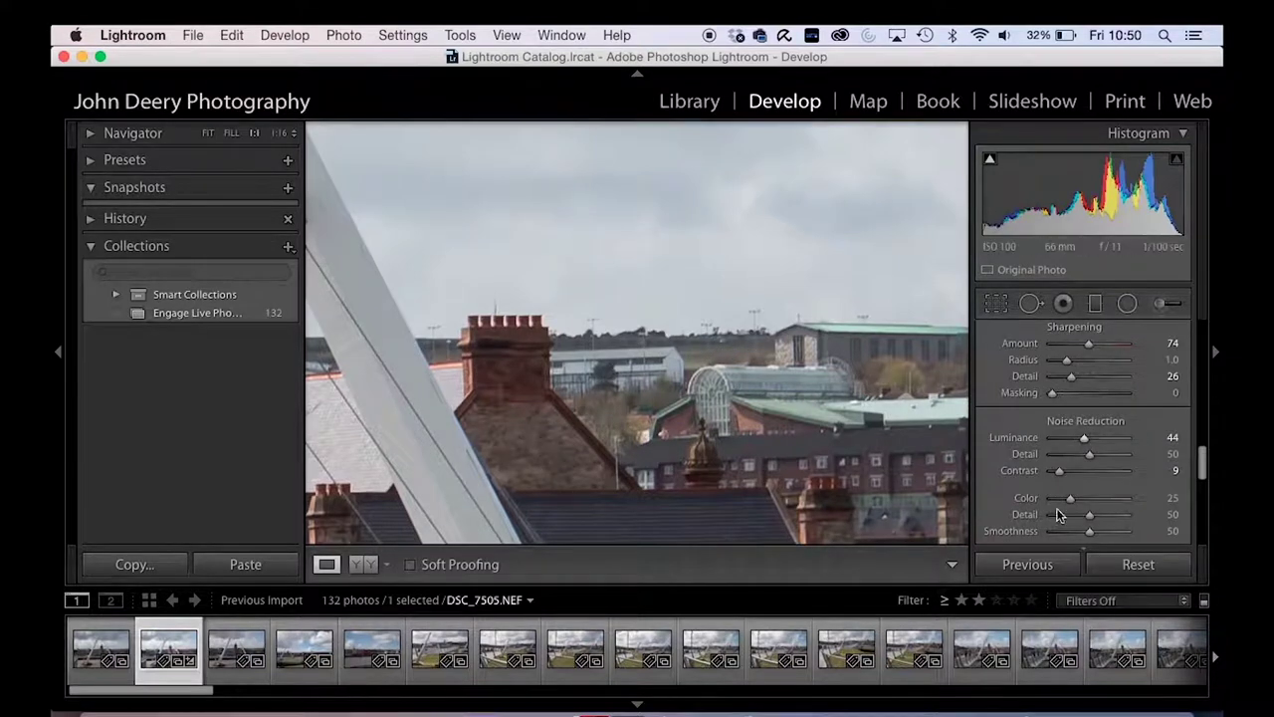
pyautogui.doubleClick(1002, 436)
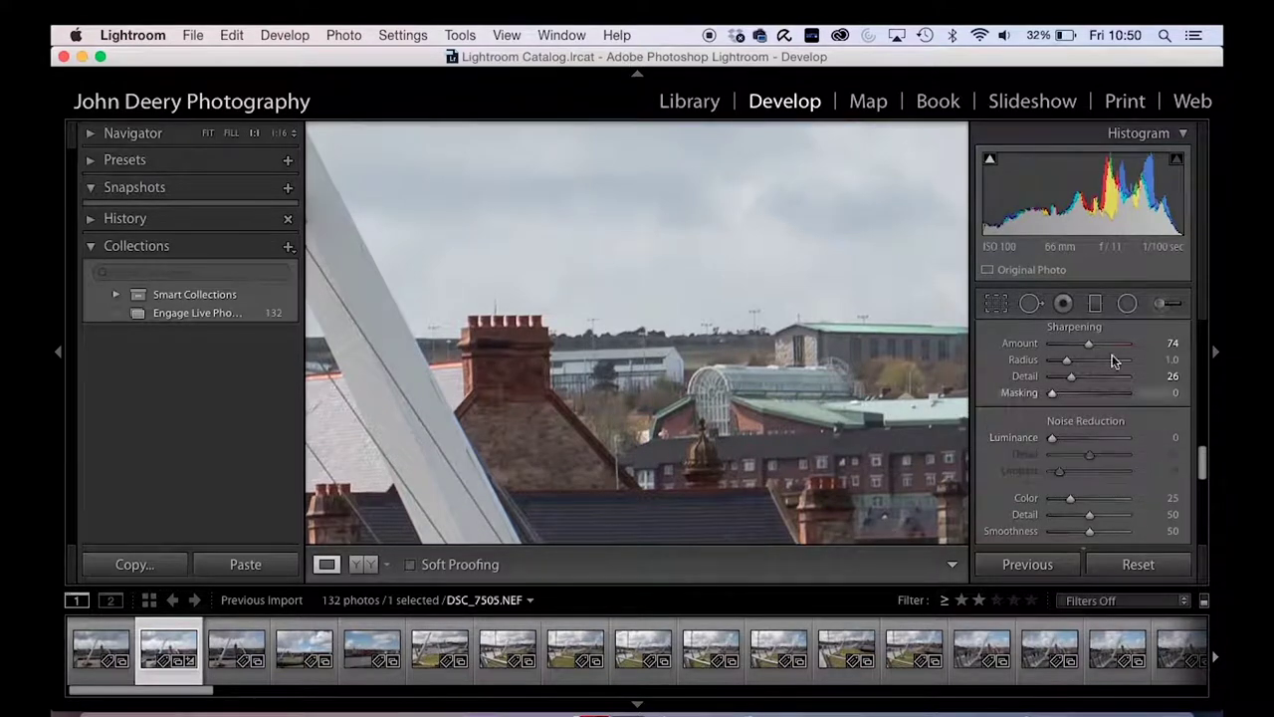
pyautogui.moveTo(1051, 440); pyautogui.dragTo(1051, 471)
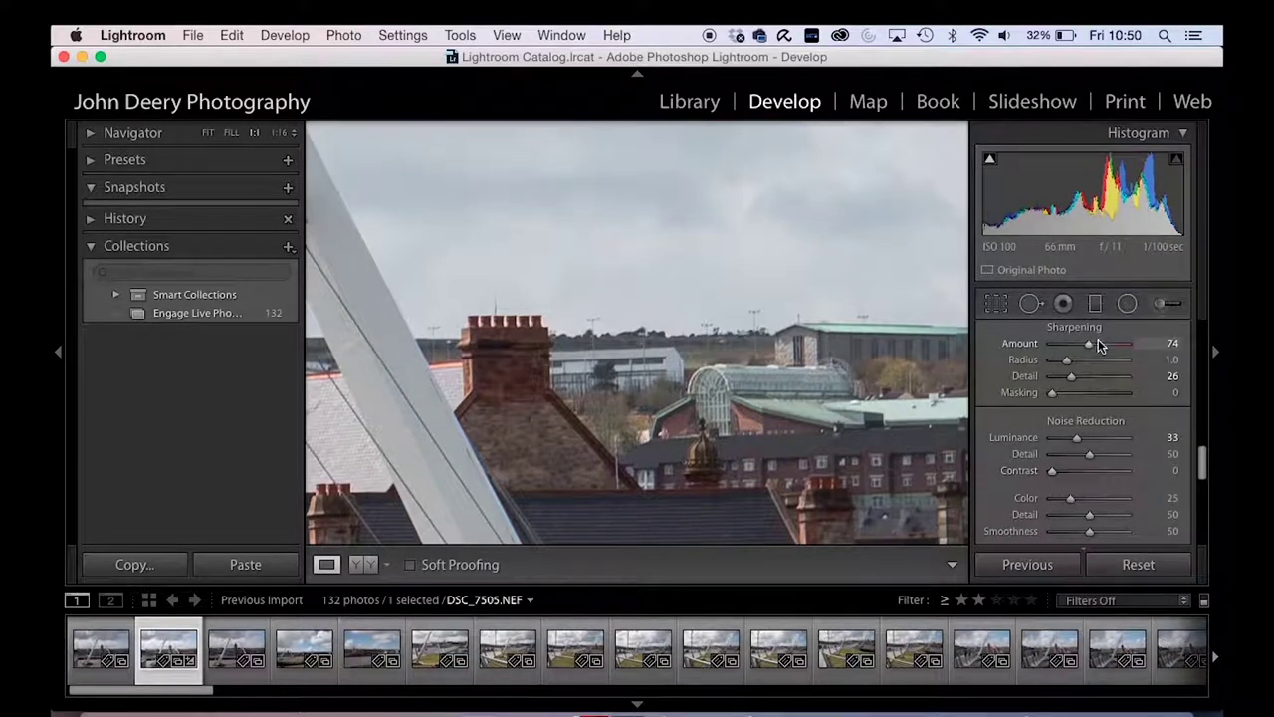
# Raise the sharpening amount slightly, set masking to 72 and luminance noise reduction to 27, and return to the fitted view.
pyautogui.moveTo(1092, 348); pyautogui.dragTo(1095, 346)
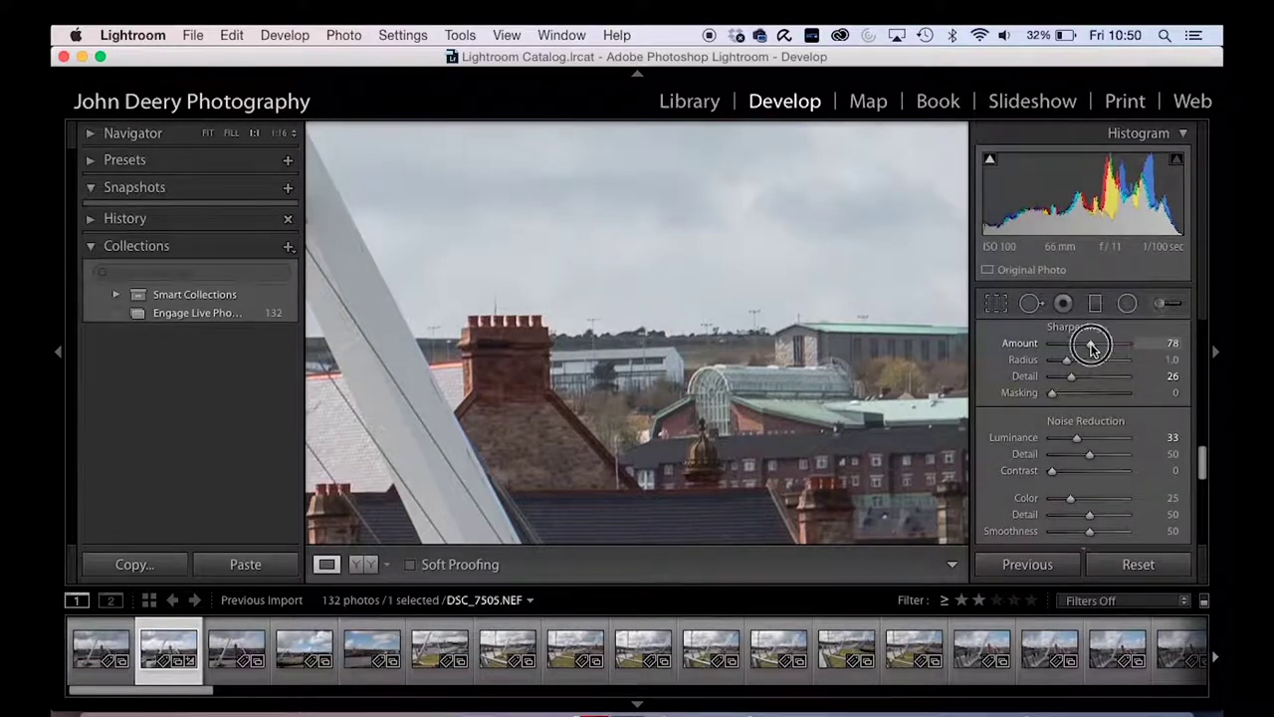
pyautogui.click(631, 412)
pyautogui.moveTo(1090, 344); pyautogui.dragTo(1095, 347)
pyautogui.moveTo(1053, 394); pyautogui.dragTo(1073, 443)
pyautogui.press('alt')
# Compare the bridge photo with and without lens profile corrections, leaving them disabled.
pyautogui.scroll(-3, 1104, 441)
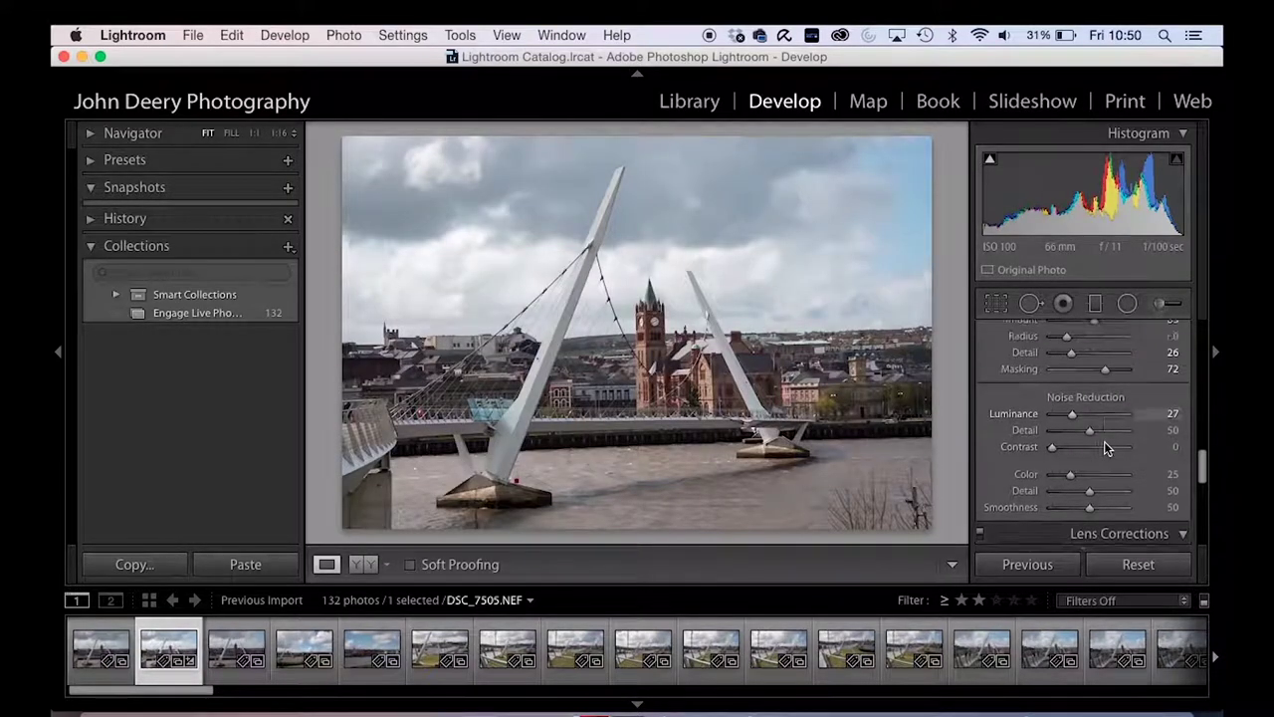
pyautogui.scroll(-2, 1103, 441)
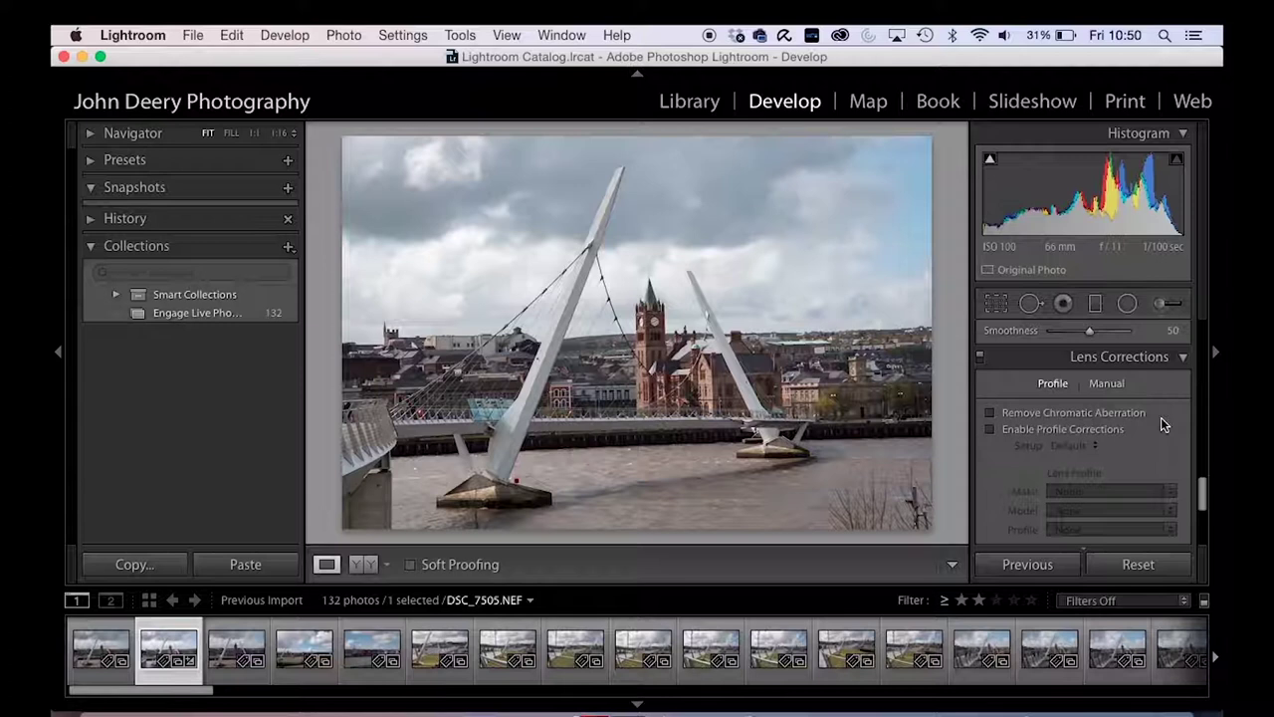
pyautogui.scroll(-1, 1160, 417)
pyautogui.scroll(1, 1161, 417)
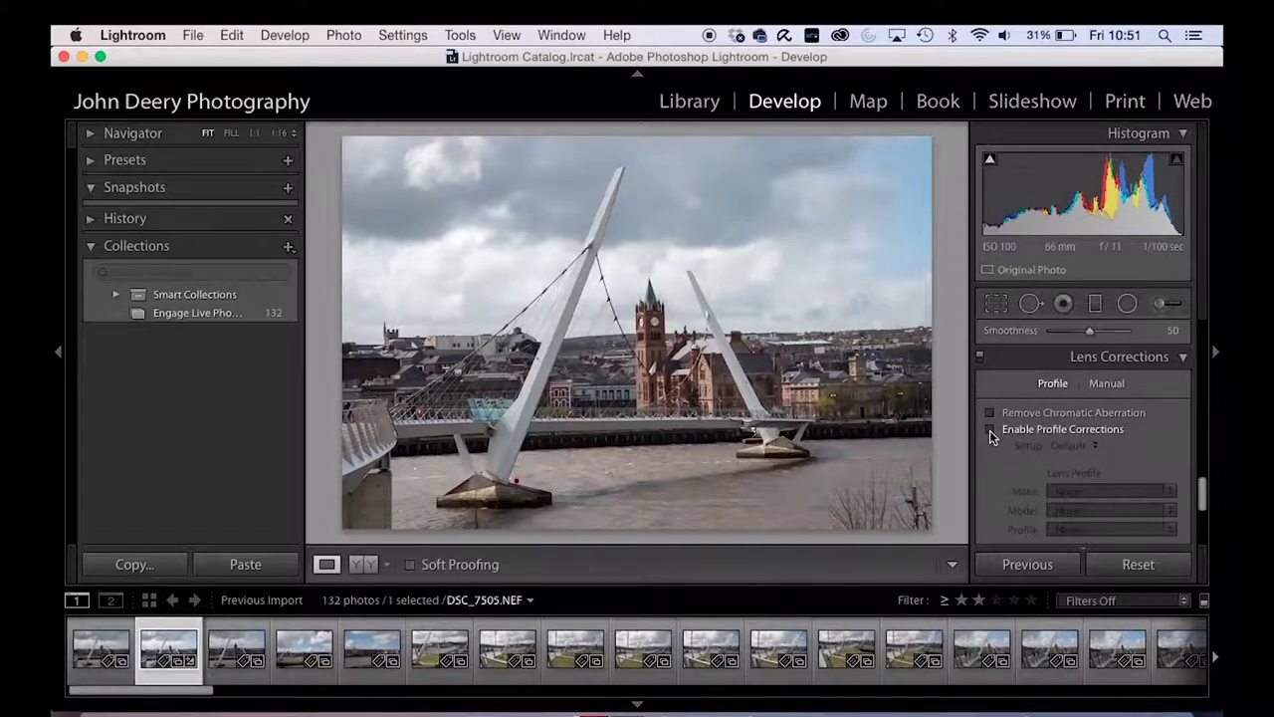
pyautogui.click(990, 430)
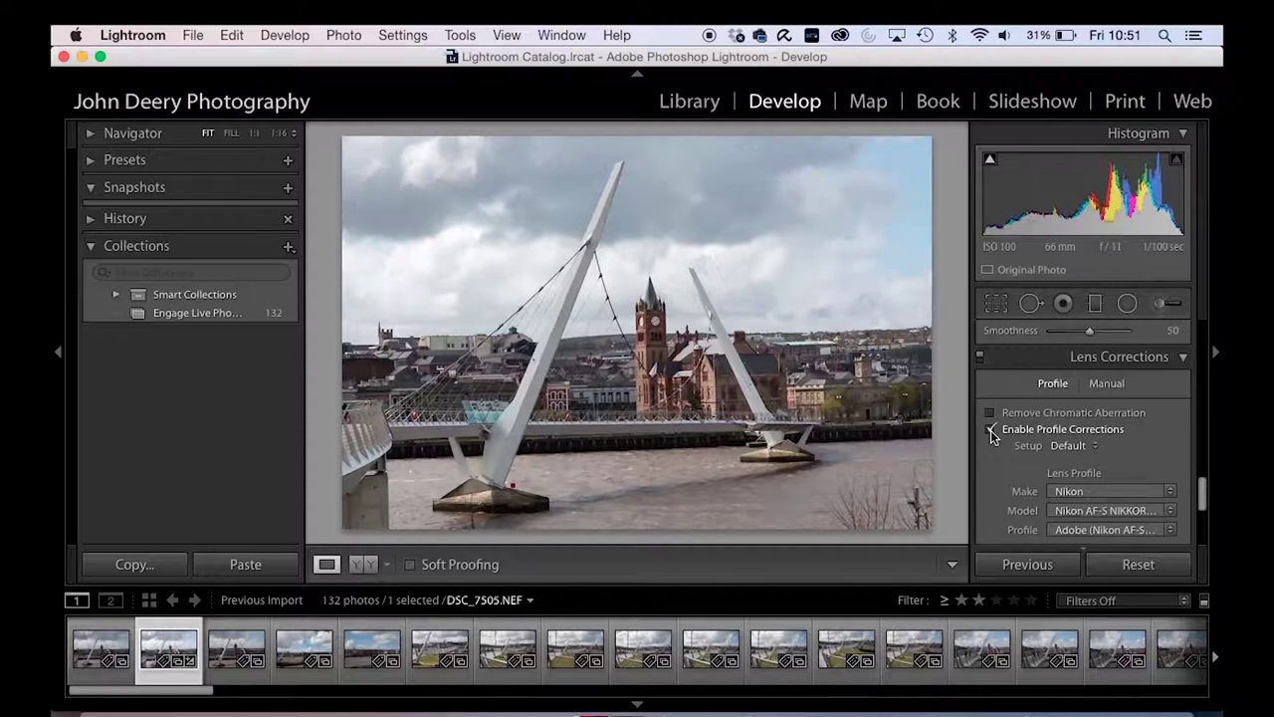
pyautogui.click(990, 430)
pyautogui.click(990, 430)
pyautogui.click(991, 430)
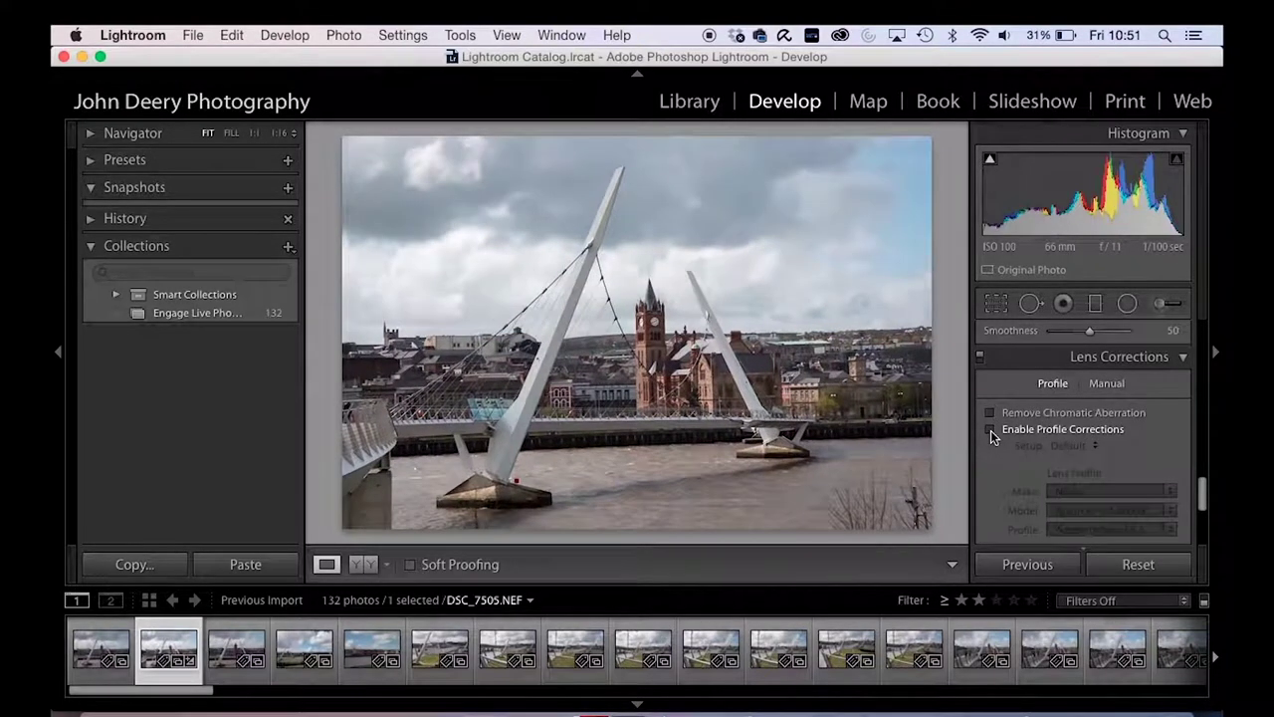
# Compare the bridge photo with and without profile corrections, leaving them enabled and turning on chromatic aberration removal.
pyautogui.click(991, 430)
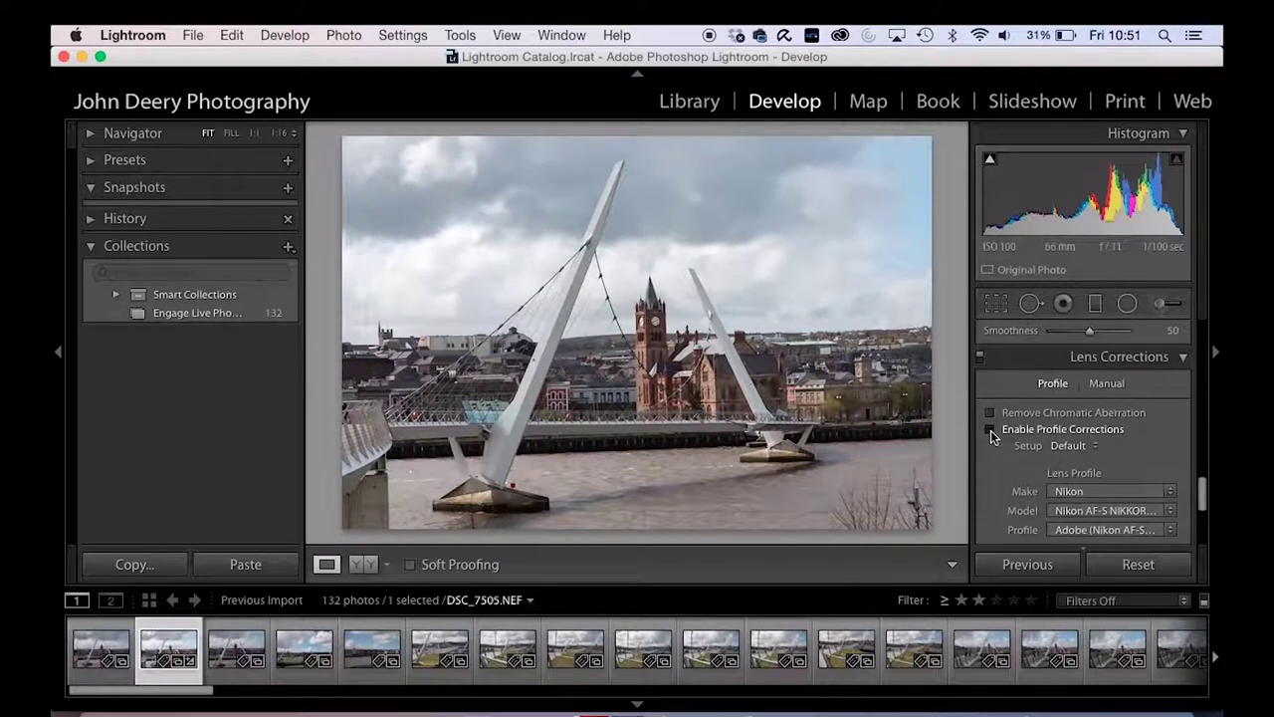
pyautogui.click(990, 430)
pyautogui.click(990, 430)
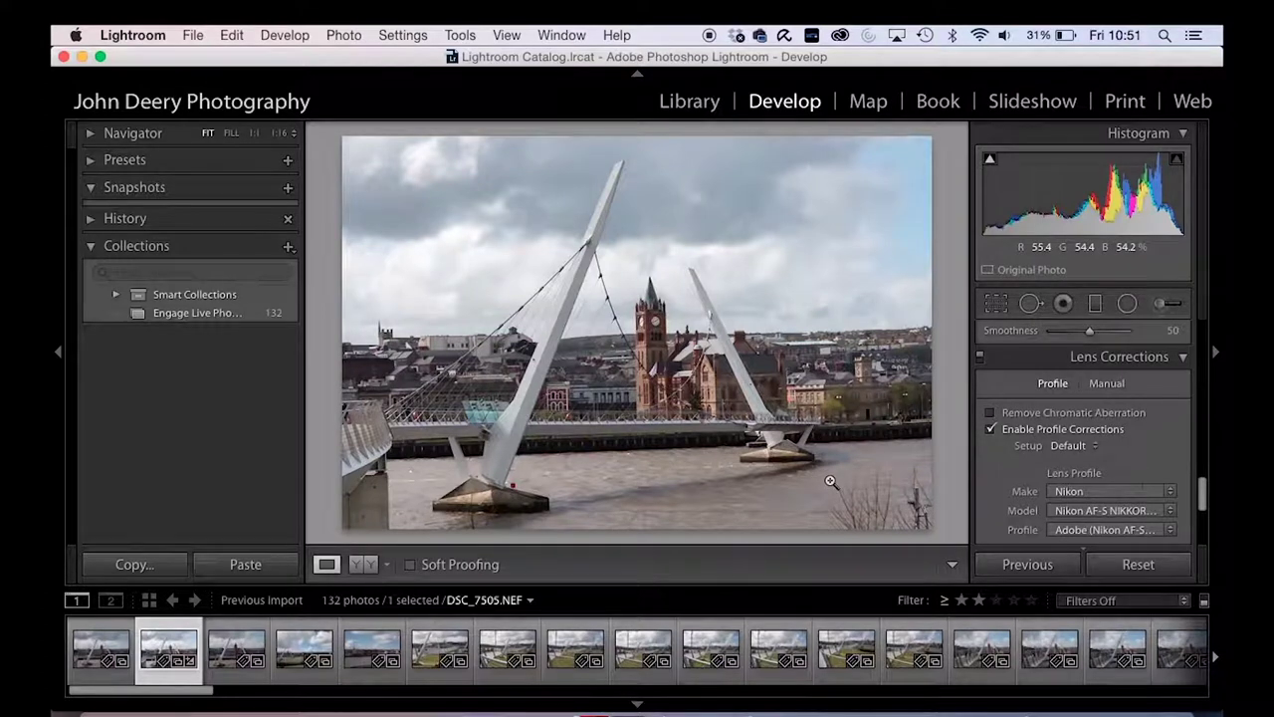
pyautogui.click(992, 430)
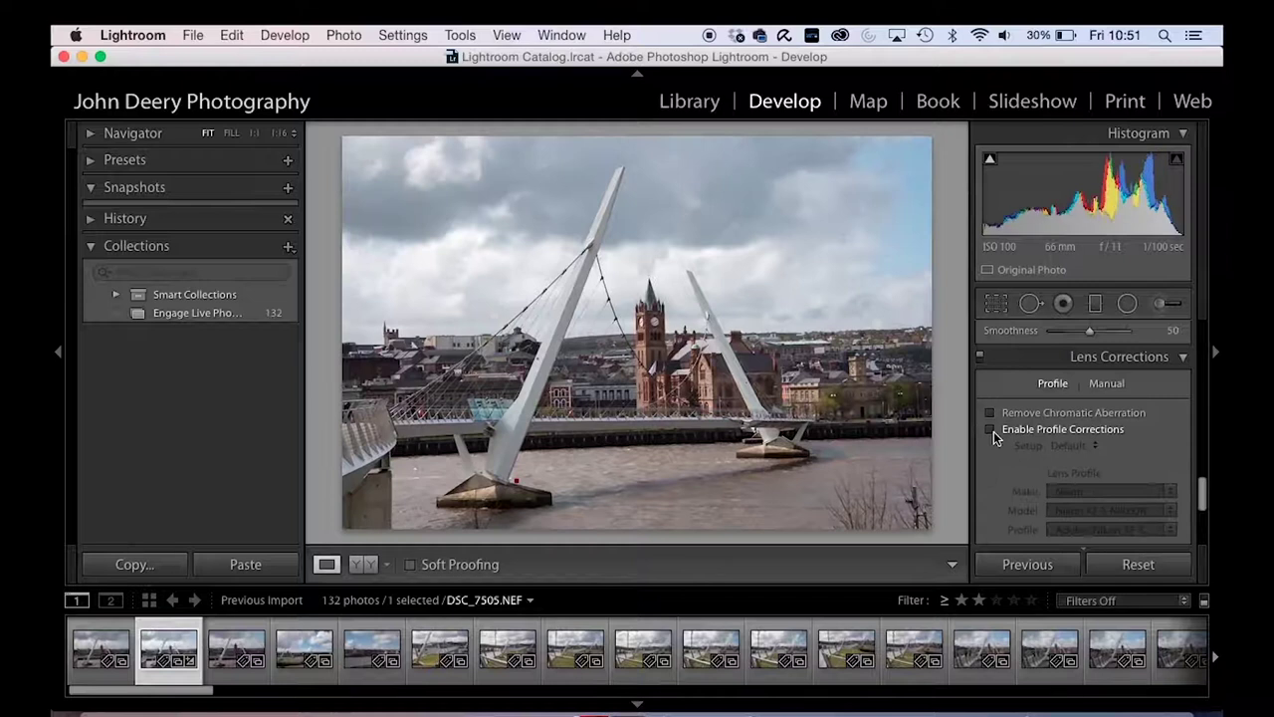
pyautogui.click(991, 430)
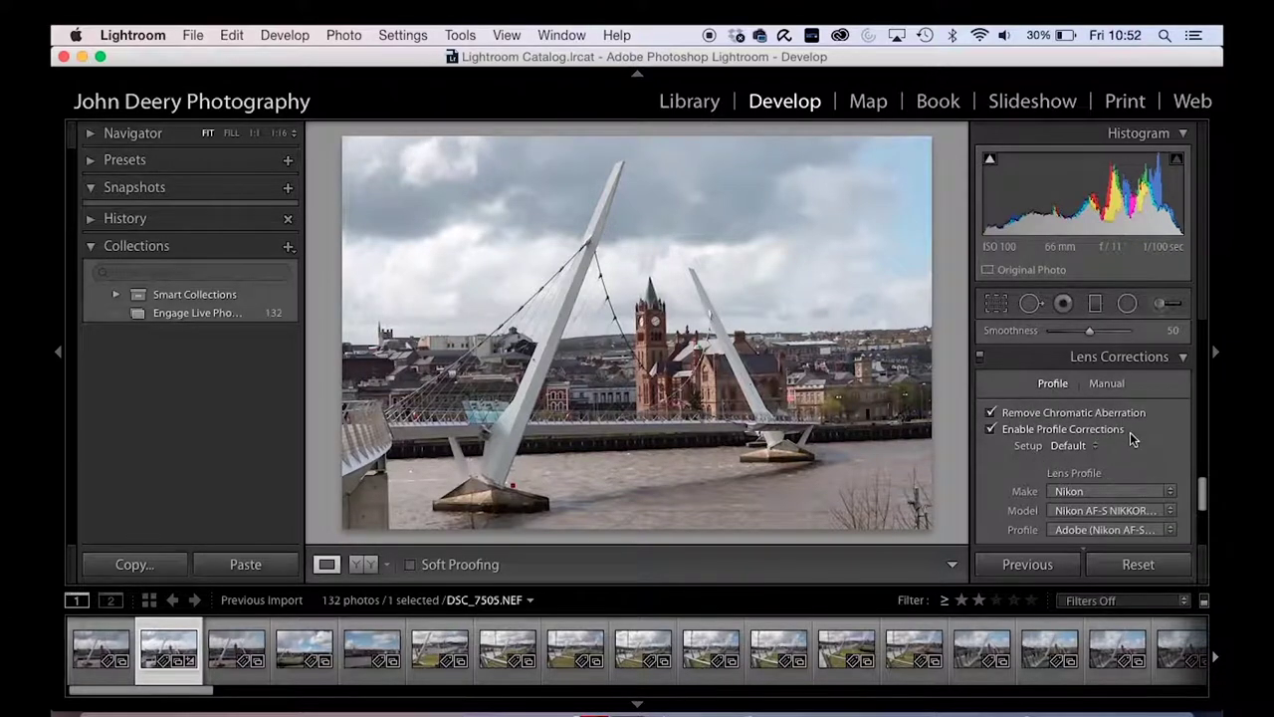
# Review the Nikon lens profile settings and compare the photo with and without the profile corrections, leaving them enabled.
pyautogui.scroll(-3, 1157, 445)
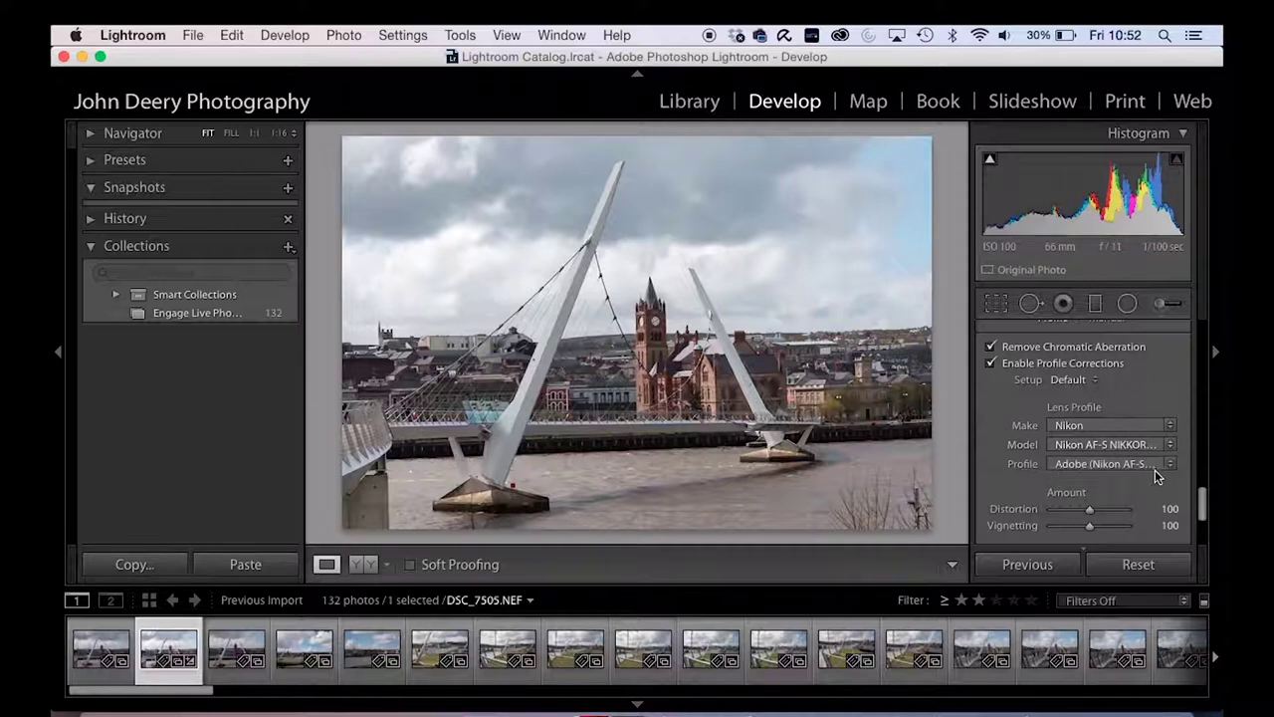
pyautogui.scroll(-5, 1151, 464)
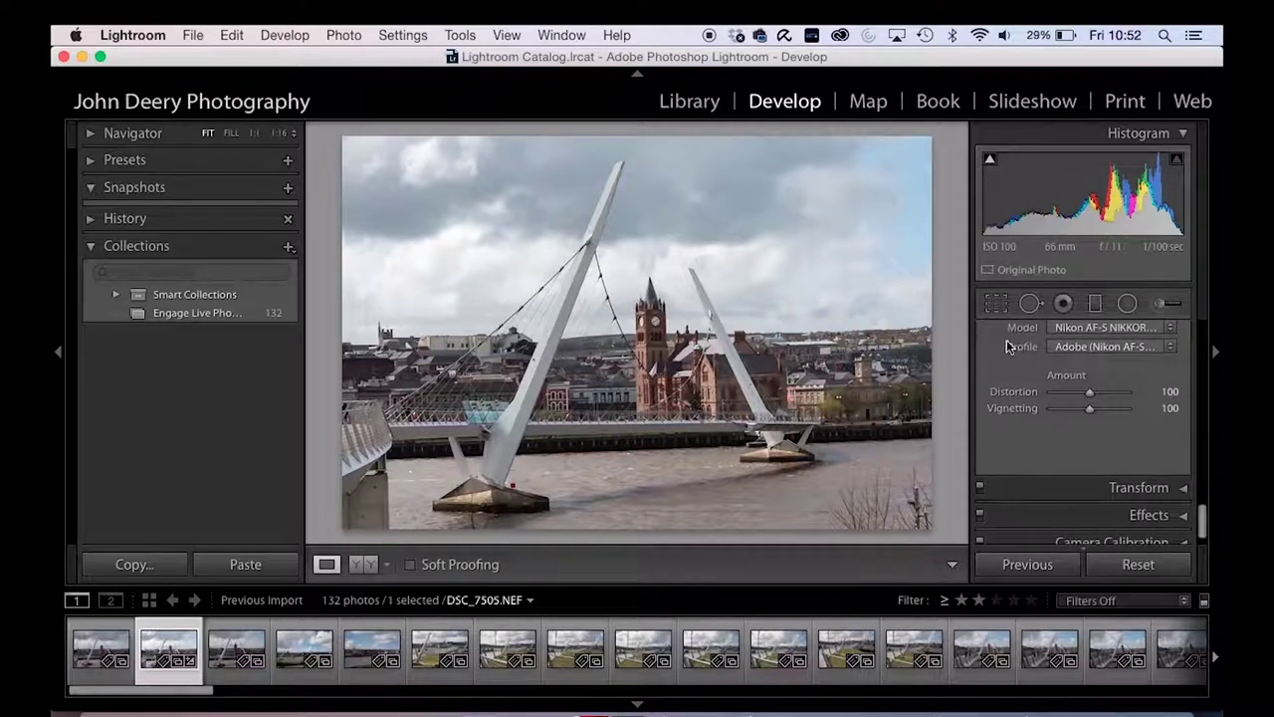
pyautogui.click(1037, 396)
pyautogui.moveTo(1037, 401); pyautogui.dragTo(1038, 398)
pyautogui.scroll(4, 1044, 399)
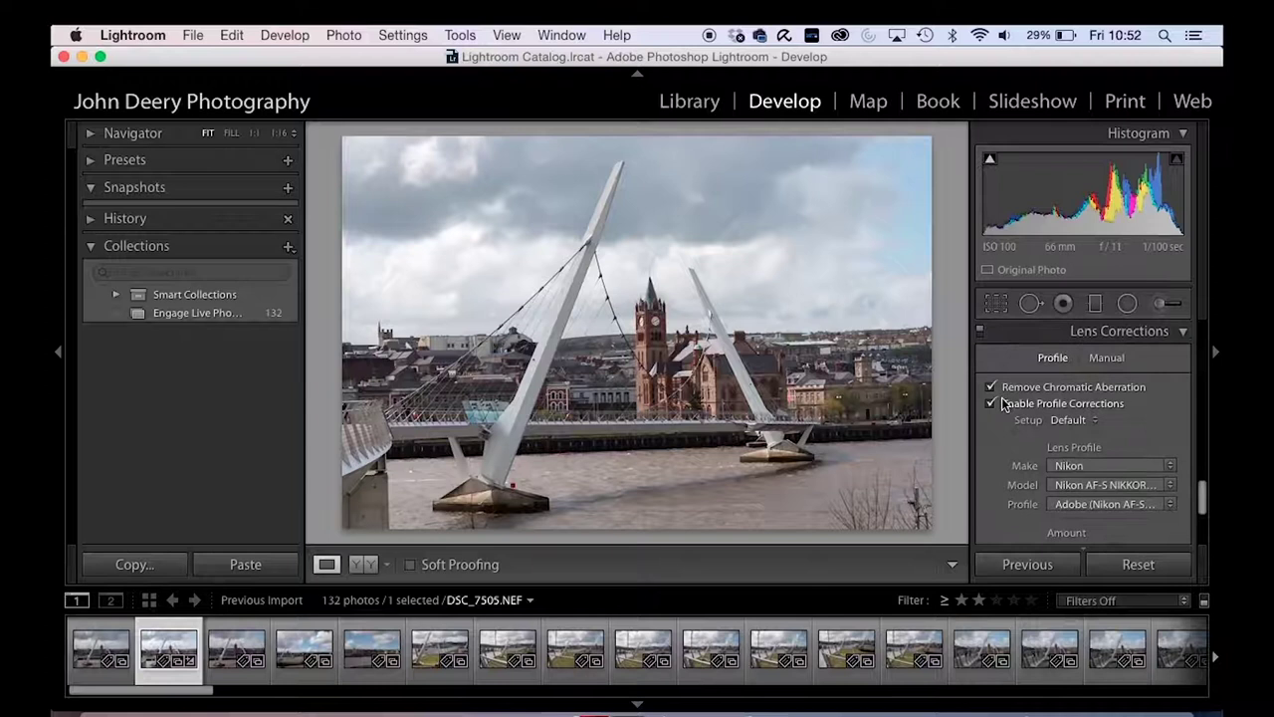
pyautogui.click(990, 404)
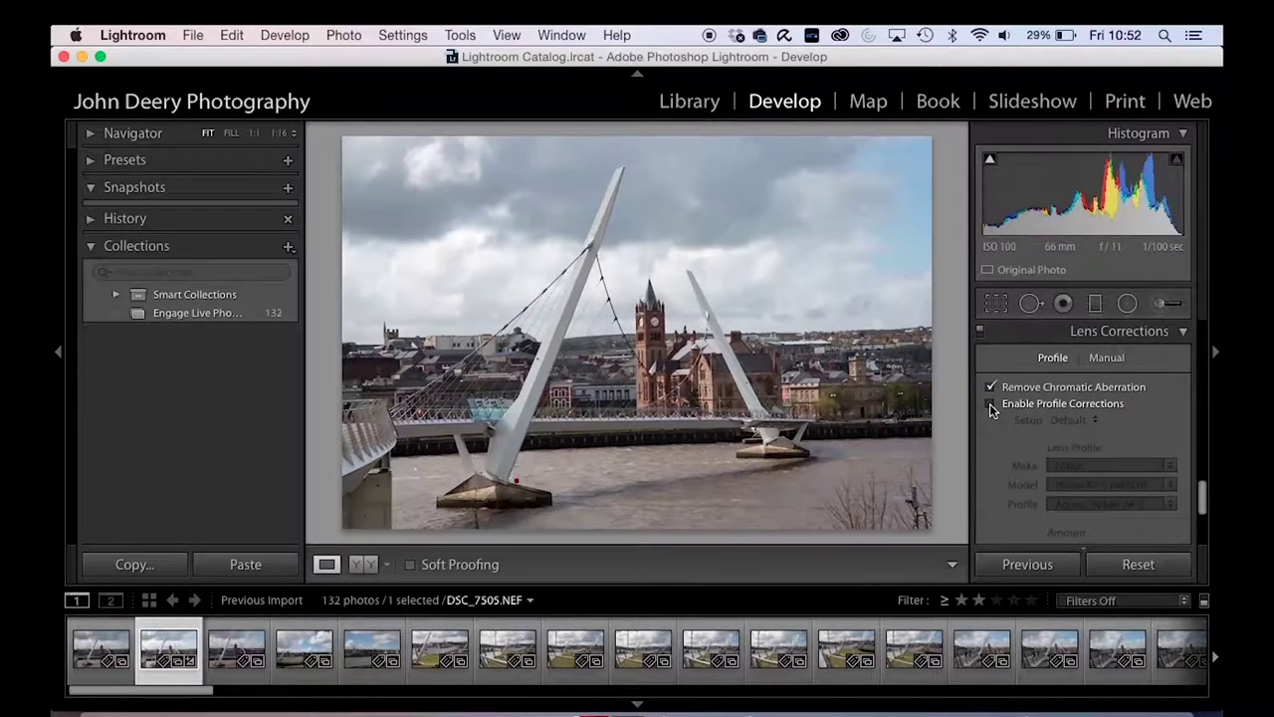
pyautogui.click(989, 403)
pyautogui.click(990, 403)
pyautogui.click(990, 403)
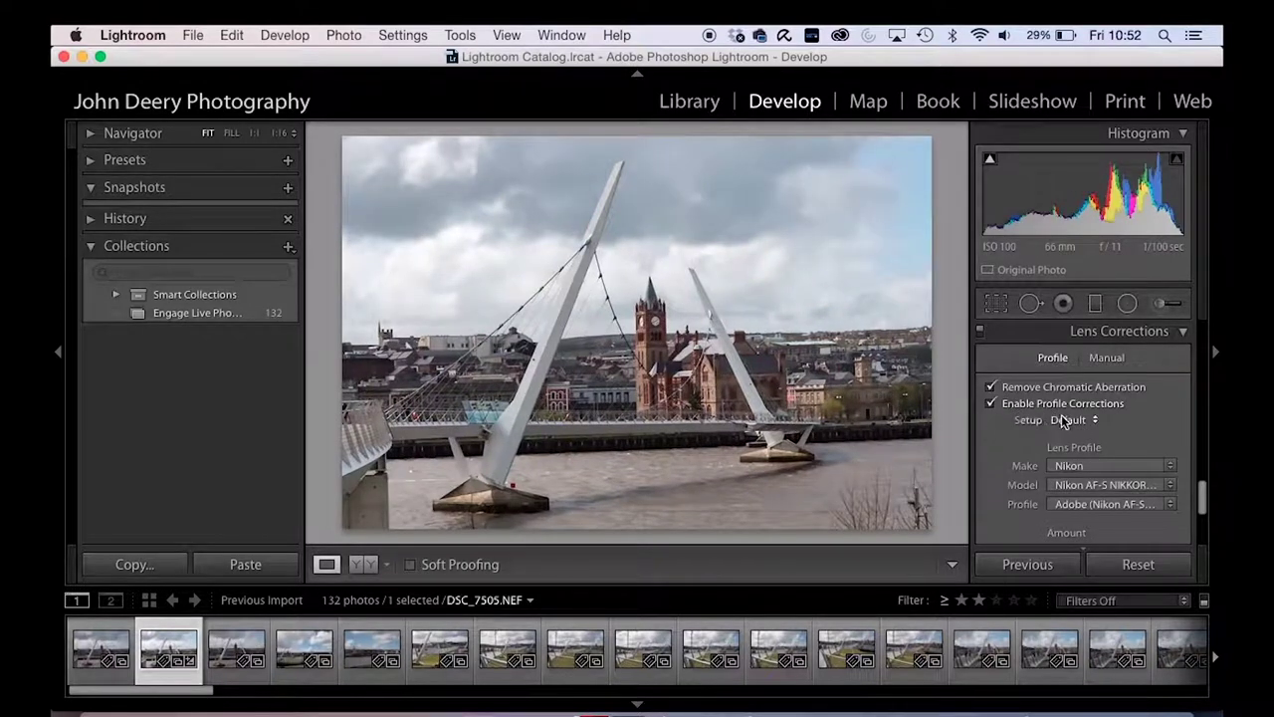
# Try the lens profile's distortion amount at 126, and reset it to 100.
pyautogui.scroll(-5, 1061, 416)
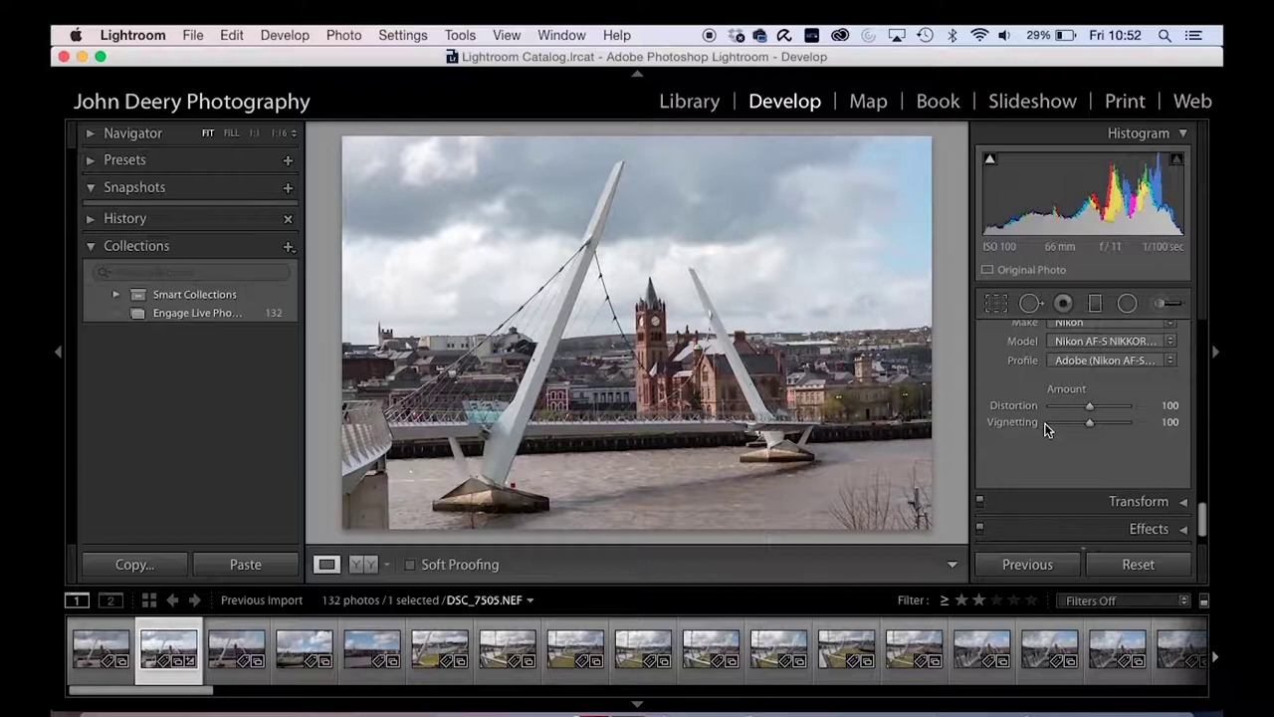
pyautogui.moveTo(1067, 410)
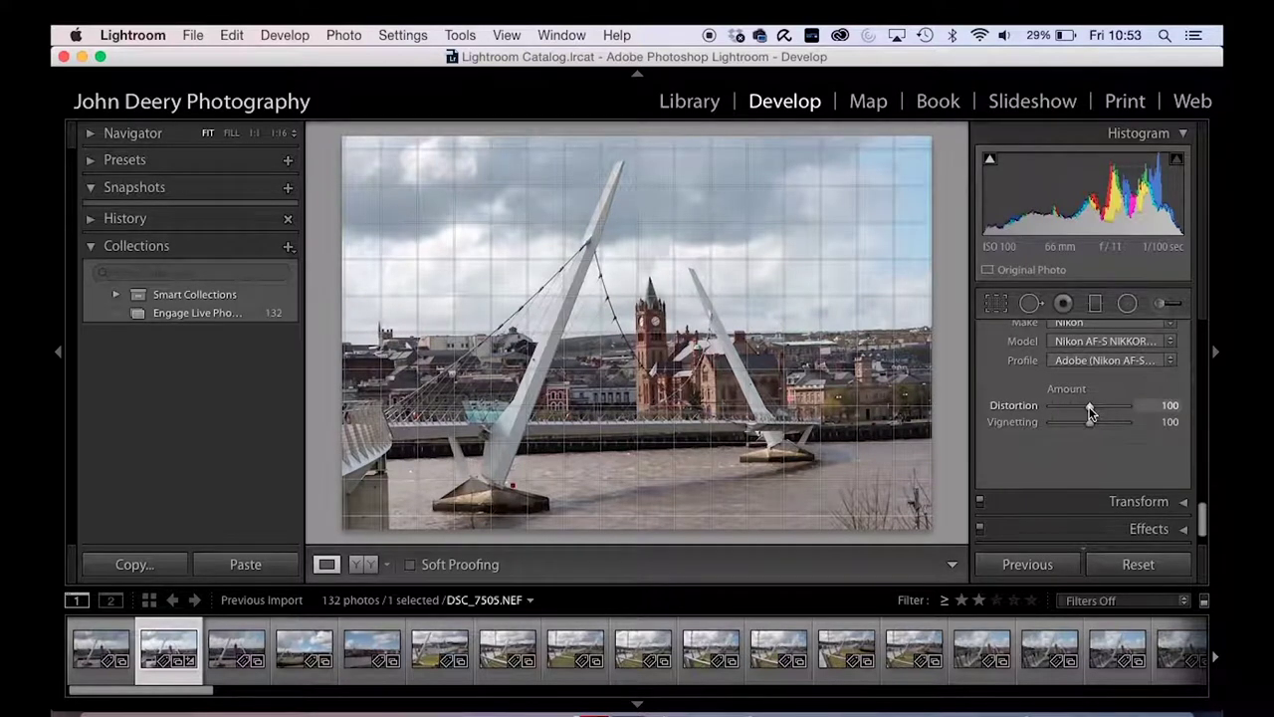
pyautogui.click(1089, 410)
pyautogui.moveTo(1090, 410)
pyautogui.mouseDown()
pyautogui.moveTo(1131, 414)
pyautogui.moveTo(1017, 406)
pyautogui.moveTo(1165, 409)
pyautogui.moveTo(1008, 421)
pyautogui.moveTo(1161, 430)
pyautogui.moveTo(1003, 403)
pyautogui.moveTo(1183, 416)
pyautogui.moveTo(1032, 412)
pyautogui.moveTo(1112, 412)
pyautogui.moveTo(1098, 414)
pyautogui.mouseUp()
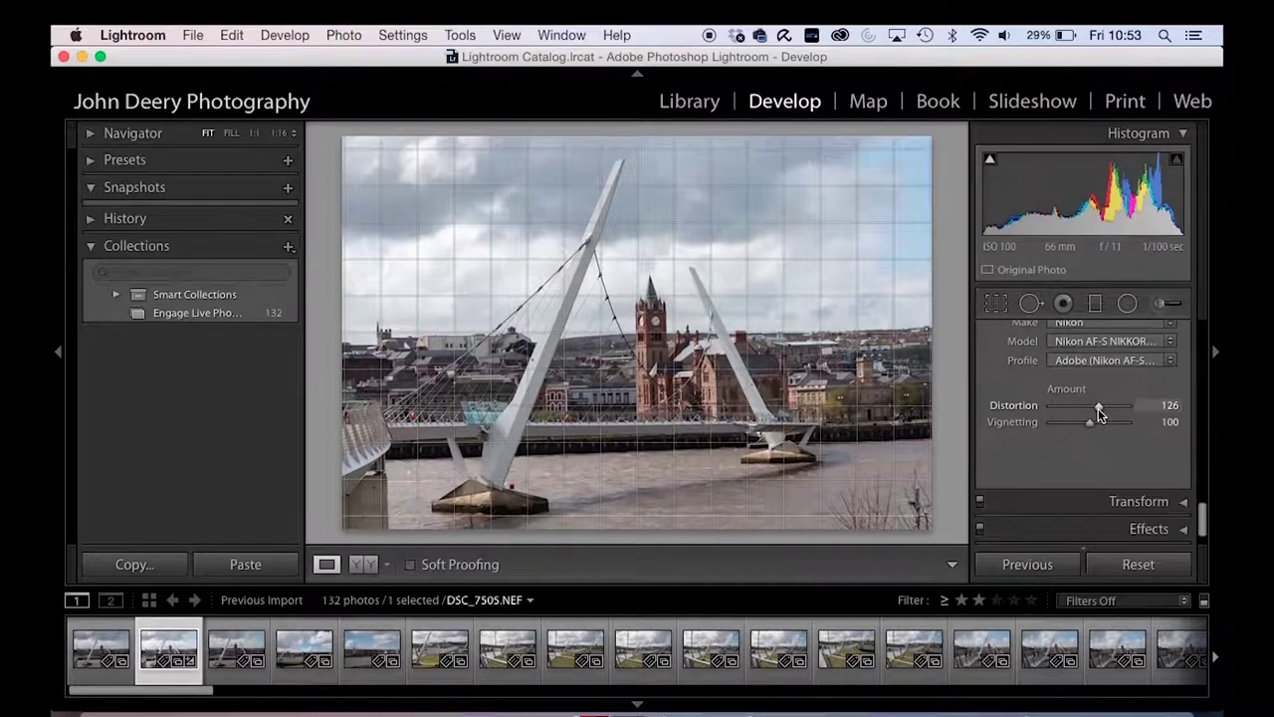
pyautogui.doubleClick(1098, 408)
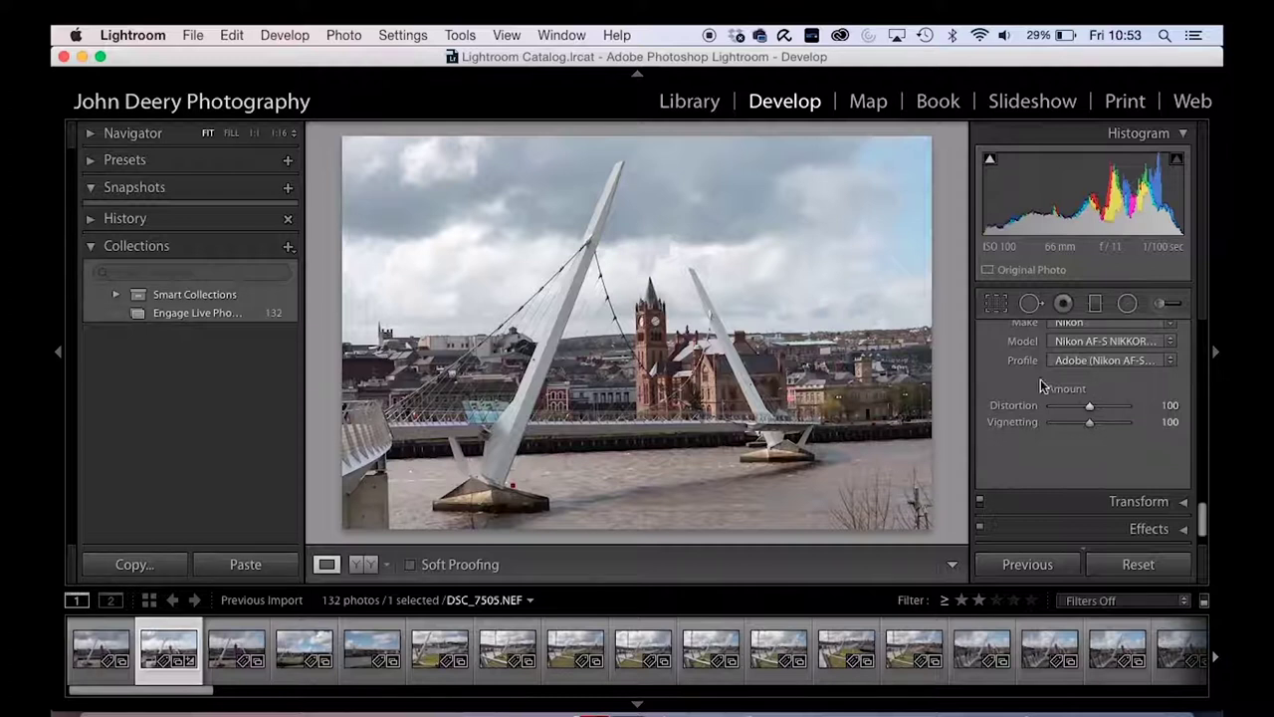
# Try the lens profile's vignetting amount at 96, 128 and 117, and reset it to 100.
pyautogui.moveTo(1080, 405)
pyautogui.mouseDown()
pyautogui.moveTo(1069, 412)
pyautogui.moveTo(1093, 407)
pyautogui.mouseUp()
pyautogui.moveTo(1091, 428); pyautogui.dragTo(1091, 430)
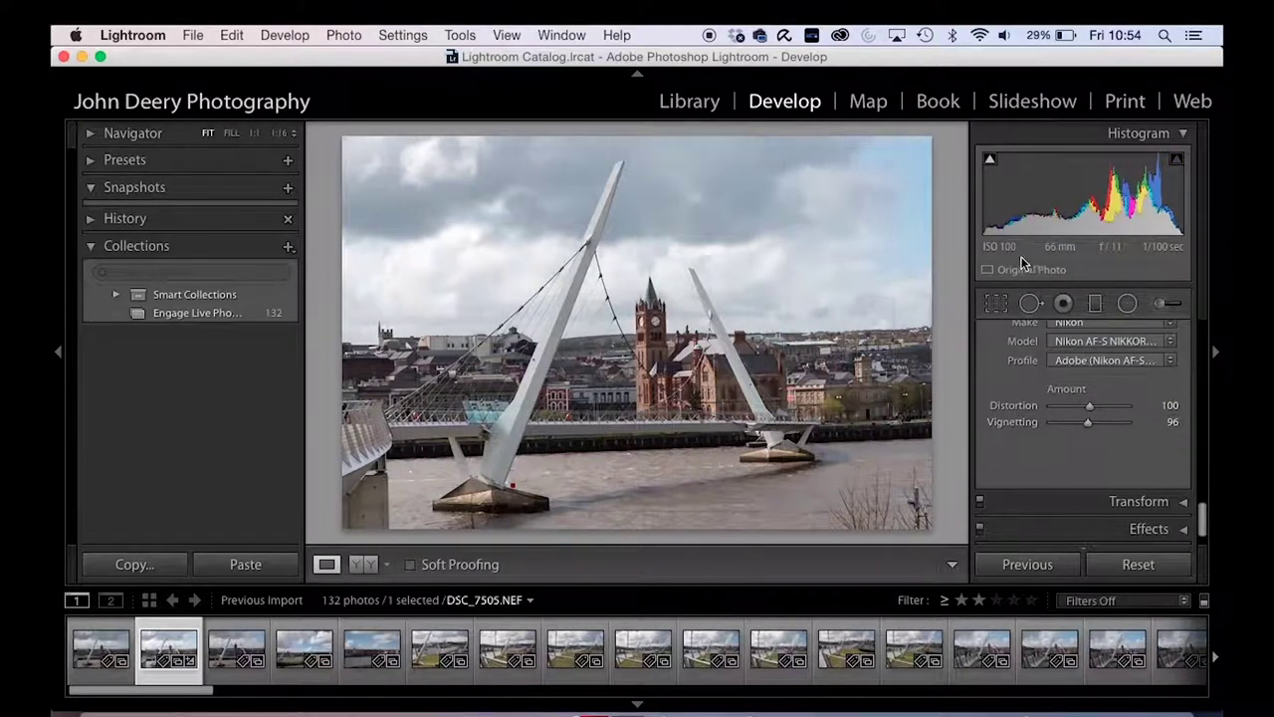
pyautogui.moveTo(1086, 427)
pyautogui.mouseDown()
pyautogui.moveTo(1009, 427)
pyautogui.moveTo(1175, 427)
pyautogui.moveTo(1084, 427)
pyautogui.moveTo(1103, 428)
pyautogui.mouseUp()
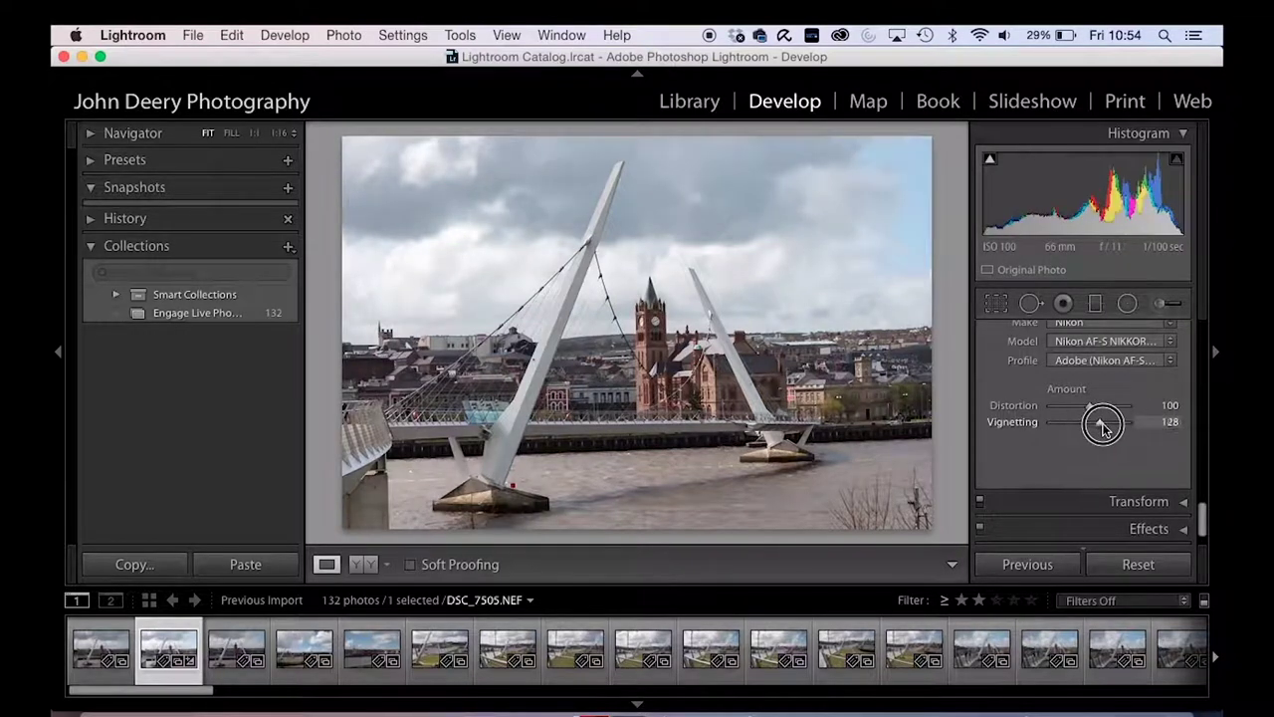
pyautogui.doubleClick(1103, 426)
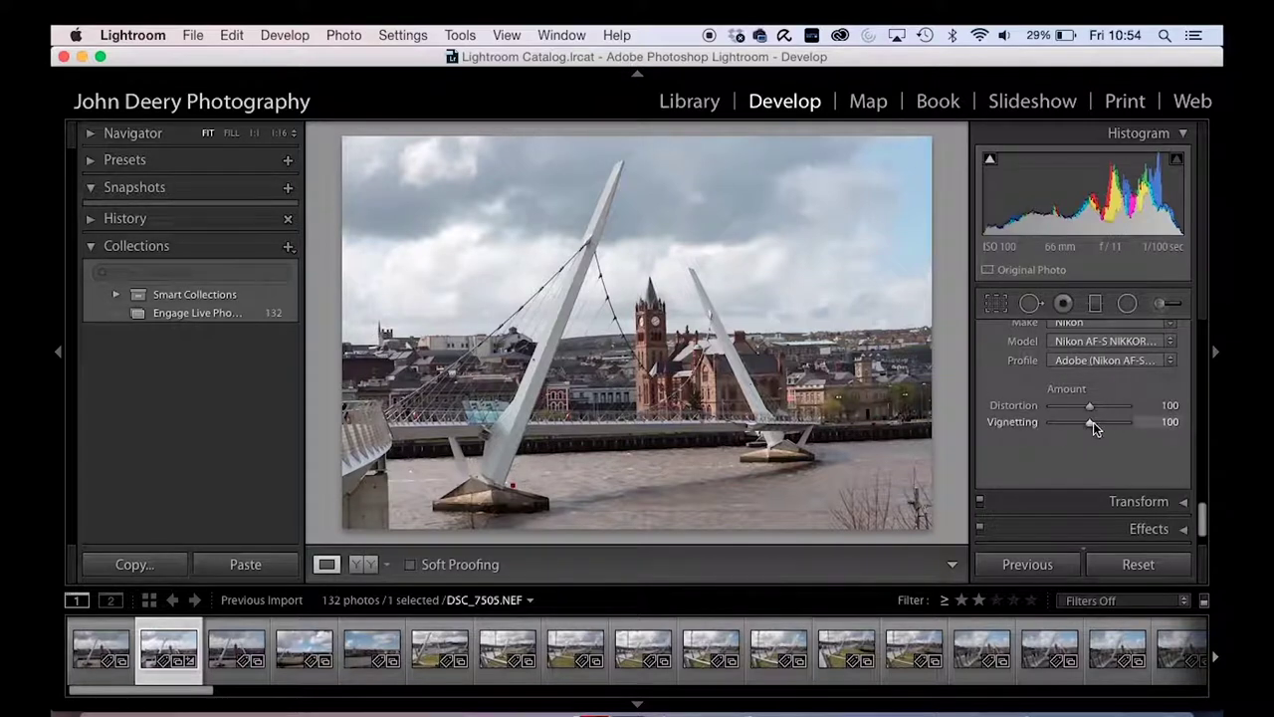
pyautogui.click(1090, 410)
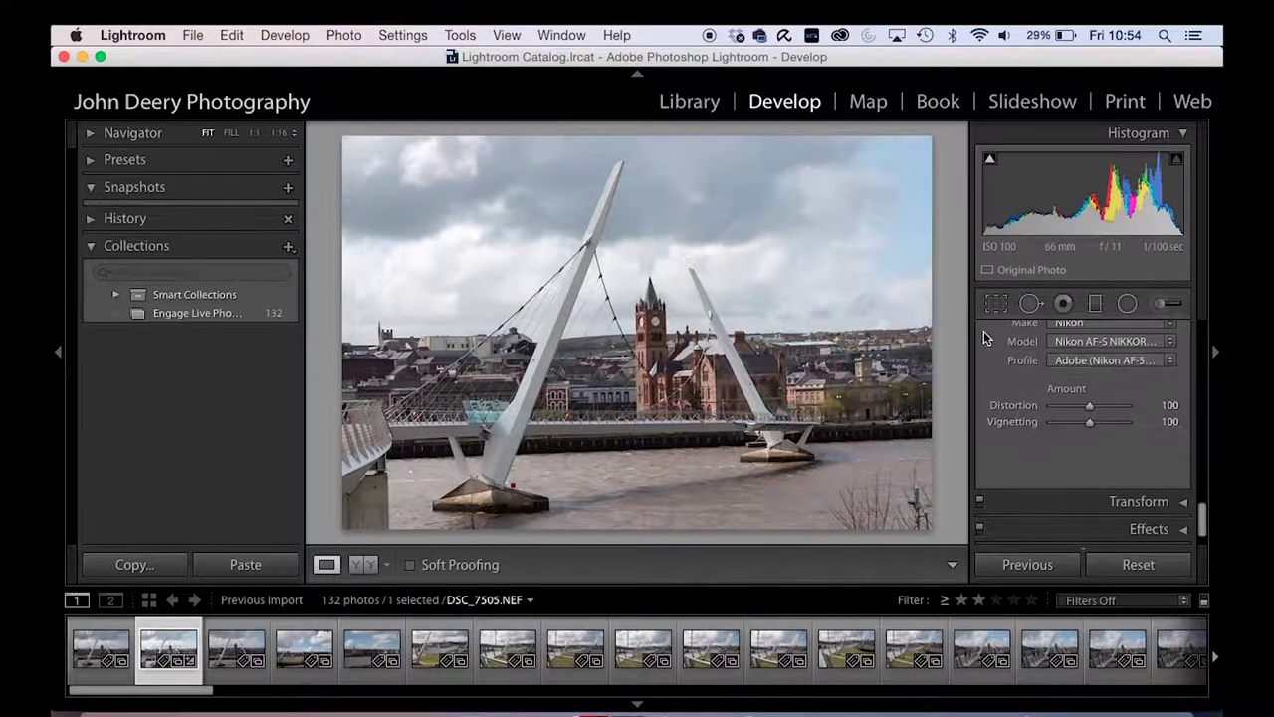
pyautogui.click(1090, 422)
pyautogui.moveTo(1090, 424); pyautogui.dragTo(1095, 424)
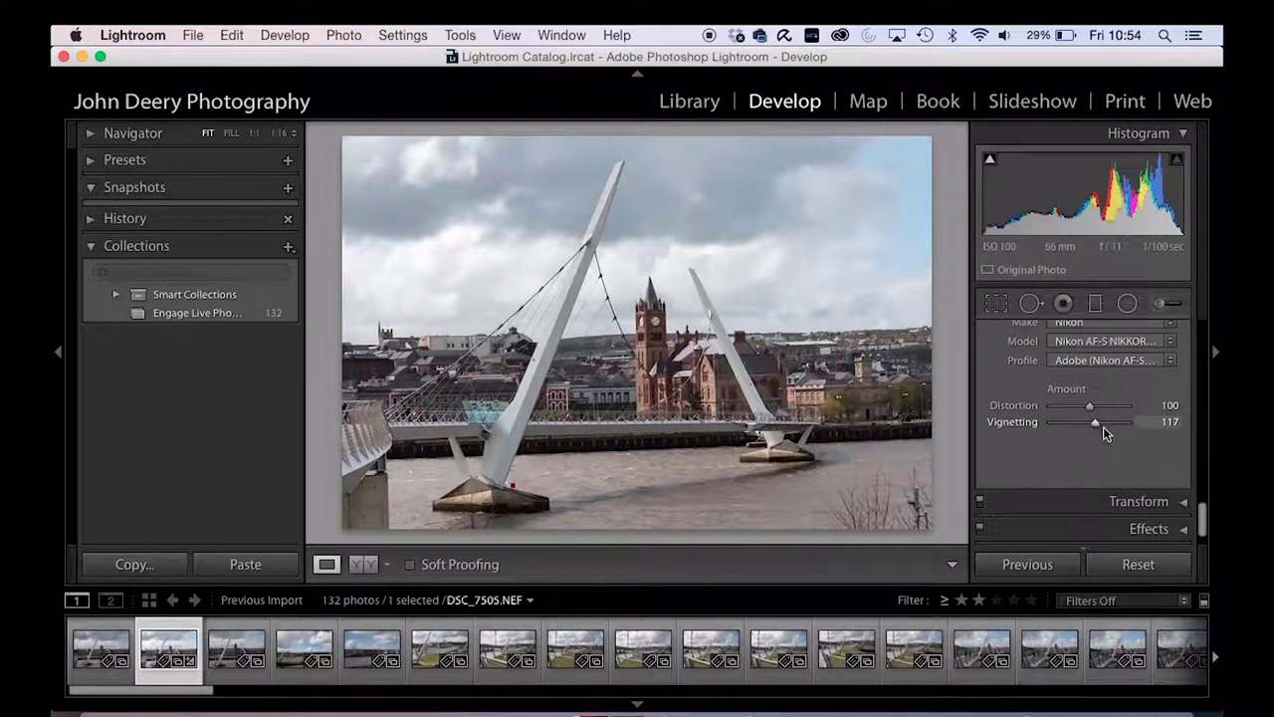
pyautogui.doubleClick(1096, 423)
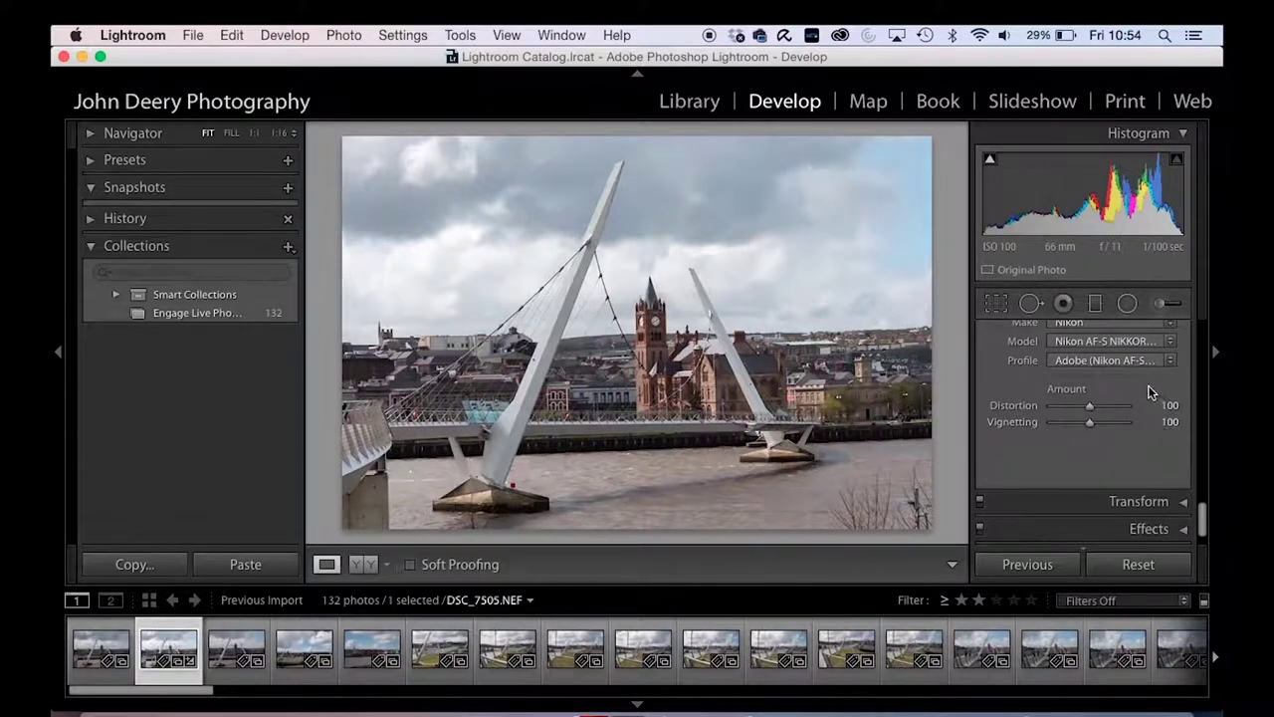
# Try Transform values of vertical -38, horizontal +32, rotate -10, aspect +60, scale 55 and offsets +48.8/+15.7, and reset them all.
pyautogui.scroll(-2, 1153, 396)
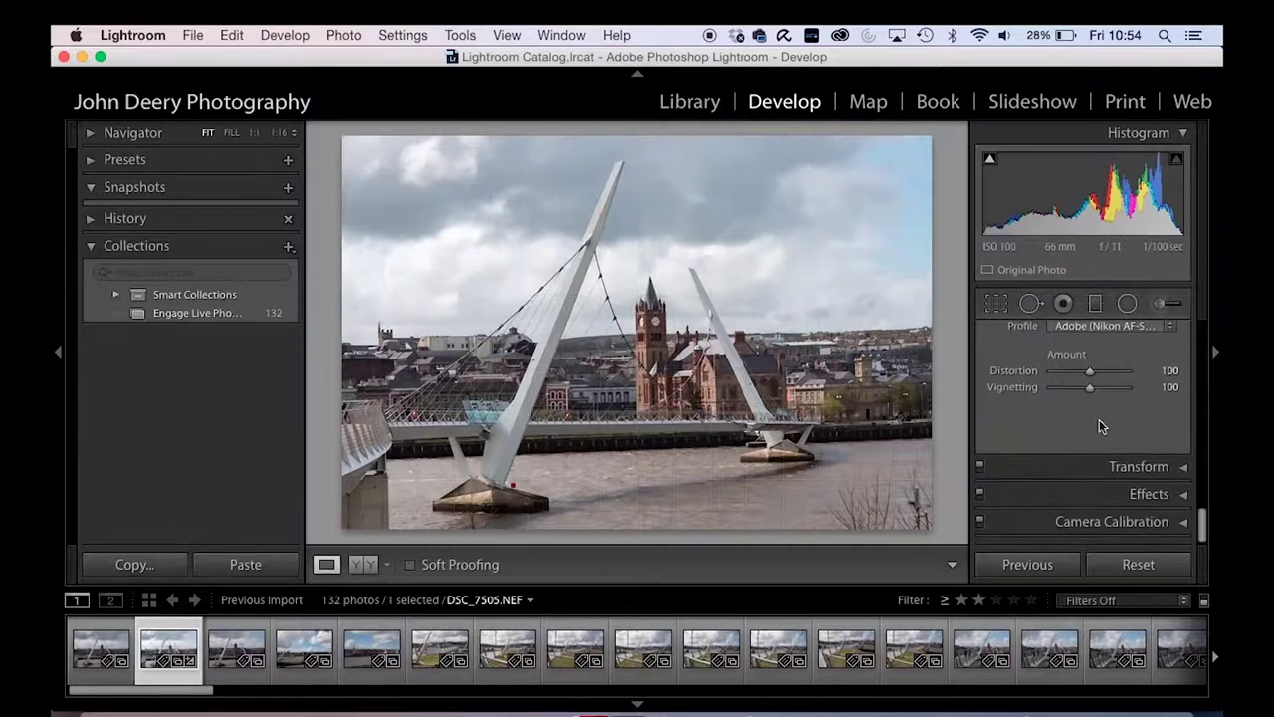
pyautogui.scroll(5, 1154, 386)
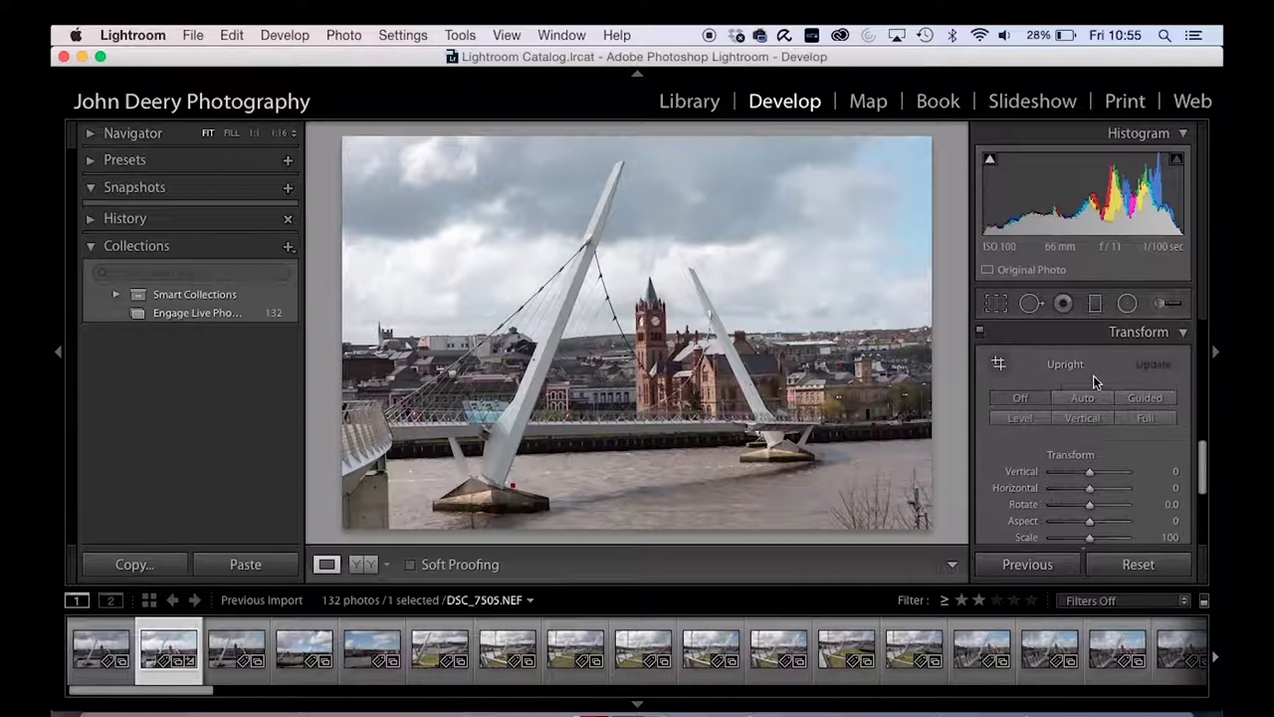
pyautogui.scroll(-3, 1099, 444)
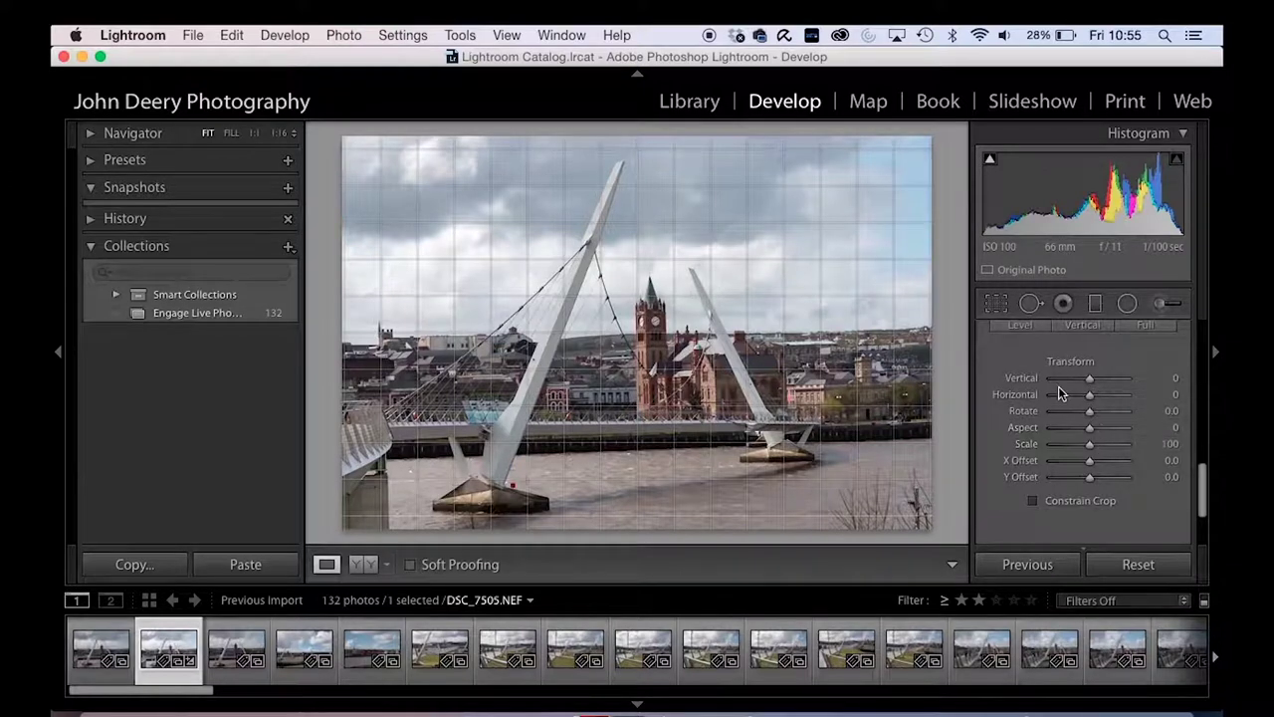
pyautogui.moveTo(1091, 382); pyautogui.dragTo(1095, 477)
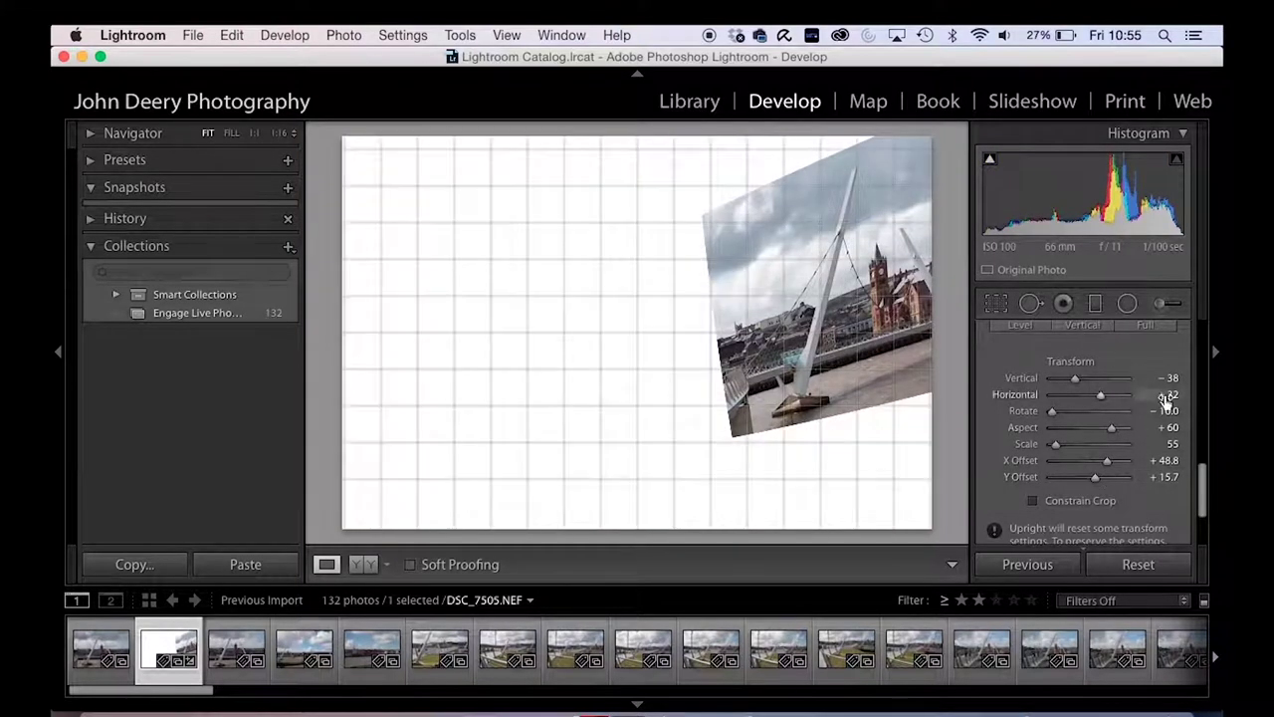
pyautogui.click(1164, 379)
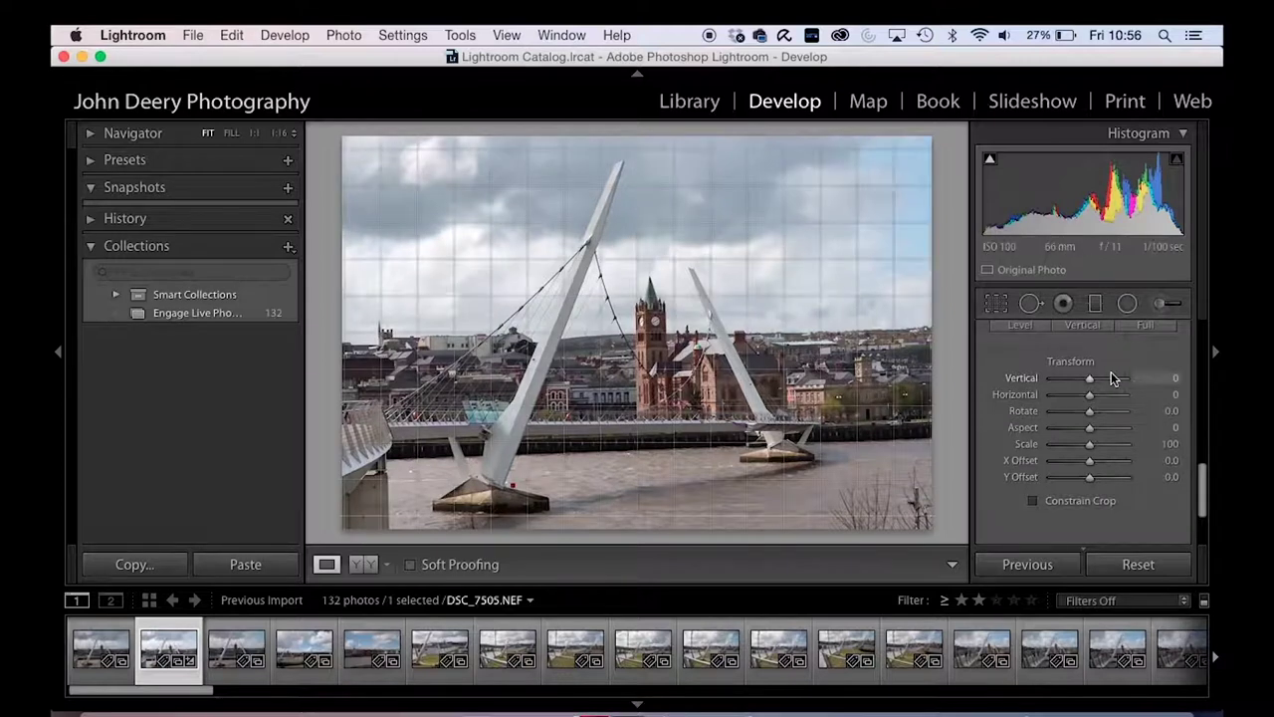
# Correct the bridge photo's perspective with a vertical transform of -18 and a rotation of about +0.4.
pyautogui.moveTo(1091, 384); pyautogui.dragTo(1091, 410)
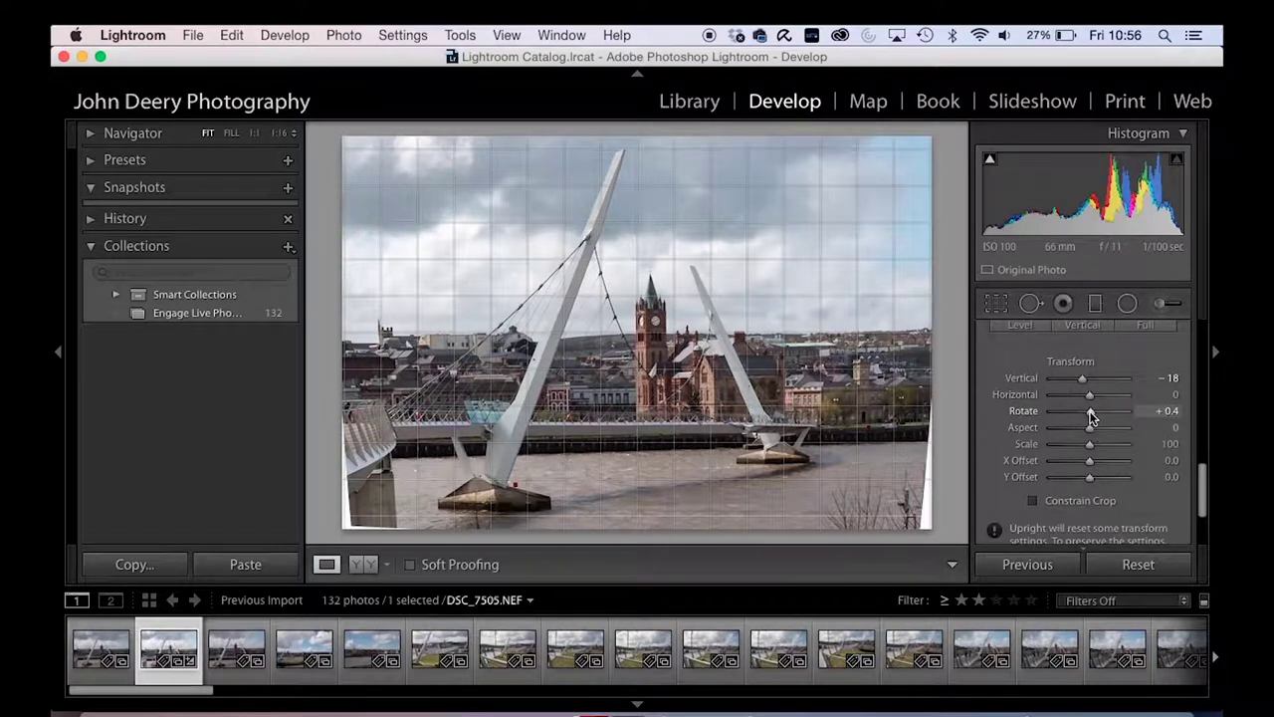
pyautogui.click(1083, 378)
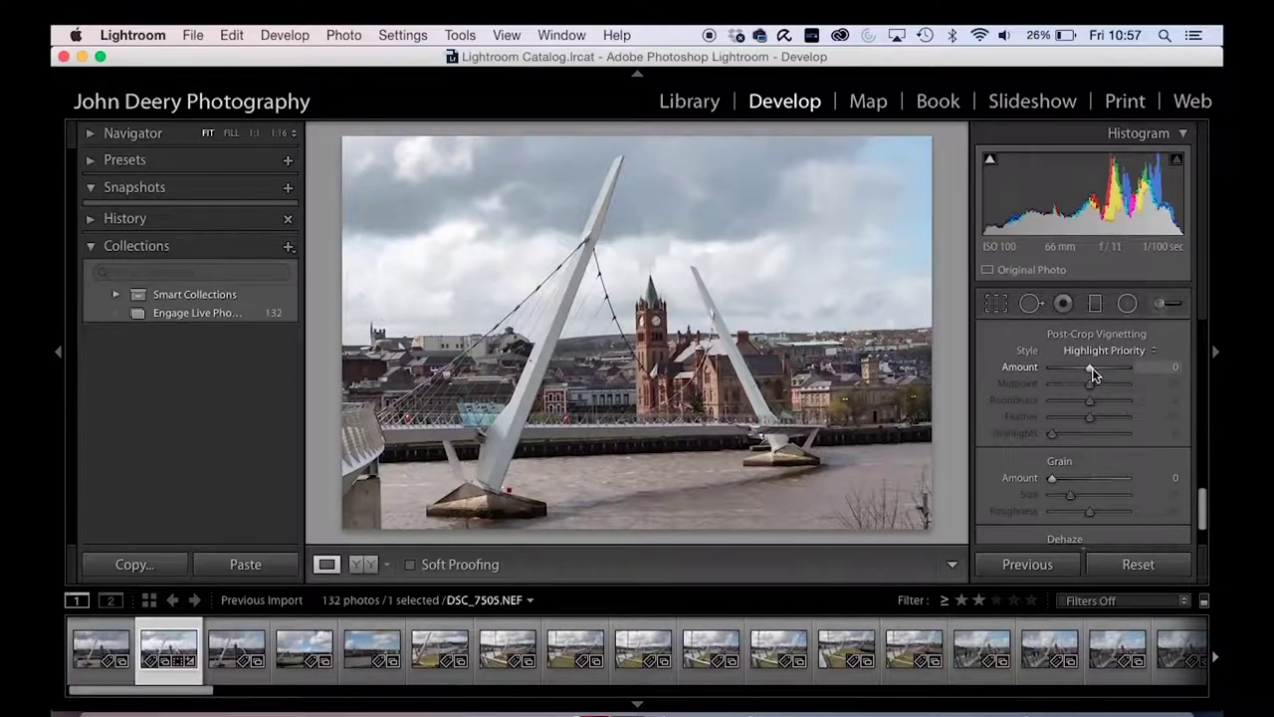
# Try a darkening post-crop vignette, reset it, and set its amount to -100.
pyautogui.moveTo(1091, 370)
pyautogui.mouseDown()
pyautogui.moveTo(1122, 369)
pyautogui.moveTo(1075, 372)
pyautogui.mouseUp()
pyautogui.doubleClick(1074, 374)
pyautogui.moveTo(1089, 370)
pyautogui.mouseDown()
pyautogui.moveTo(1137, 366)
pyautogui.moveTo(1025, 368)
pyautogui.moveTo(1083, 365)
pyautogui.mouseUp()
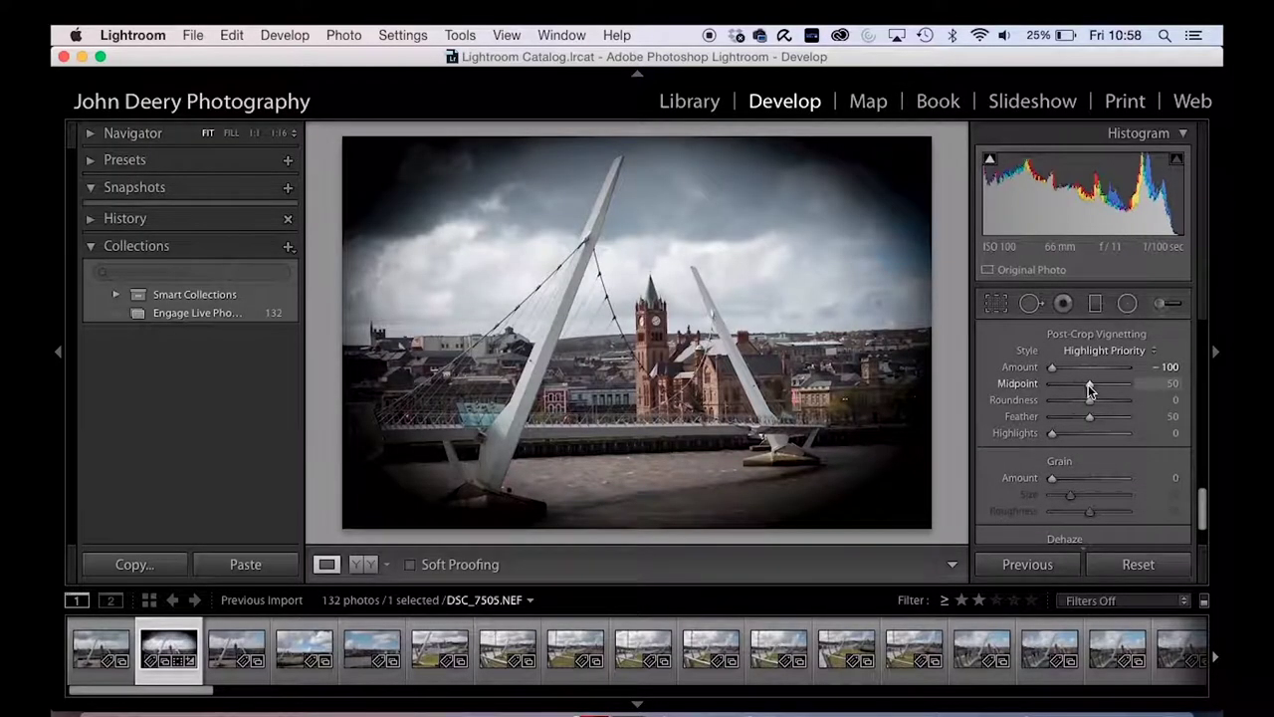
# Try vignette midpoints of 46 and 0 with roundness -100, returning the midpoint to 50 and setting roundness to +17.
pyautogui.moveTo(1088, 390); pyautogui.dragTo(1028, 403)
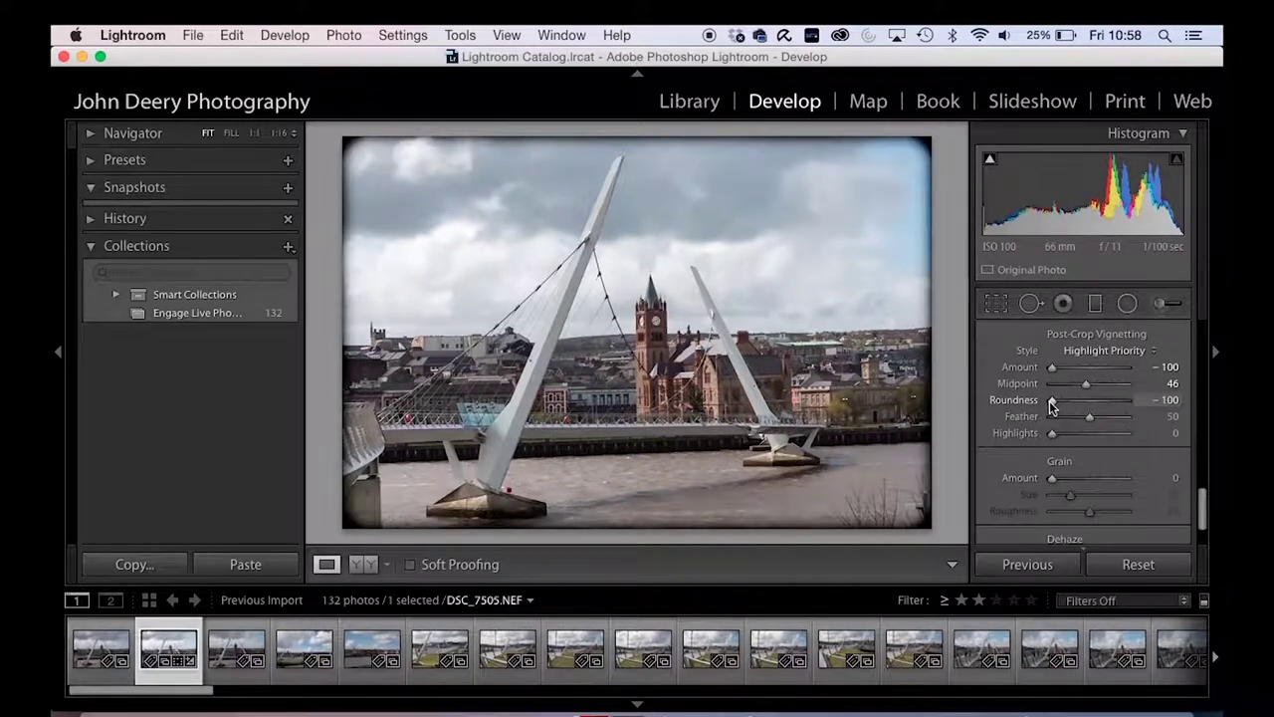
pyautogui.moveTo(1088, 387); pyautogui.dragTo(1021, 382)
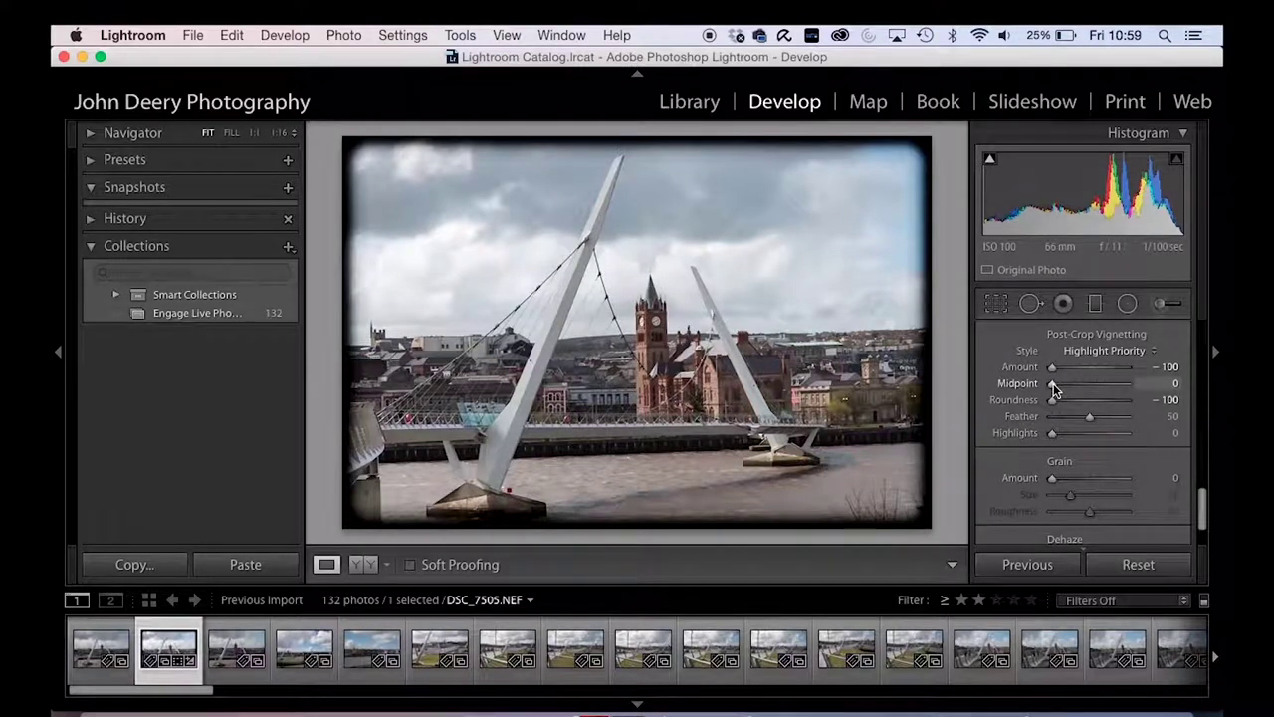
pyautogui.moveTo(1053, 386); pyautogui.dragTo(1089, 384)
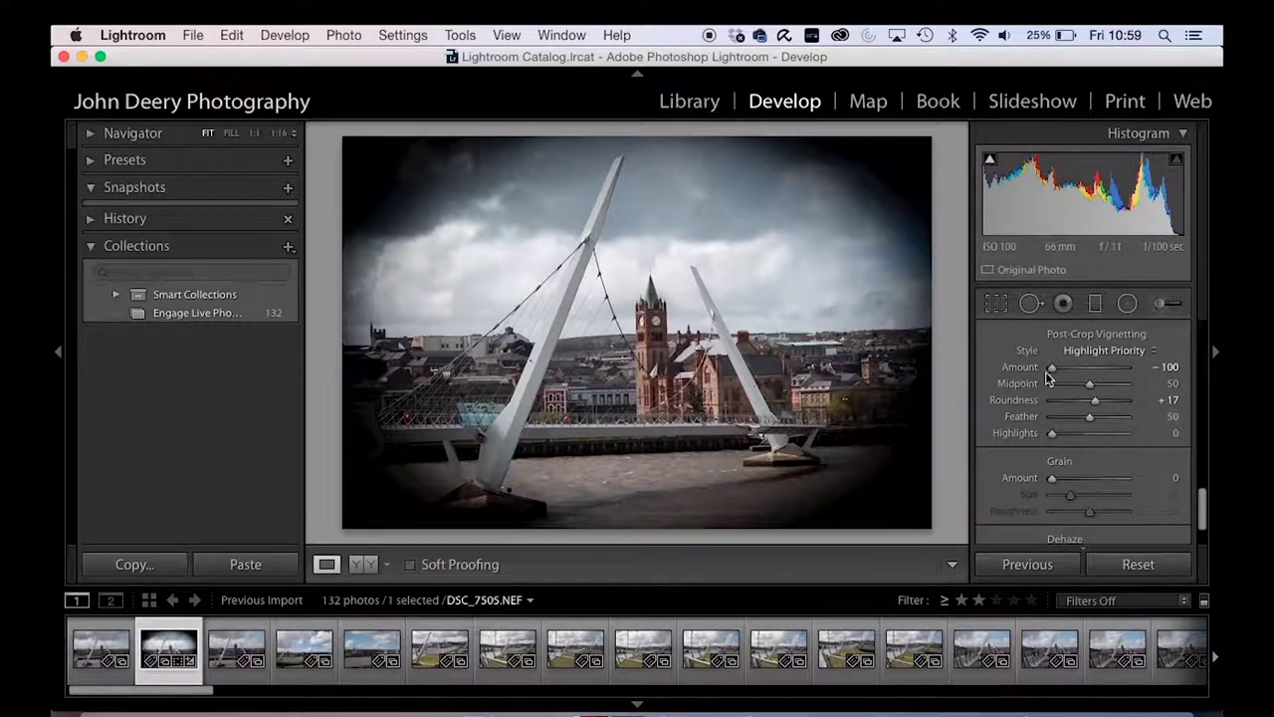
# Try the vignette's feather at 0 for a hard edge, and set it to 100.
pyautogui.click(1090, 420)
pyautogui.moveTo(1089, 420); pyautogui.dragTo(995, 418)
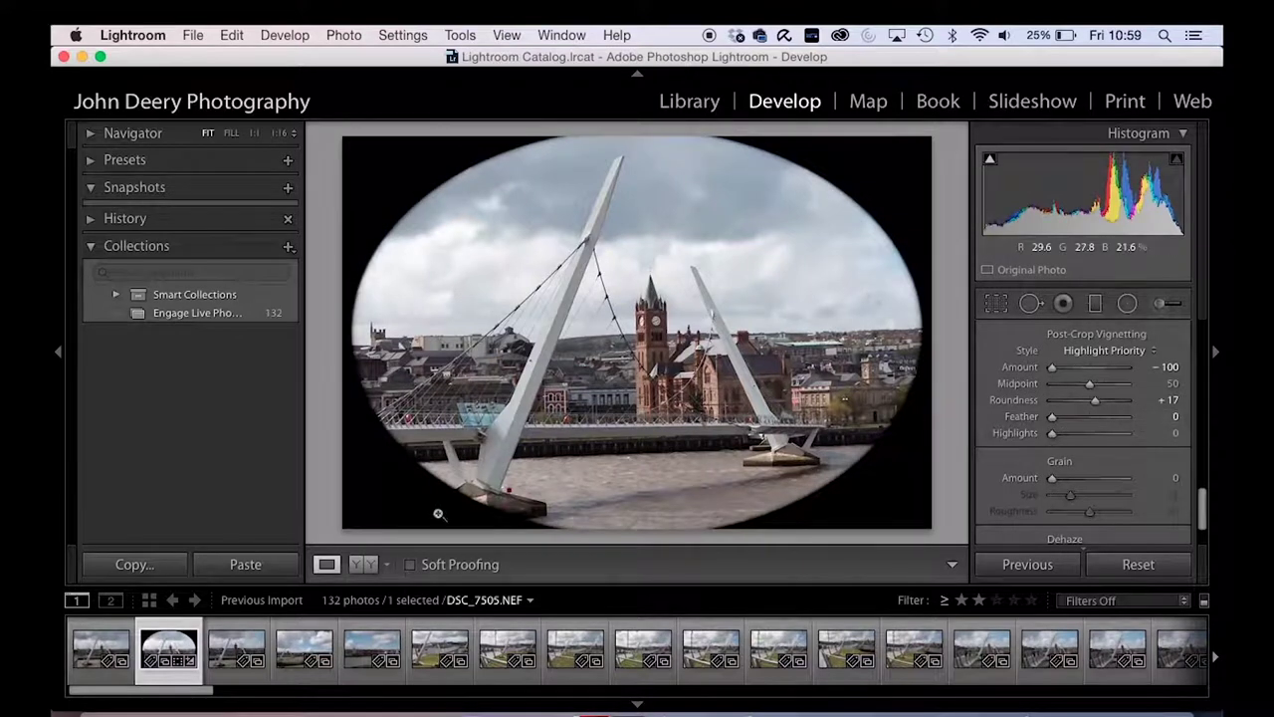
pyautogui.click(1050, 422)
pyautogui.moveTo(1050, 422); pyautogui.dragTo(1152, 421)
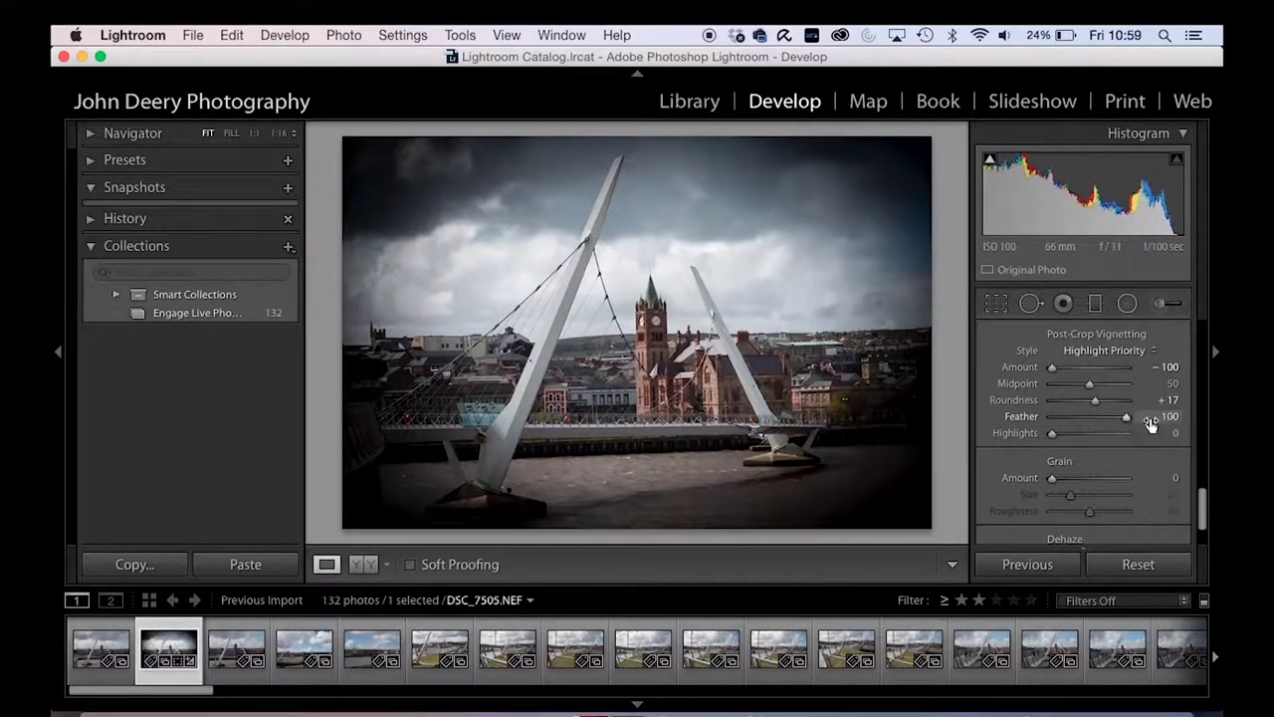
# Set the post-crop vignette's midpoint to 15 and its roundness to +61, keeping highlights at 0.
pyautogui.moveTo(1052, 433)
pyautogui.mouseDown()
pyautogui.moveTo(1101, 450)
pyautogui.moveTo(1049, 430)
pyautogui.mouseUp()
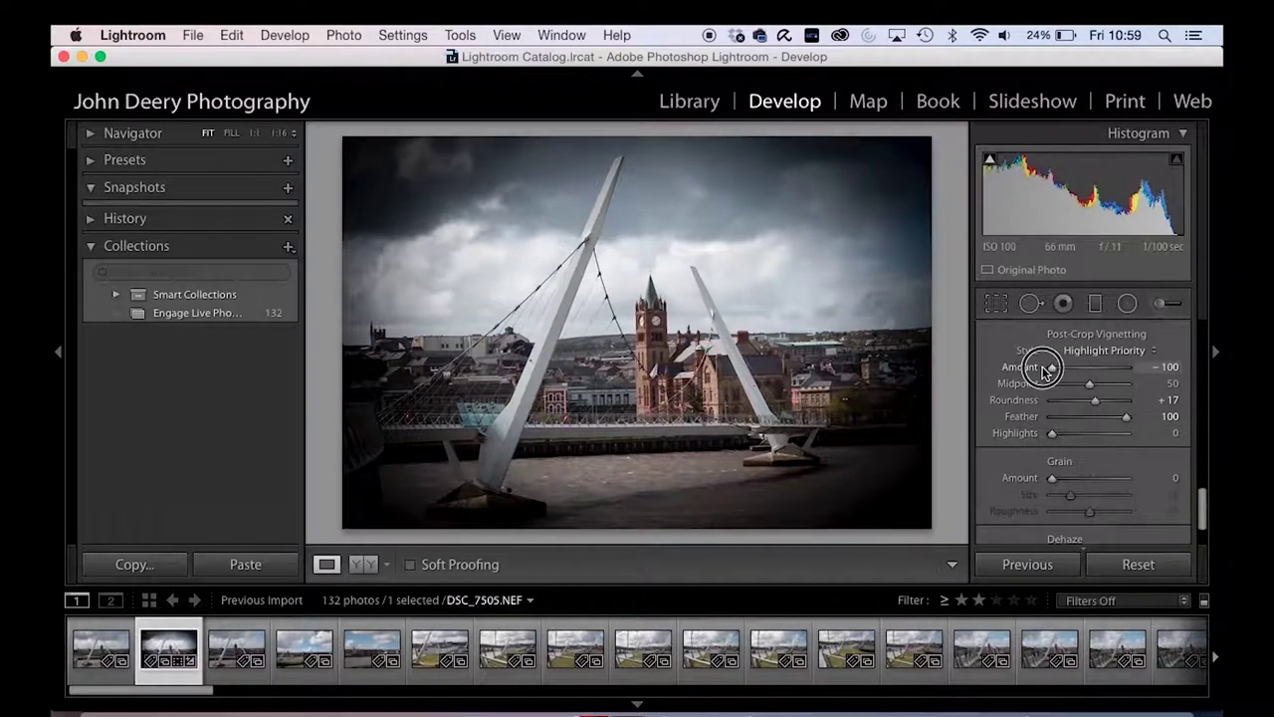
pyautogui.moveTo(1090, 384); pyautogui.dragTo(1060, 382)
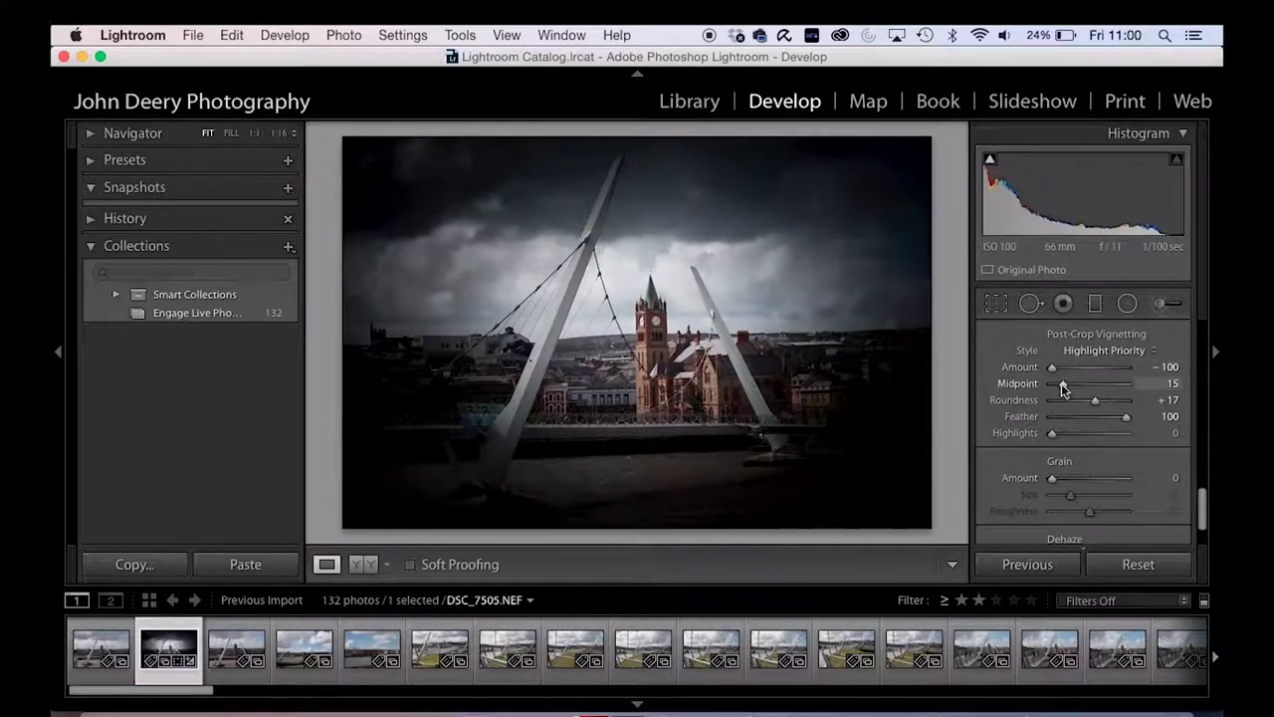
pyautogui.moveTo(1094, 400); pyautogui.dragTo(1113, 404)
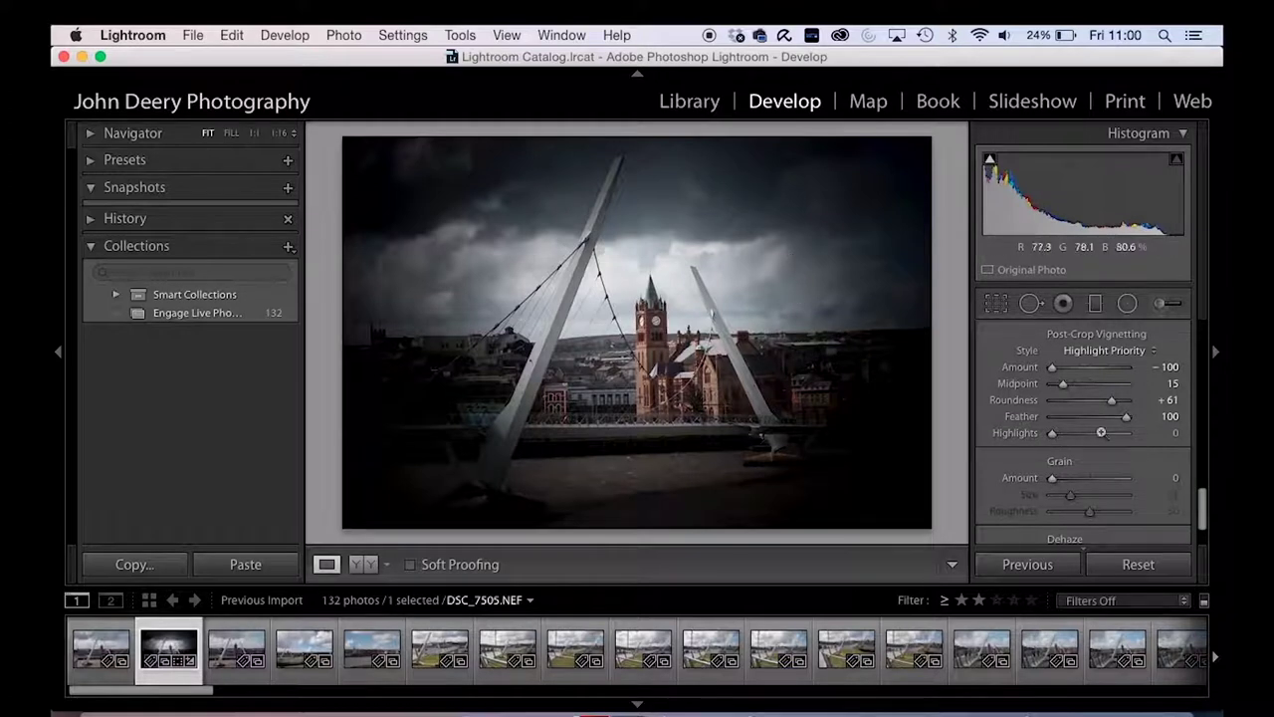
# Try the vignette's highlights at 100, reset its amount to 0, and set the amount to -71.
pyautogui.click(1052, 435)
pyautogui.moveTo(1053, 436); pyautogui.dragTo(1170, 452)
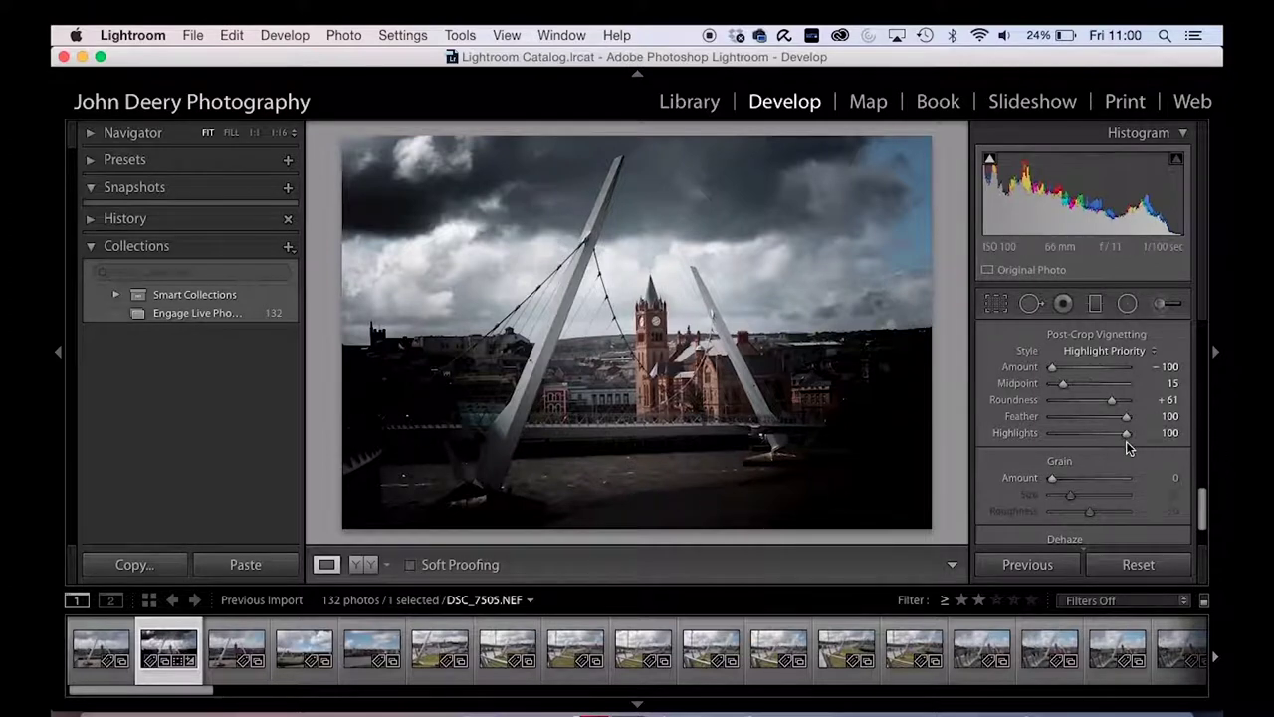
pyautogui.doubleClick(1055, 366)
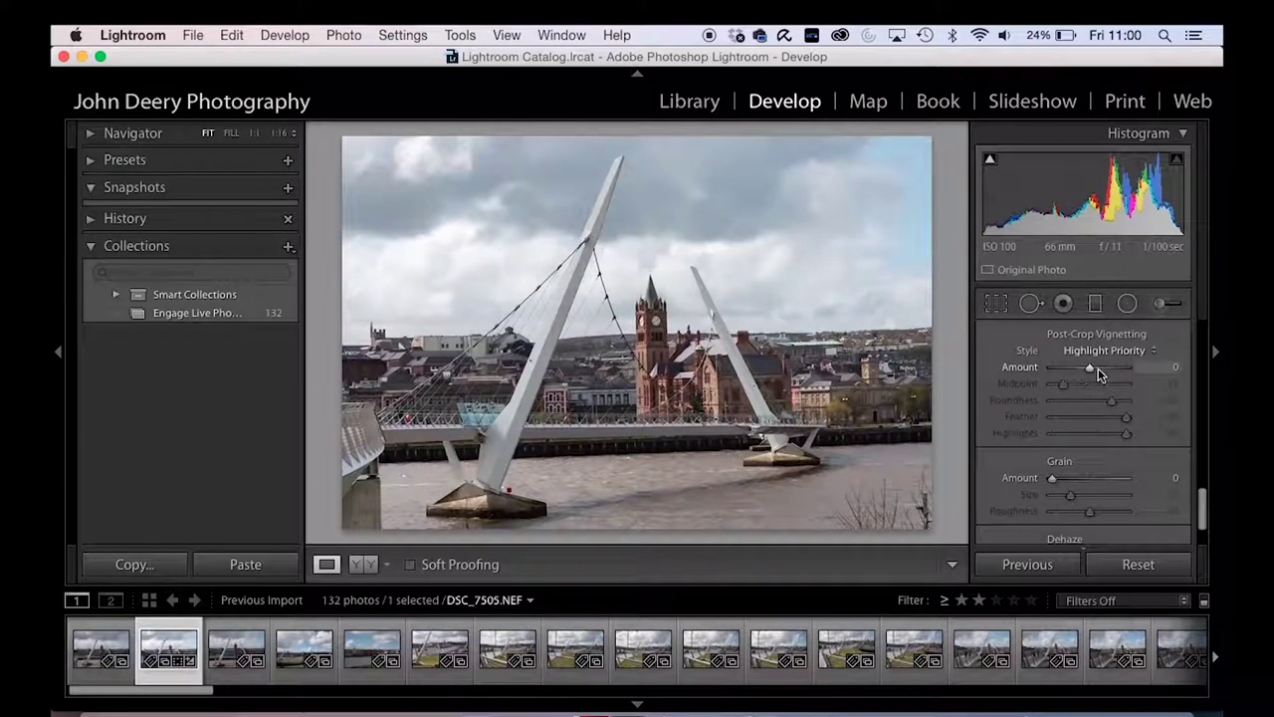
pyautogui.moveTo(1092, 369); pyautogui.dragTo(1060, 368)
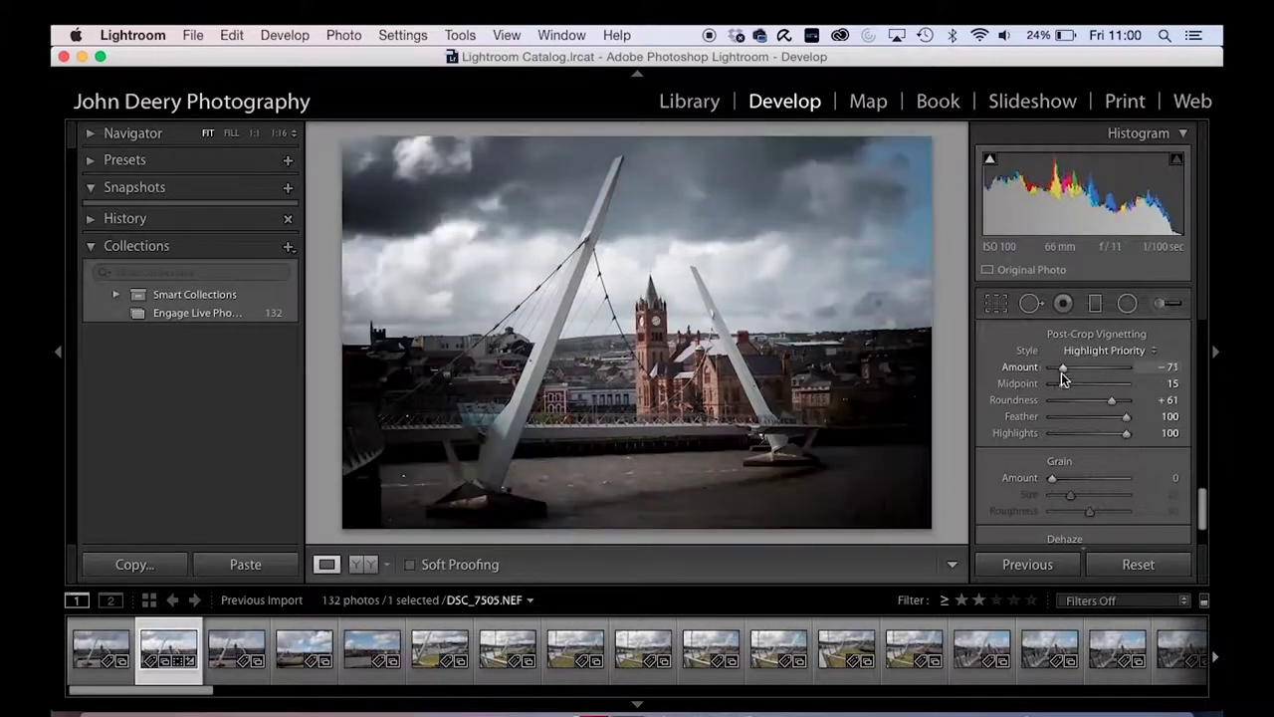
# Reset the vignette's midpoint to 50, roundness to 0 and feather to 50, and return its highlights to 0.
pyautogui.doubleClick(1110, 400)
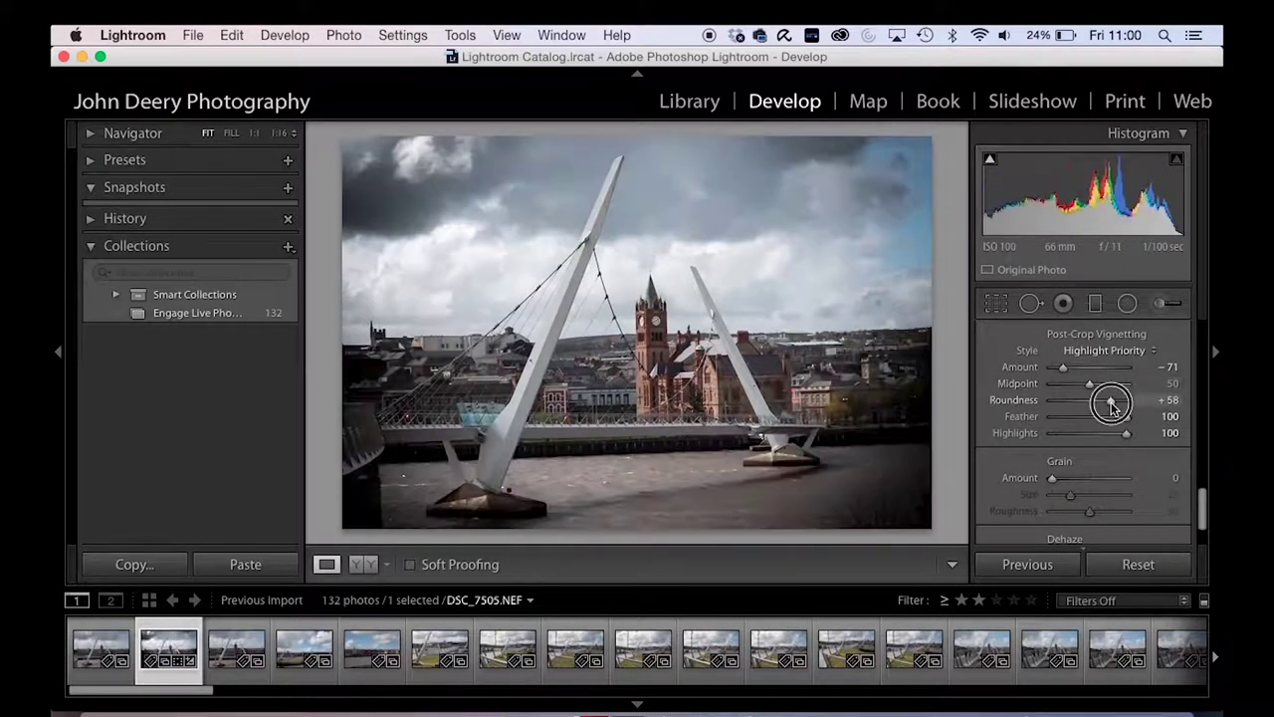
pyautogui.click(1126, 418)
pyautogui.doubleClick(1126, 418)
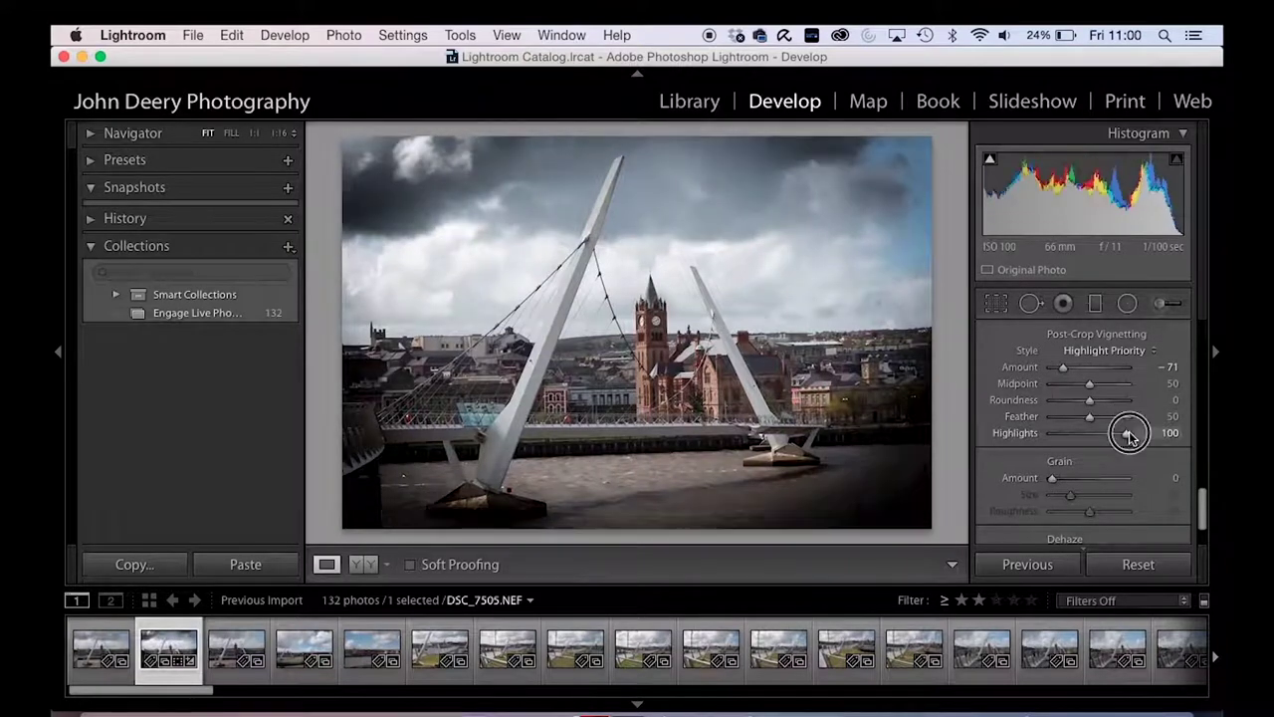
pyautogui.moveTo(1128, 433); pyautogui.dragTo(1055, 438)
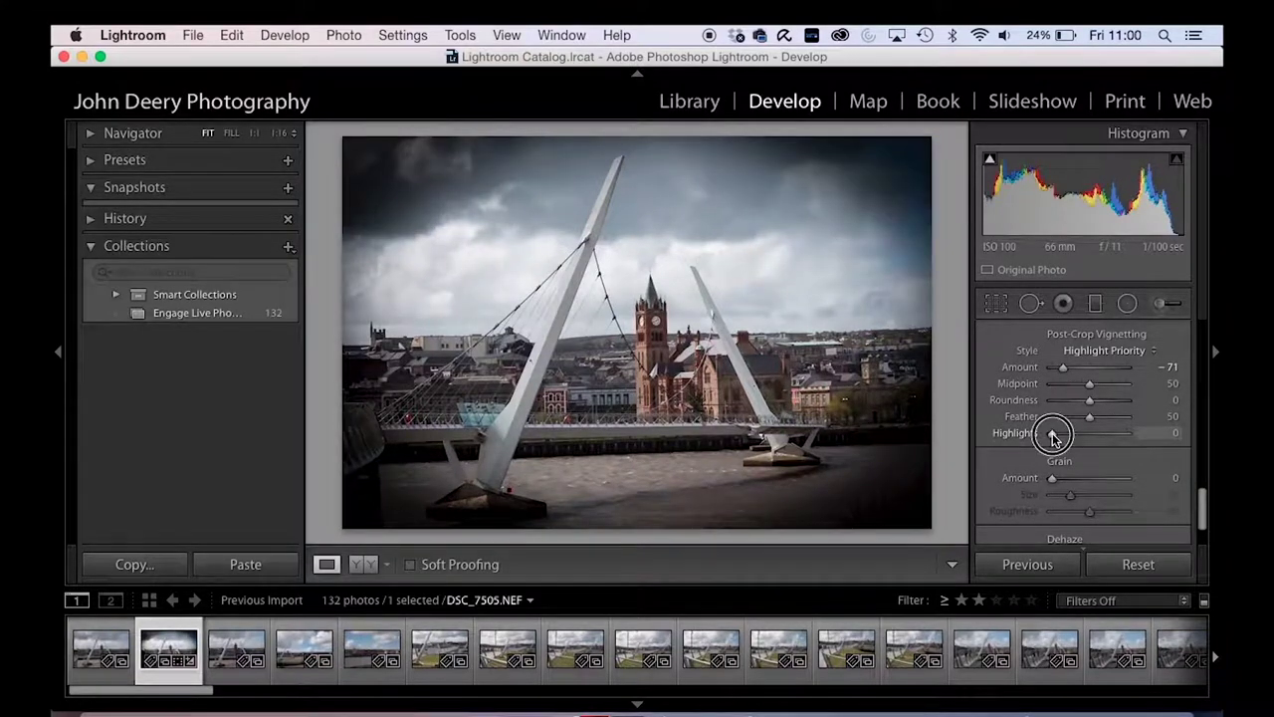
# Set the vignette's amount to -48, midpoint to 42, roundness to -19 and feather to 64.
pyautogui.moveTo(1062, 367); pyautogui.dragTo(1088, 394)
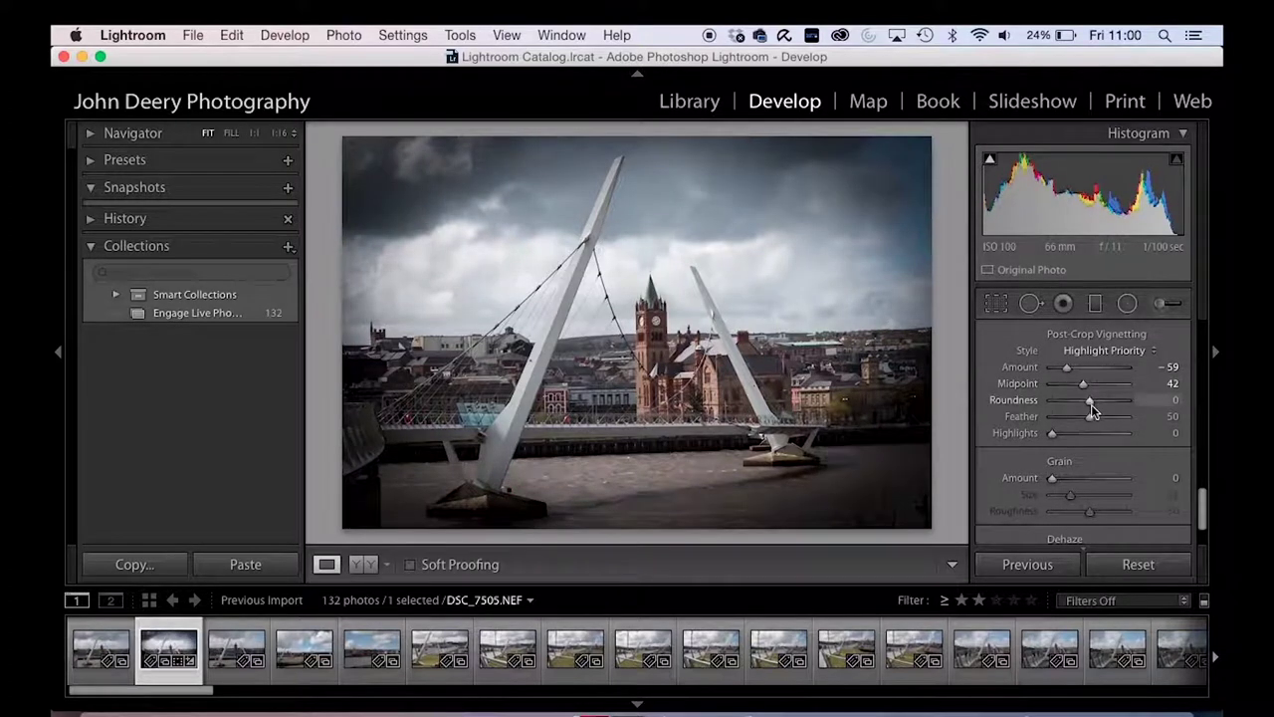
pyautogui.moveTo(1091, 402)
pyautogui.mouseDown()
pyautogui.moveTo(1072, 375)
pyautogui.moveTo(1104, 424)
pyautogui.mouseUp()
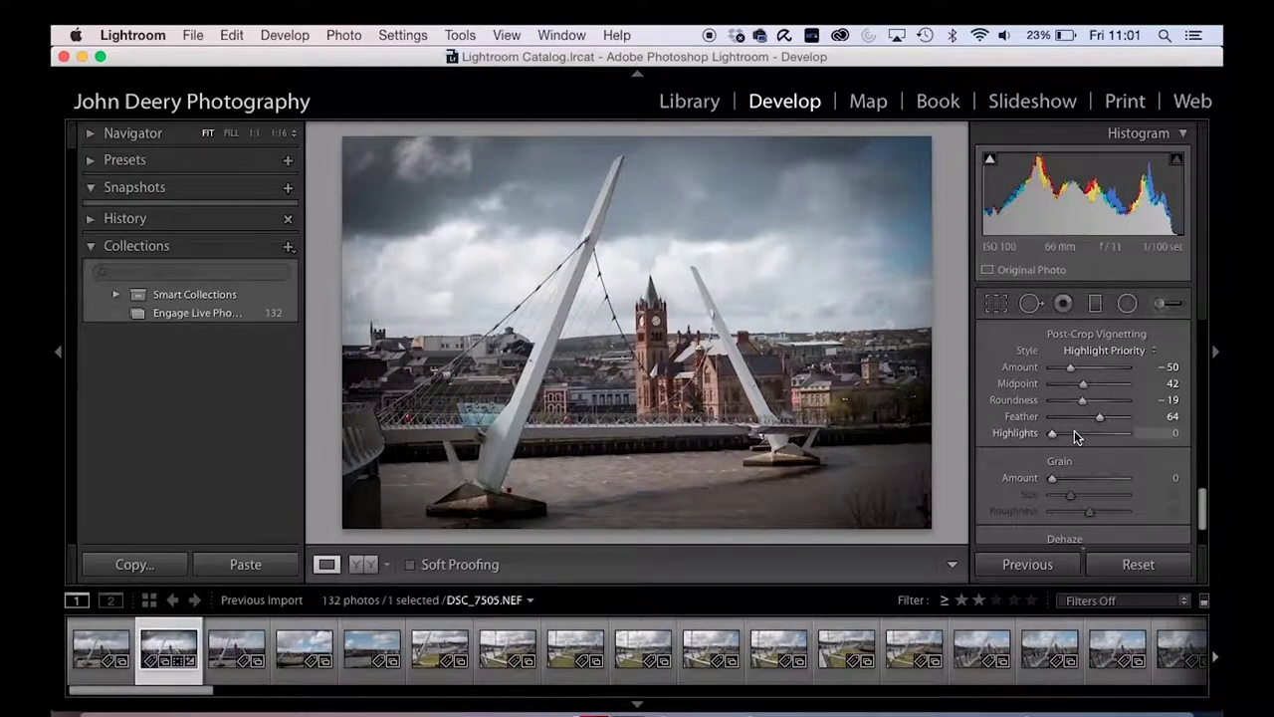
pyautogui.click(1053, 479)
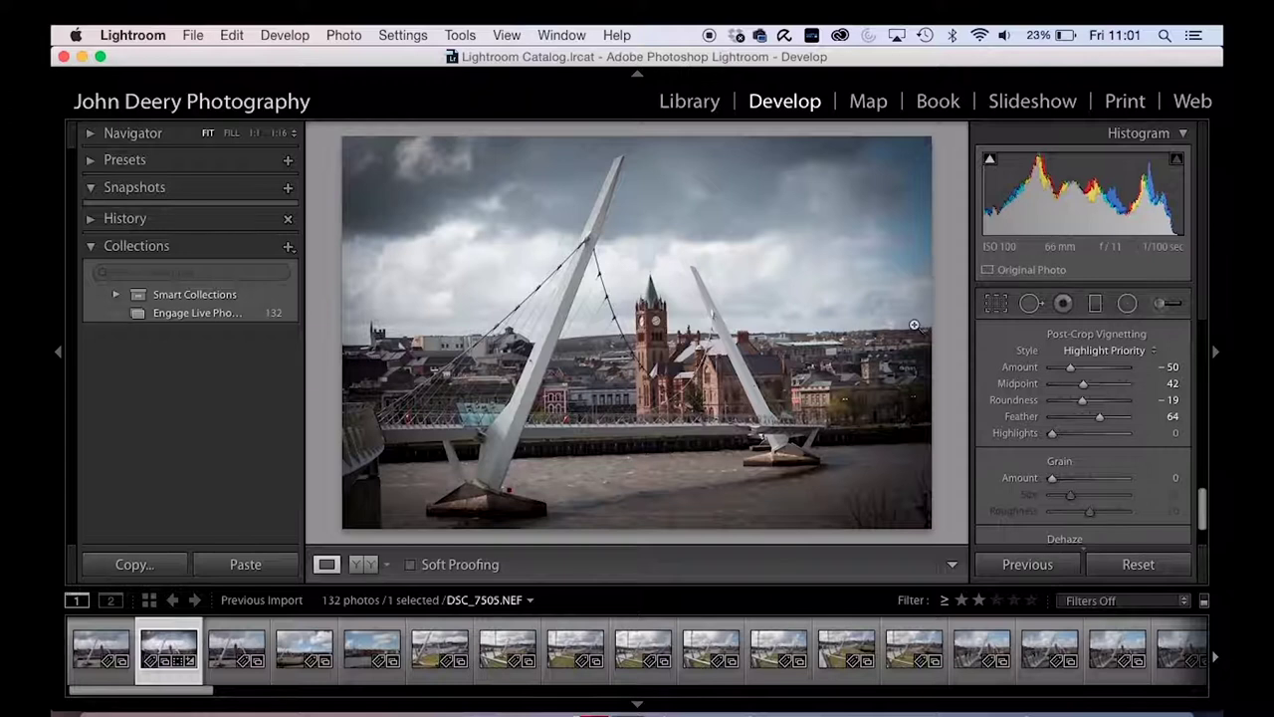
pyautogui.moveTo(1071, 369); pyautogui.dragTo(1076, 372)
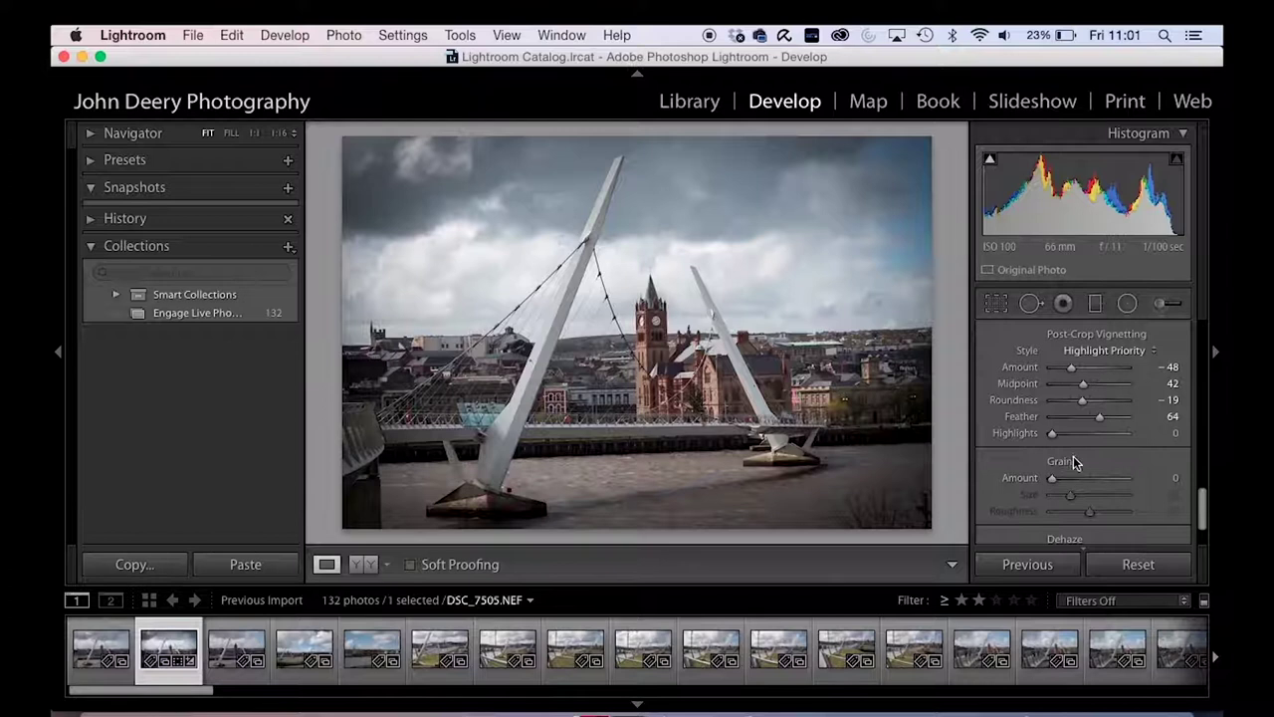
# Try a small amount of grain with increased size and roughness, and return the grain amount to 0.
pyautogui.scroll(-3, 1071, 463)
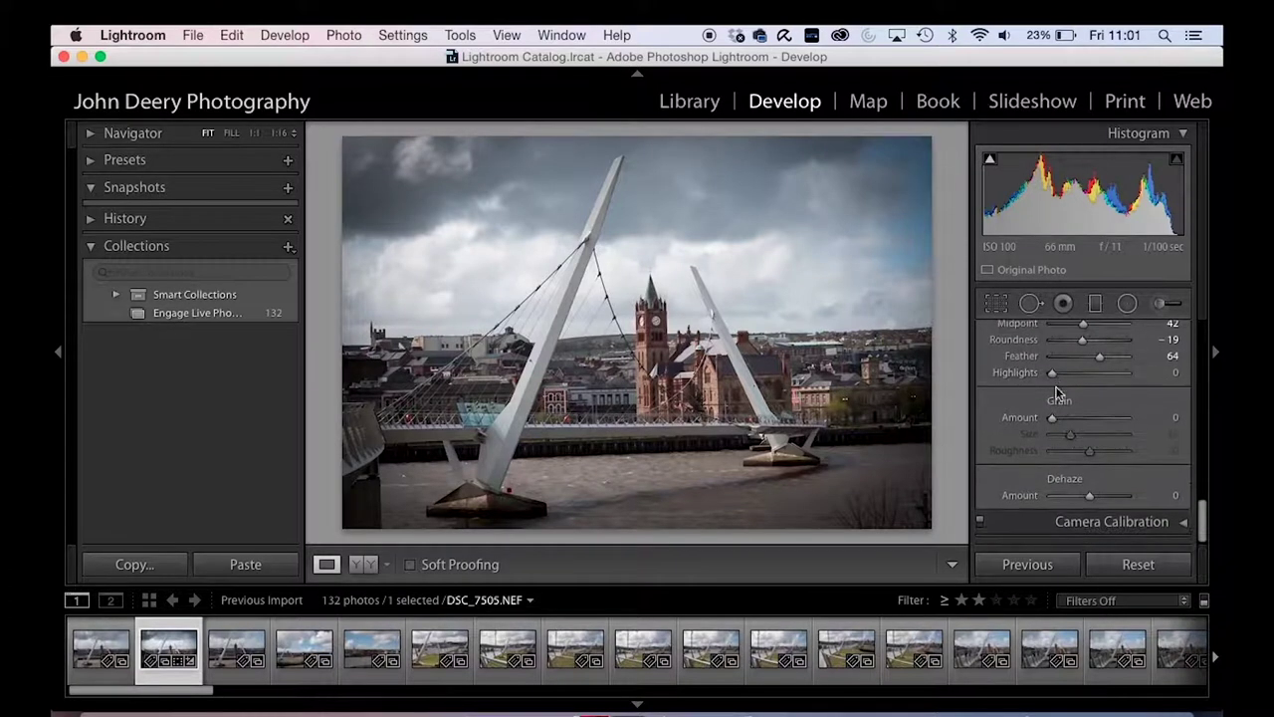
pyautogui.moveTo(1054, 425)
pyautogui.mouseDown()
pyautogui.moveTo(1199, 442)
pyautogui.moveTo(1065, 431)
pyautogui.mouseUp()
pyautogui.moveTo(1065, 426); pyautogui.dragTo(1060, 426)
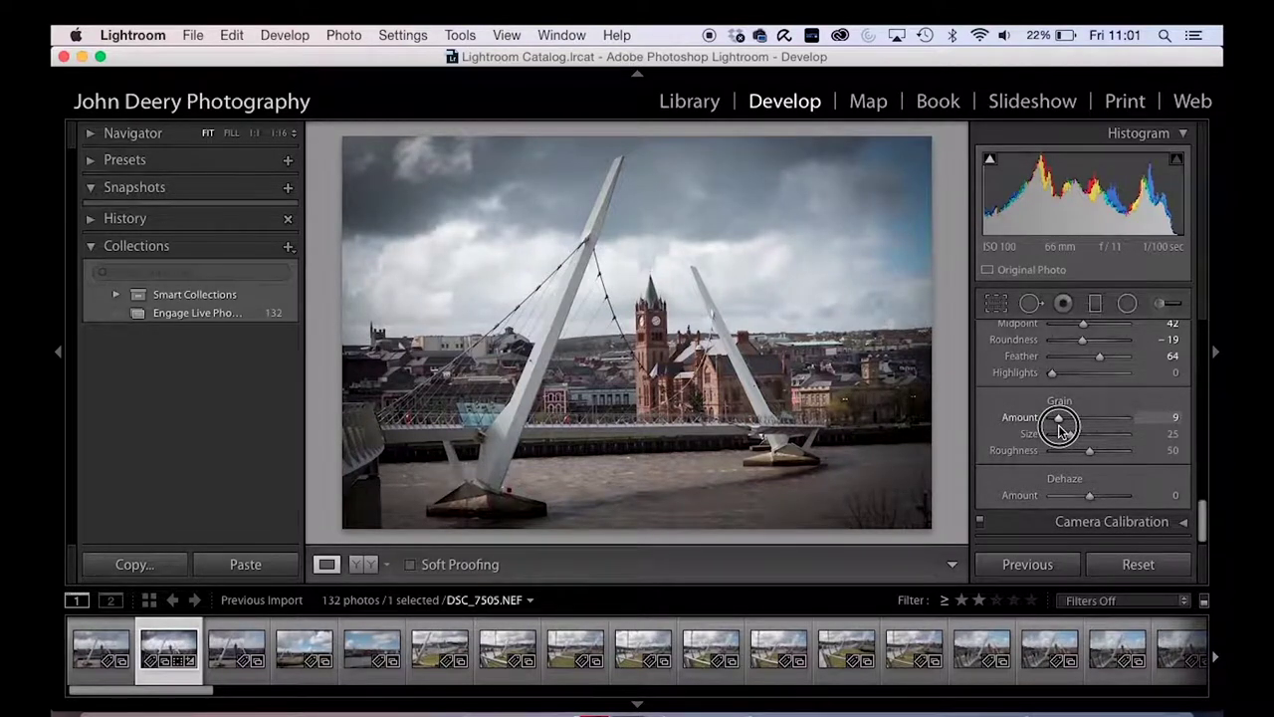
pyautogui.moveTo(1060, 427); pyautogui.dragTo(1013, 428)
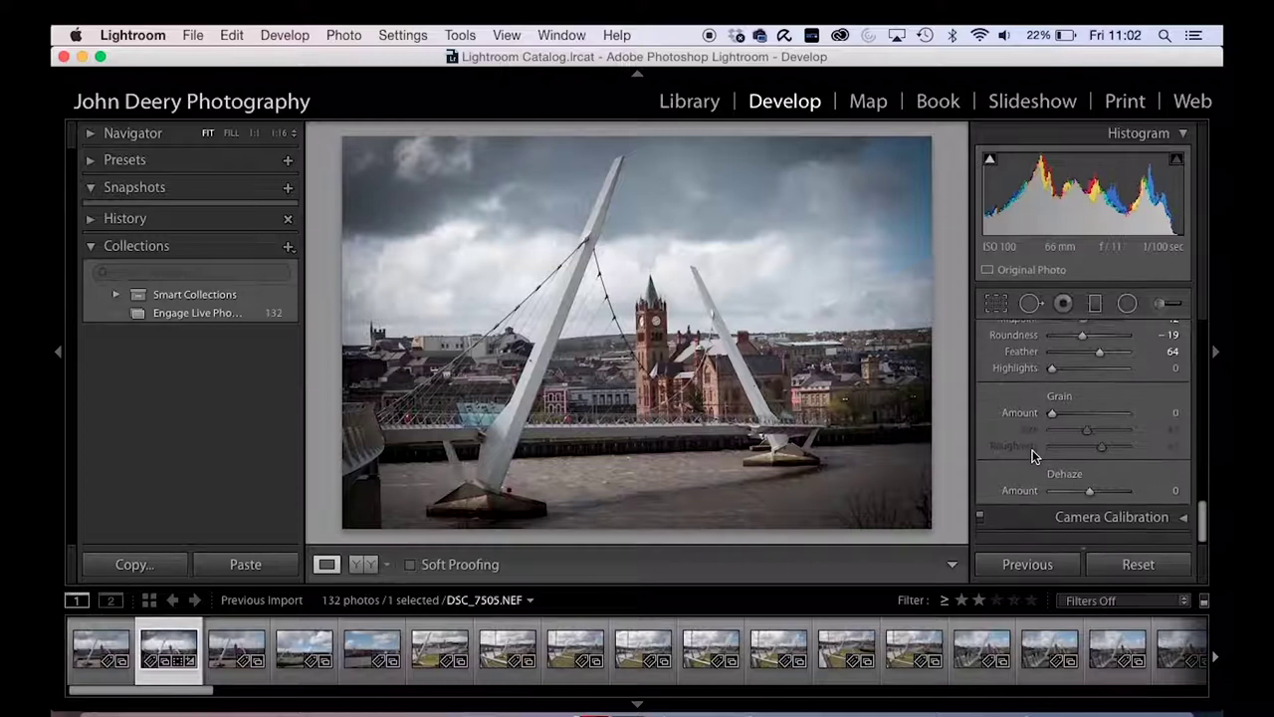
# Try a Dehaze amount of -10 and return it to 0.
pyautogui.moveTo(1088, 497); pyautogui.dragTo(1087, 497)
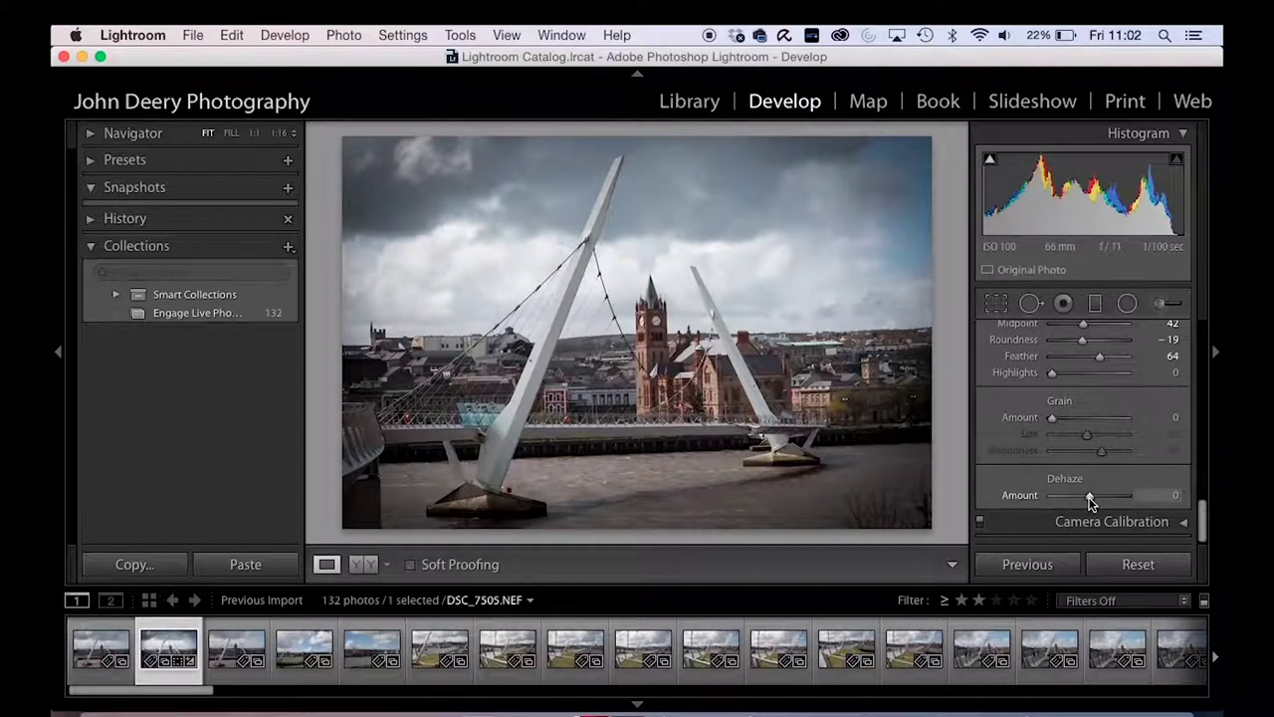
pyautogui.moveTo(1089, 496); pyautogui.dragTo(1089, 497)
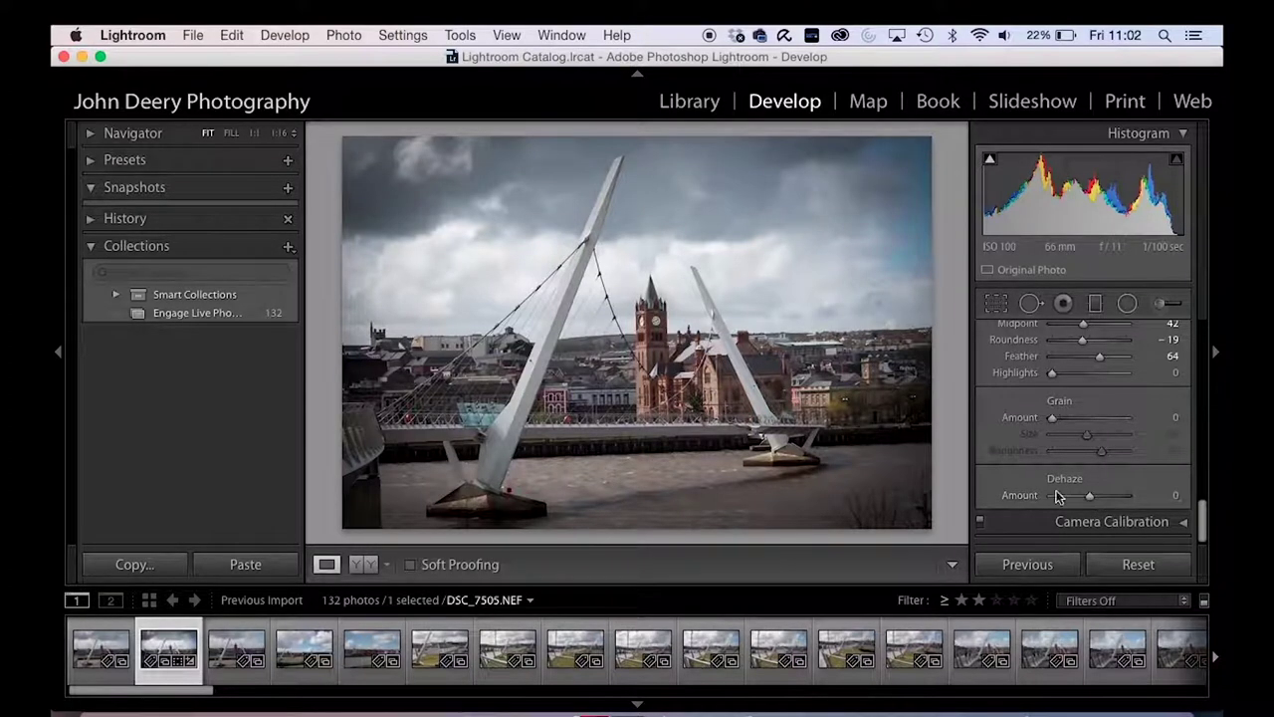
pyautogui.moveTo(1091, 500)
pyautogui.mouseDown()
pyautogui.moveTo(1037, 503)
pyautogui.moveTo(1154, 503)
pyautogui.moveTo(1086, 501)
pyautogui.mouseUp()
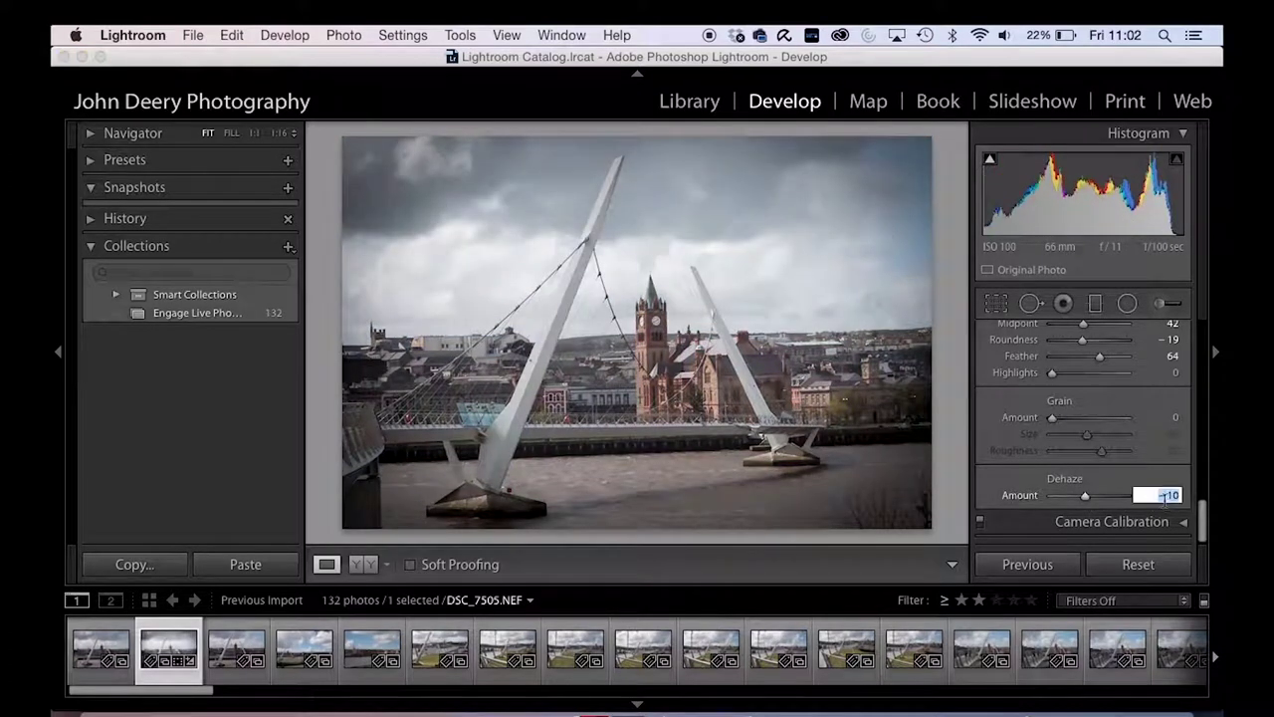
pyautogui.write('0')
pyautogui.press('Return')
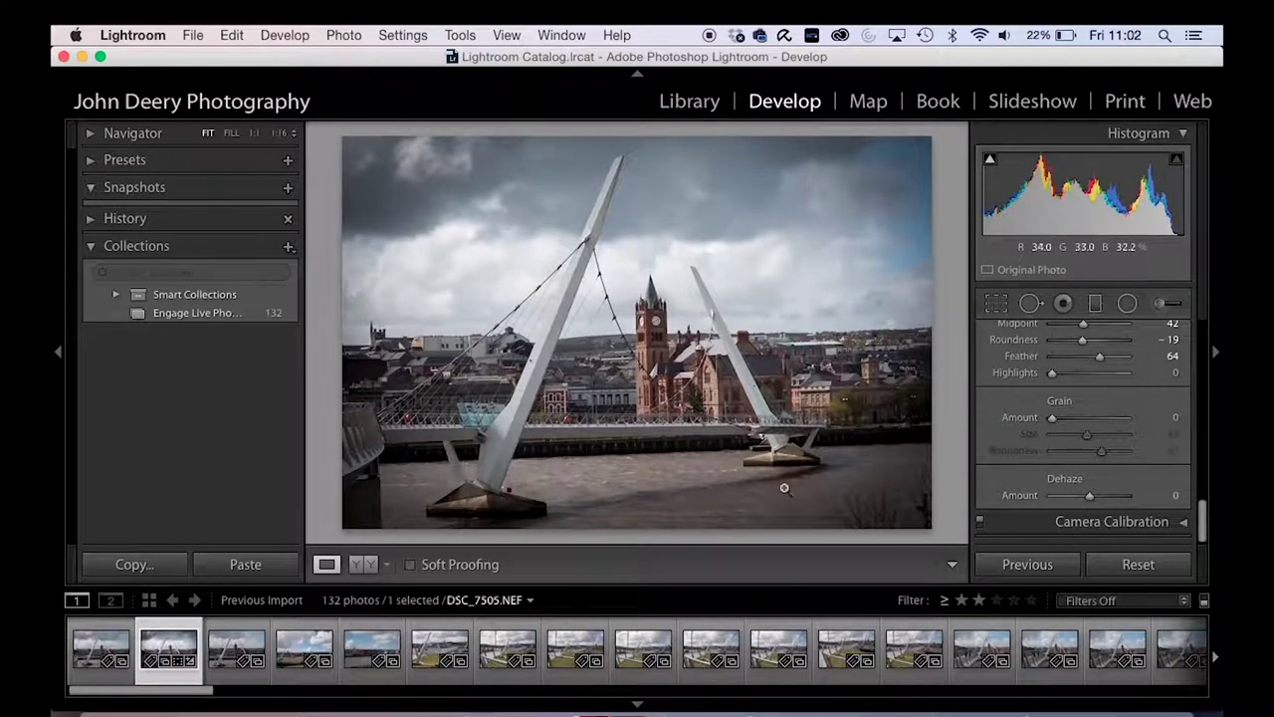
# Open Camera Calibration and examine its process, profile, shadow tint and red, green and blue primary controls.
pyautogui.scroll(-1, 1085, 494)
pyautogui.click(1185, 519)
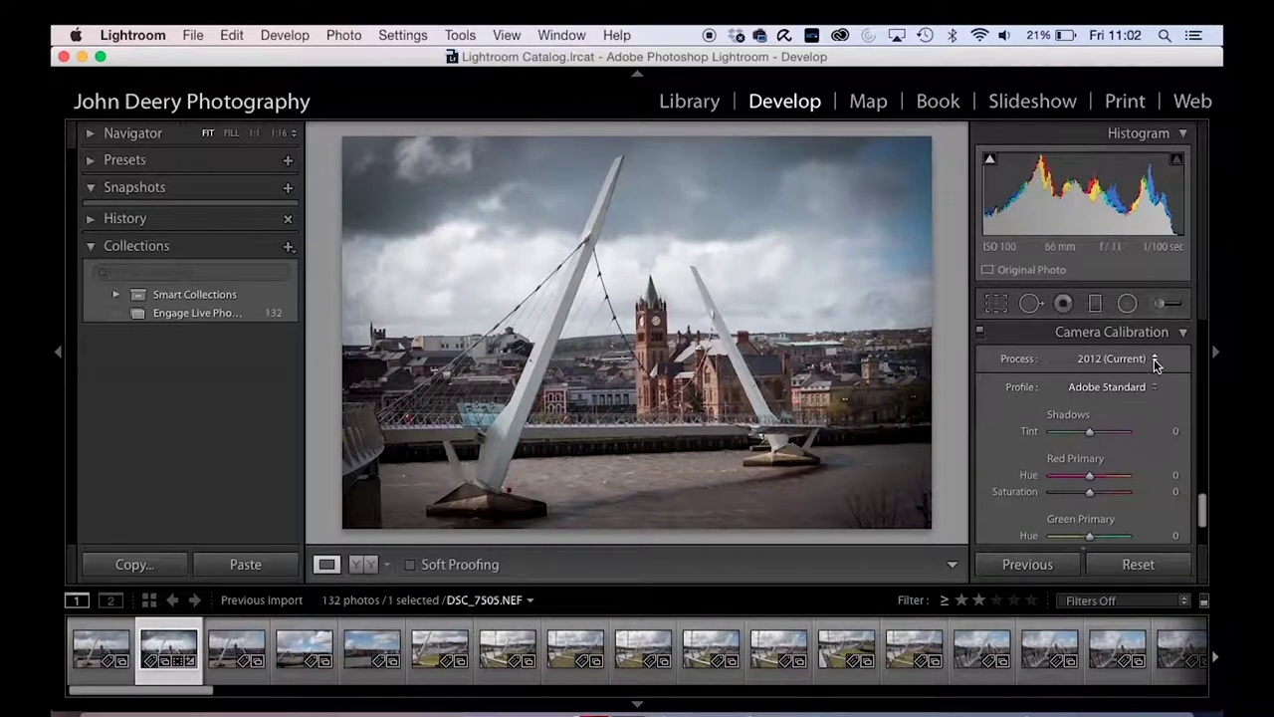
pyautogui.scroll(-1, 1145, 456)
pyautogui.scroll(-3, 1146, 456)
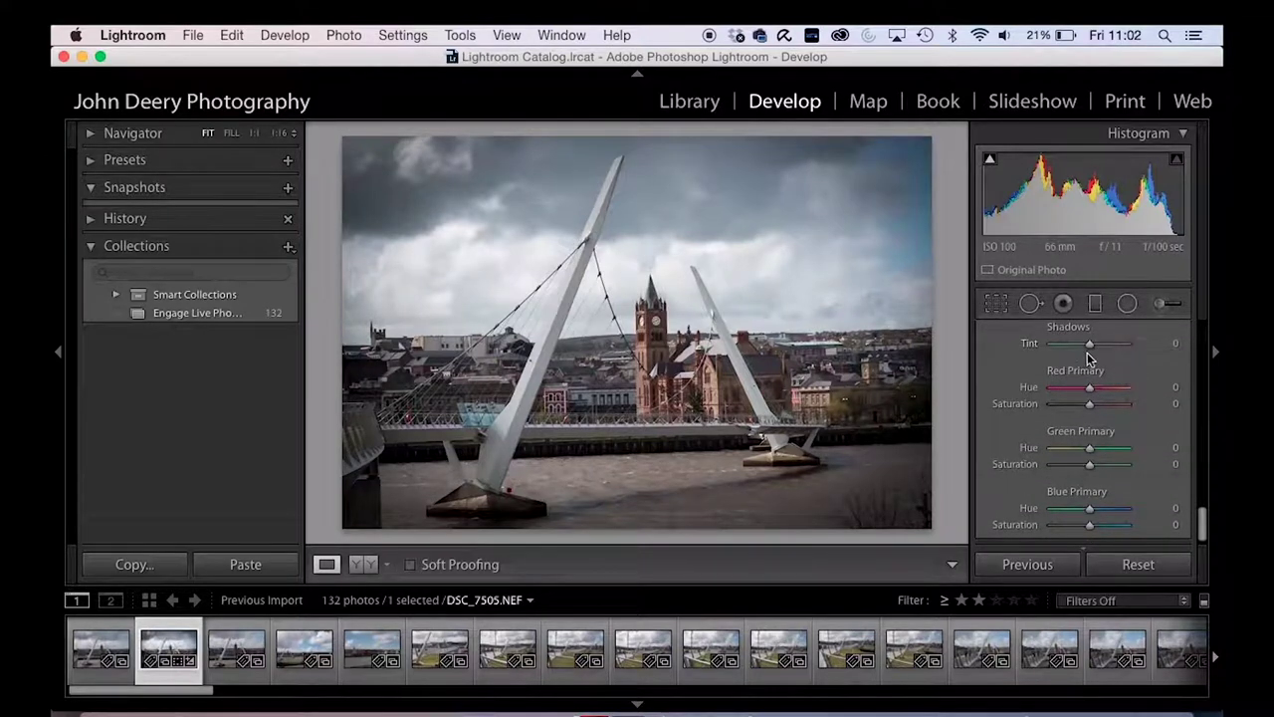
pyautogui.scroll(-1, 1114, 482)
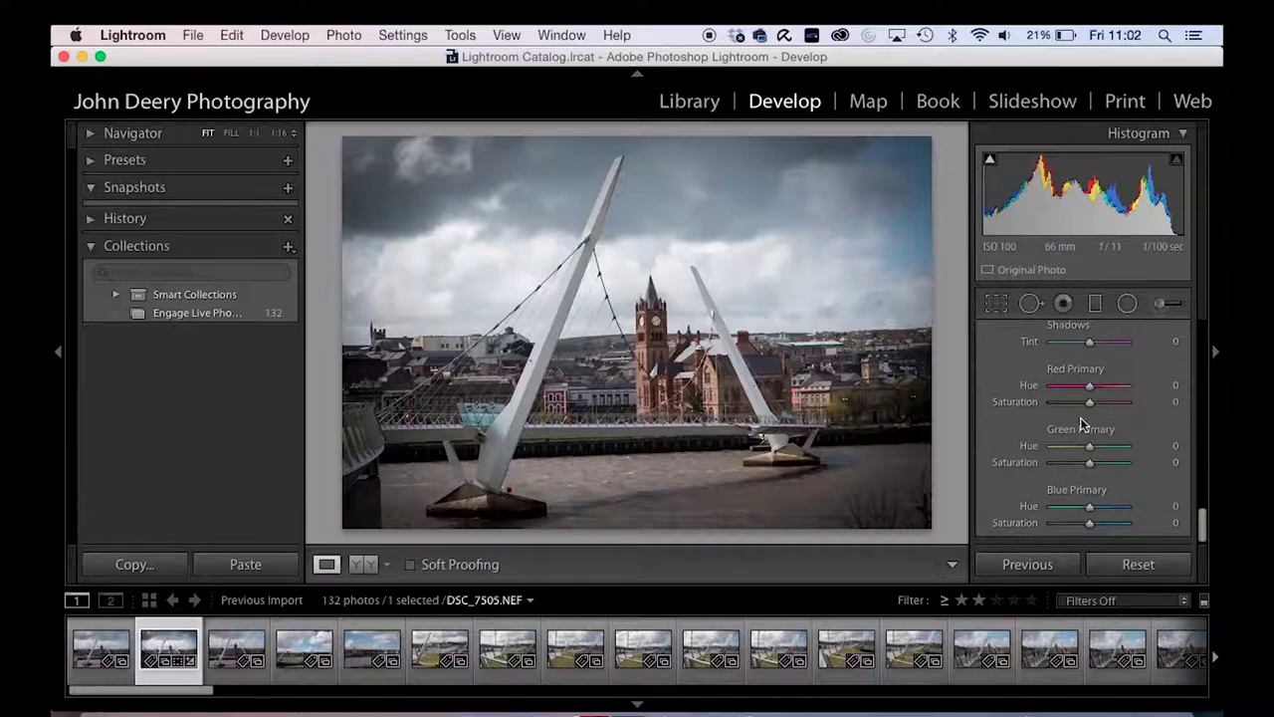
pyautogui.scroll(4, 1081, 421)
pyautogui.scroll(4, 1085, 404)
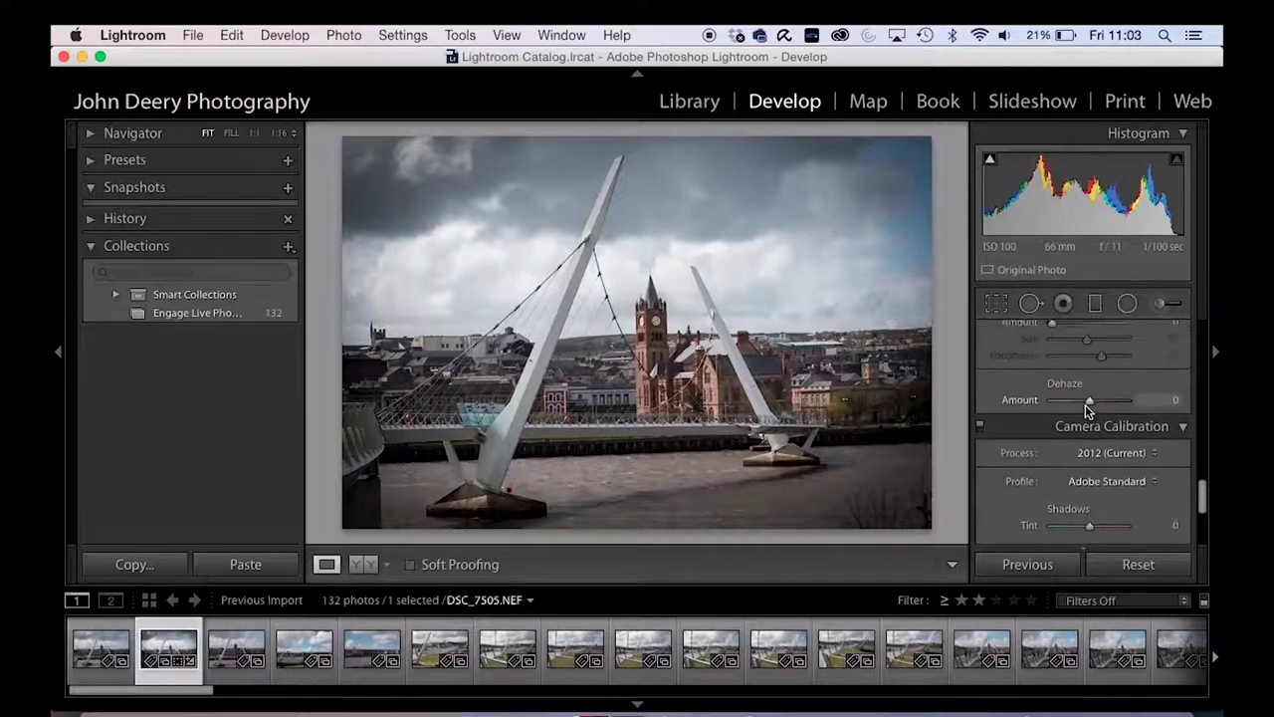
# Collapse the Camera Calibration, Effects and Basic adjustment sections.
pyautogui.click(1182, 425)
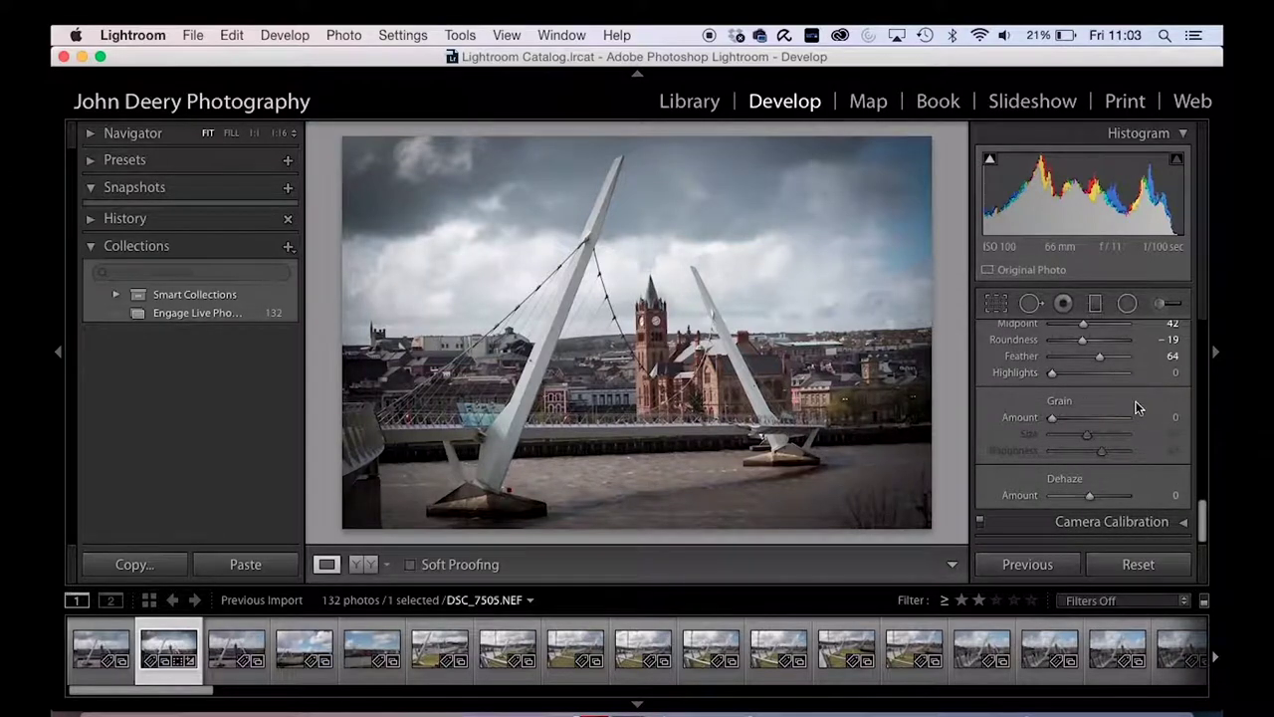
pyautogui.scroll(4, 1133, 402)
pyautogui.scroll(4, 1132, 399)
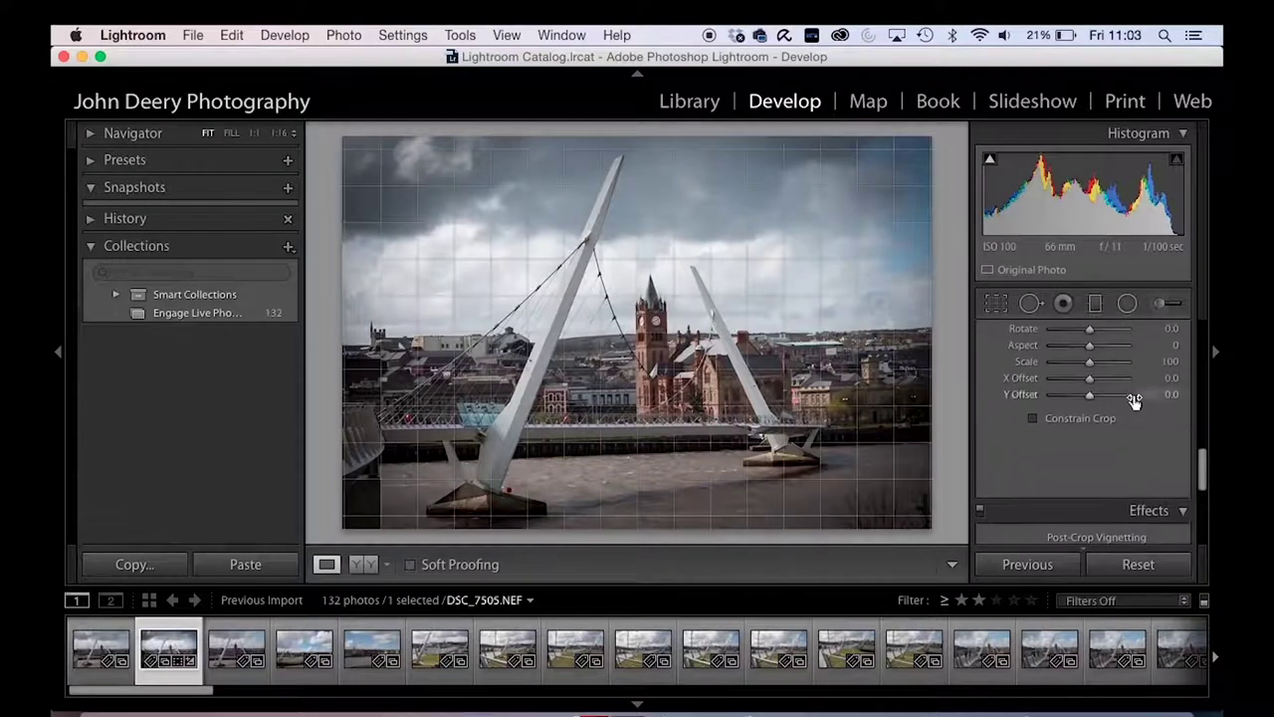
pyautogui.click(1182, 511)
pyautogui.scroll(6, 1108, 390)
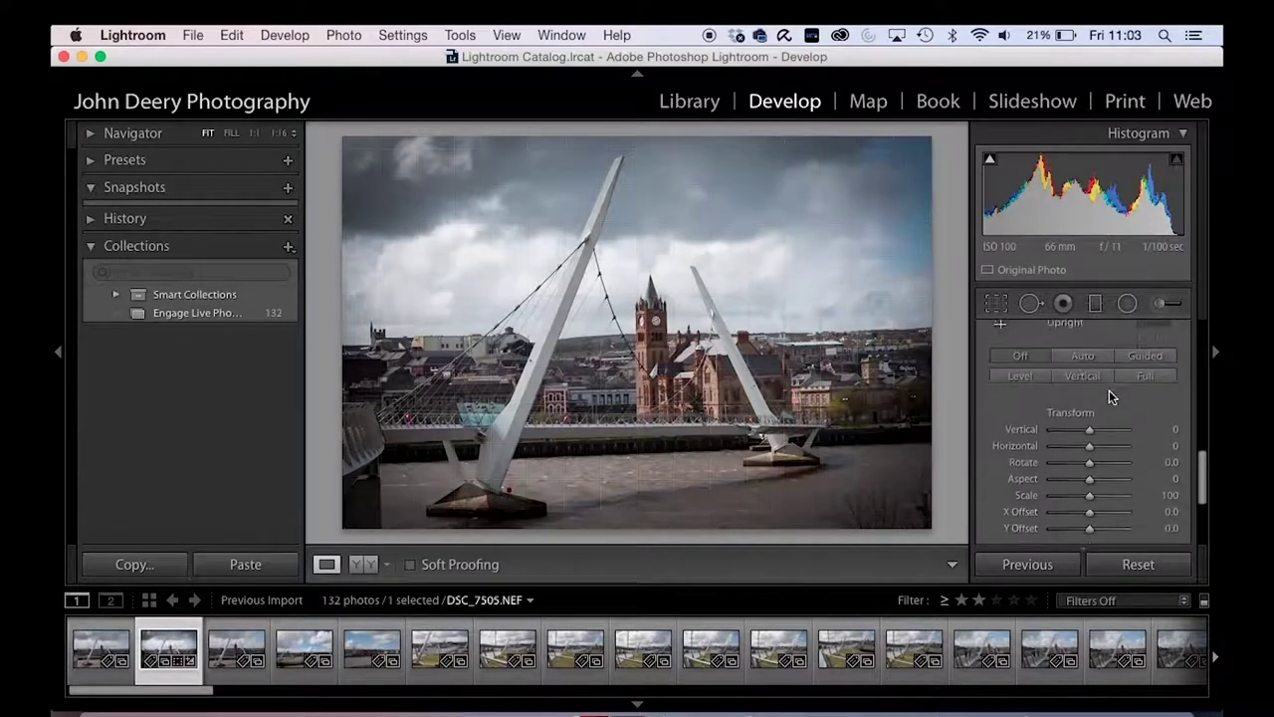
pyautogui.scroll(6, 1138, 338)
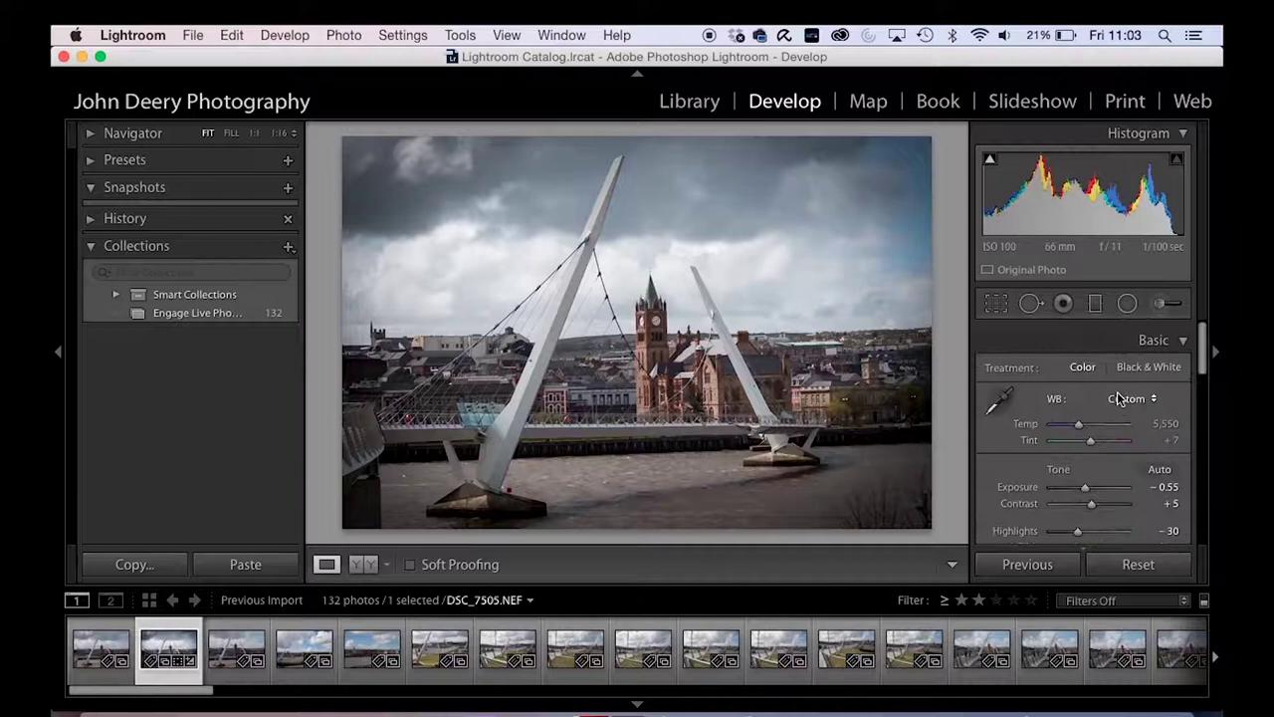
pyautogui.click(1181, 335)
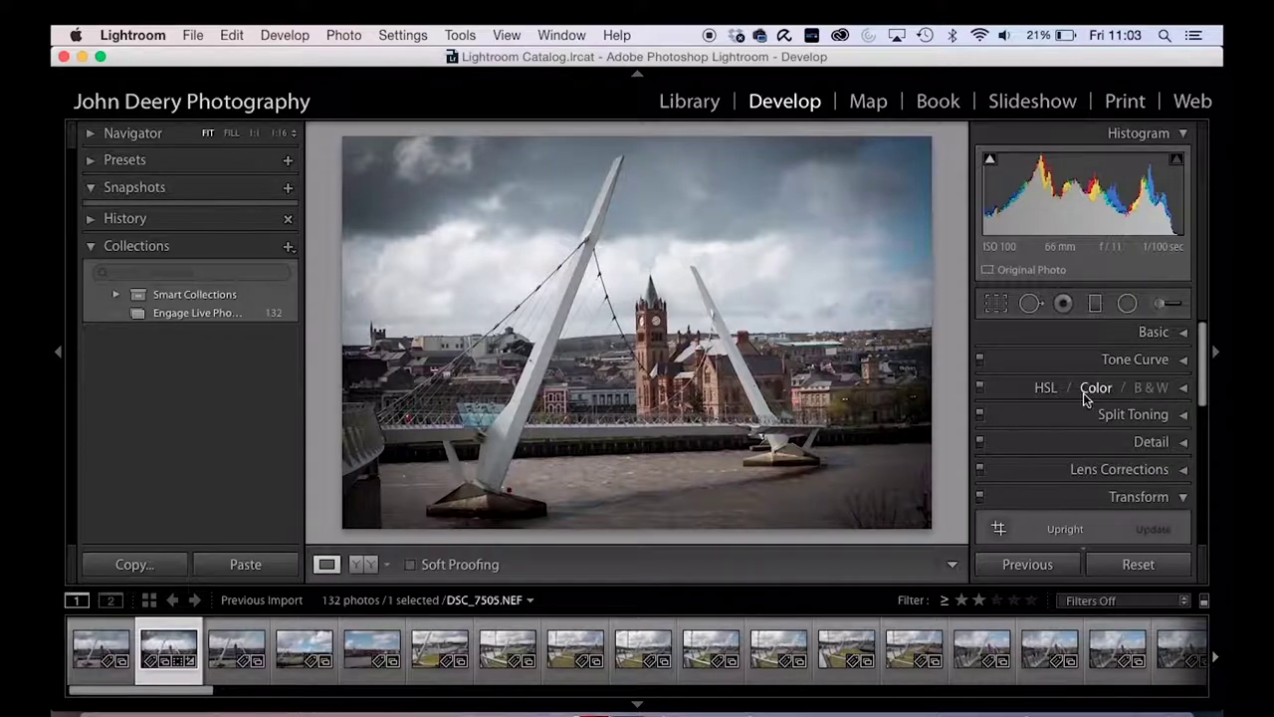
# View the HSL and Color adjustments, and convert the bridge photo to black and white with the B&W mix.
pyautogui.click(1185, 387)
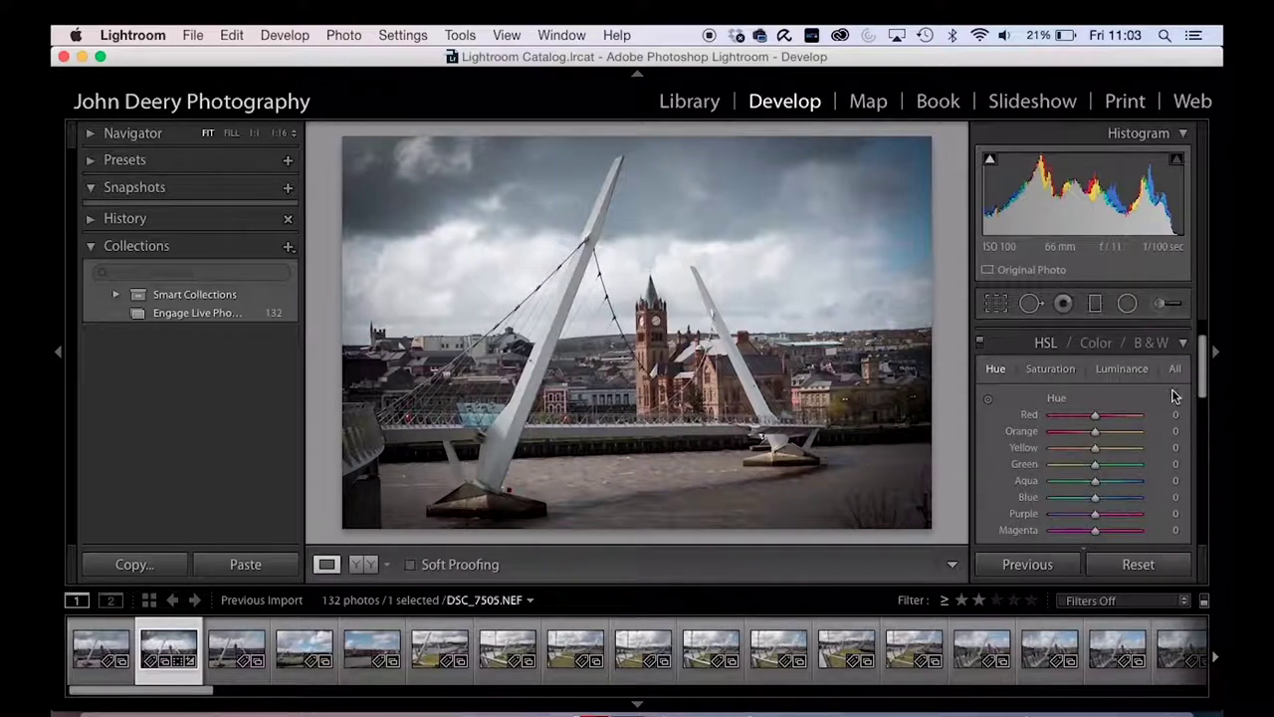
pyautogui.click(1099, 343)
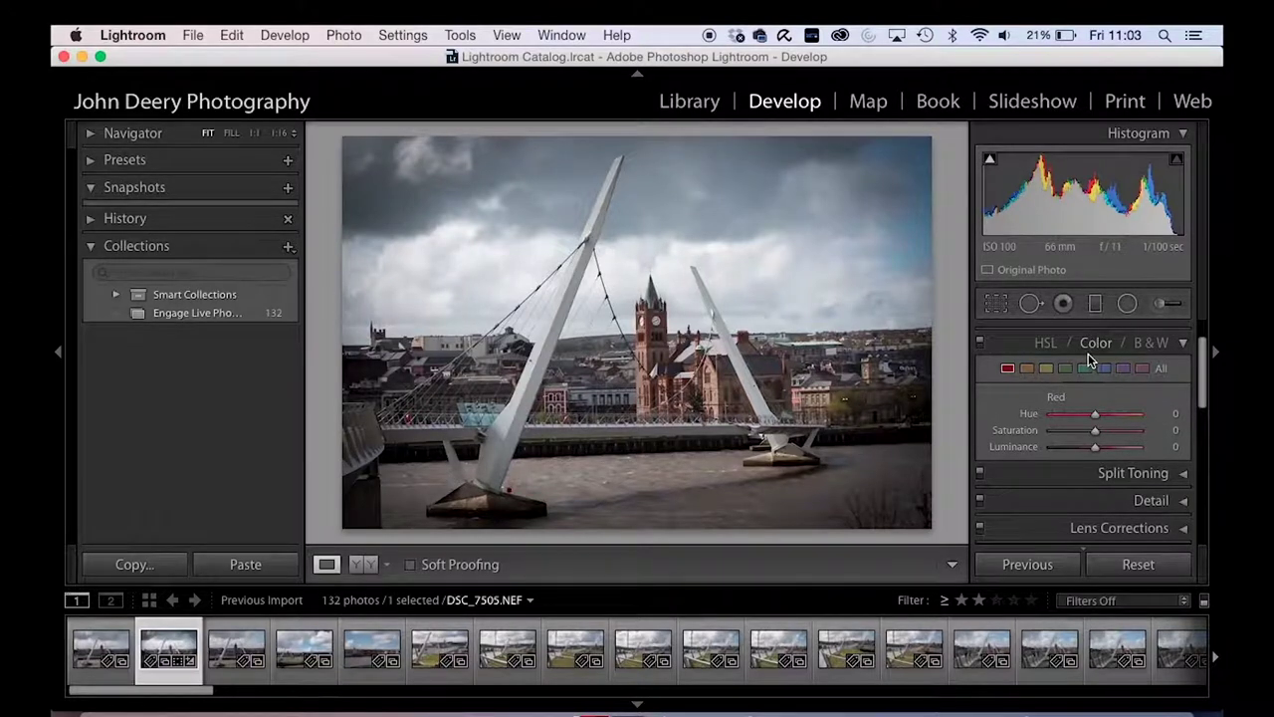
pyautogui.click(1155, 345)
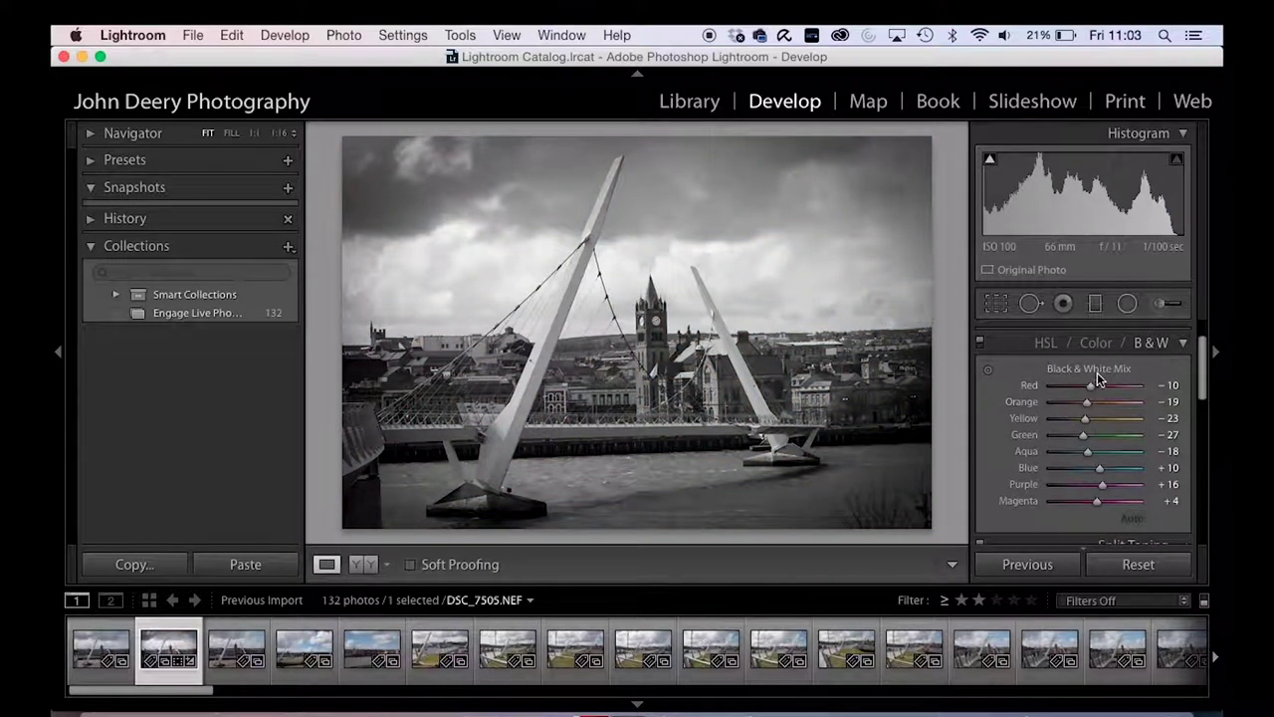
# Browse the Lightroom B&W Presets without applying one, and collapse the presets again.
pyautogui.click(99, 165)
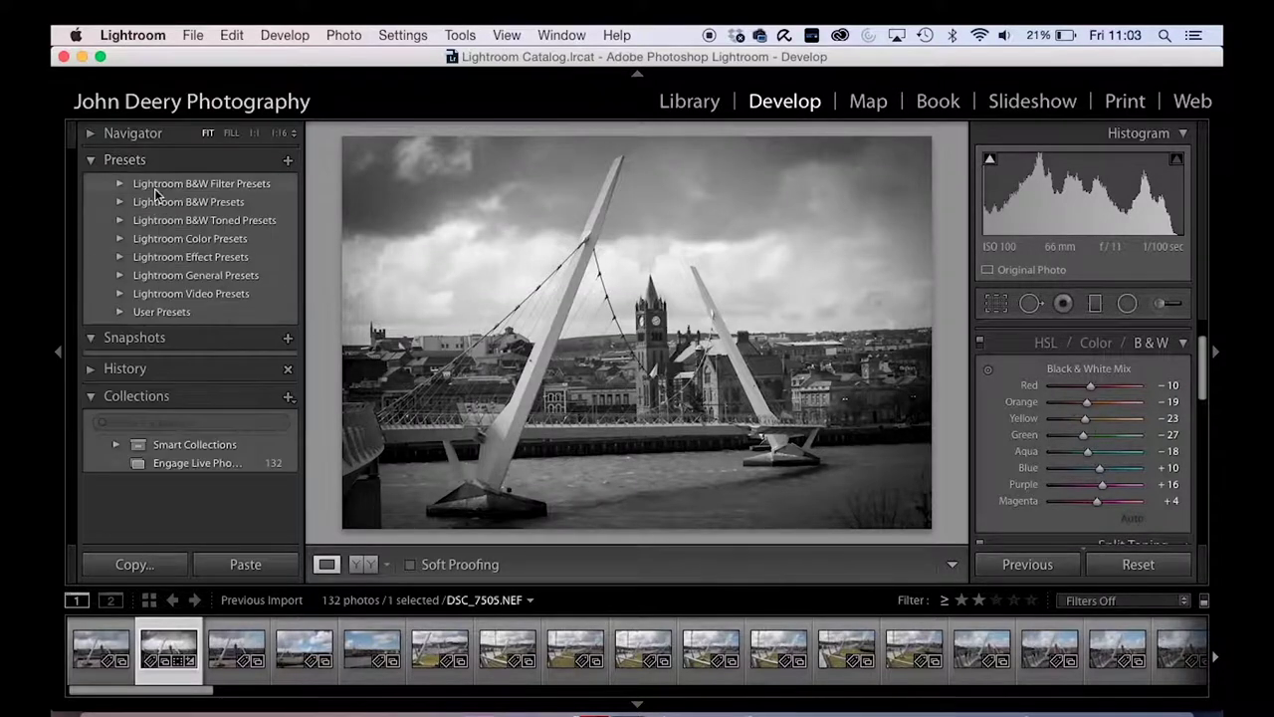
pyautogui.click(120, 203)
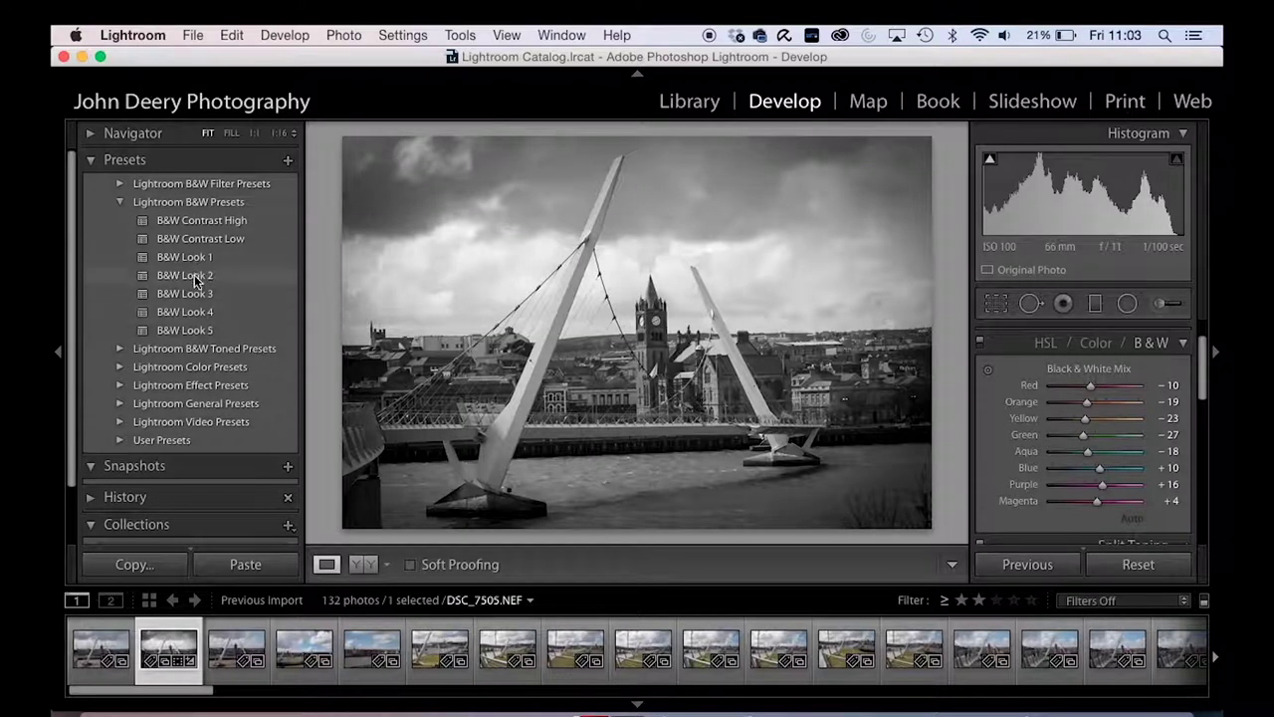
pyautogui.click(117, 201)
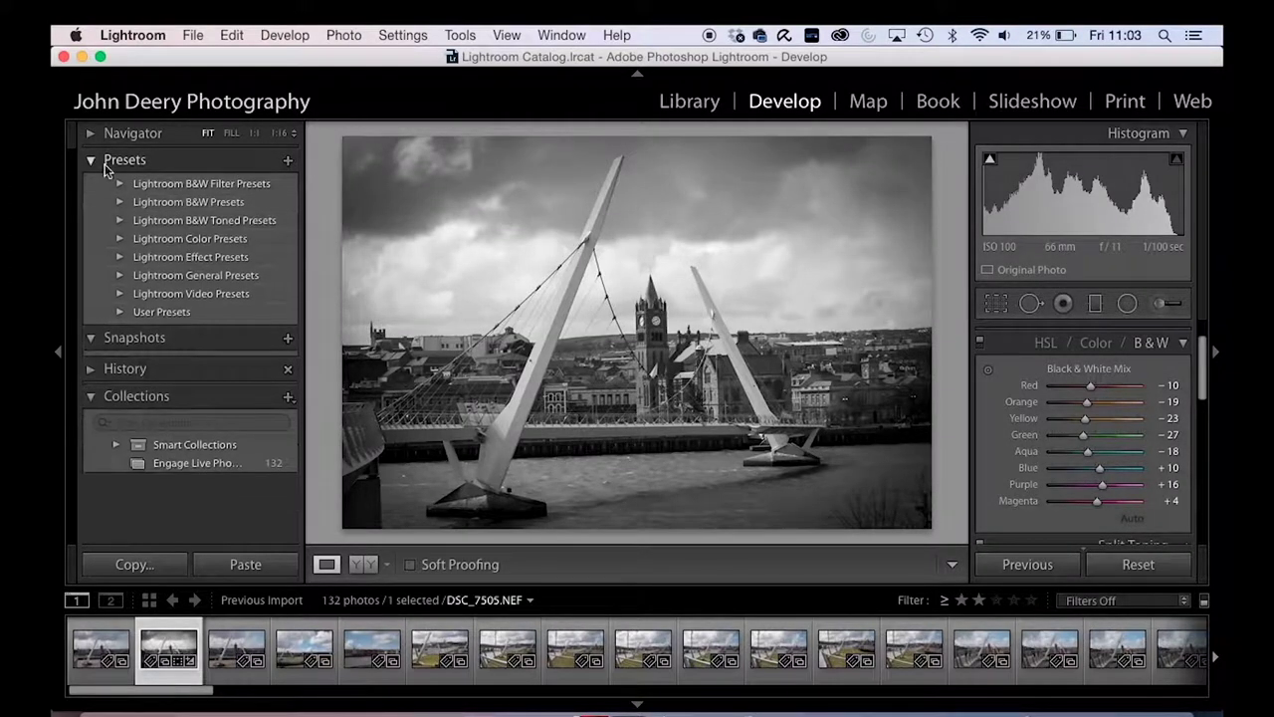
pyautogui.click(92, 160)
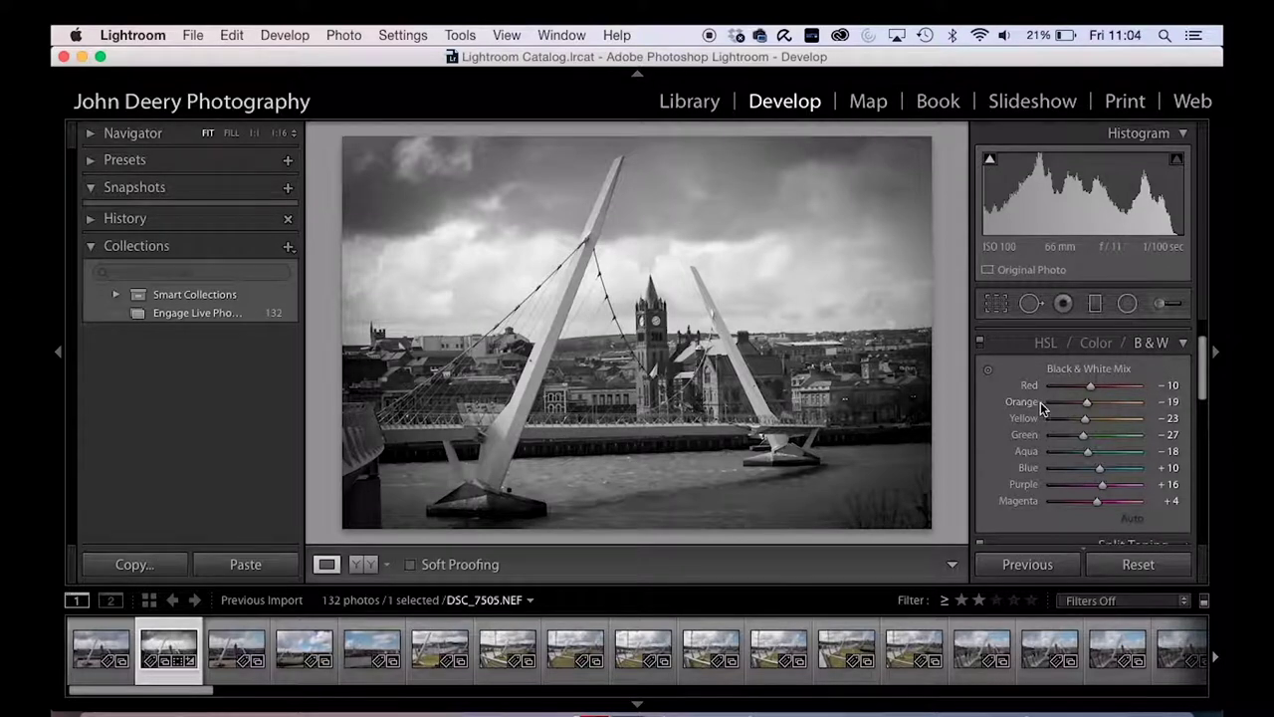
# Set the Black & White Mix to orange +23, aqua -98 and blue -86.
pyautogui.moveTo(1088, 411); pyautogui.dragTo(1088, 412)
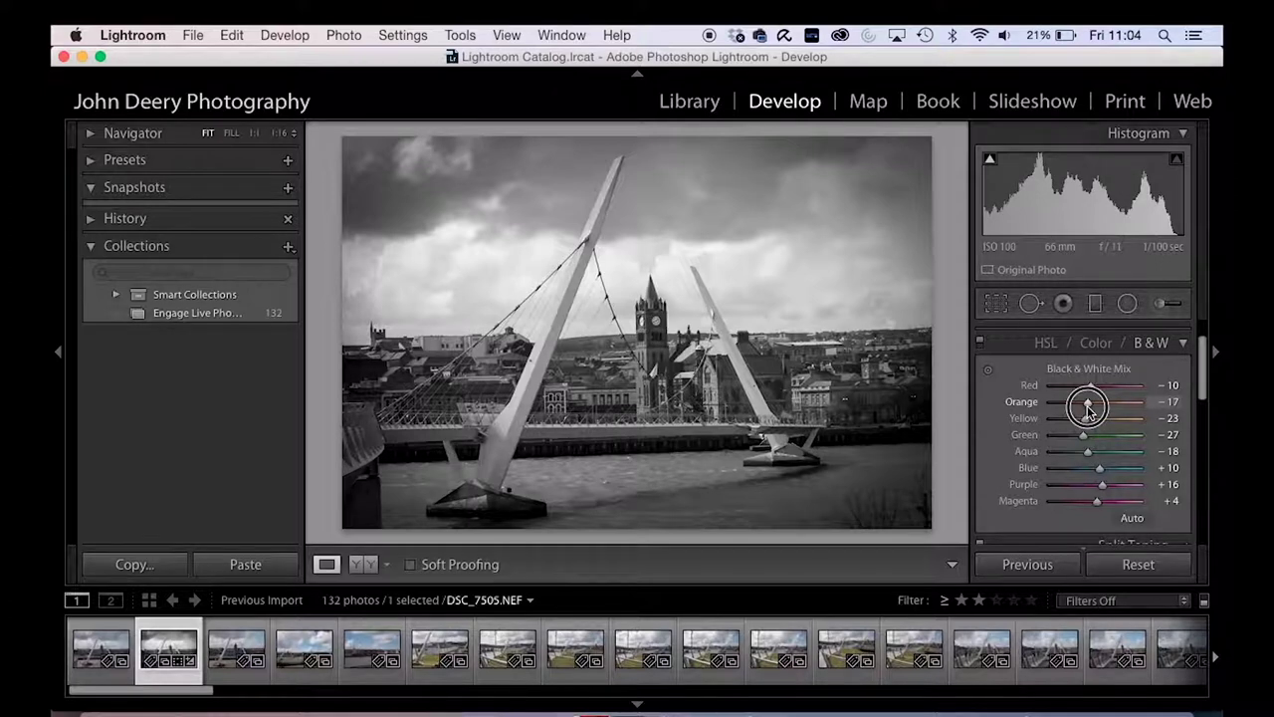
pyautogui.moveTo(1088, 408)
pyautogui.mouseDown()
pyautogui.moveTo(1043, 406)
pyautogui.moveTo(1175, 400)
pyautogui.moveTo(1078, 407)
pyautogui.moveTo(1112, 407)
pyautogui.moveTo(1097, 407)
pyautogui.mouseUp()
pyautogui.moveTo(1100, 470); pyautogui.dragTo(1131, 475)
pyautogui.moveTo(1058, 450)
pyautogui.mouseDown()
pyautogui.moveTo(1128, 455)
pyautogui.moveTo(1053, 453)
pyautogui.mouseUp()
pyautogui.moveTo(1131, 472); pyautogui.dragTo(1061, 472)
pyautogui.moveTo(1095, 401)
pyautogui.mouseDown()
pyautogui.moveTo(1075, 405)
pyautogui.moveTo(1105, 401)
pyautogui.mouseUp()
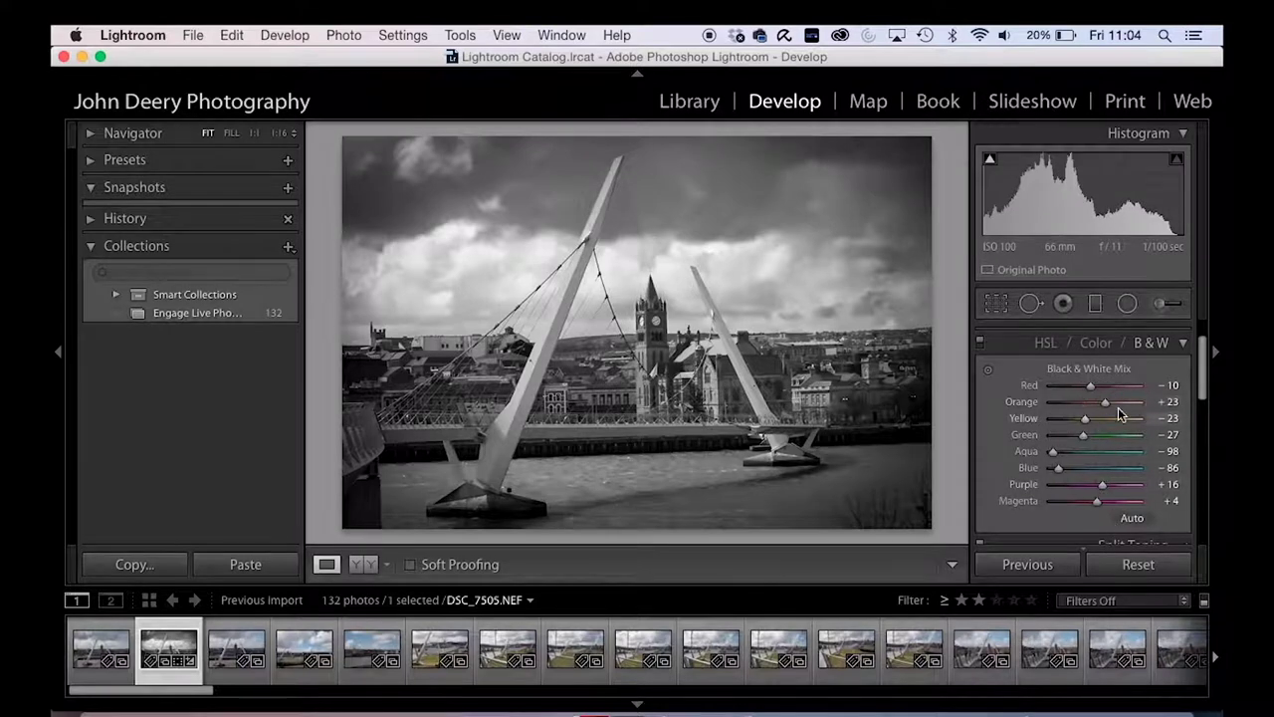
# Collapse the B&W adjustments, and crop the bridge photo freehand with Crop & Straighten, trimming the photo's height and both sides.
pyautogui.click(1184, 344)
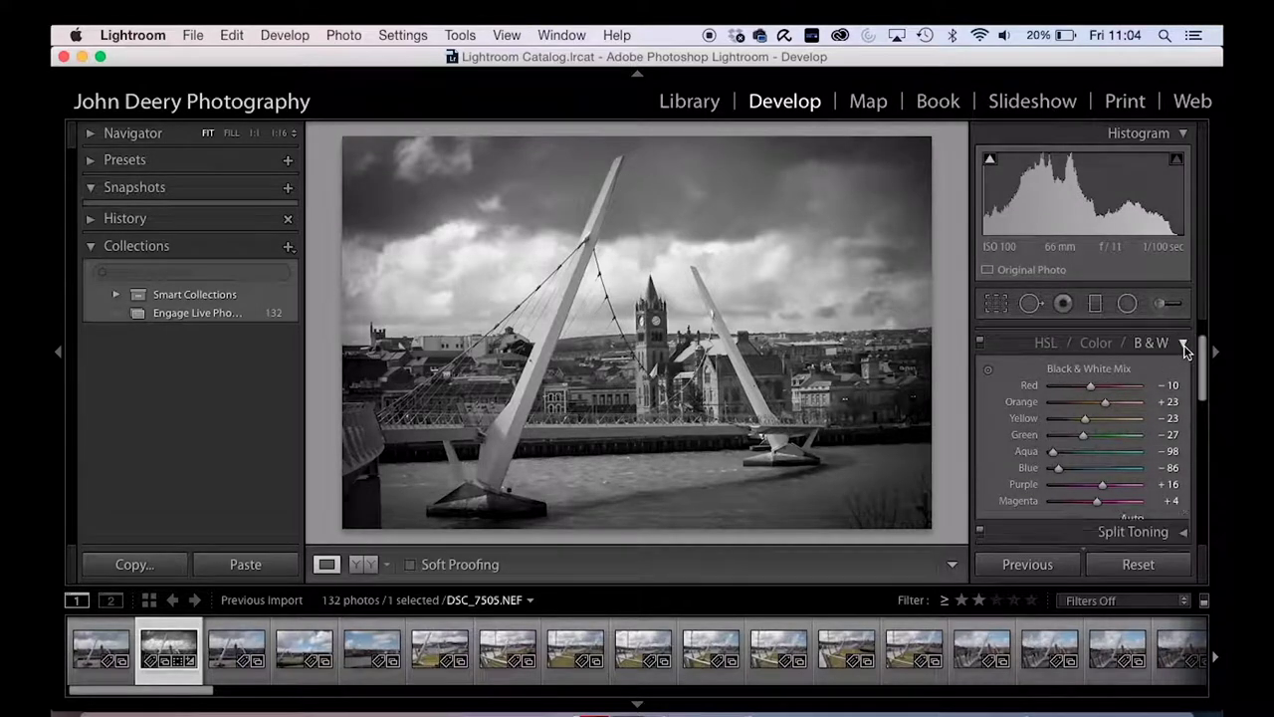
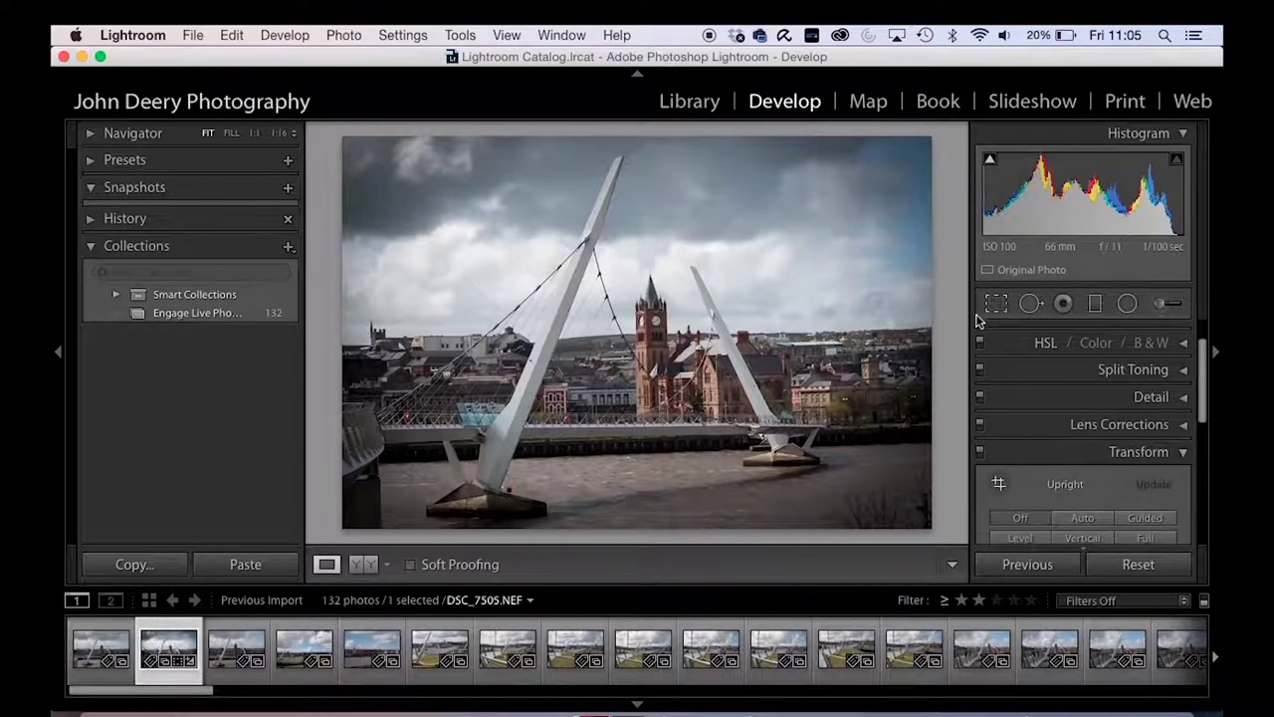
pyautogui.click(995, 304)
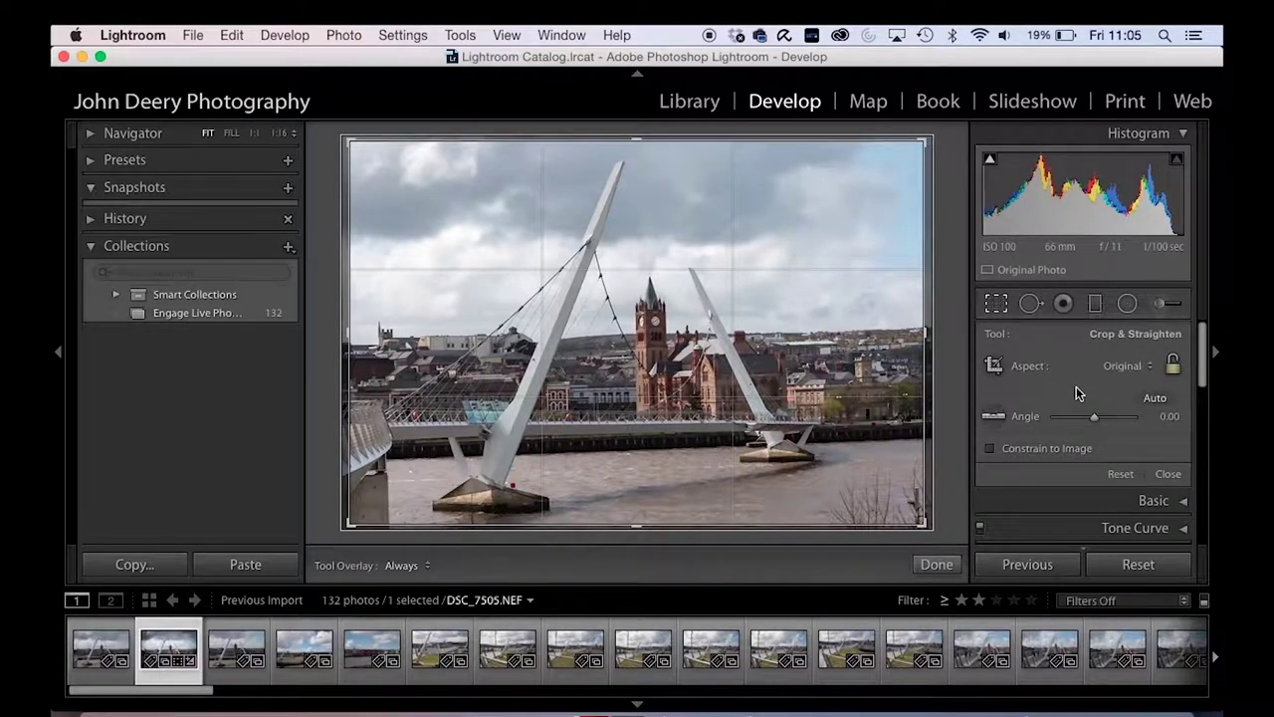
pyautogui.scroll(-1, 1076, 386)
pyautogui.scroll(1, 1064, 363)
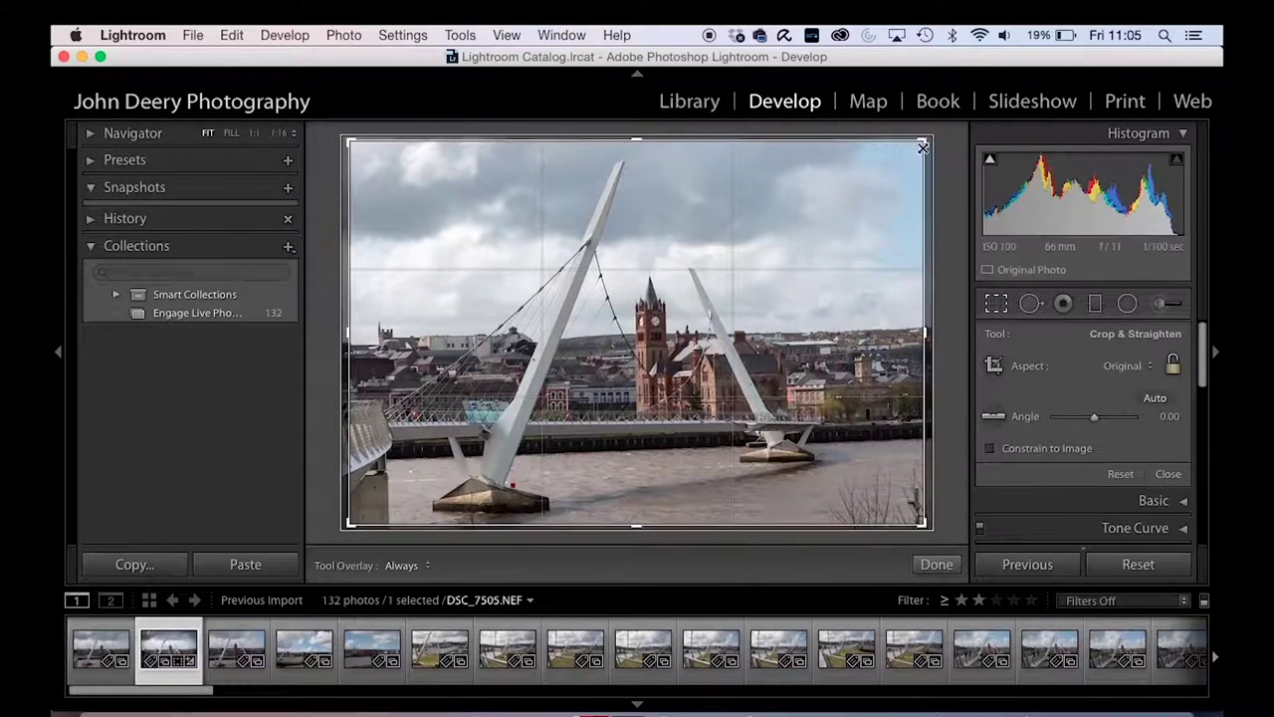
pyautogui.moveTo(925, 140)
pyautogui.mouseDown()
pyautogui.moveTo(867, 199)
pyautogui.moveTo(873, 159)
pyautogui.moveTo(897, 183)
pyautogui.moveTo(882, 170)
pyautogui.moveTo(885, 188)
pyautogui.moveTo(875, 182)
pyautogui.moveTo(919, 149)
pyautogui.moveTo(875, 159)
pyautogui.moveTo(927, 137)
pyautogui.moveTo(833, 199)
pyautogui.moveTo(930, 137)
pyautogui.mouseUp()
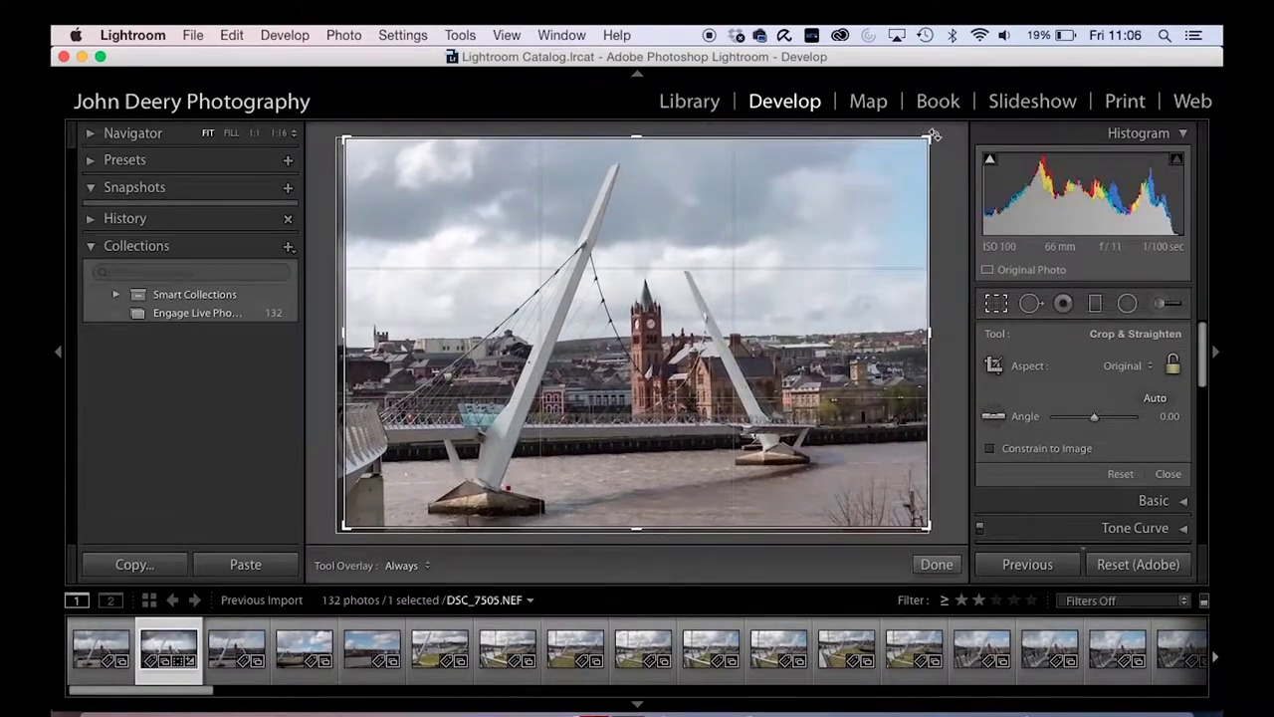
pyautogui.moveTo(641, 139); pyautogui.dragTo(640, 149)
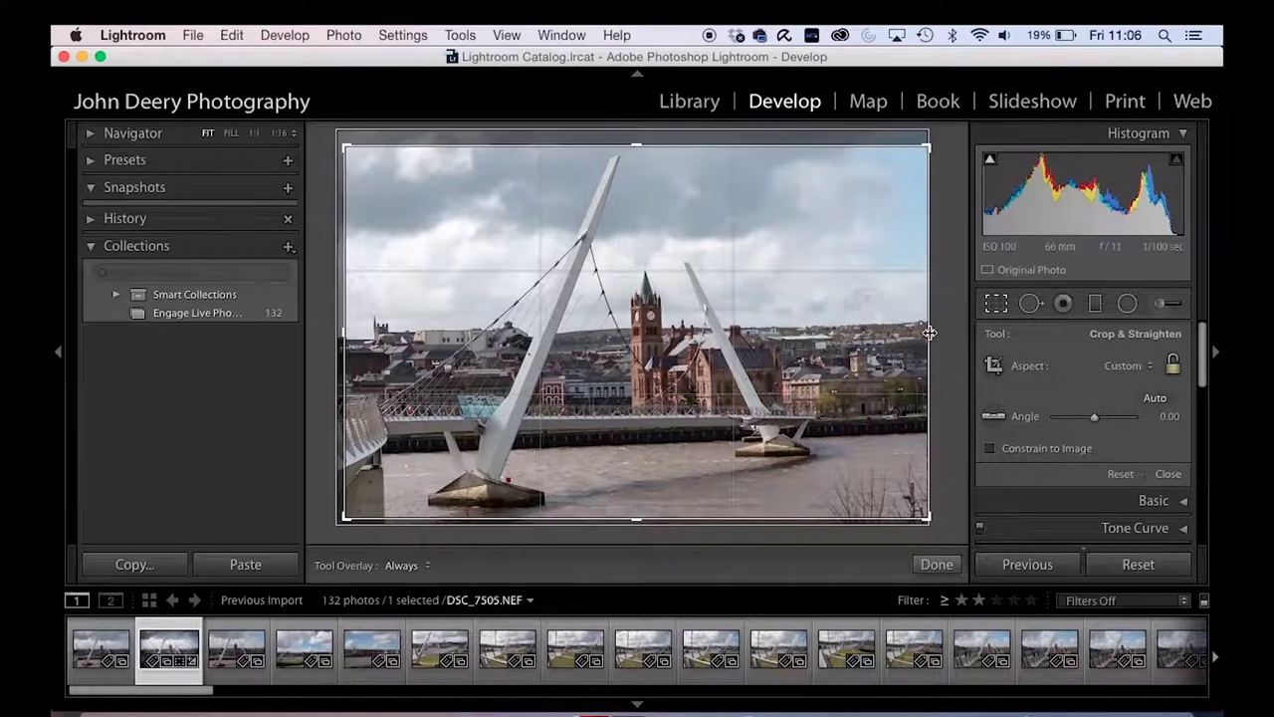
pyautogui.moveTo(925, 333); pyautogui.dragTo(887, 332)
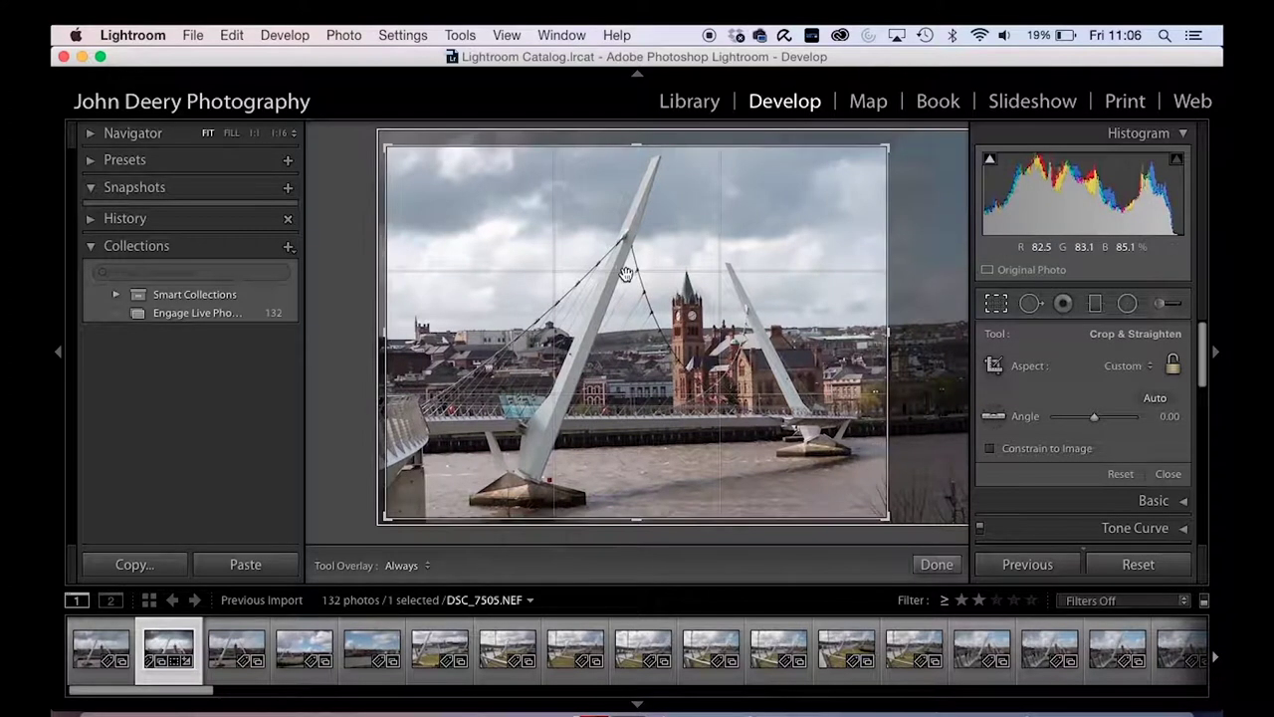
pyautogui.moveTo(387, 146); pyautogui.dragTo(416, 144)
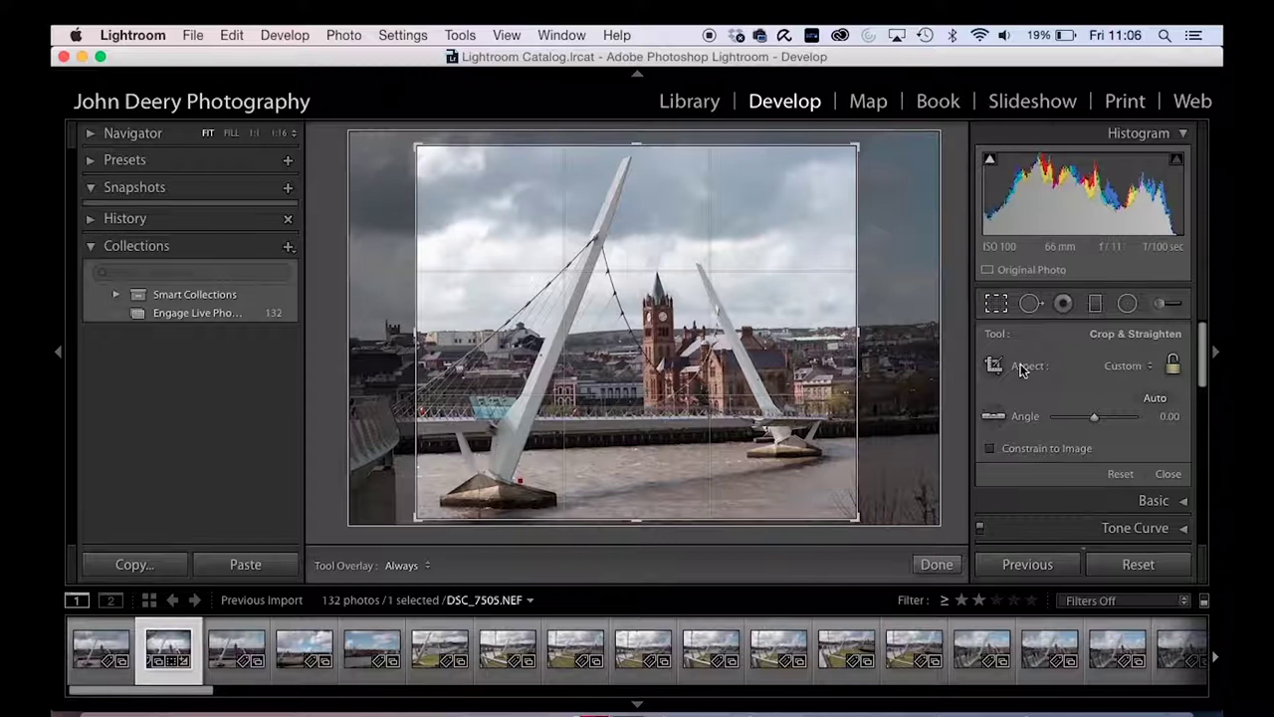
# Constrain the crop to a 1 x 1 aspect, enlarge the square to the photo's full height, and try the straightening angle.
pyautogui.click(1150, 368)
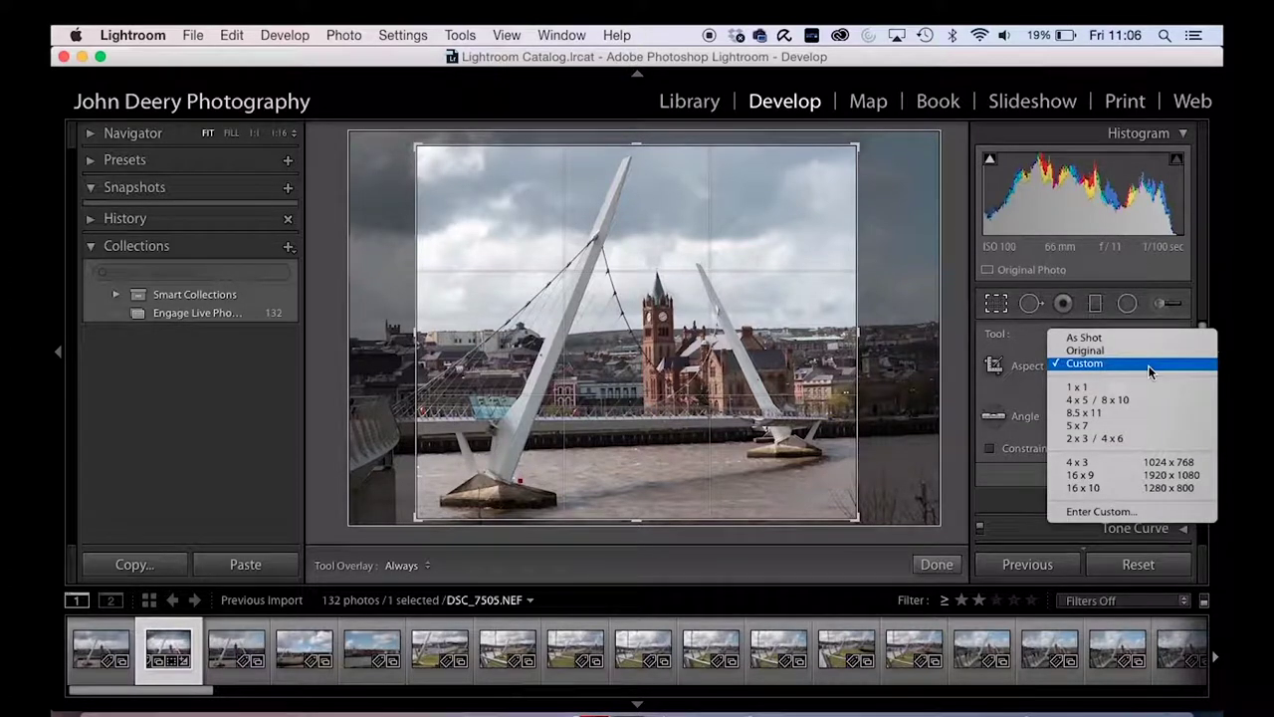
pyautogui.click(1093, 390)
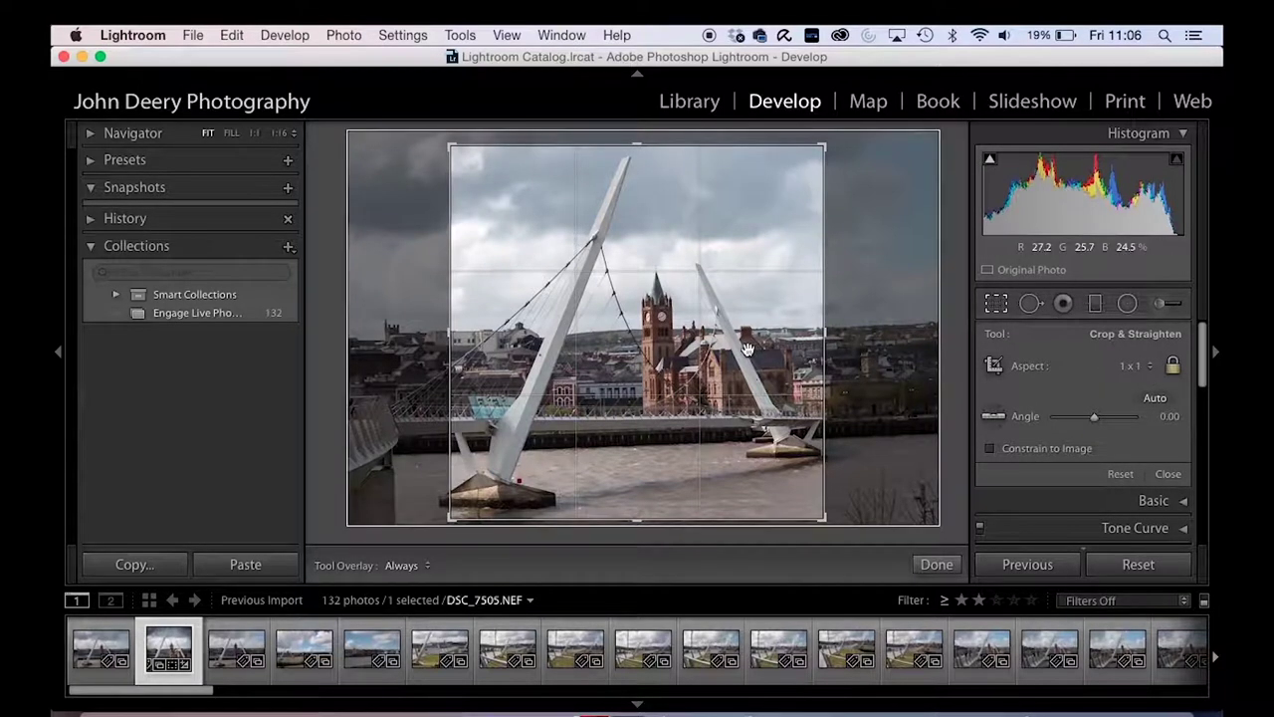
pyautogui.moveTo(830, 149); pyautogui.dragTo(837, 138)
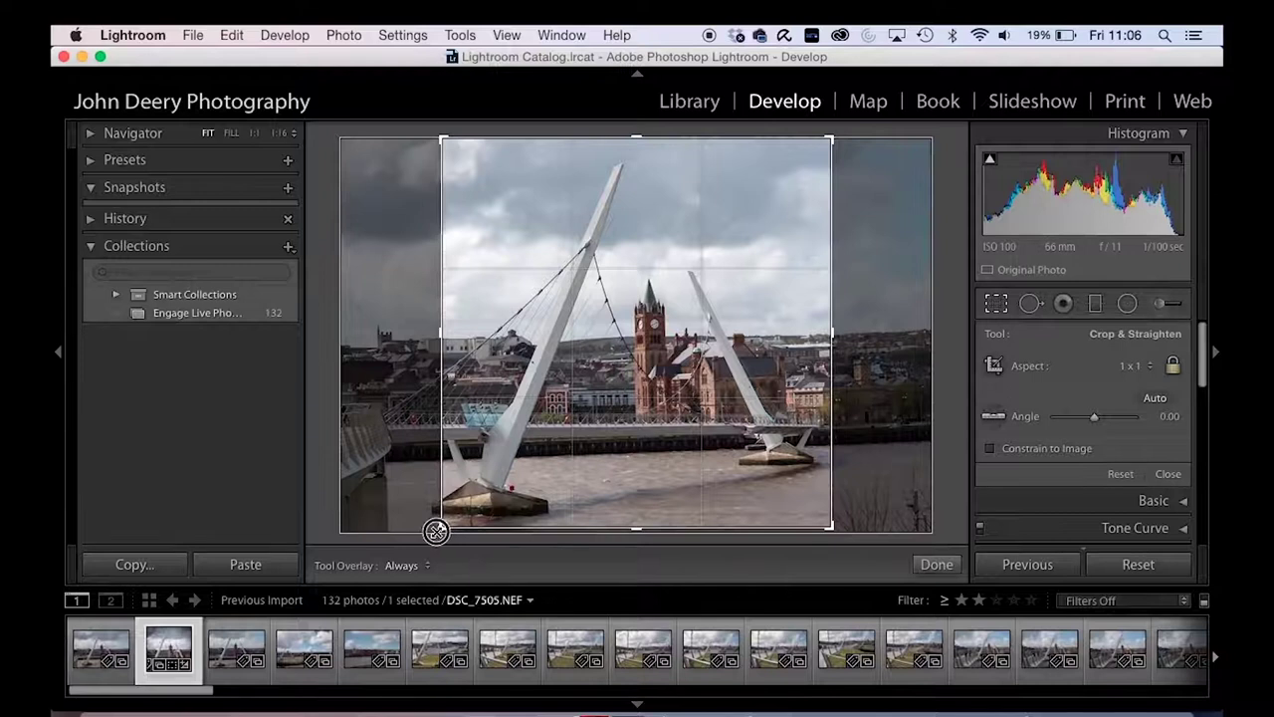
pyautogui.moveTo(435, 528); pyautogui.dragTo(429, 535)
pyautogui.click(431, 510)
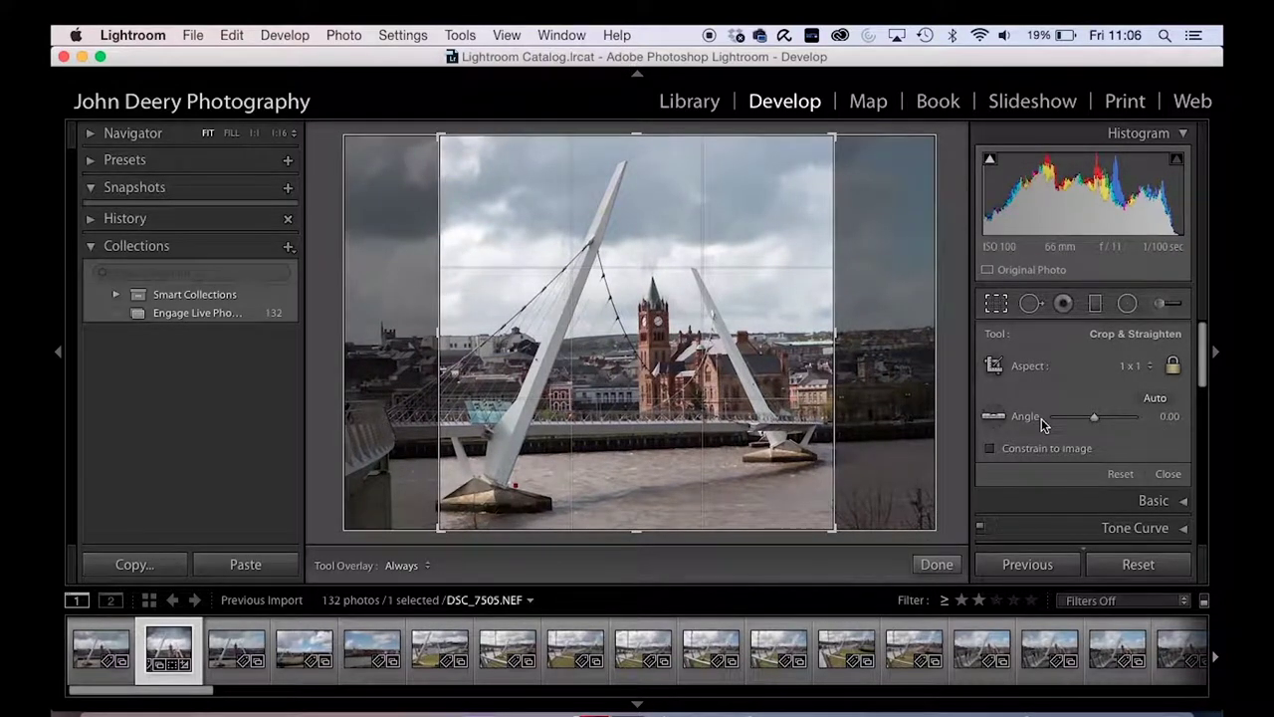
pyautogui.moveTo(1092, 416)
pyautogui.mouseDown()
pyautogui.moveTo(1120, 420)
pyautogui.moveTo(1039, 418)
pyautogui.moveTo(1095, 422)
pyautogui.mouseUp()
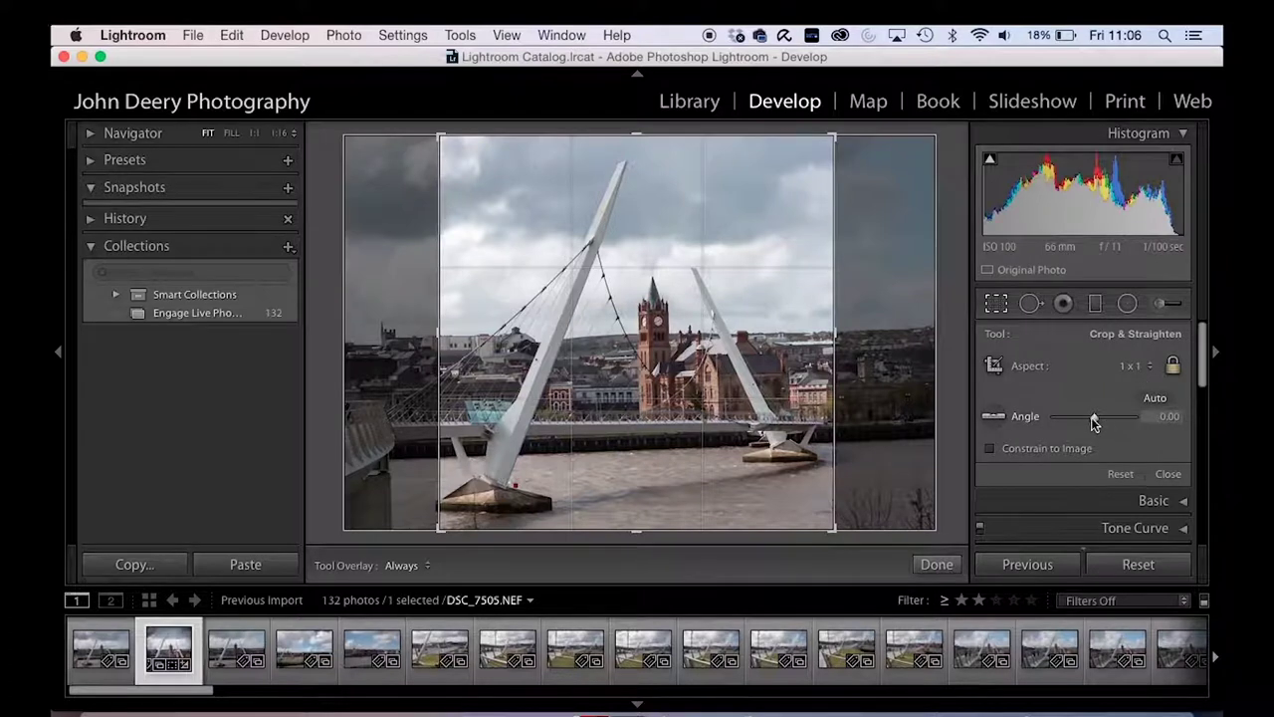
pyautogui.moveTo(1095, 421); pyautogui.dragTo(1094, 421)
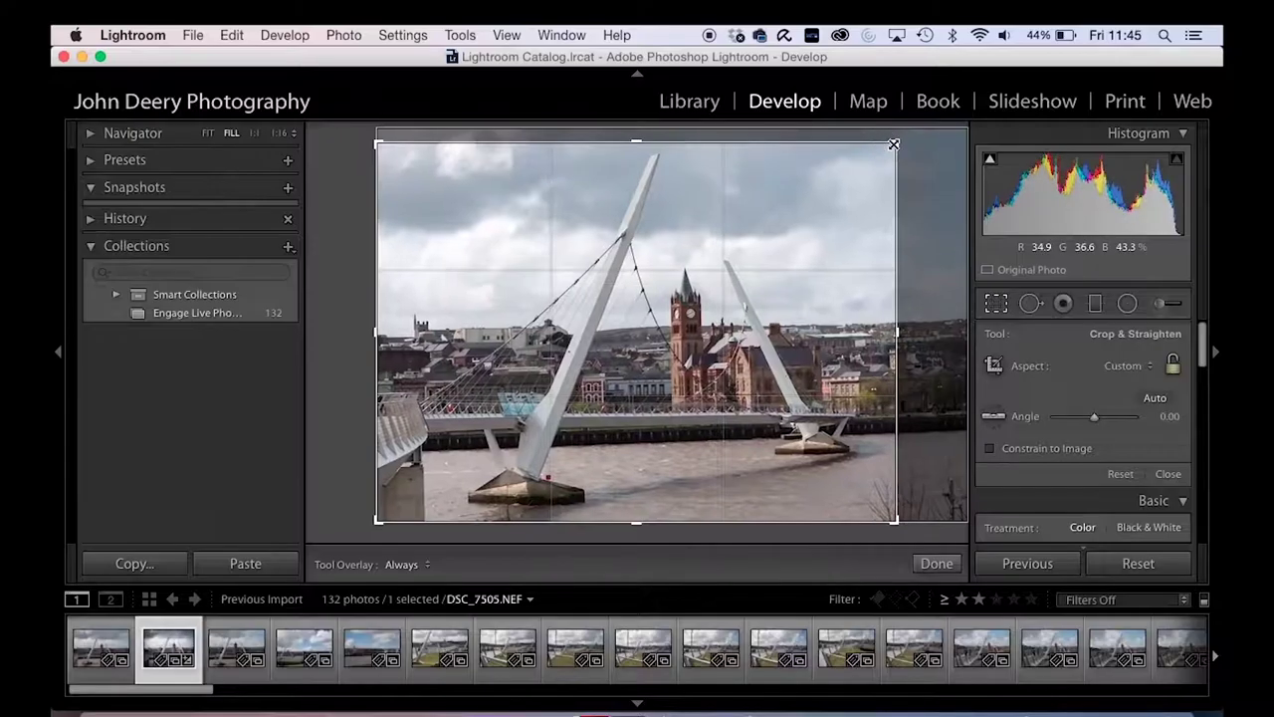
# Return to Crop & Straighten and extend the crop frame to cover the full original photo.
pyautogui.click(1031, 303)
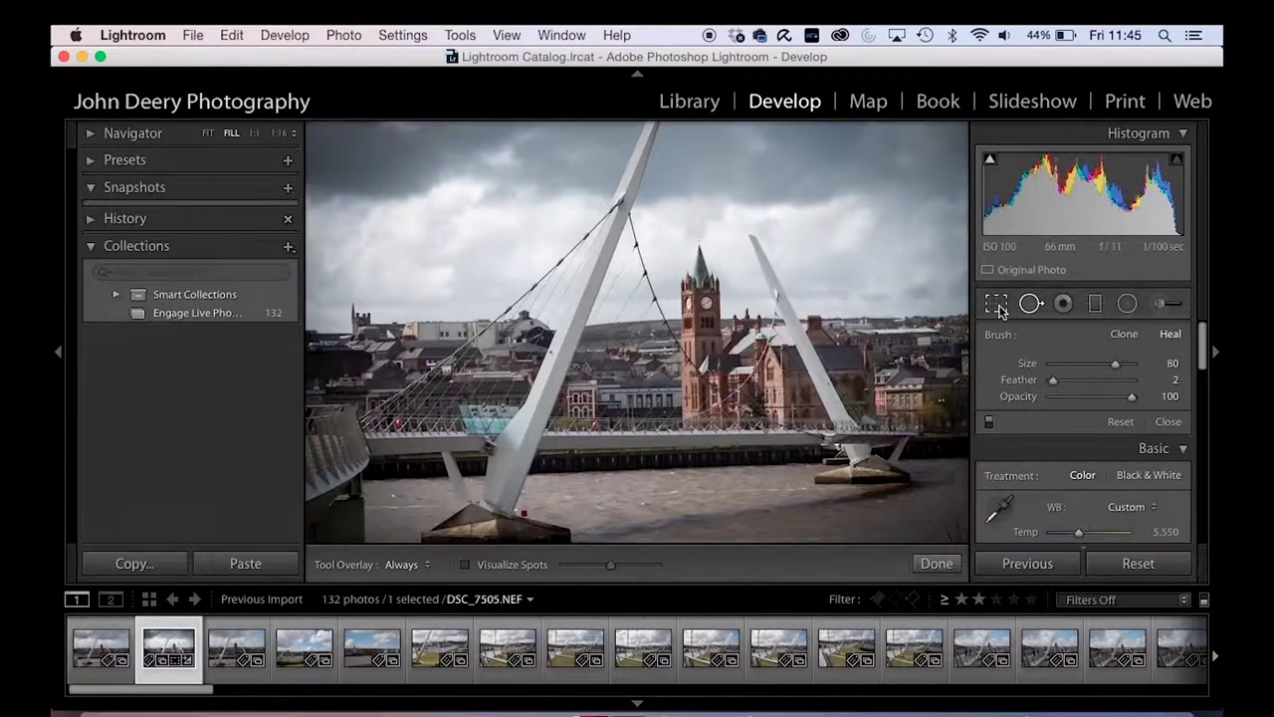
pyautogui.click(997, 304)
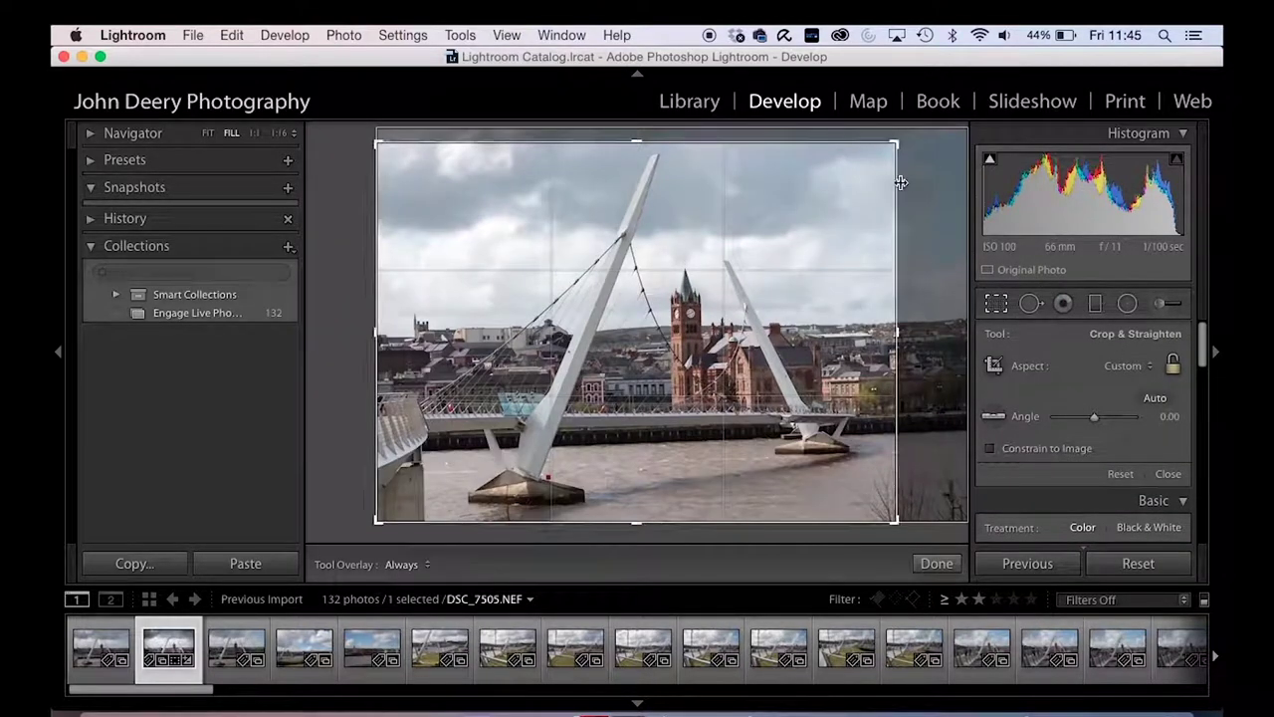
pyautogui.moveTo(897, 142); pyautogui.dragTo(936, 138)
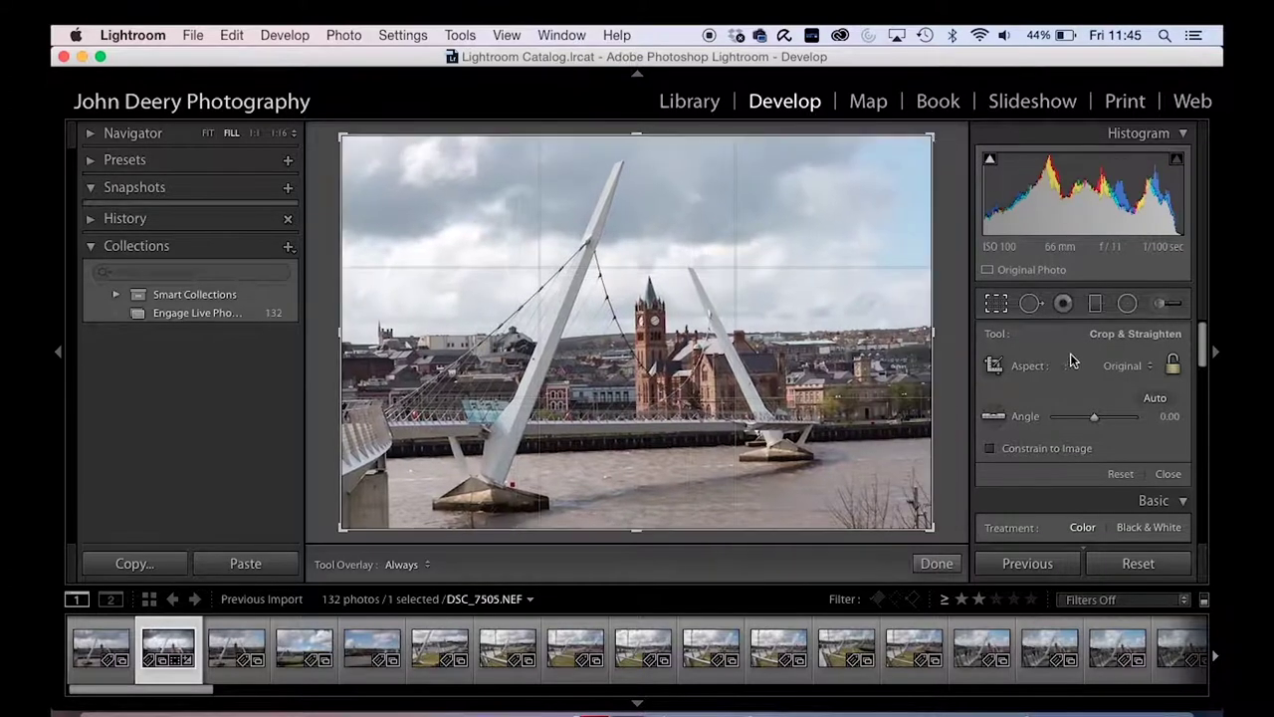
# Heal a spot in the sky at the photo's right side with the size 80 brush, sampling from the clock tower.
pyautogui.click(1032, 304)
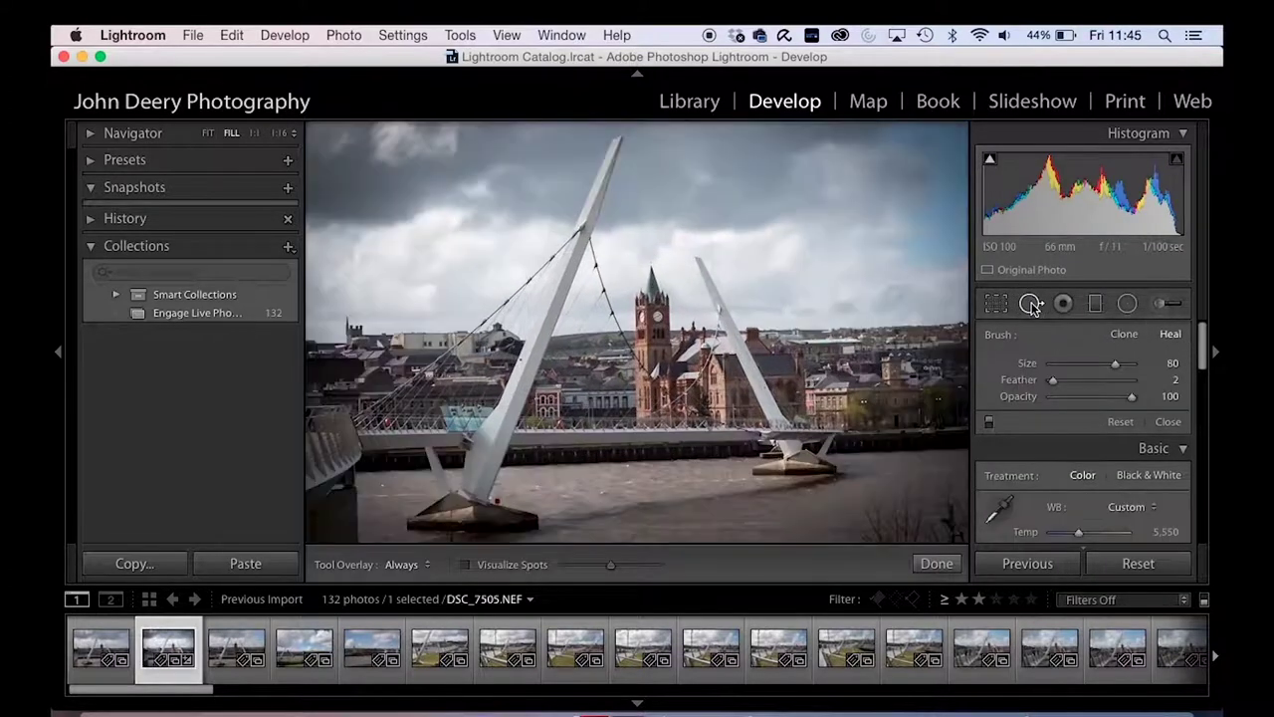
pyautogui.click(925, 246)
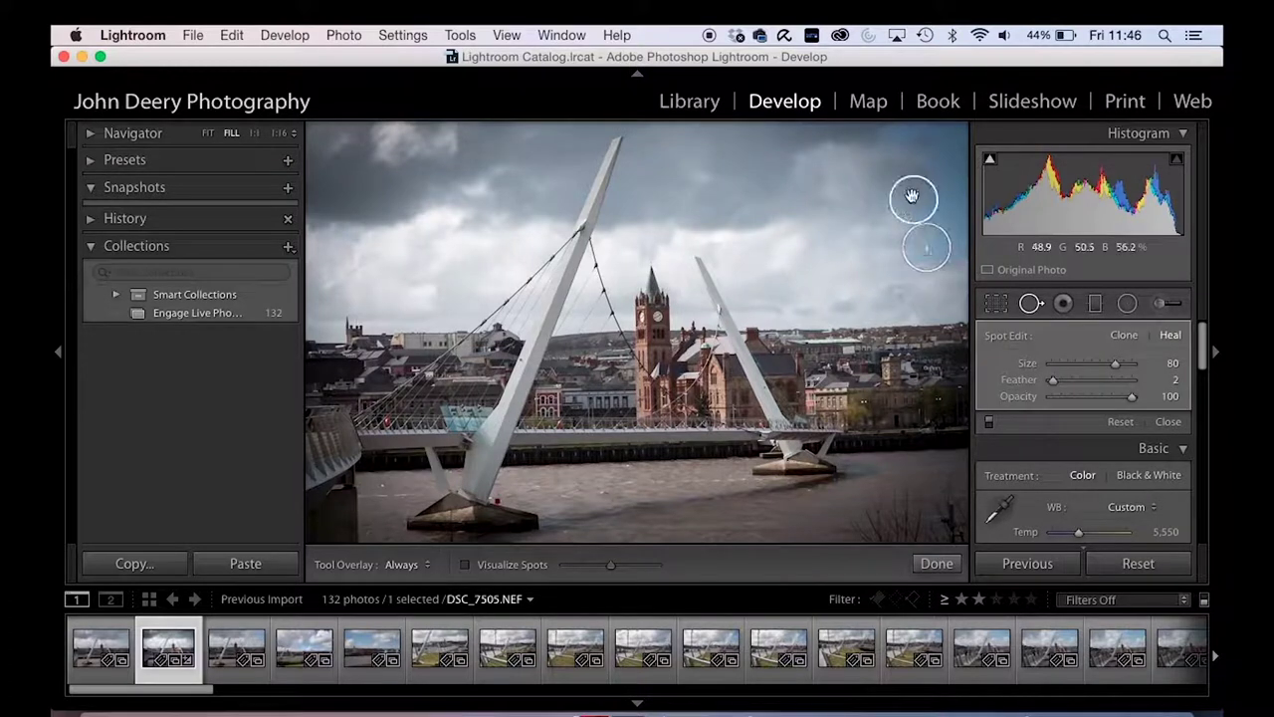
pyautogui.moveTo(904, 209)
pyautogui.mouseDown()
pyautogui.moveTo(852, 180)
pyautogui.moveTo(884, 183)
pyautogui.moveTo(745, 210)
pyautogui.moveTo(751, 222)
pyautogui.moveTo(683, 222)
pyautogui.moveTo(657, 247)
pyautogui.moveTo(647, 318)
pyautogui.mouseUp()
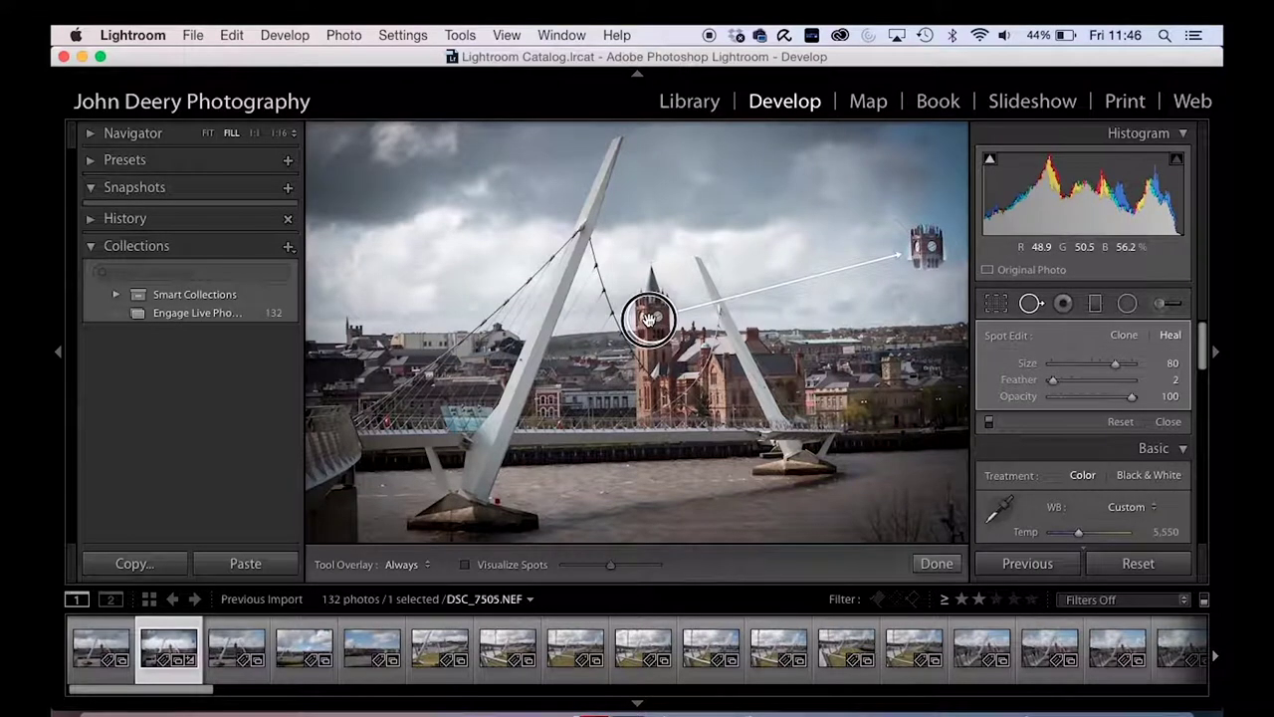
pyautogui.moveTo(647, 319); pyautogui.dragTo(648, 317)
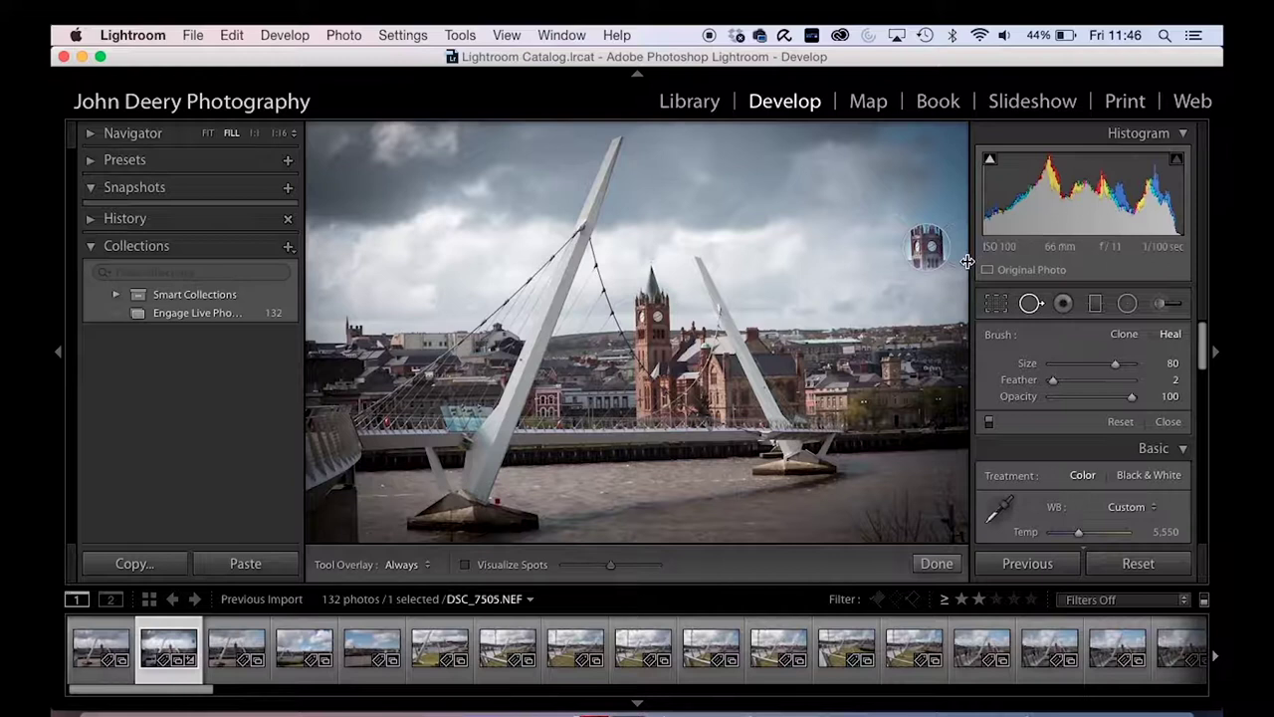
# Undo the clock tower sampling and delete the heal spot from the sky.
pyautogui.press('super+z')
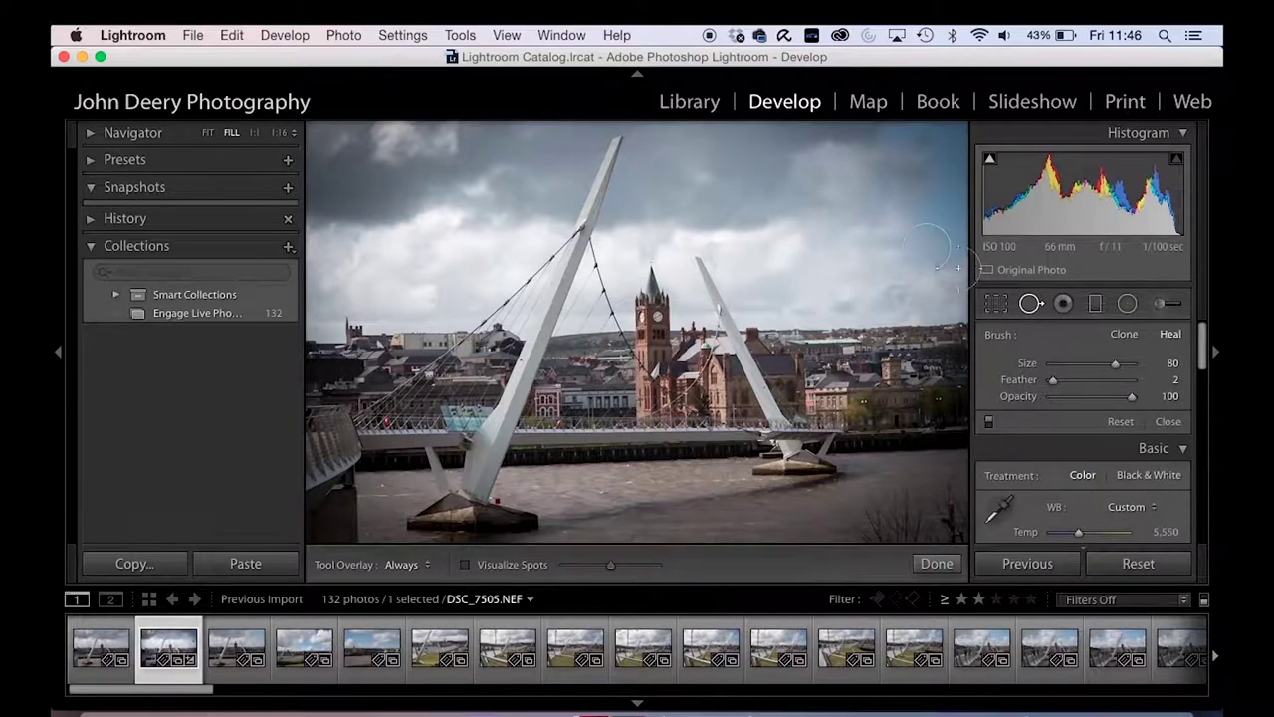
pyautogui.click(924, 244)
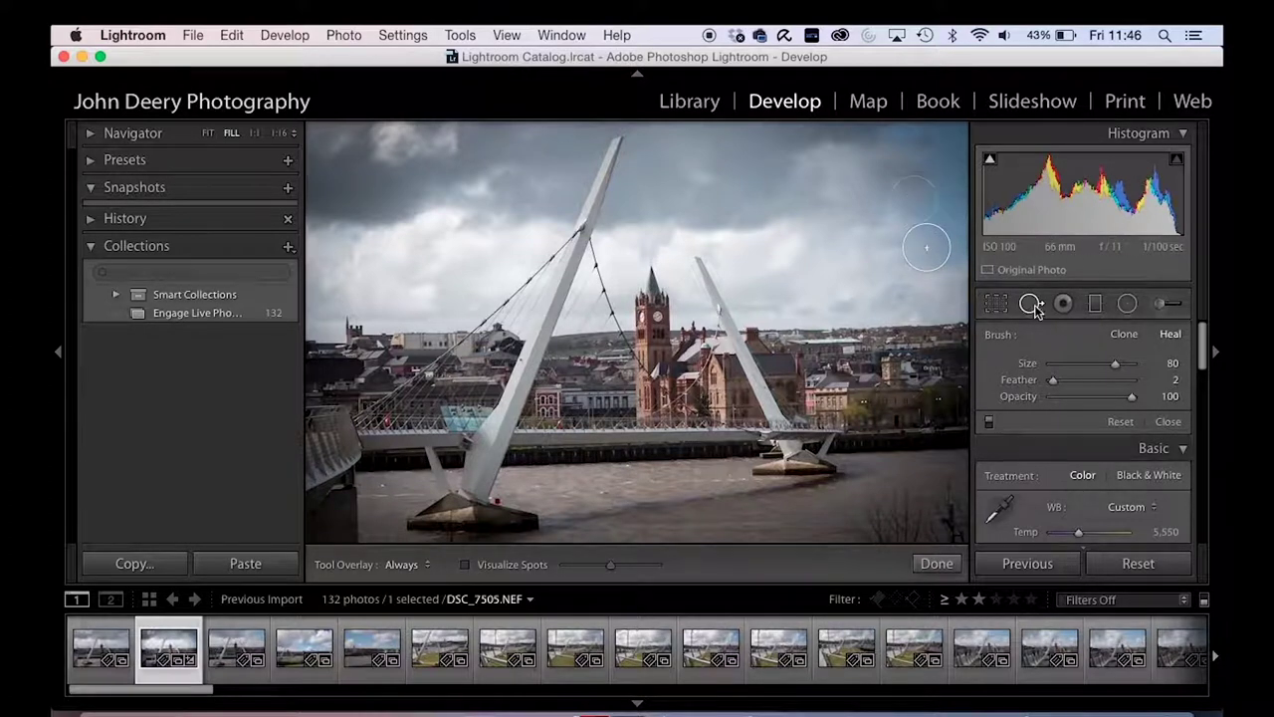
pyautogui.click(926, 247)
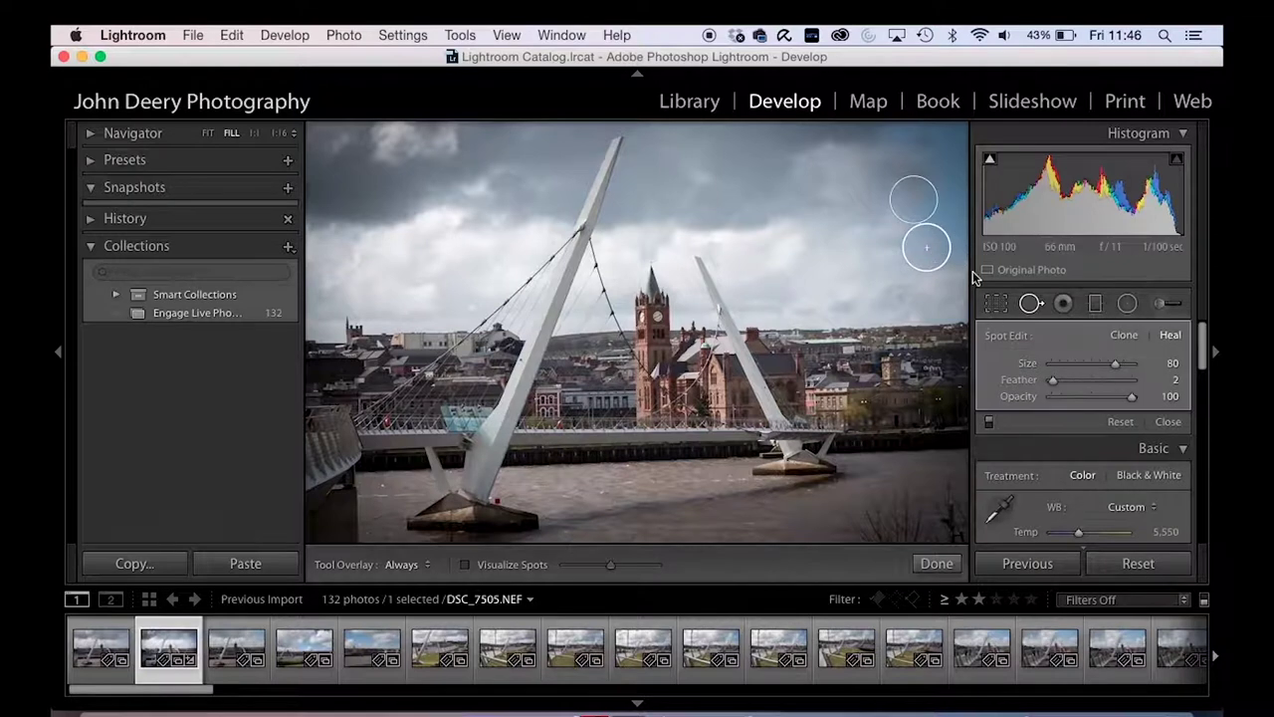
pyautogui.press('Delete')
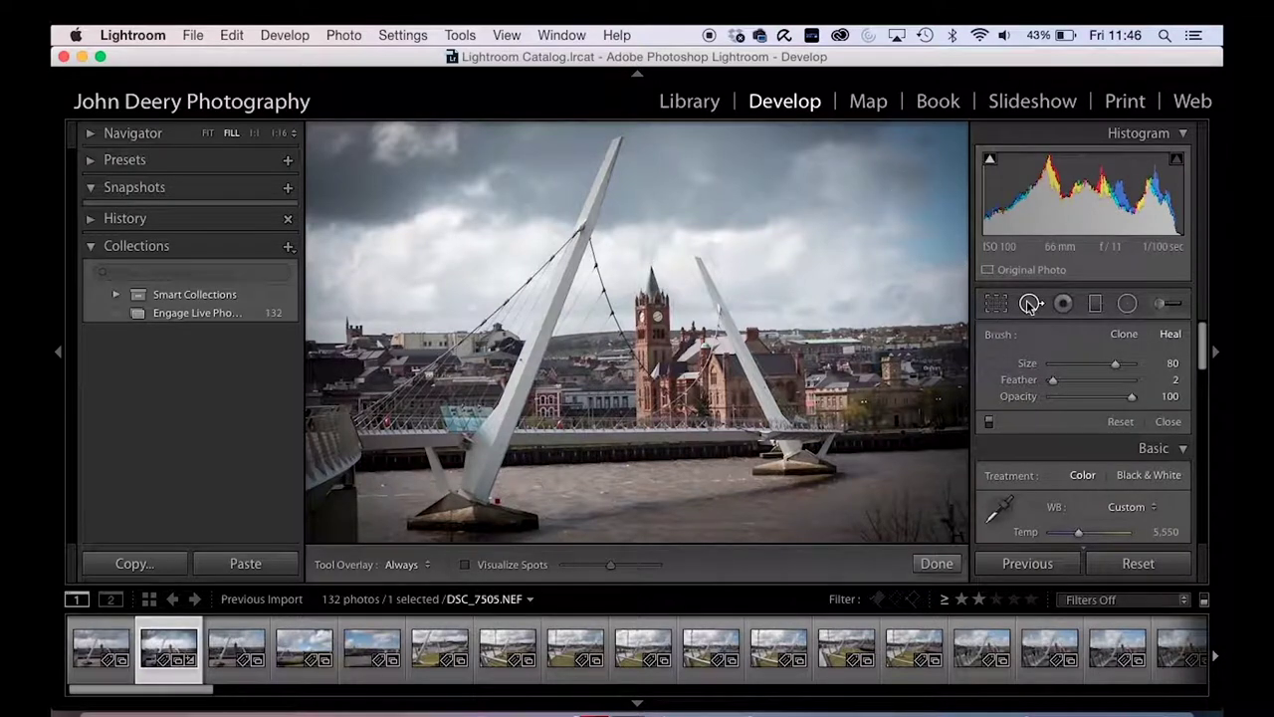
# Heal the sky area near the photo's right edge again, sampling from the clouds beside it, and delete the spot.
pyautogui.click(922, 239)
pyautogui.moveTo(883, 193)
pyautogui.mouseDown()
pyautogui.moveTo(845, 190)
pyautogui.moveTo(896, 202)
pyautogui.moveTo(827, 219)
pyautogui.moveTo(754, 206)
pyautogui.mouseUp()
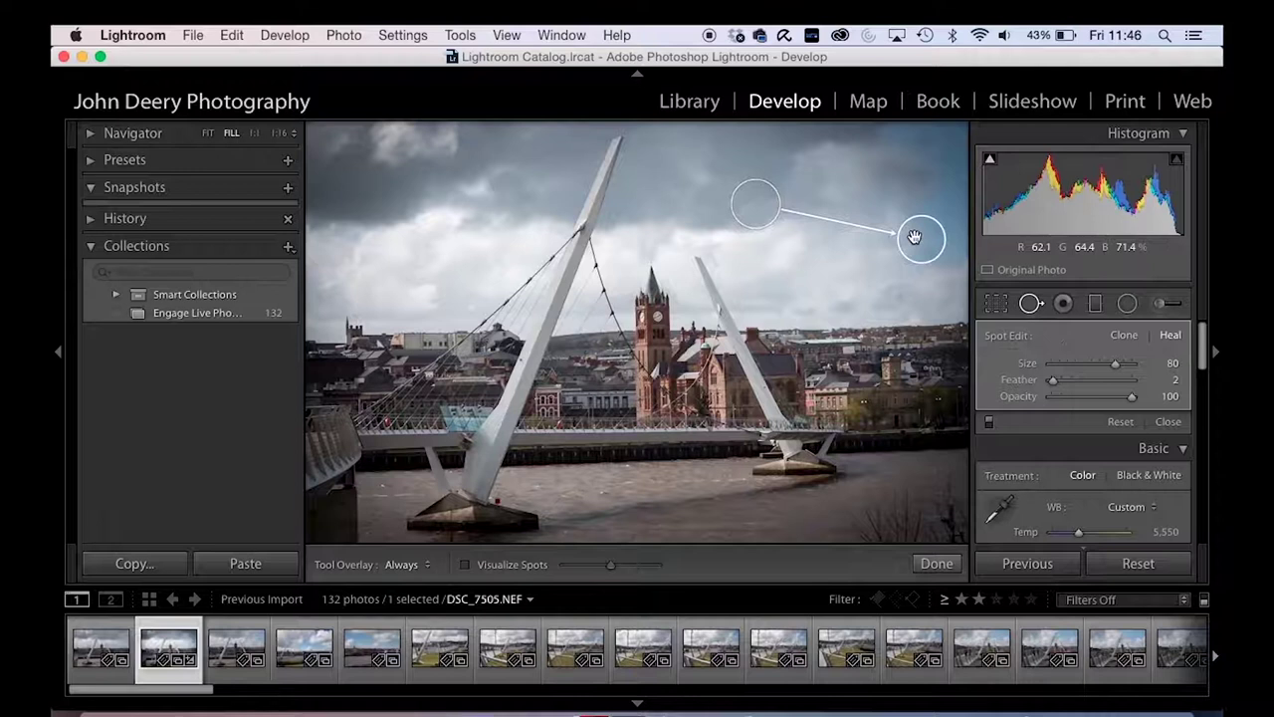
pyautogui.press('Delete')
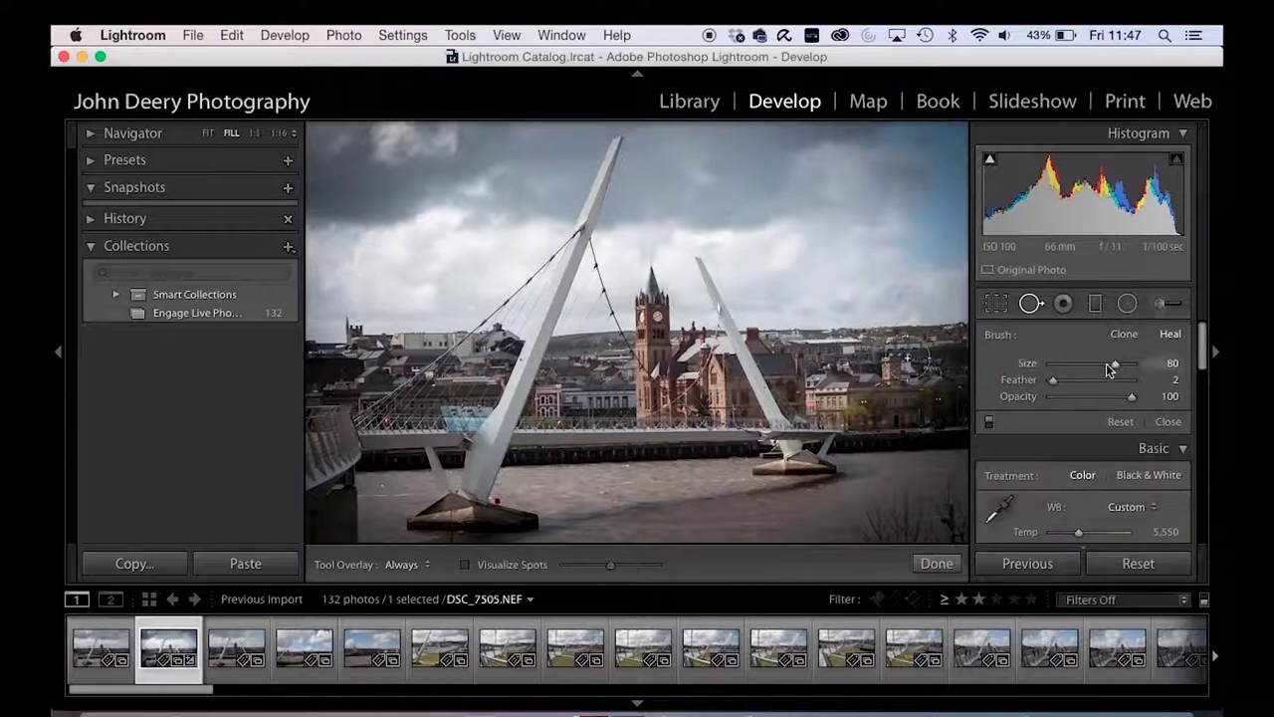
# Set the spot removal brush size to 76, try Clone mode, and switch back to Heal.
pyautogui.moveTo(1115, 367)
pyautogui.mouseDown()
pyautogui.moveTo(1058, 365)
pyautogui.moveTo(1135, 365)
pyautogui.moveTo(1095, 366)
pyautogui.moveTo(1129, 365)
pyautogui.moveTo(1114, 367)
pyautogui.mouseUp()
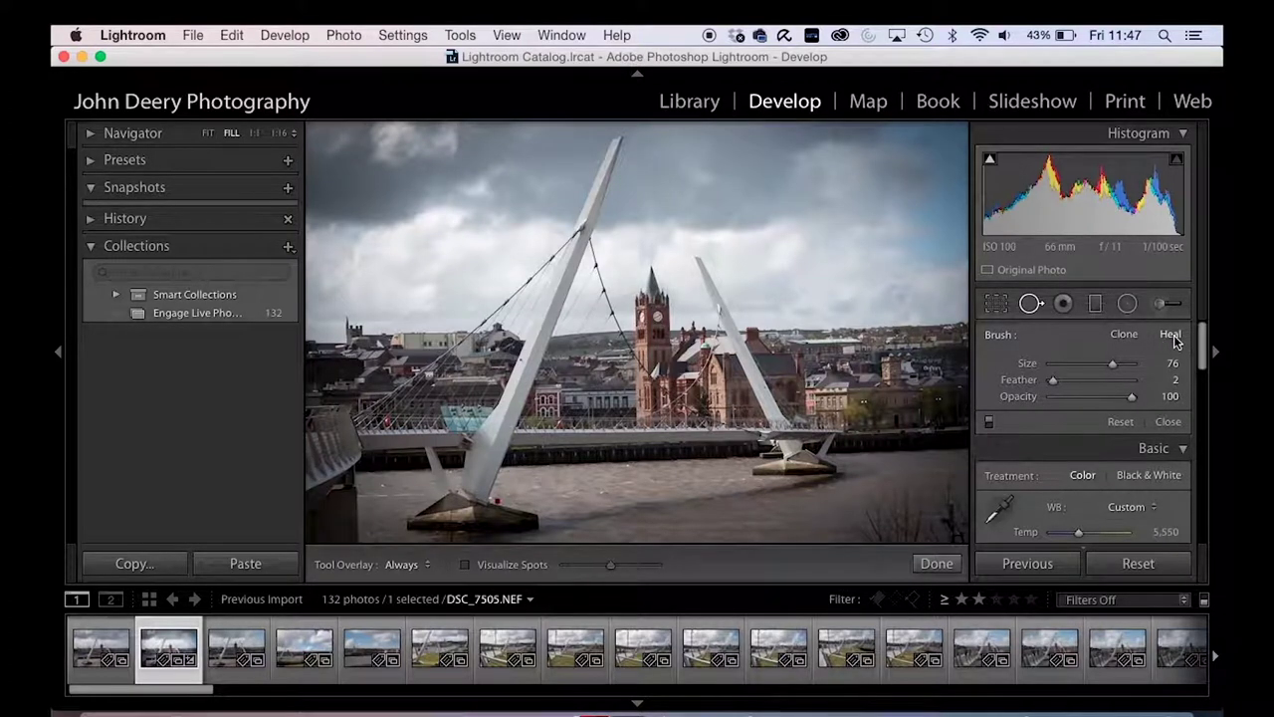
pyautogui.click(1123, 335)
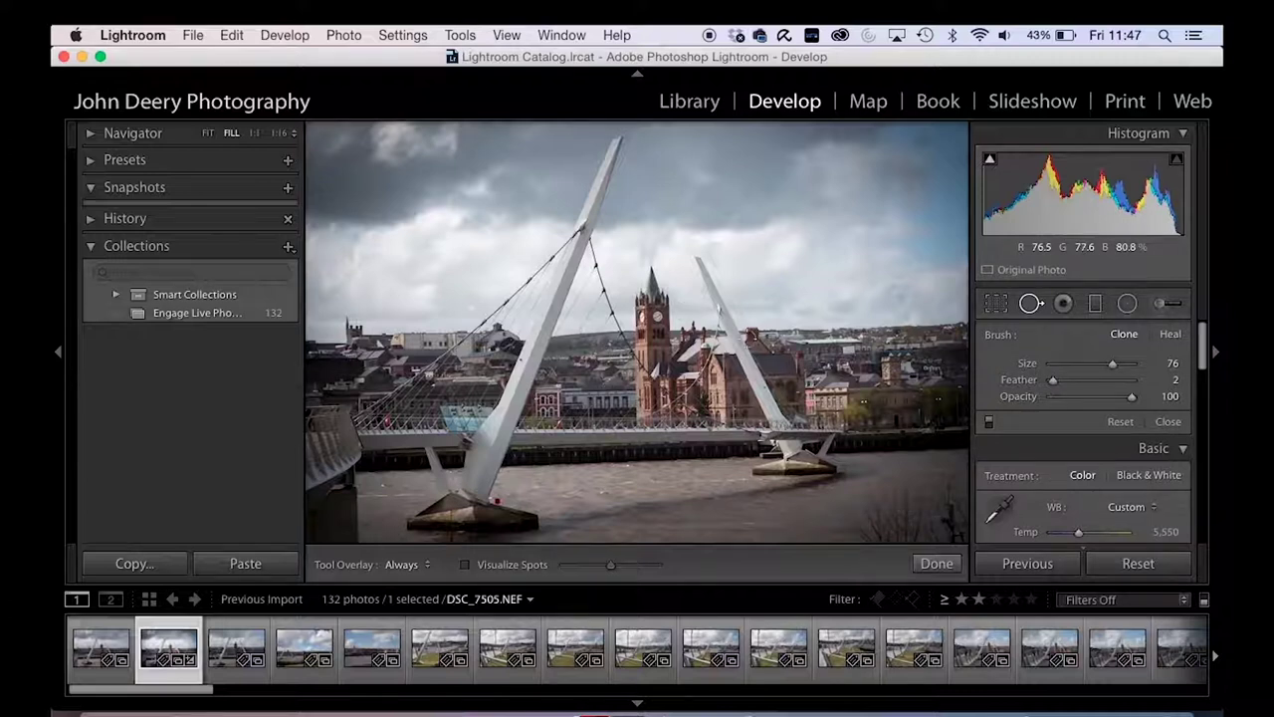
pyautogui.click(1170, 339)
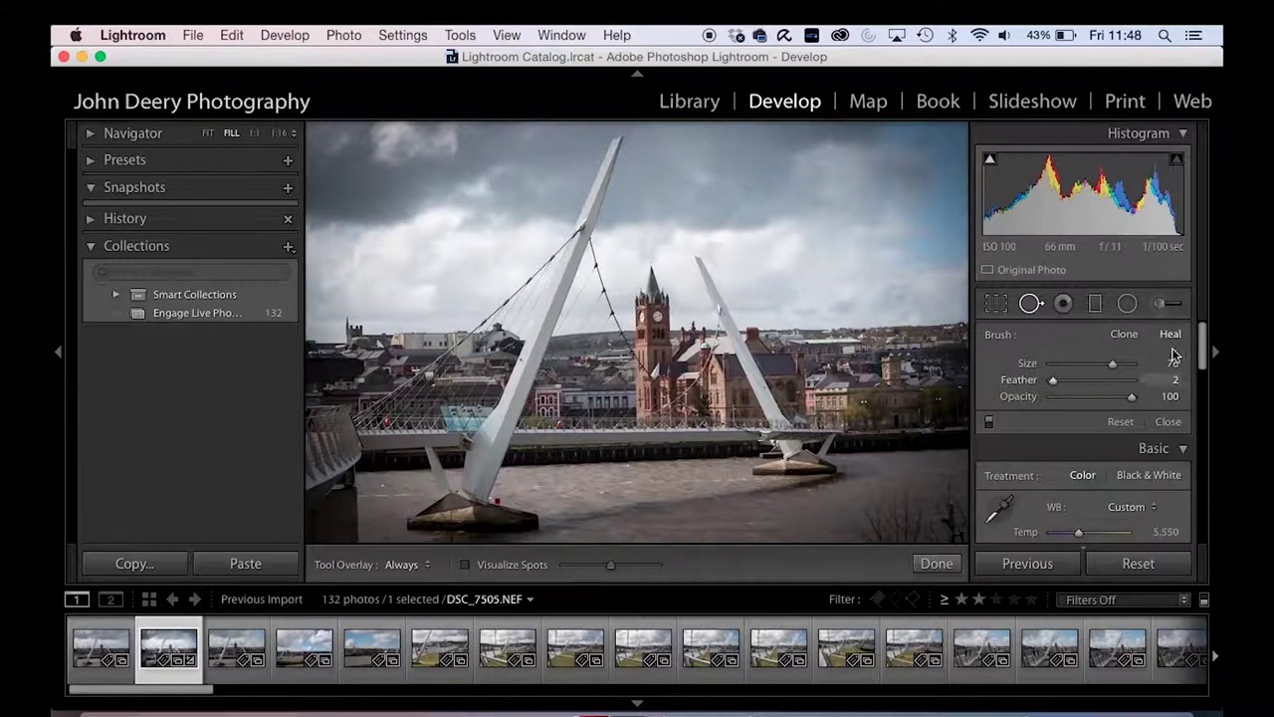
# View the Red Eye Correction tool, and draw a horizontal graduated filter with exposure 1.00 across the upper sky.
pyautogui.scroll(-2, 1133, 418)
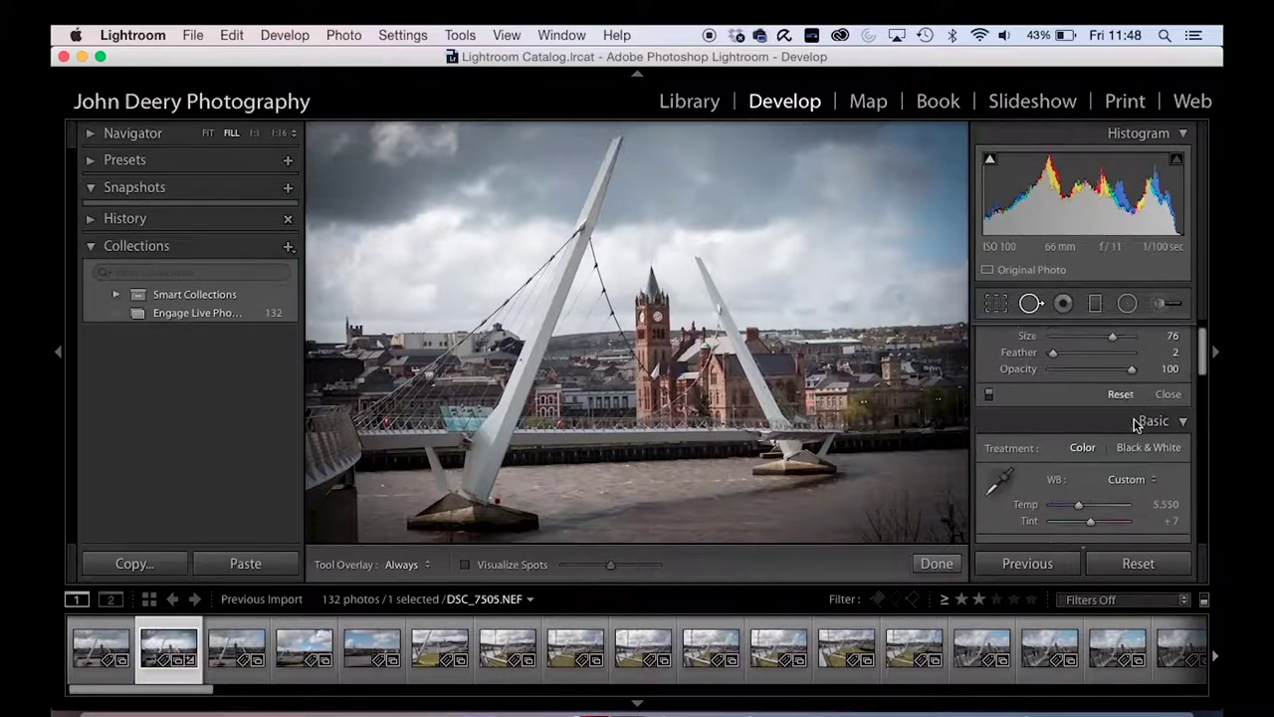
pyautogui.scroll(-2, 1120, 418)
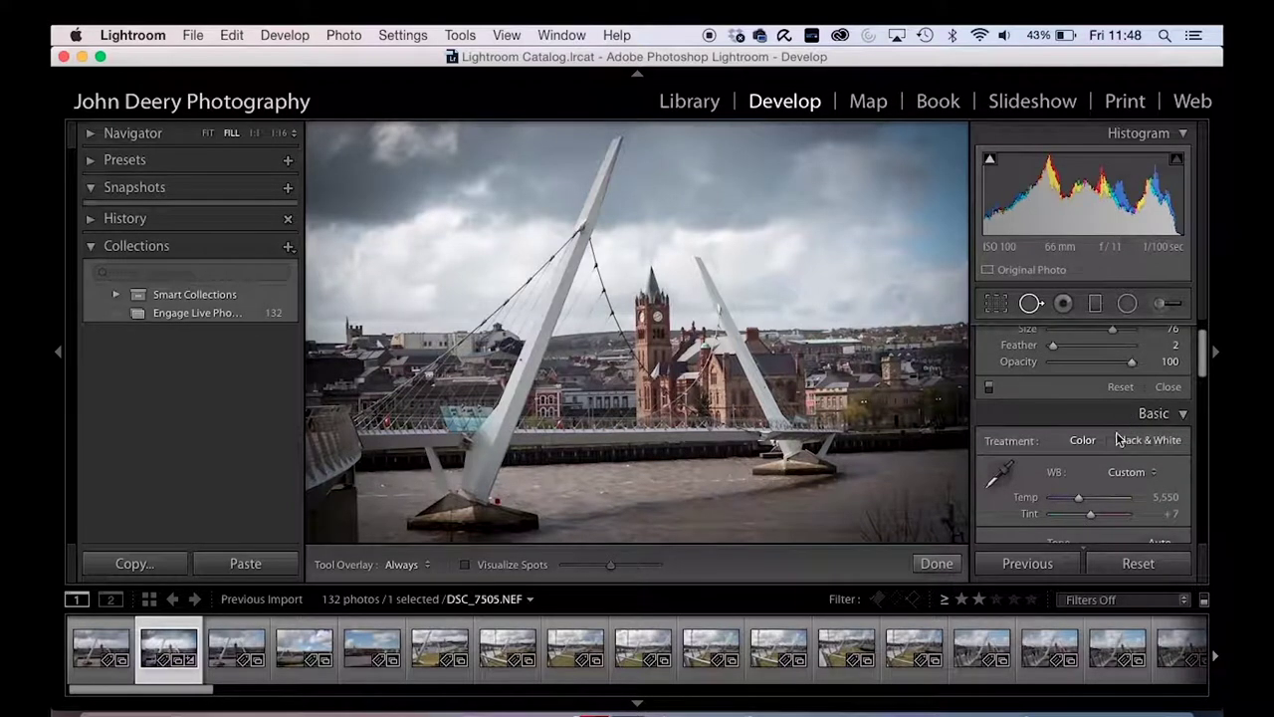
pyautogui.scroll(3, 1116, 431)
pyautogui.scroll(-1, 1115, 438)
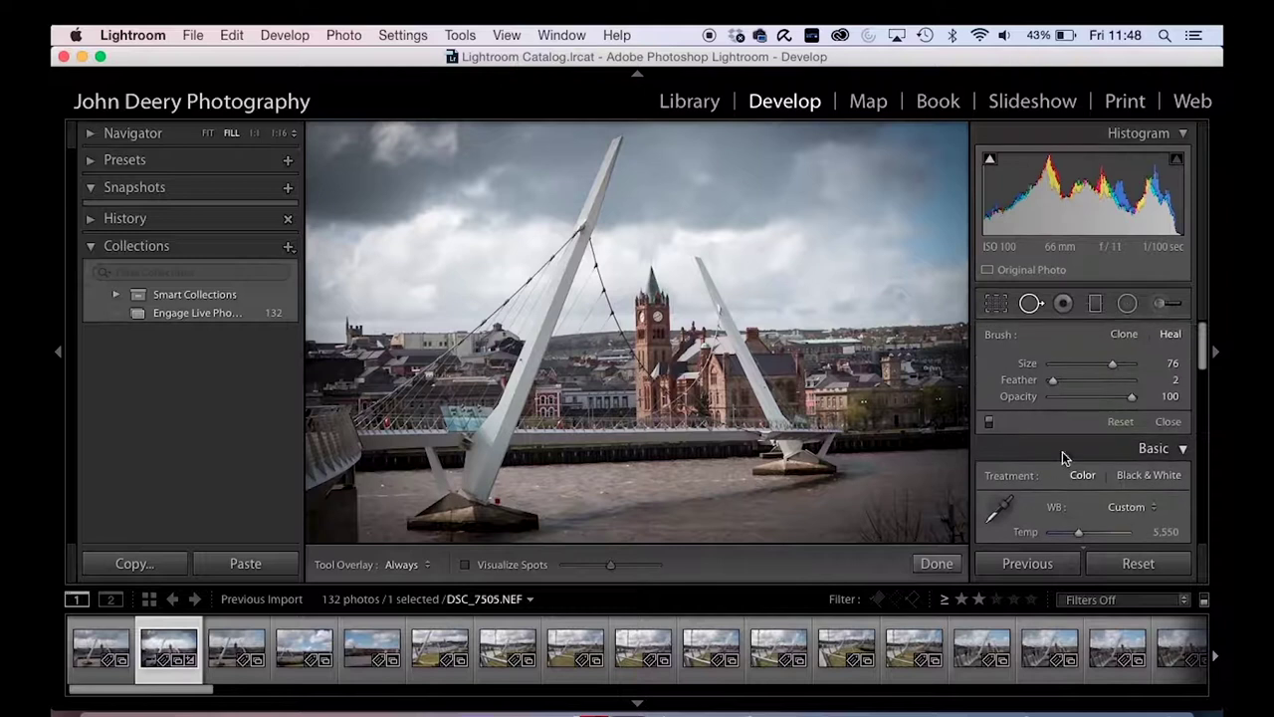
pyautogui.click(1063, 304)
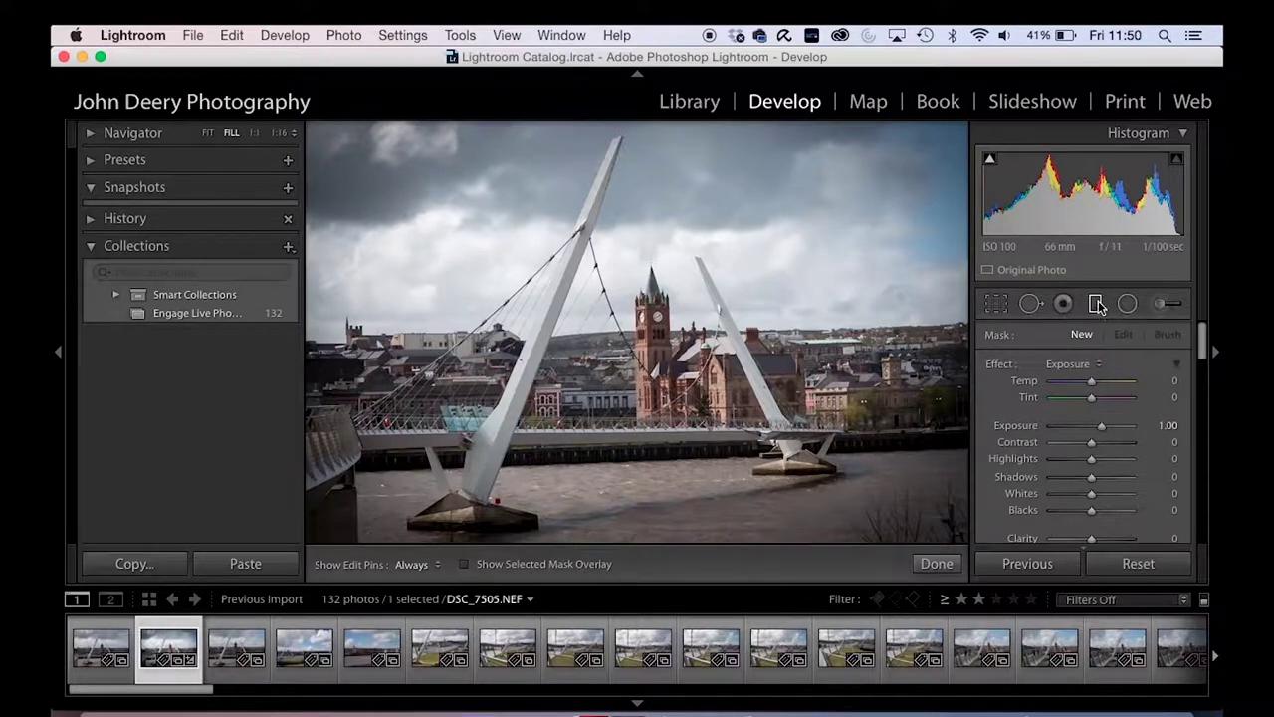
pyautogui.moveTo(682, 142); pyautogui.dragTo(682, 256)
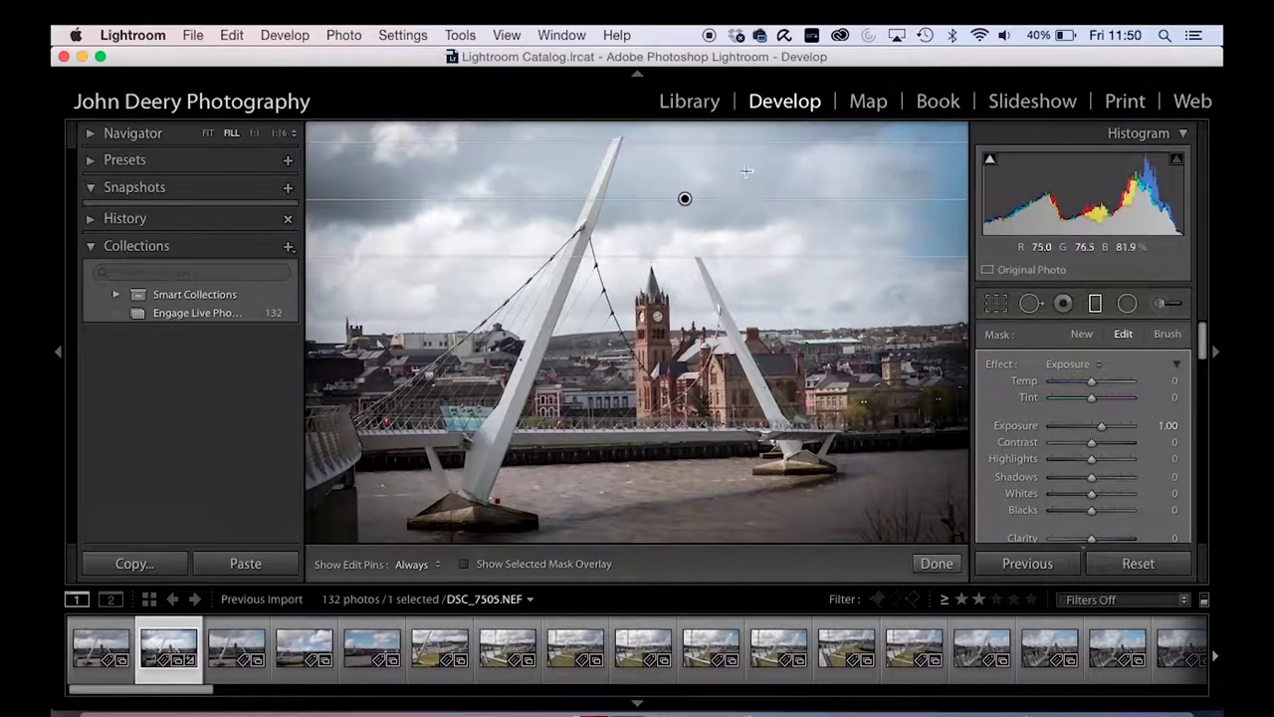
# Move the graduated filter up to the top of the sky and set its Exposure to -2.05 and Contrast to 9.
pyautogui.click(690, 144)
pyautogui.moveTo(691, 144); pyautogui.dragTo(686, 114)
pyautogui.moveTo(685, 185); pyautogui.dragTo(664, 153)
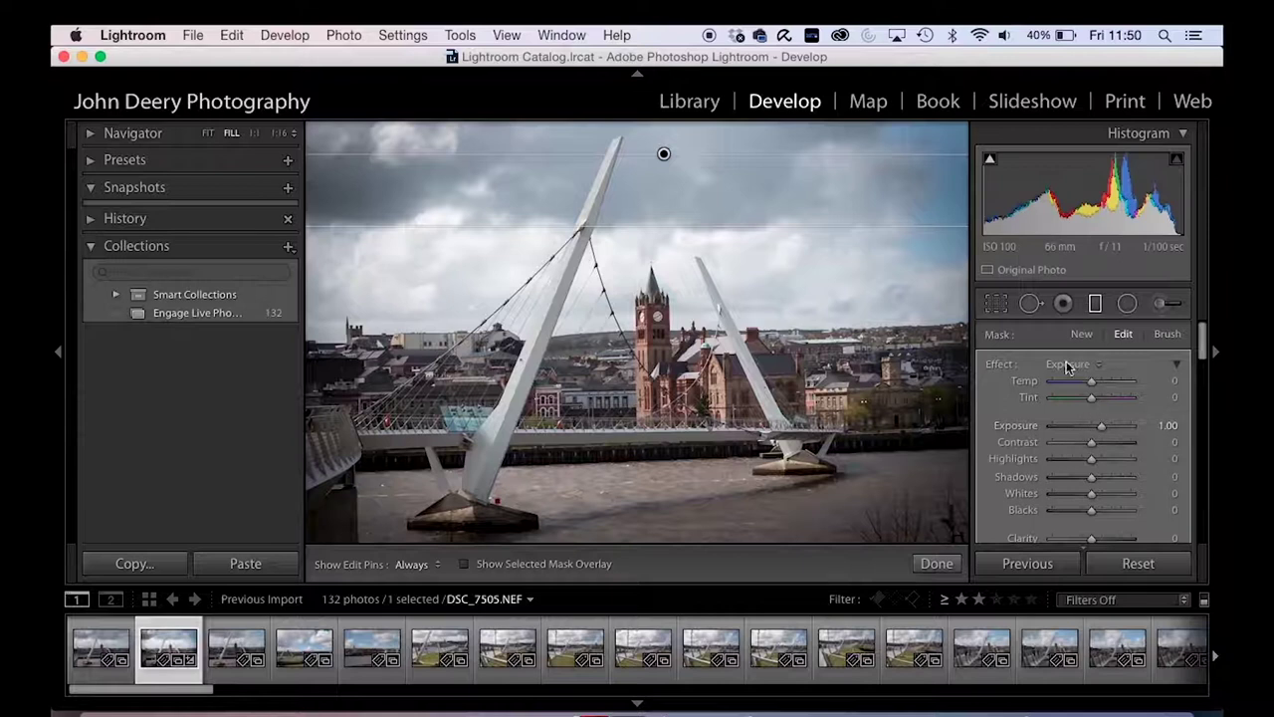
pyautogui.moveTo(1100, 430)
pyautogui.mouseDown()
pyautogui.moveTo(1075, 427)
pyautogui.moveTo(1138, 428)
pyautogui.moveTo(1069, 430)
pyautogui.moveTo(1090, 441)
pyautogui.mouseUp()
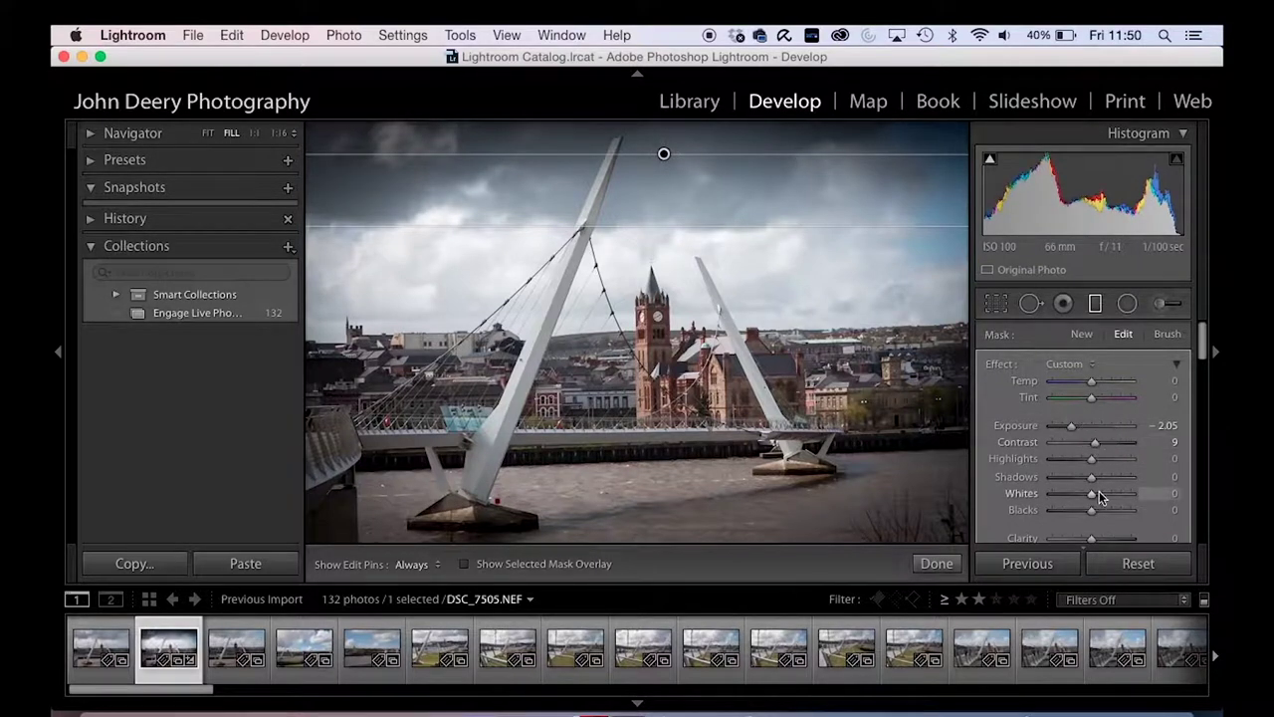
pyautogui.scroll(-8, 1099, 491)
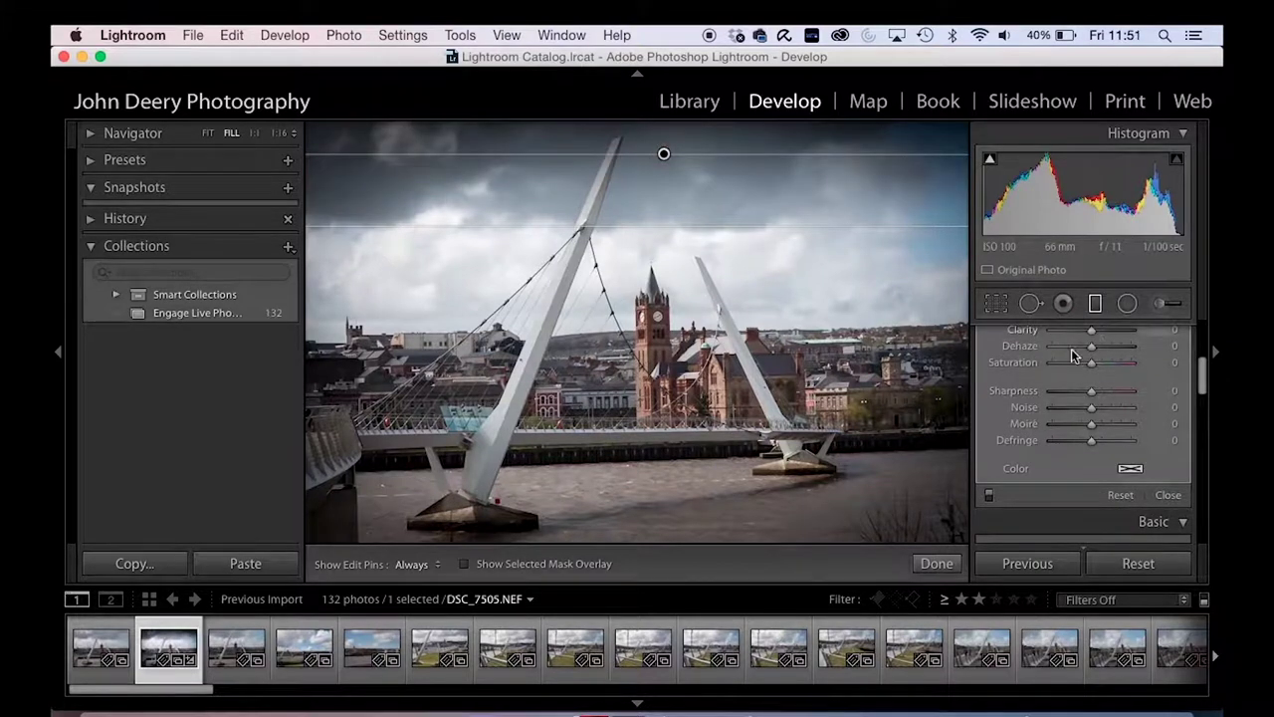
pyautogui.scroll(8, 1112, 378)
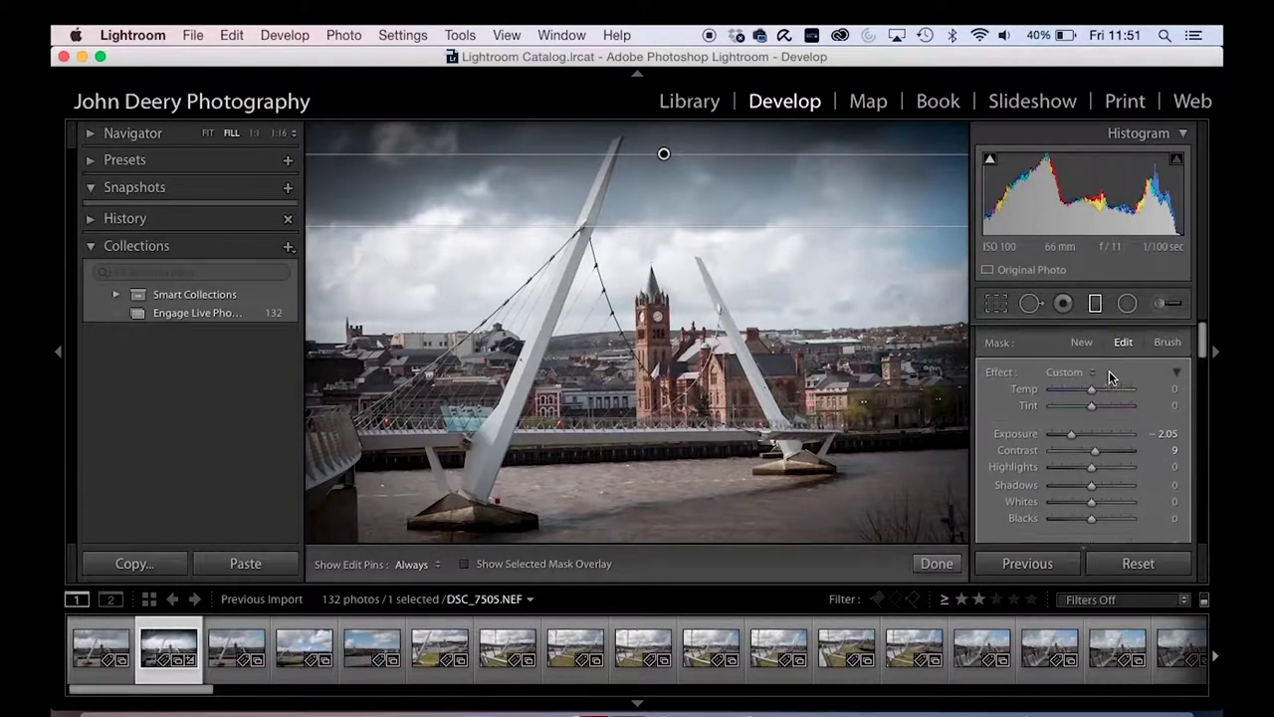
pyautogui.scroll(-1, 1111, 376)
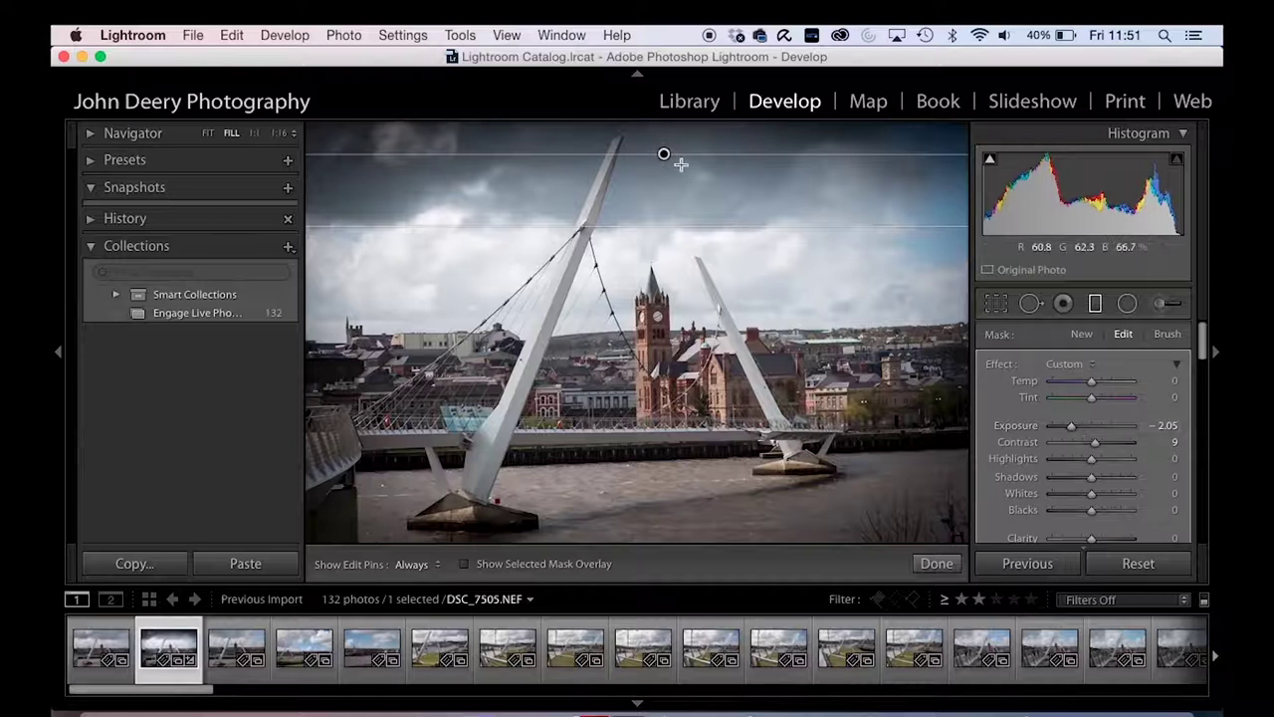
# Reposition the graduated filter and its boundary lines, stretching the transition from the photo's top edge down to the hills behind the city.
pyautogui.click(718, 230)
pyautogui.moveTo(717, 230); pyautogui.dragTo(704, 206)
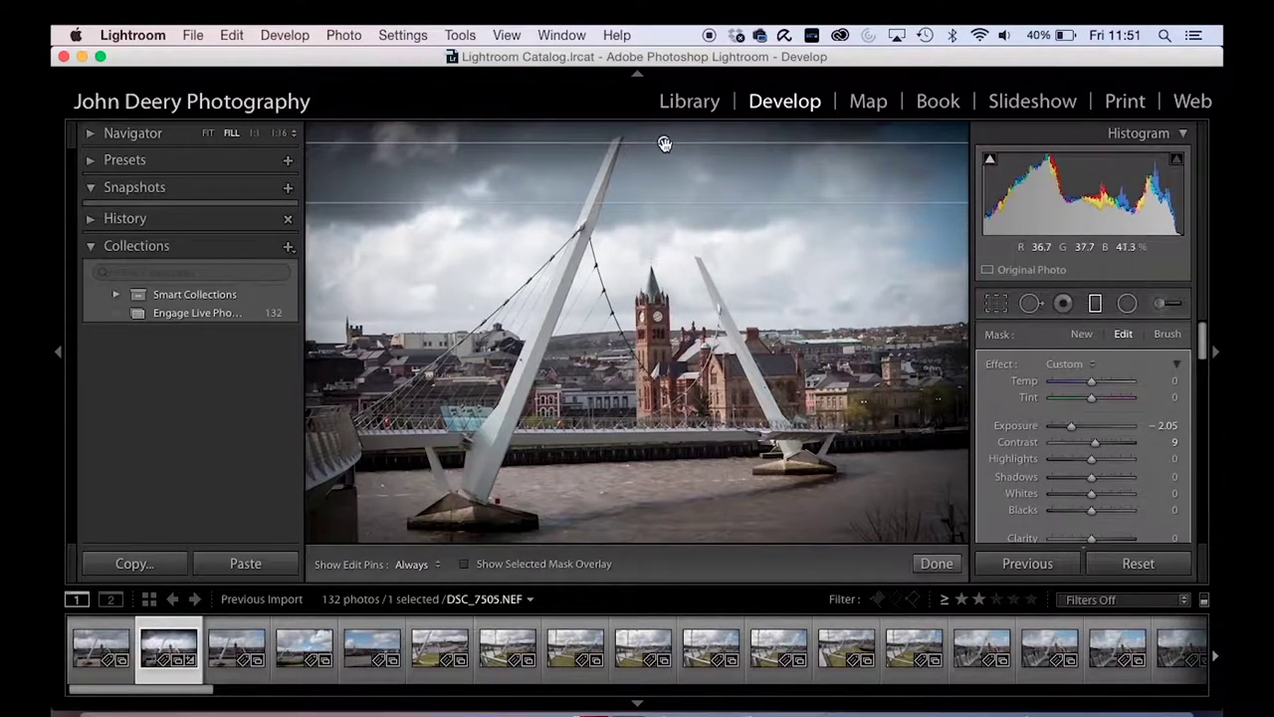
pyautogui.moveTo(664, 144); pyautogui.dragTo(663, 220)
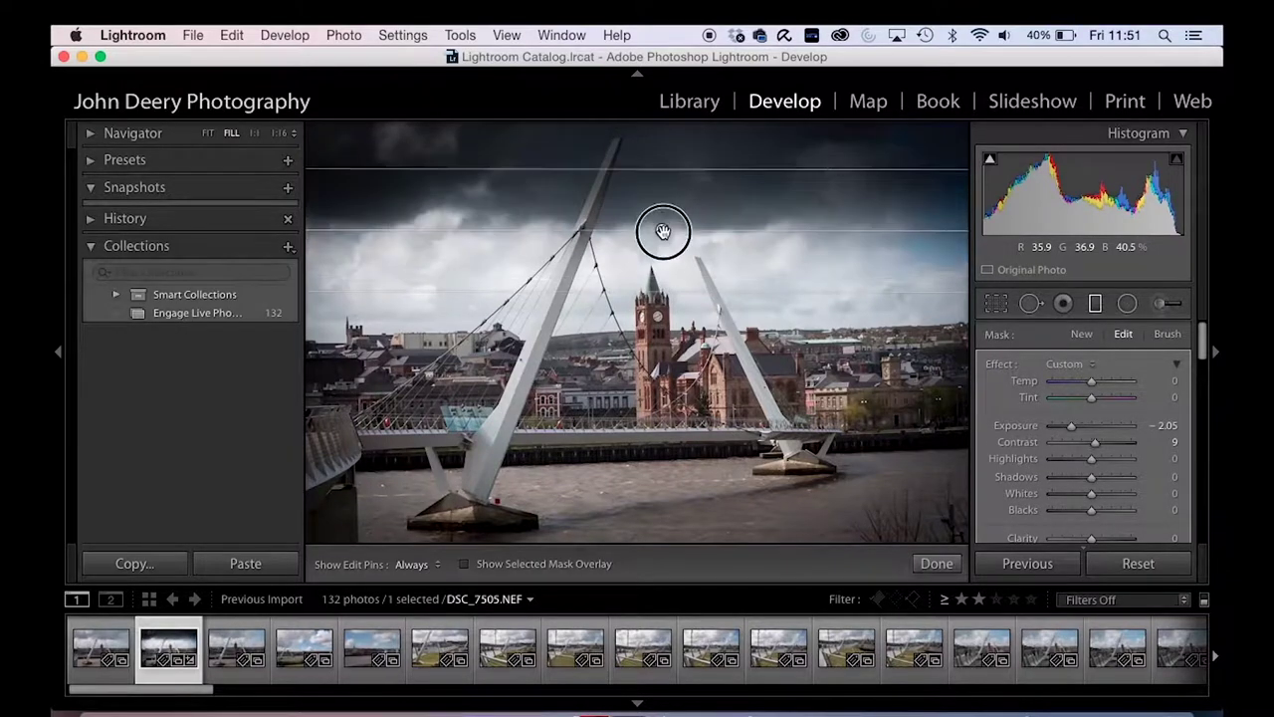
pyautogui.moveTo(660, 154); pyautogui.dragTo(651, 125)
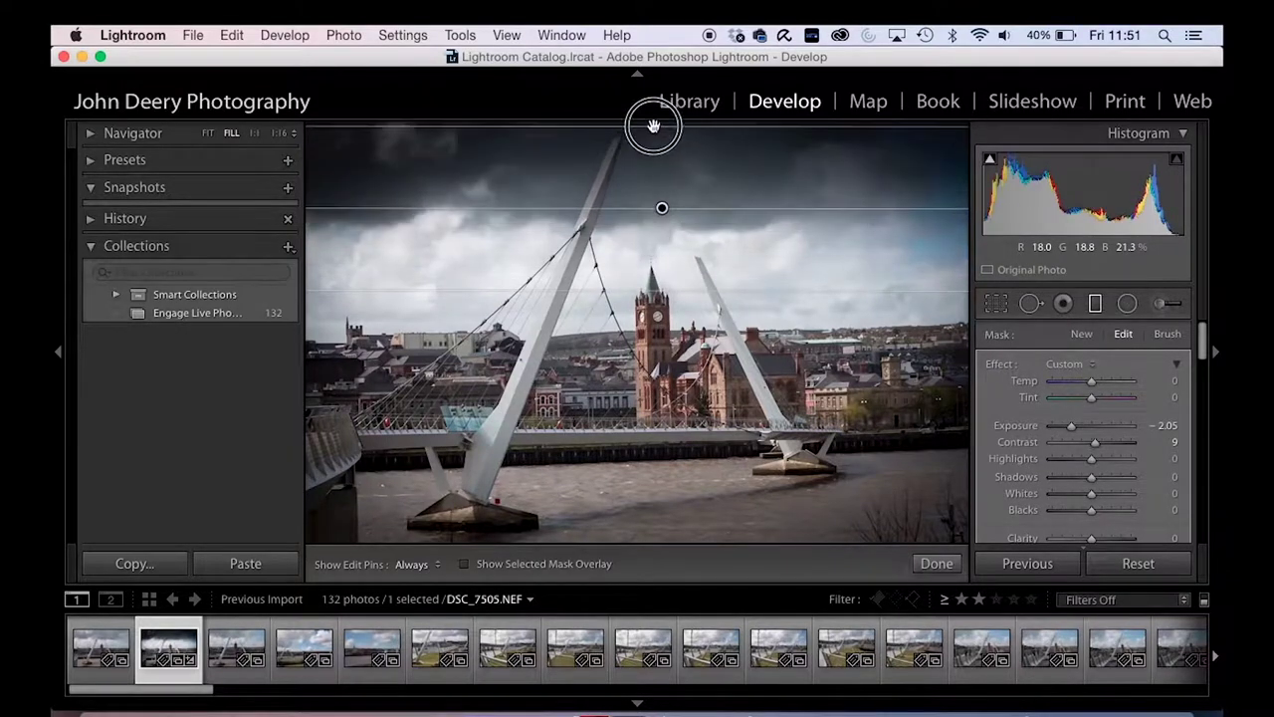
pyautogui.moveTo(663, 208)
pyautogui.mouseDown()
pyautogui.moveTo(665, 167)
pyautogui.moveTo(663, 202)
pyautogui.mouseUp()
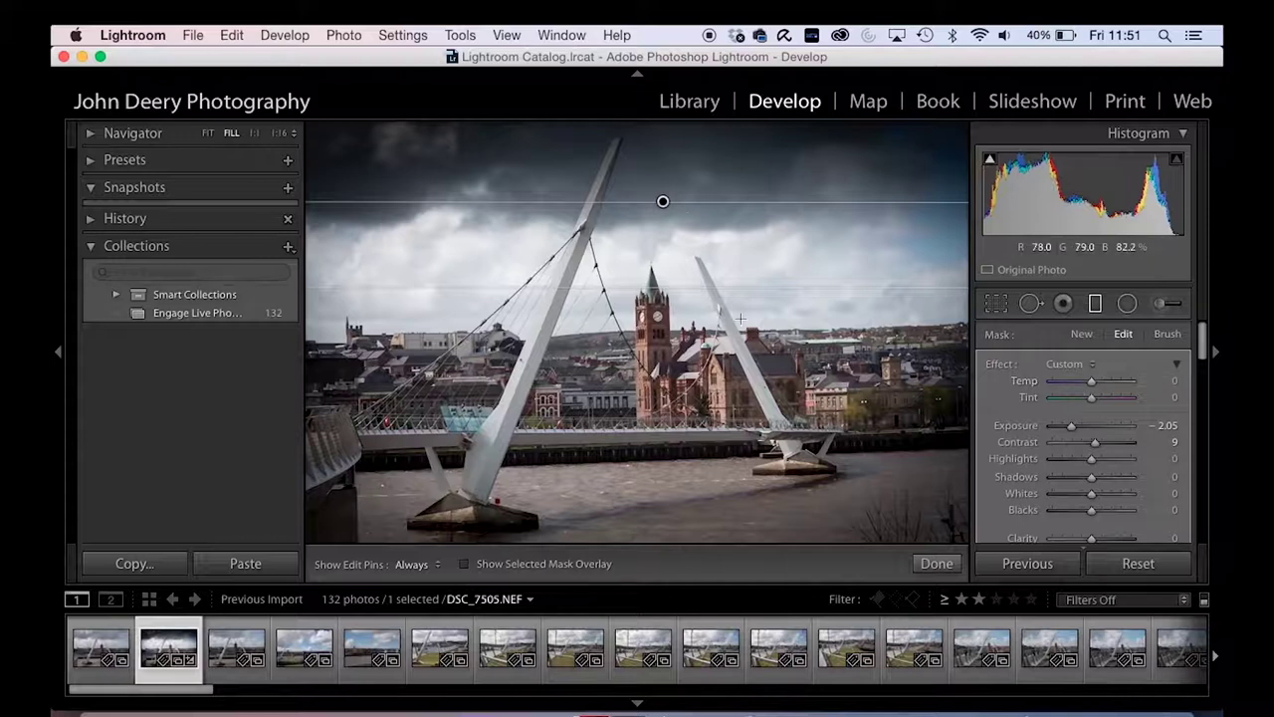
pyautogui.moveTo(701, 288); pyautogui.dragTo(702, 338)
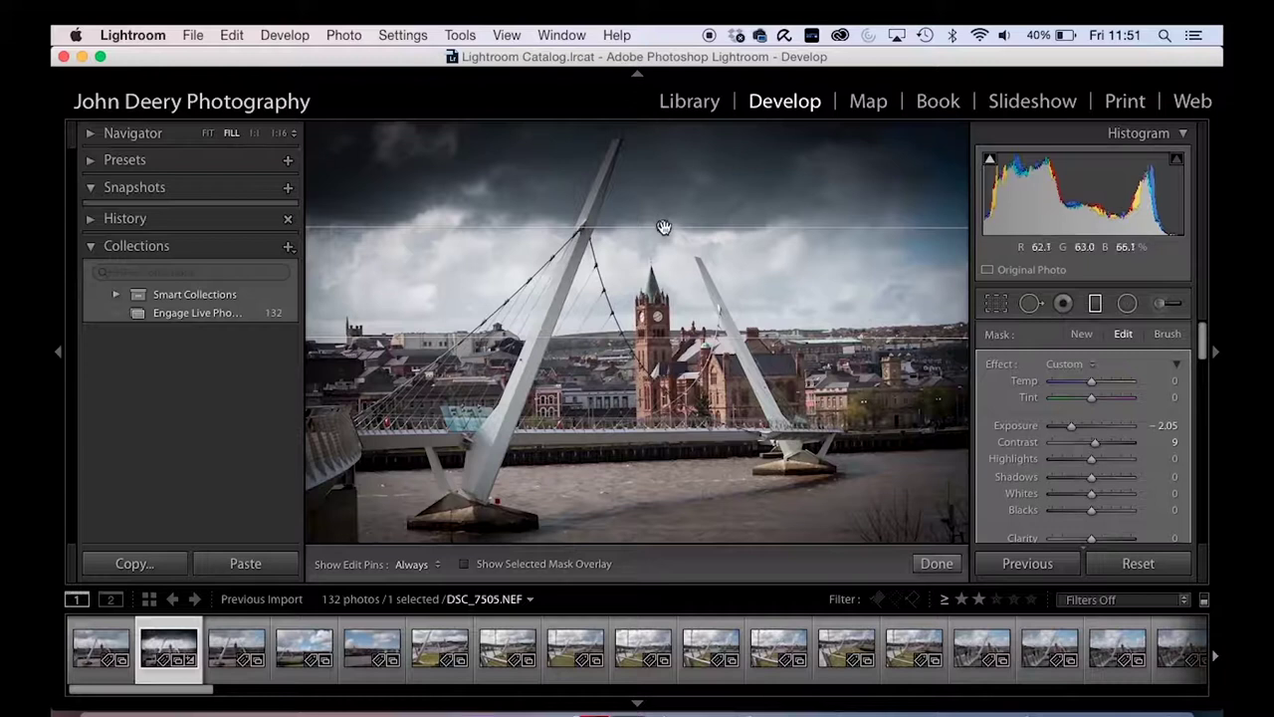
# Try the graduated filter's Temp at -100 and then -65, and reset it to 0.
pyautogui.moveTo(1092, 382); pyautogui.dragTo(1027, 384)
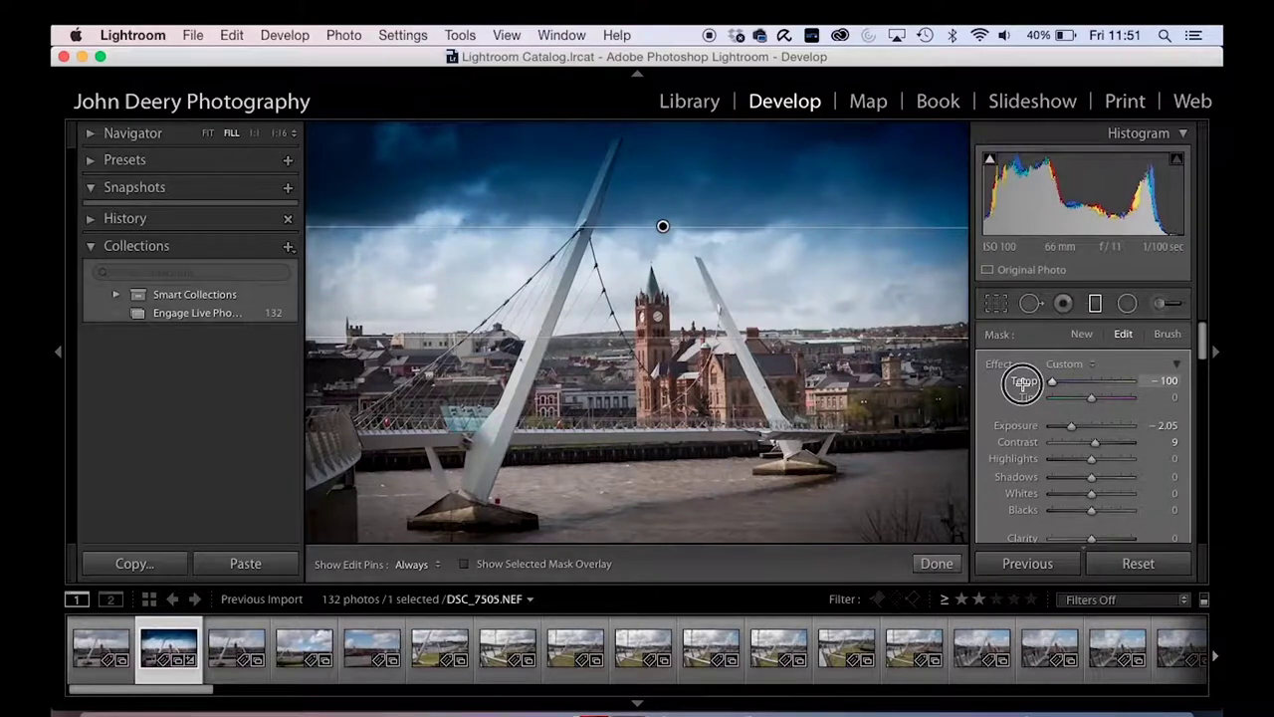
pyautogui.moveTo(1015, 381); pyautogui.dragTo(1066, 385)
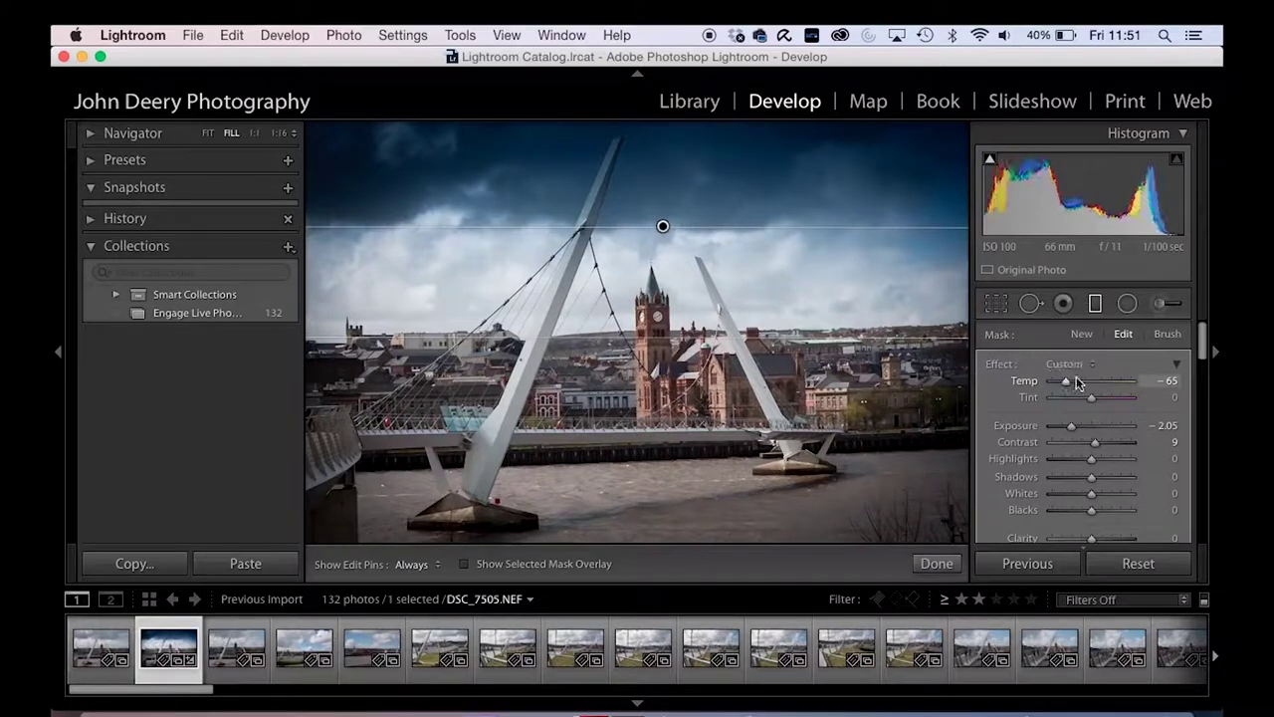
pyautogui.doubleClick(1067, 383)
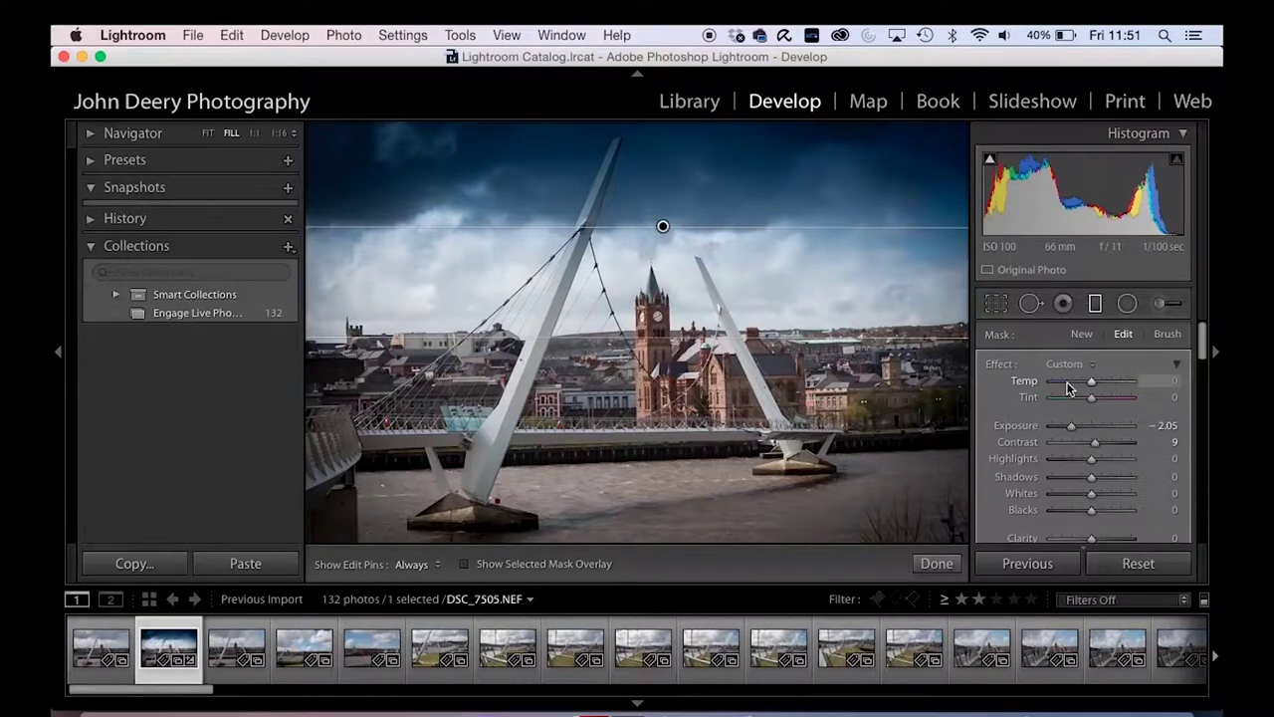
# Reset the graduated filter's Exposure to 0.00, view its mask overlay over the sky, and delete the filter.
pyautogui.doubleClick(1074, 424)
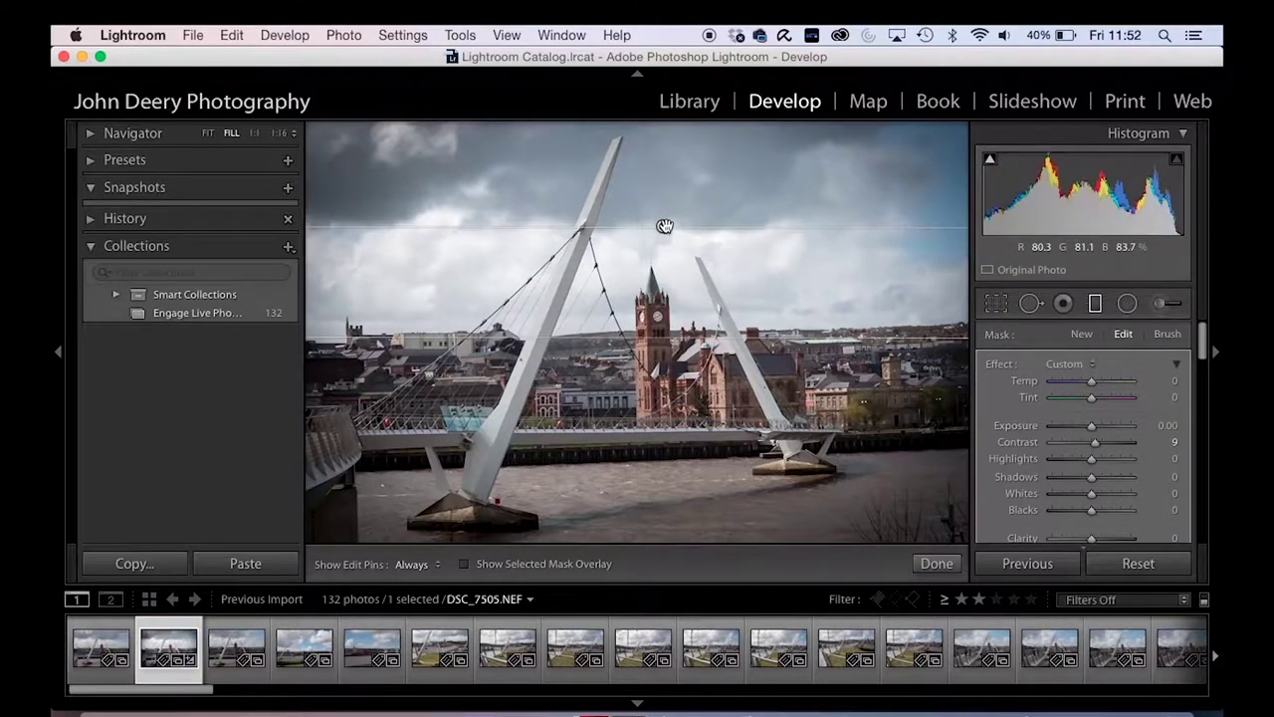
pyautogui.moveTo(664, 226)
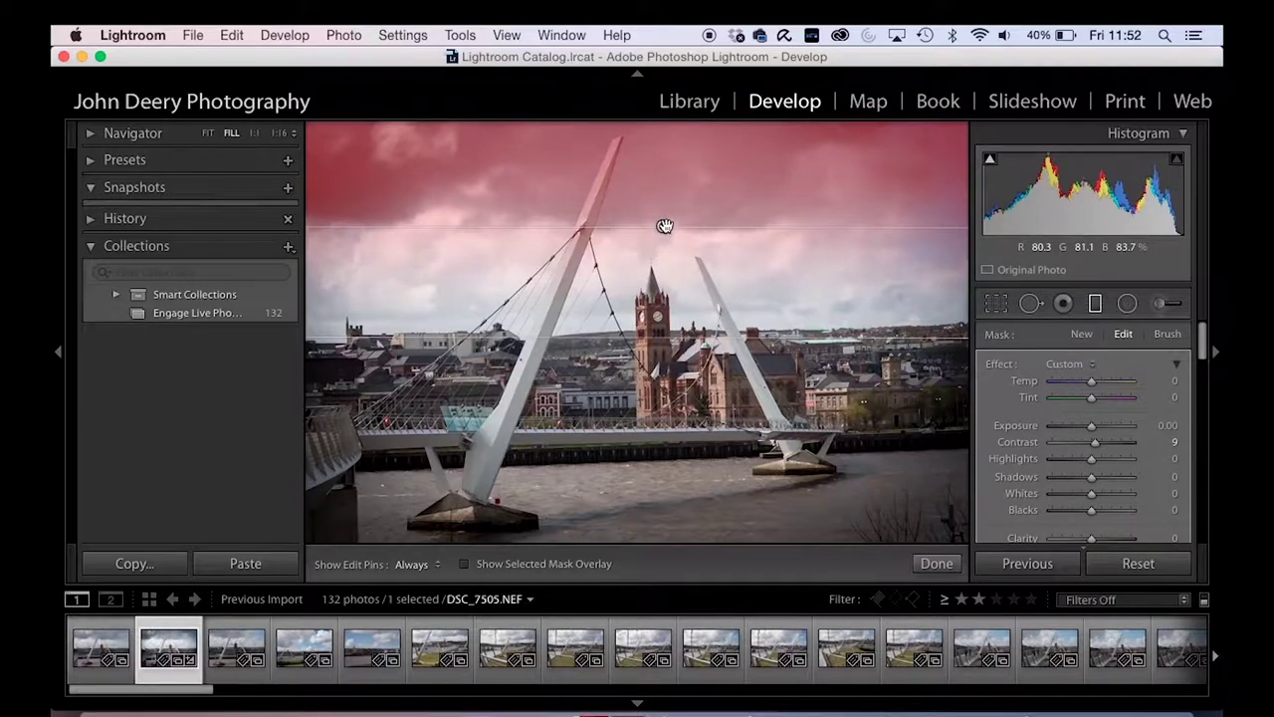
pyautogui.press('Return')
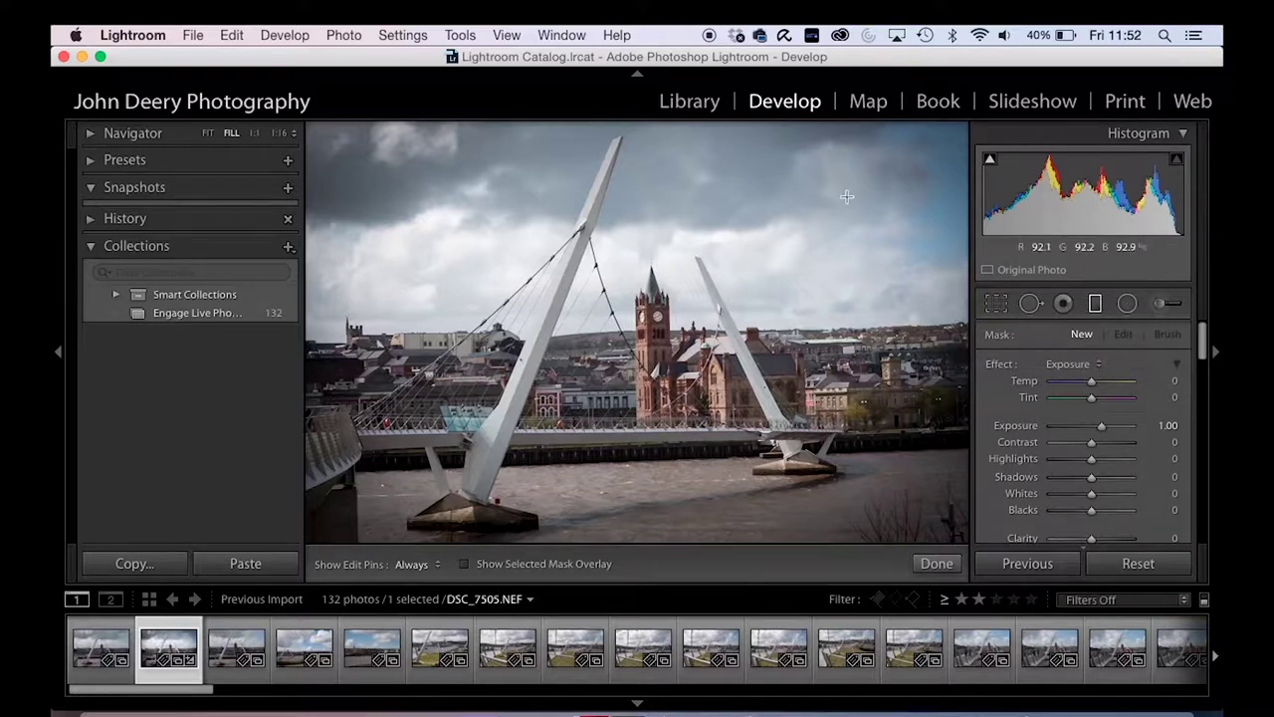
# Draw an elliptical radial filter over the clouds near the photo's upper right corner and set its Exposure to -2.02.
pyautogui.click(1126, 306)
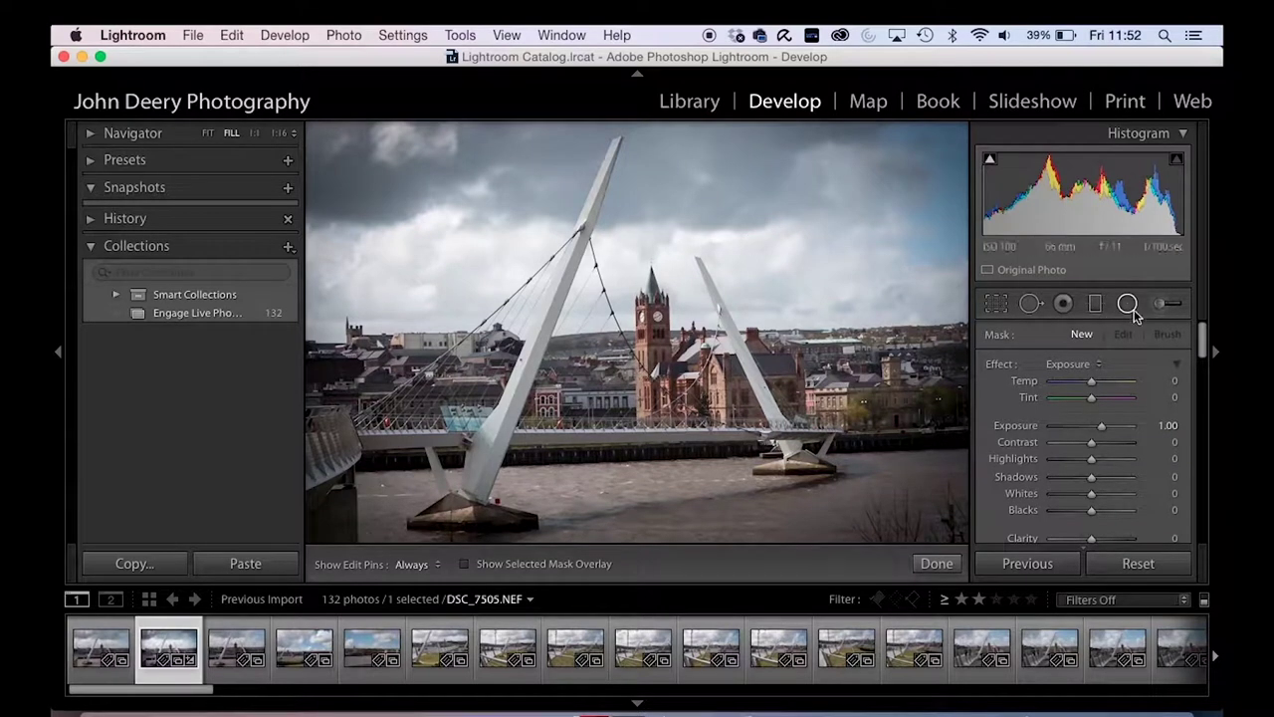
pyautogui.moveTo(847, 188); pyautogui.dragTo(716, 312)
pyautogui.moveTo(699, 365); pyautogui.dragTo(803, 279)
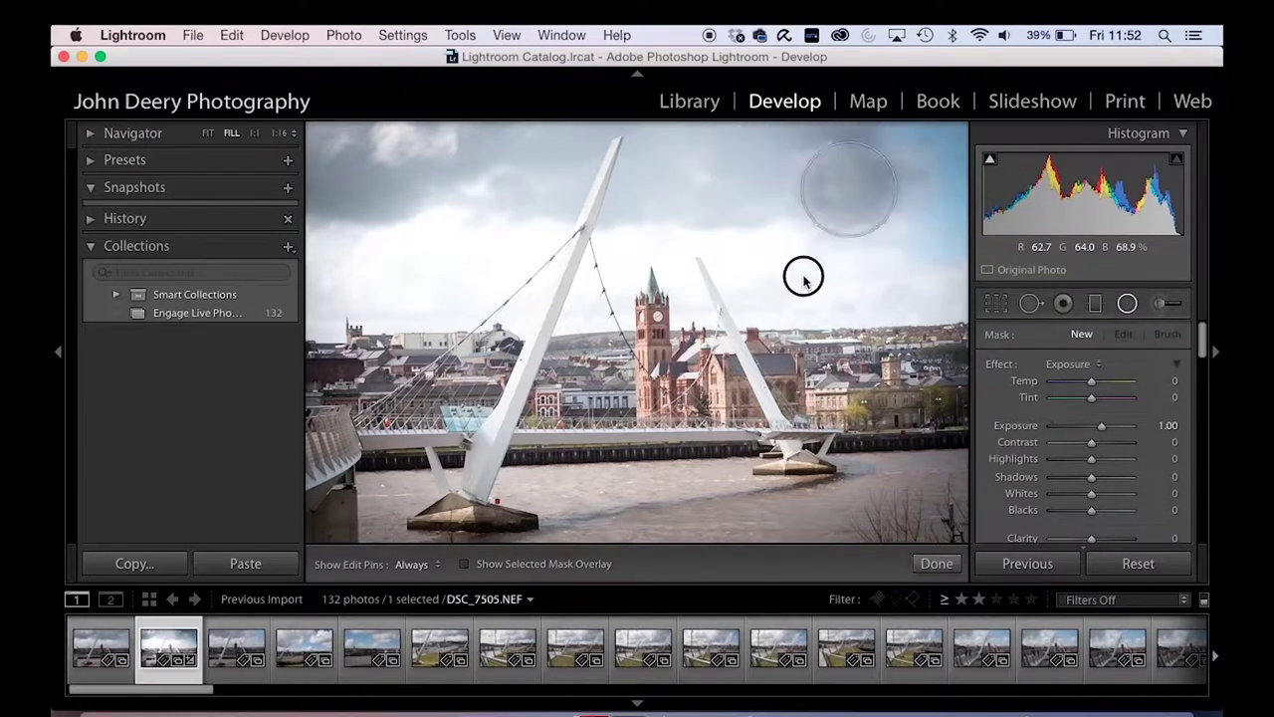
pyautogui.moveTo(804, 348); pyautogui.dragTo(697, 276)
pyautogui.moveTo(1101, 425); pyautogui.dragTo(1070, 425)
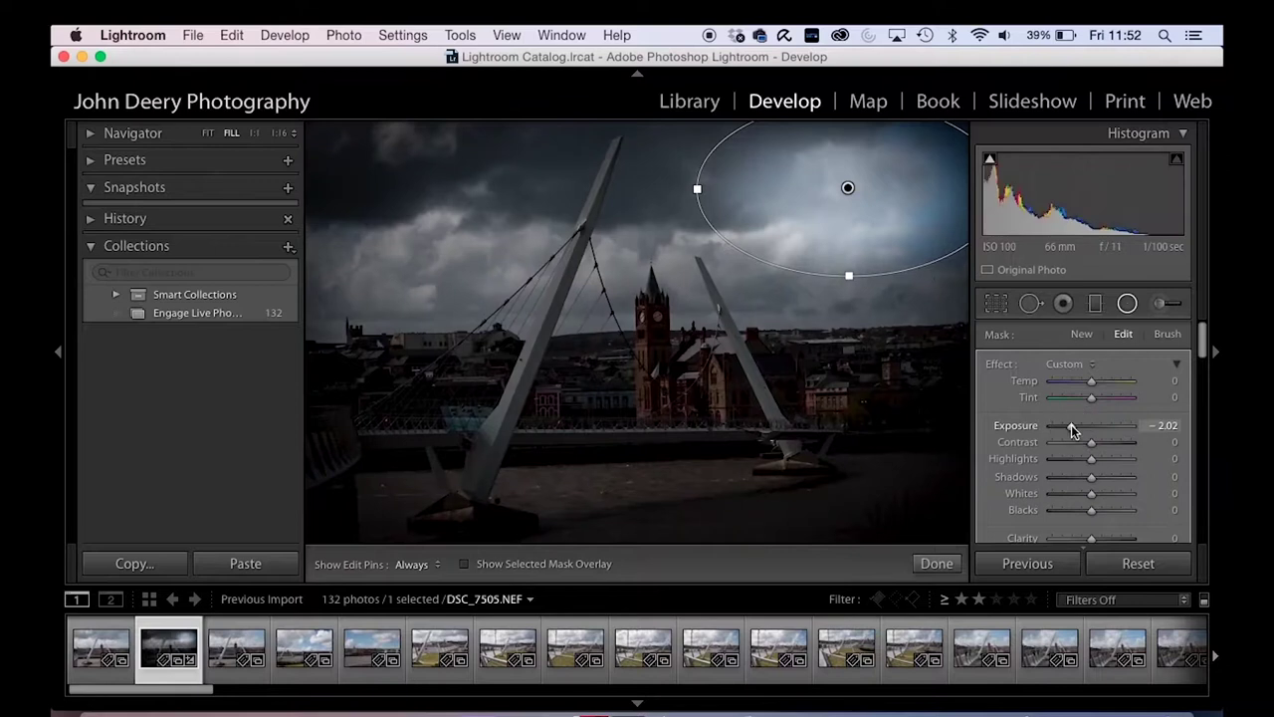
# Enlarge the radial filter to a near circle, move it over the clock tower, and set its Exposure to -1.33.
pyautogui.moveTo(846, 284); pyautogui.dragTo(915, 348)
pyautogui.moveTo(697, 189); pyautogui.dragTo(669, 189)
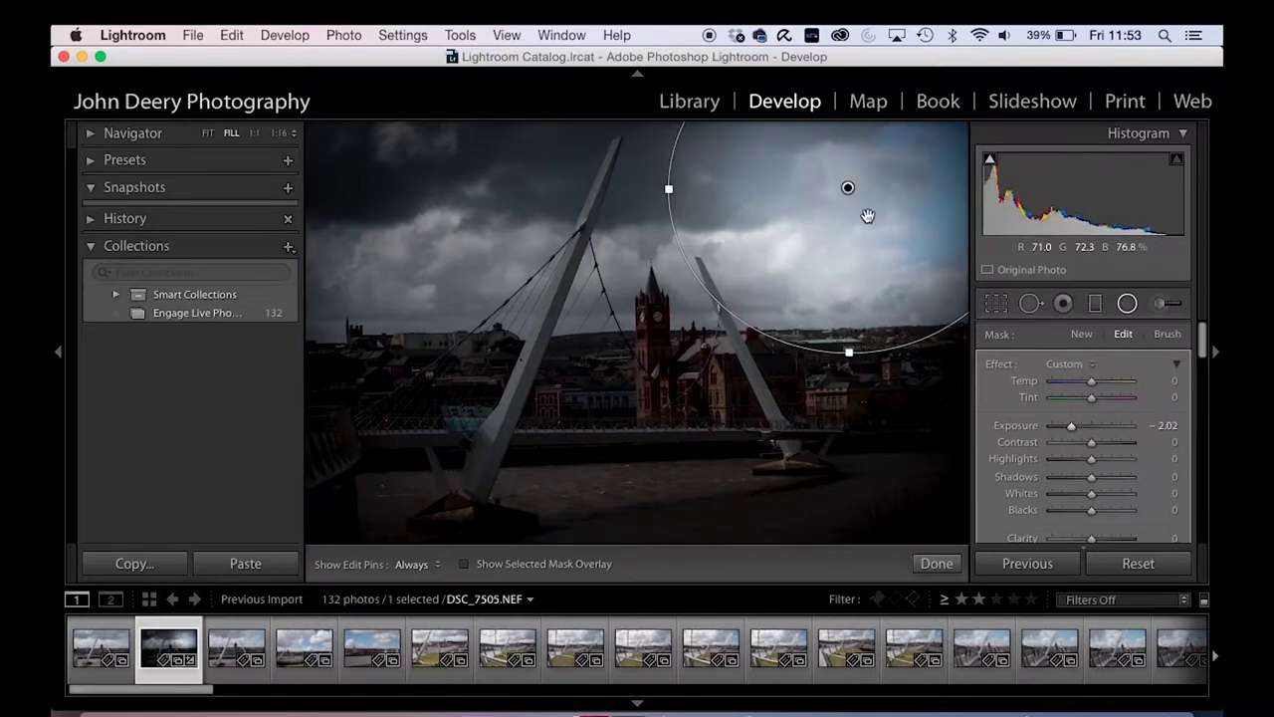
pyautogui.moveTo(890, 199); pyautogui.dragTo(681, 339)
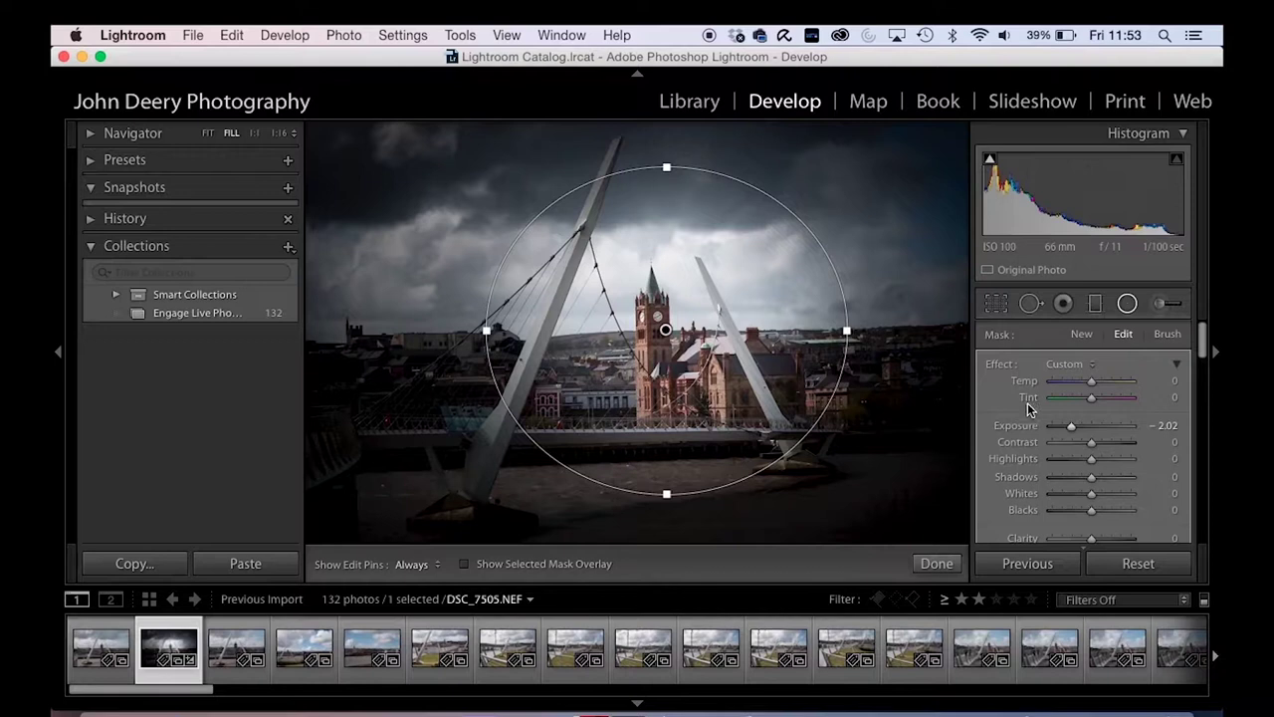
pyautogui.moveTo(1071, 424)
pyautogui.mouseDown()
pyautogui.moveTo(1057, 426)
pyautogui.moveTo(1076, 428)
pyautogui.mouseUp()
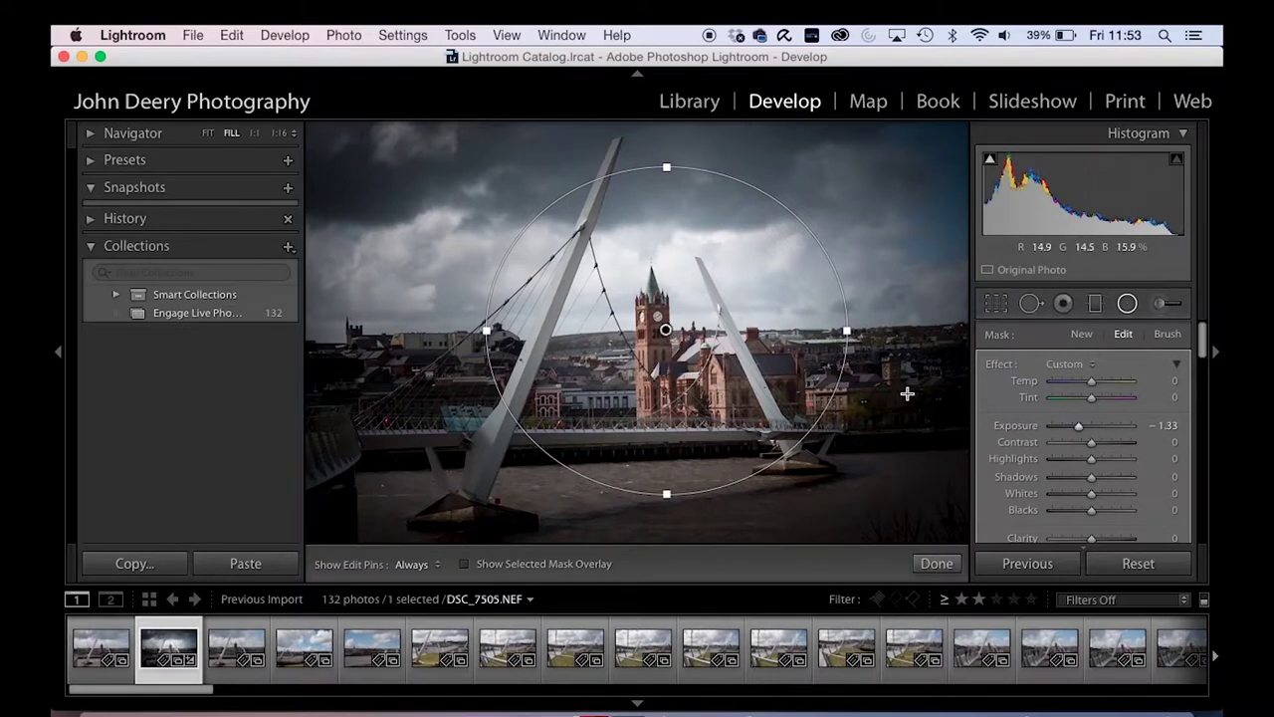
# Shrink the radial filter to a small flat ellipse, move it over the rooftops at the photo's left edge, and delete it.
pyautogui.moveTo(768, 298); pyautogui.dragTo(746, 279)
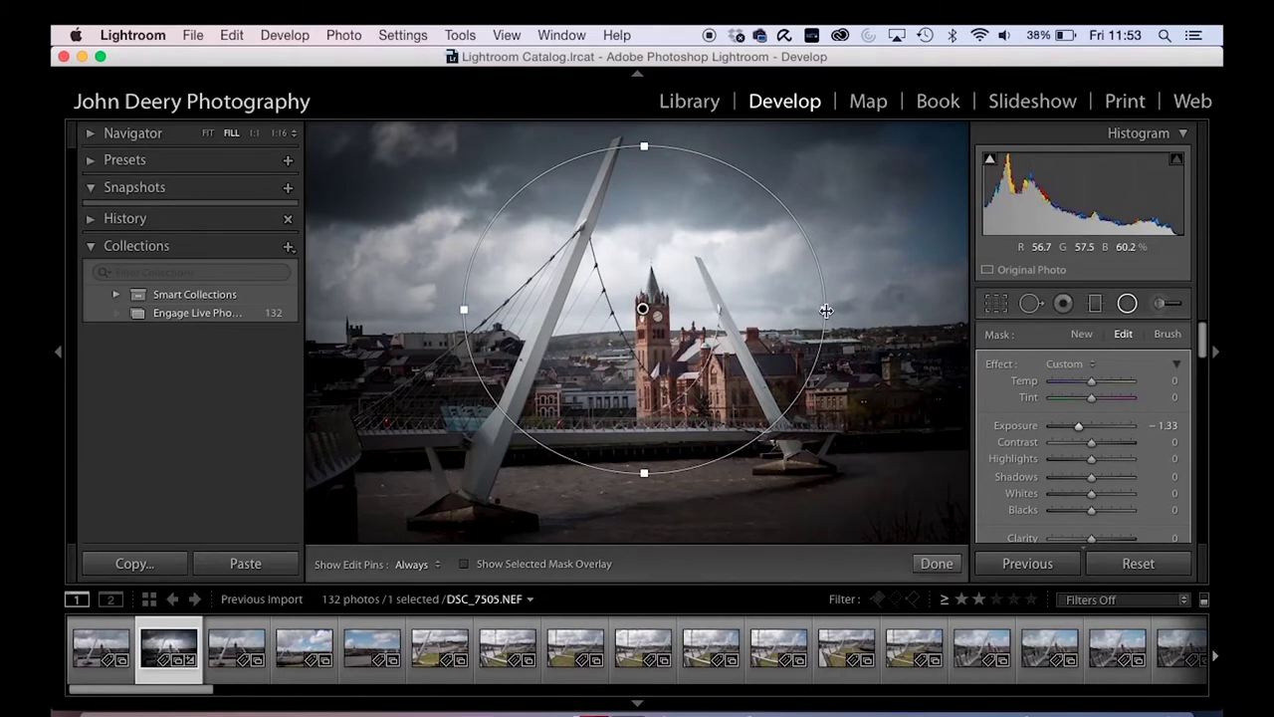
pyautogui.moveTo(644, 148); pyautogui.dragTo(677, 216)
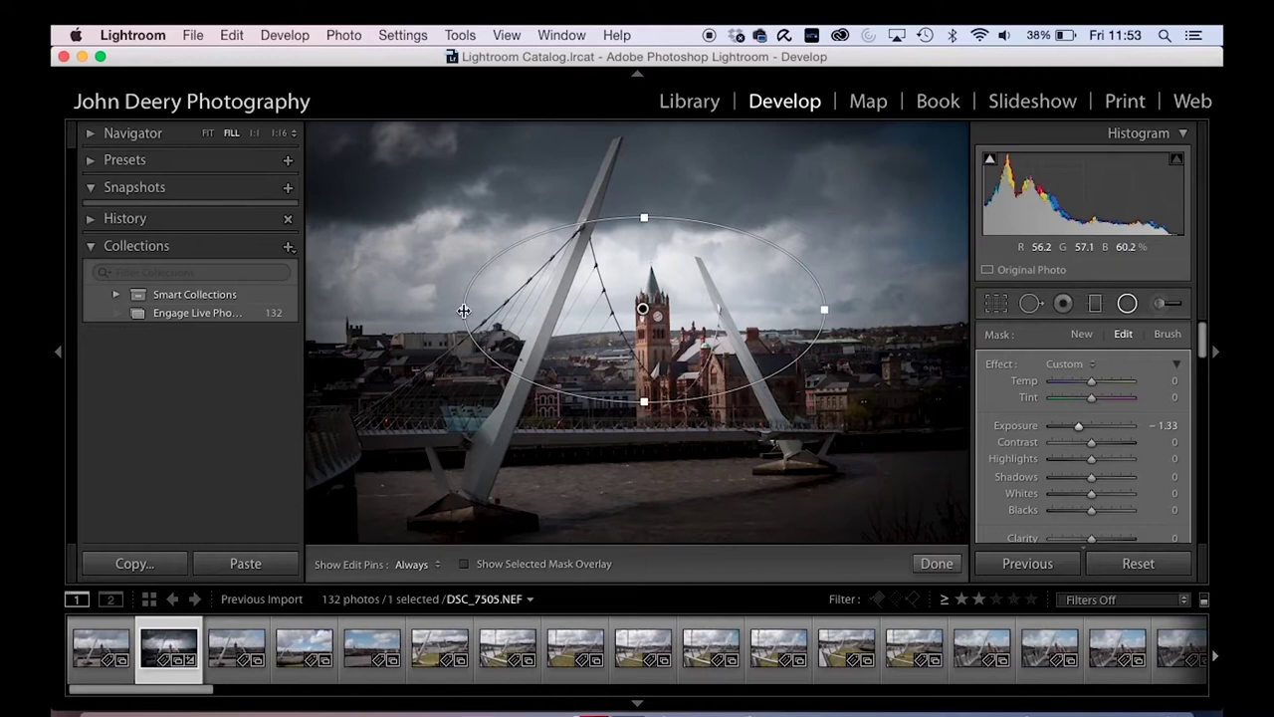
pyautogui.moveTo(464, 311); pyautogui.dragTo(564, 310)
pyautogui.moveTo(645, 218); pyautogui.dragTo(375, 345)
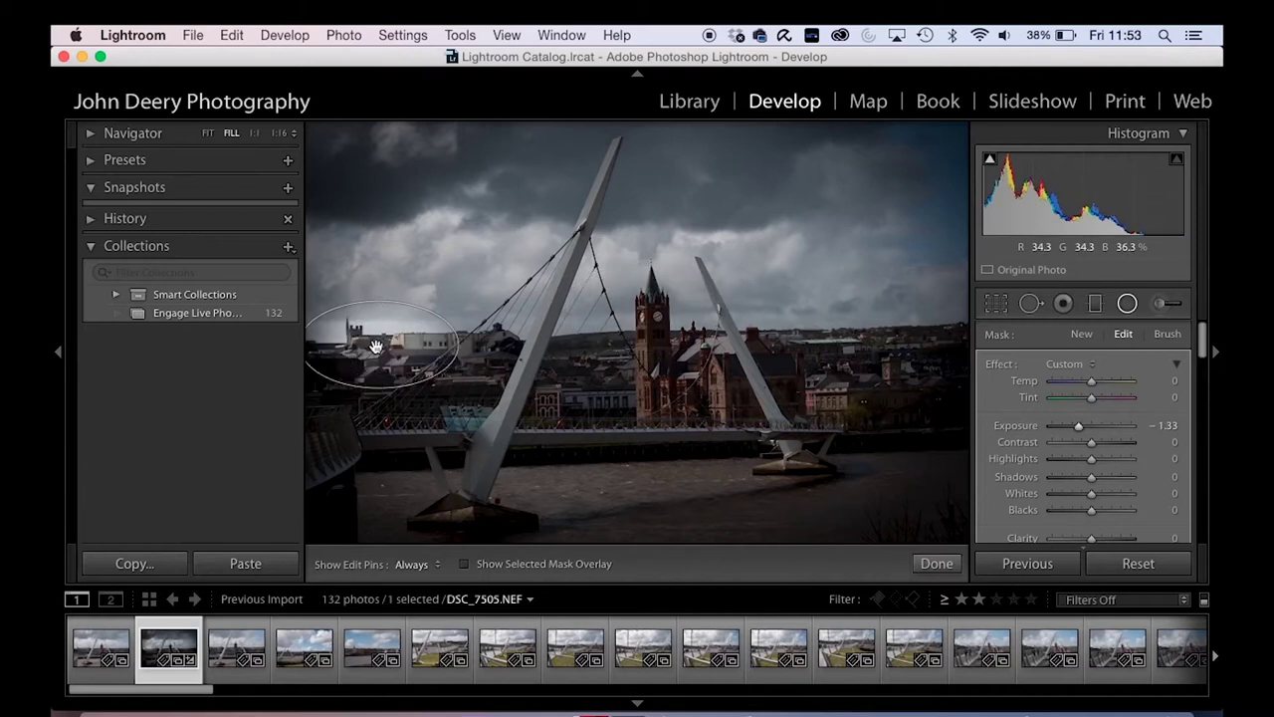
pyautogui.press('Delete')
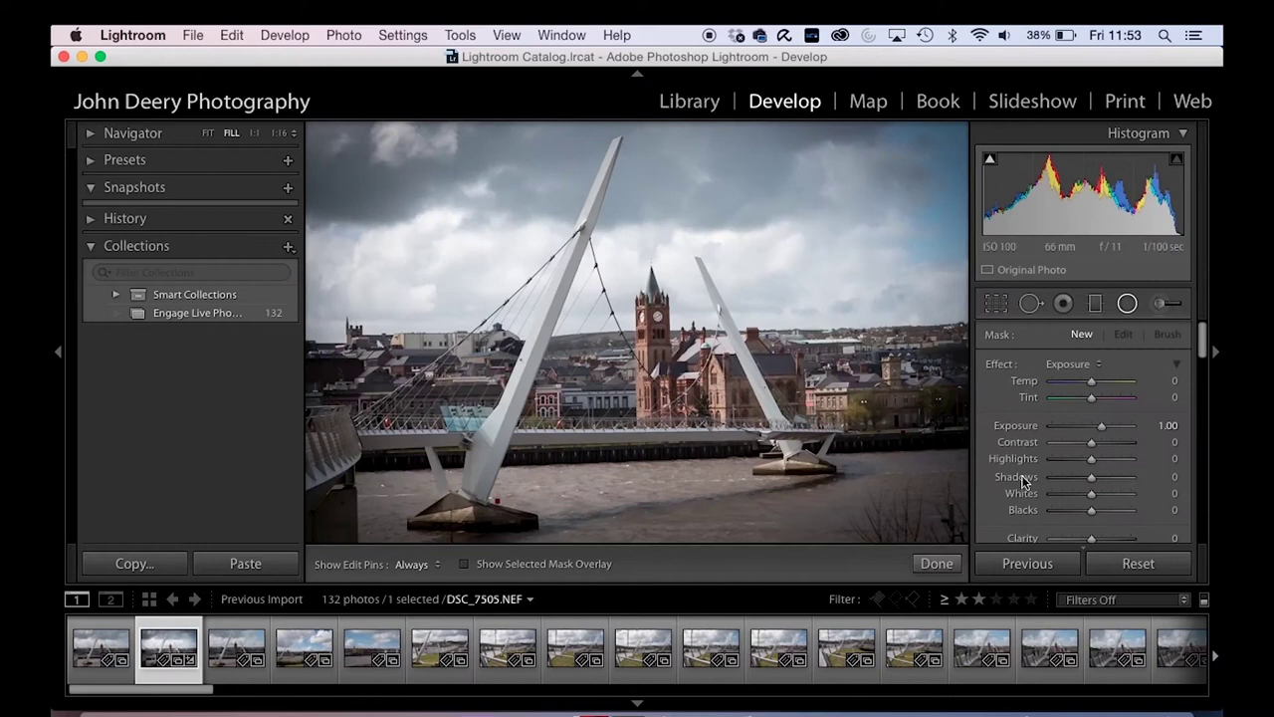